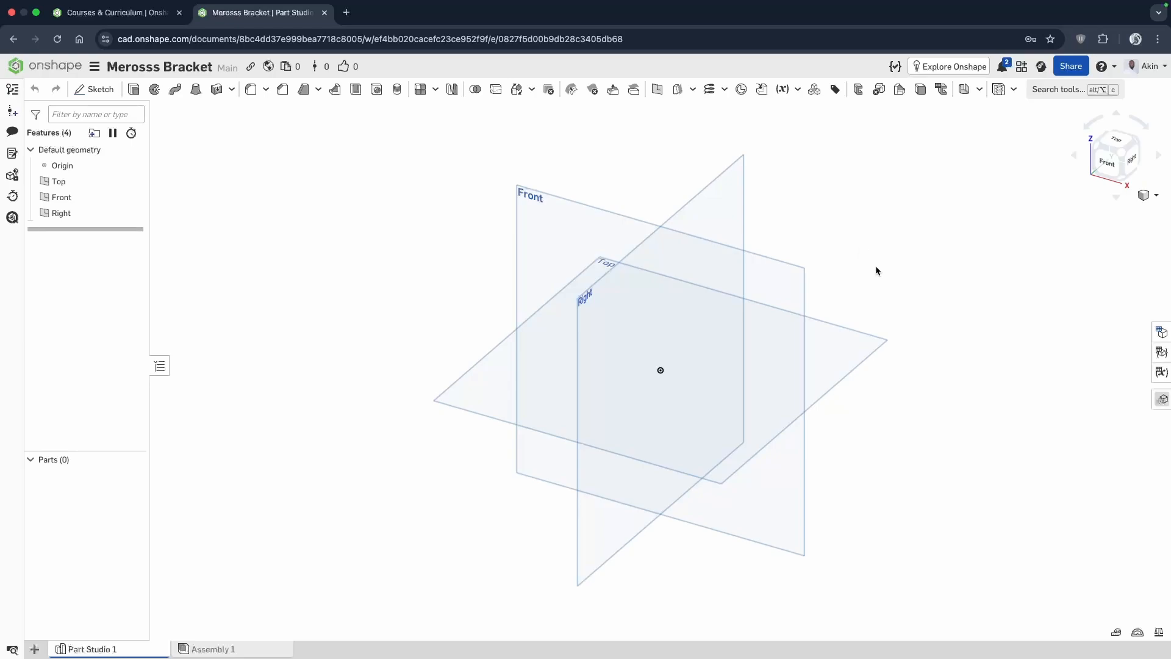
pyautogui.moveTo(875, 267); pyautogui.dragTo(922, 256, button='right')
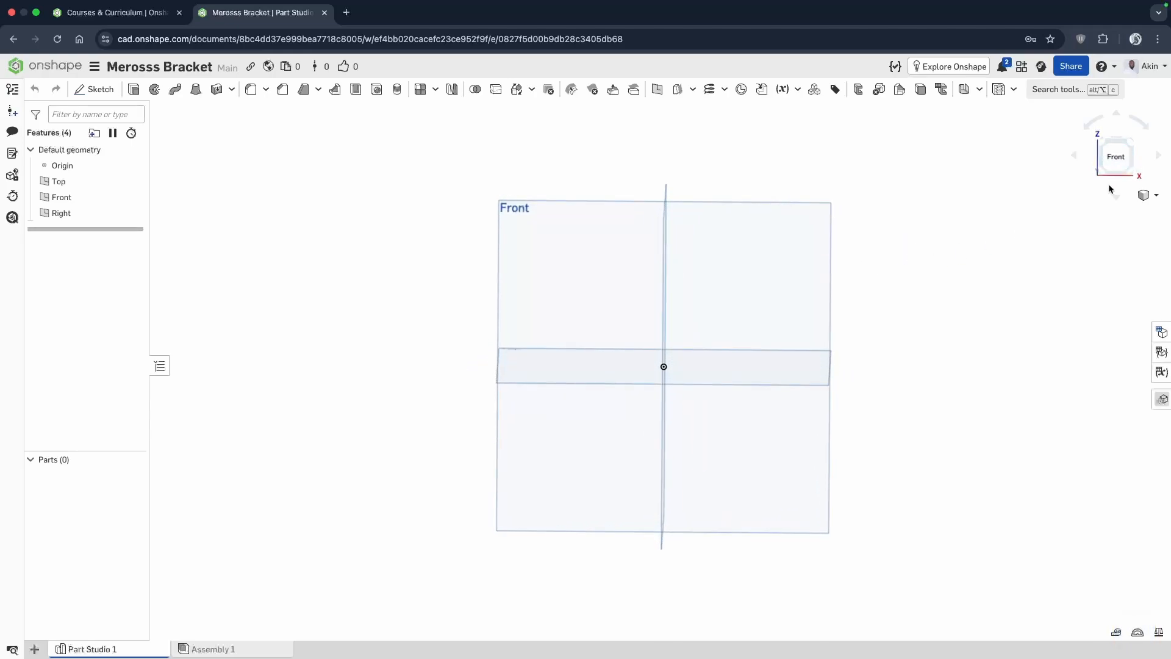
pyautogui.moveTo(1107, 184); pyautogui.dragTo(1104, 192, button='right')
pyautogui.scroll(1, 1112, 171)
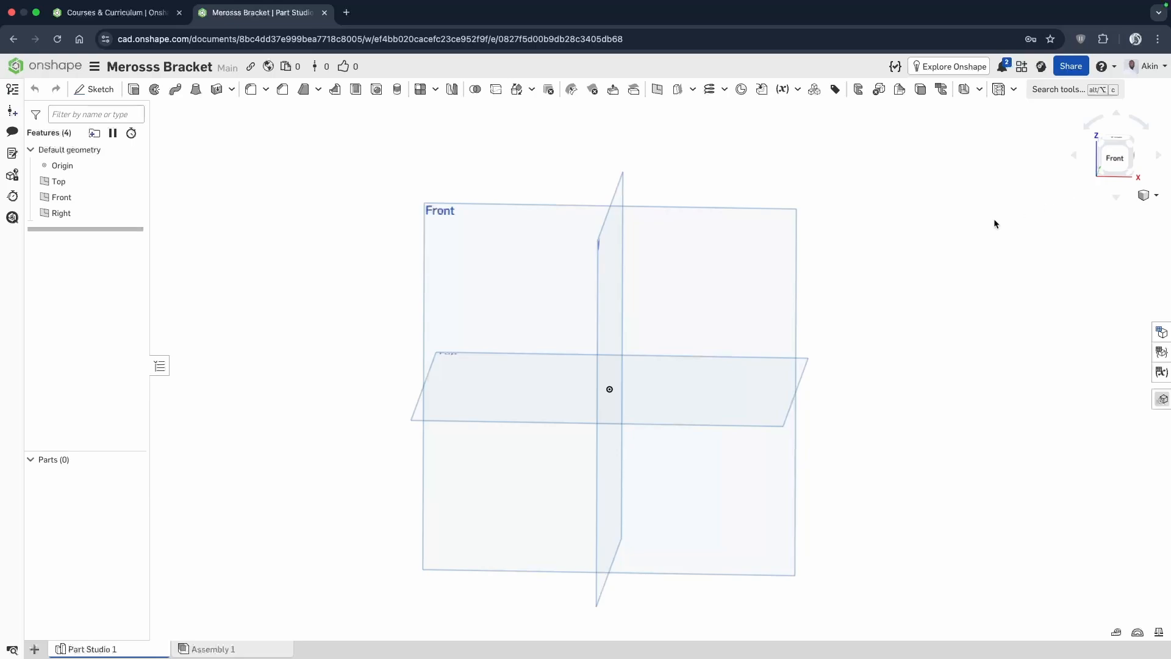
pyautogui.scroll(3, 1043, 214)
pyautogui.scroll(-5, 1045, 214)
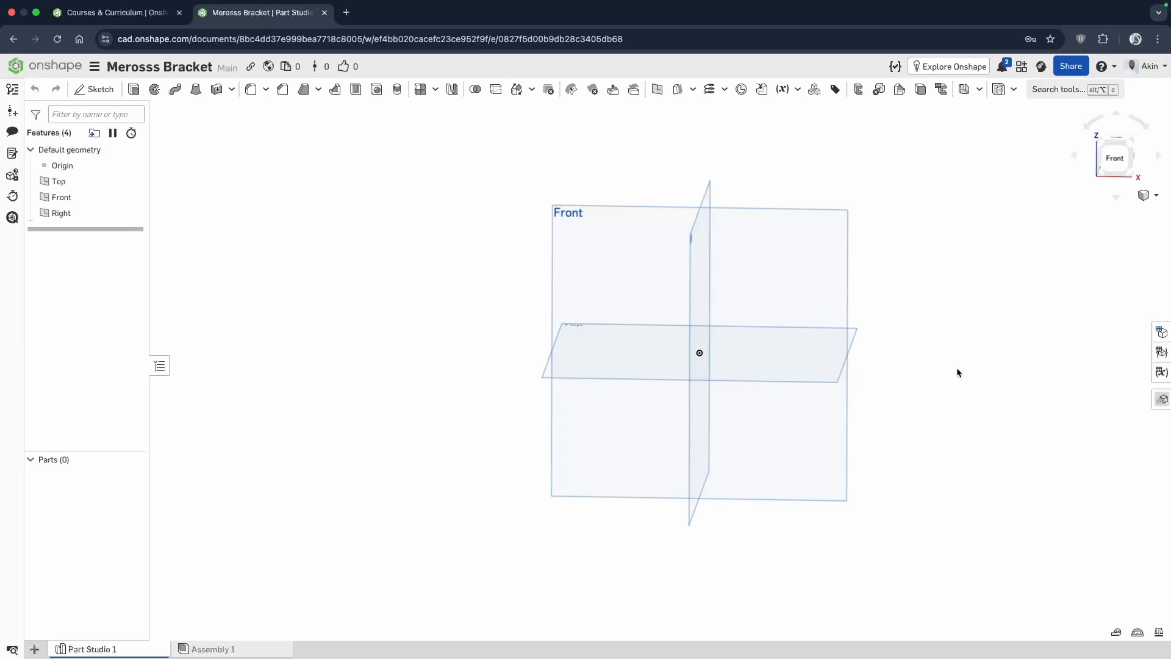
# Start a sketch on the Front plane and hide the Top and Right planes.
pyautogui.click(87, 91)
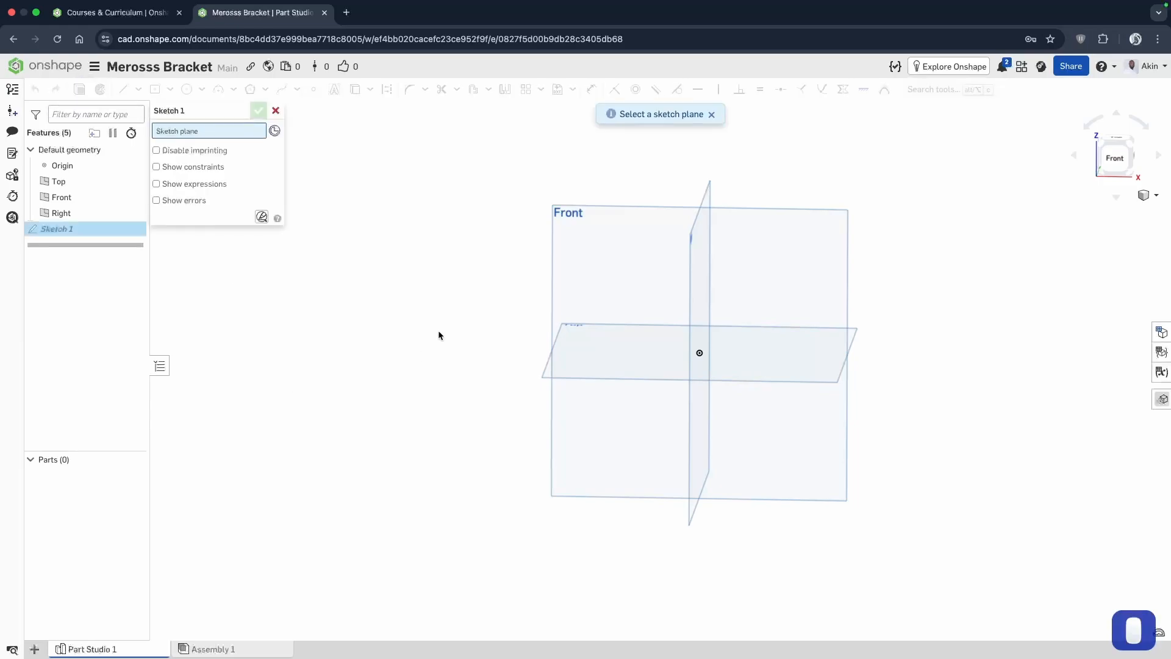
pyautogui.click(614, 250)
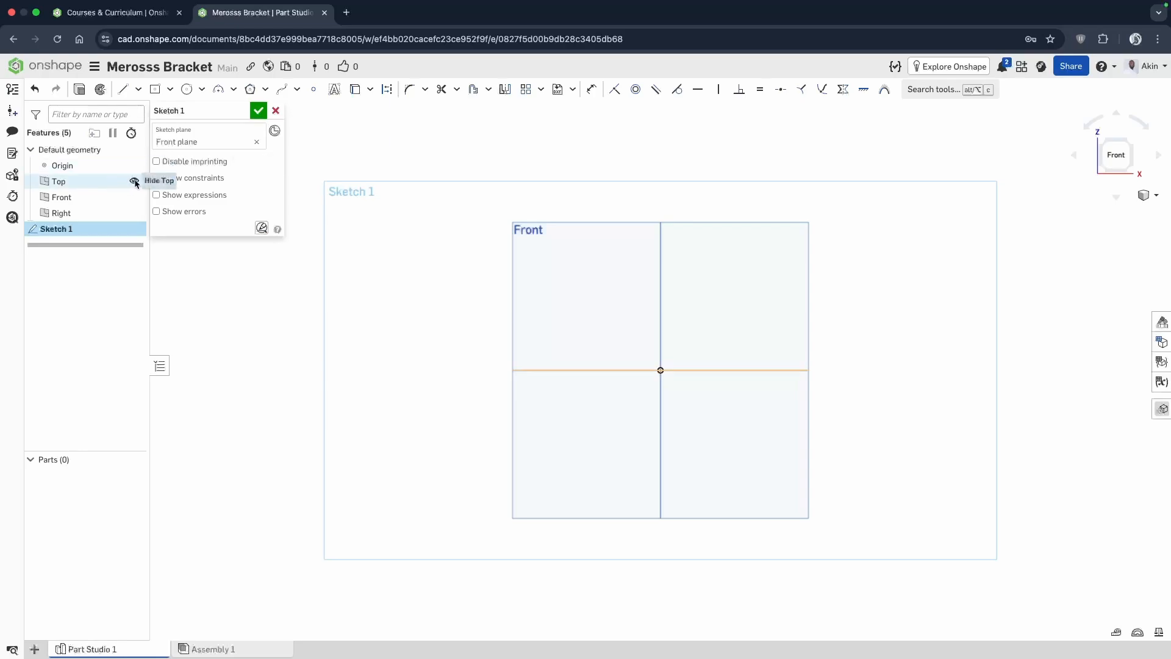
pyautogui.click(135, 182)
pyautogui.click(133, 213)
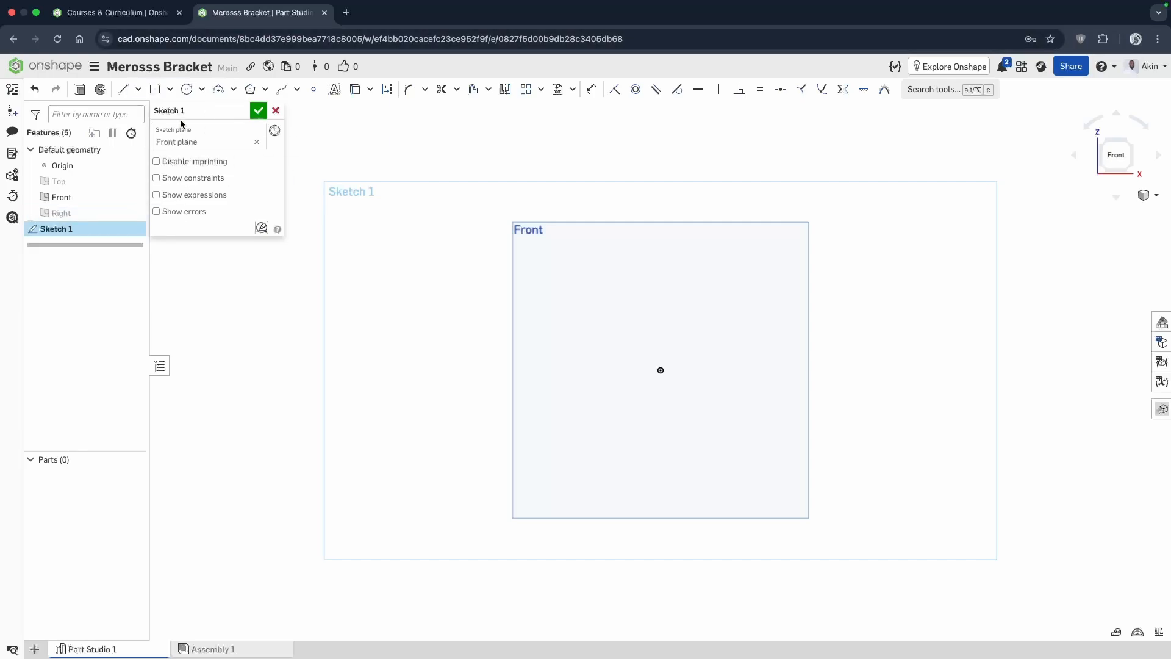
# Sketch a center point circle about 68 mm in diameter over the Front plane's right edge, clear of the origin.
pyautogui.click(186, 89)
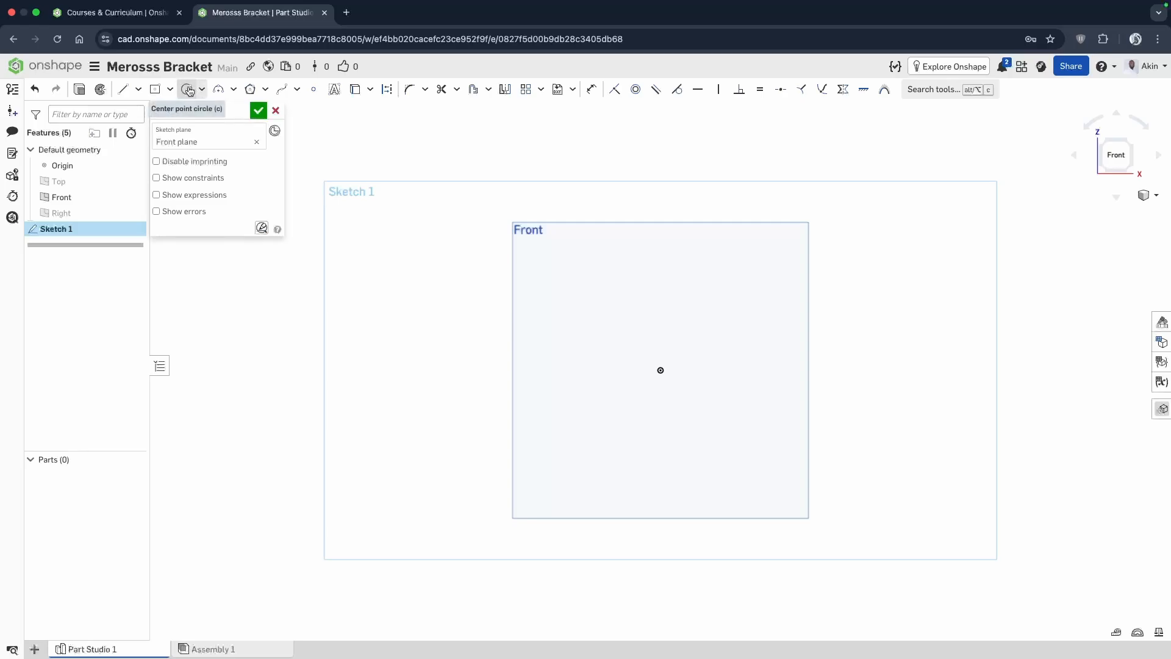
pyautogui.scroll(-1, 707, 262)
pyautogui.click(834, 281)
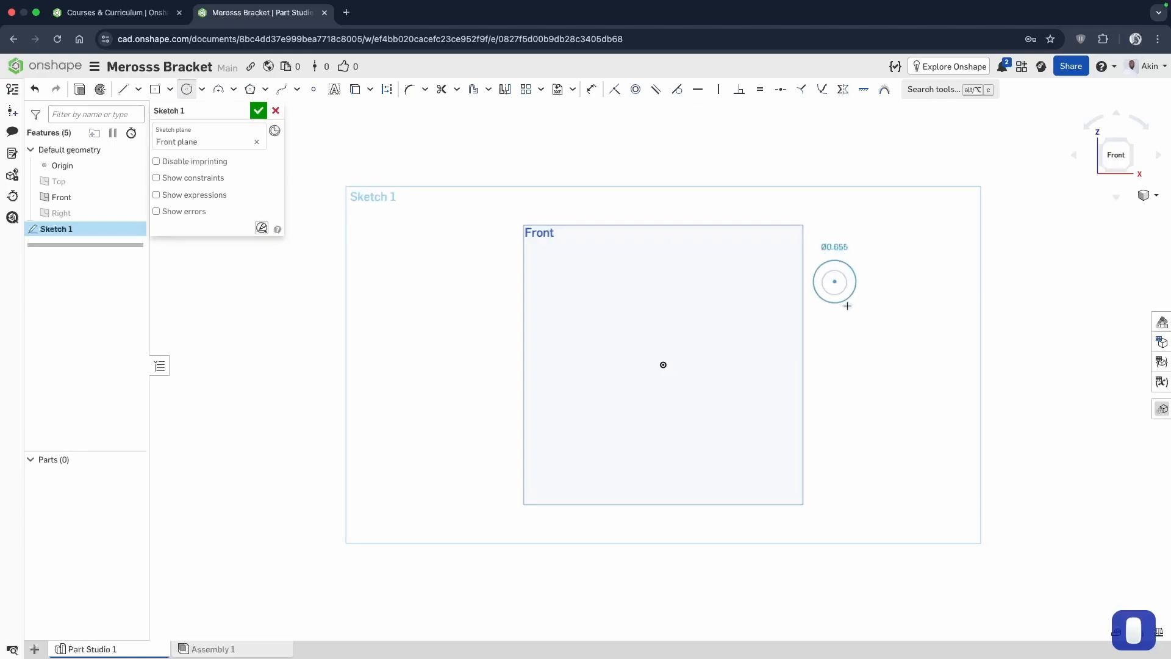
pyautogui.click(870, 334)
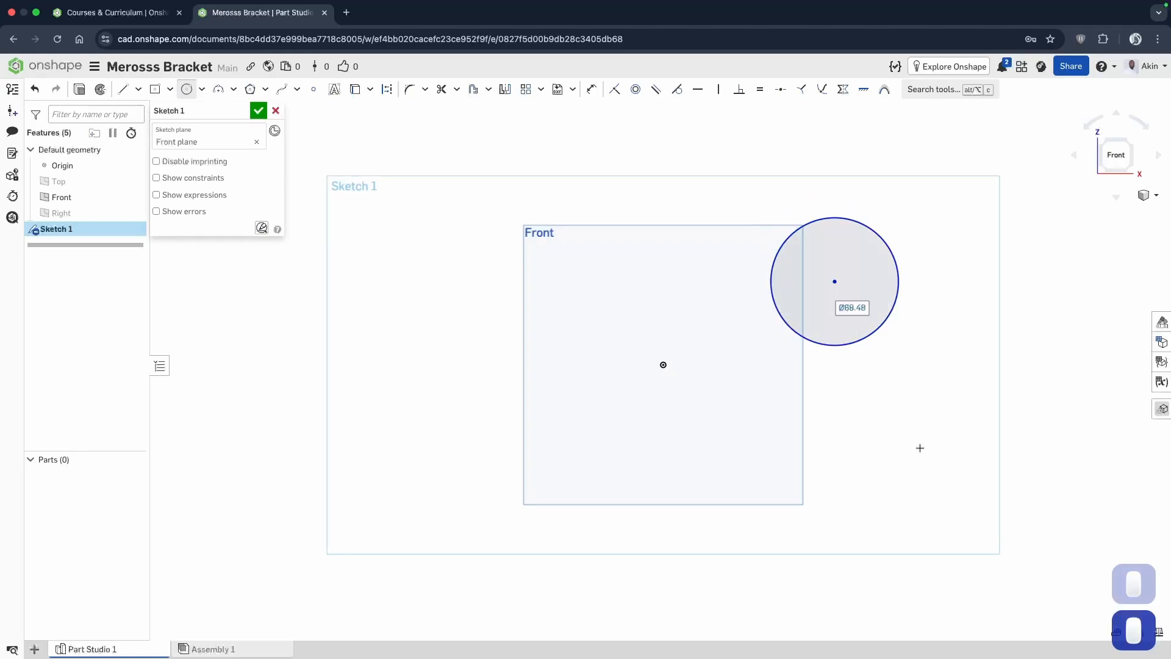
# Sketch a center point rectangle about 46.5 mm wide and 33 mm high beyond the Front plane's upper-left corner.
pyautogui.click(155, 89)
pyautogui.click(423, 215)
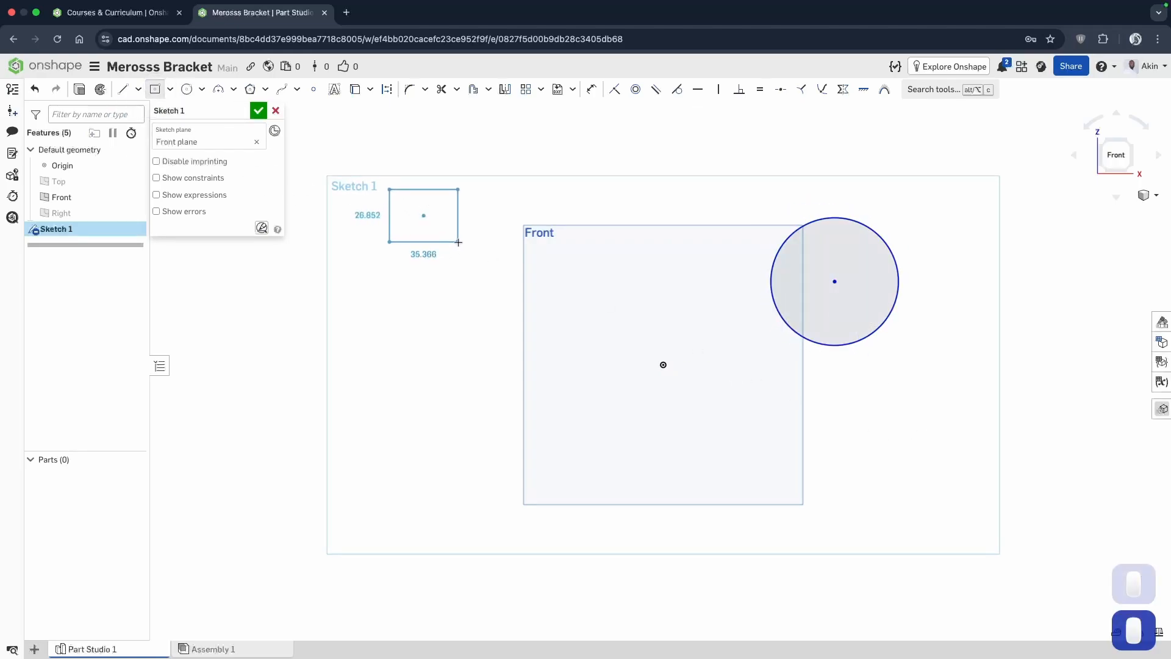
pyautogui.click(468, 246)
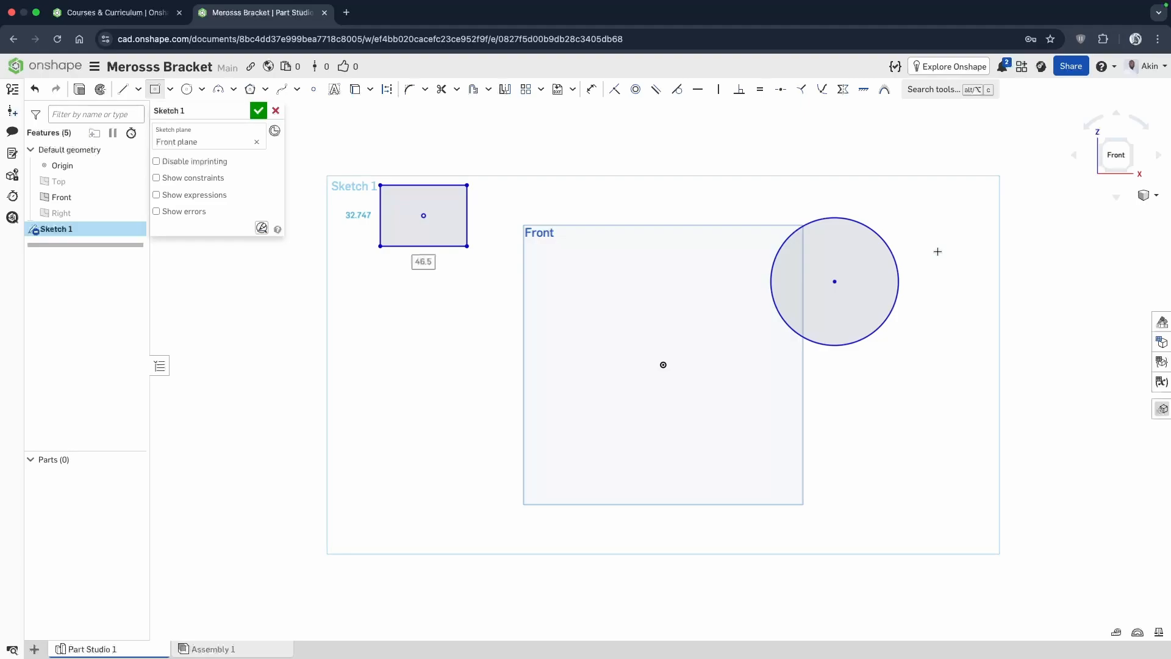
# Move the circle toward the origin and enlarge it, and stretch the rectangle to about 139 mm wide.
pyautogui.moveTo(834, 281)
pyautogui.mouseDown()
pyautogui.moveTo(928, 217)
pyautogui.moveTo(862, 295)
pyautogui.moveTo(923, 199)
pyautogui.moveTo(951, 267)
pyautogui.moveTo(920, 287)
pyautogui.moveTo(713, 225)
pyautogui.moveTo(774, 308)
pyautogui.mouseUp()
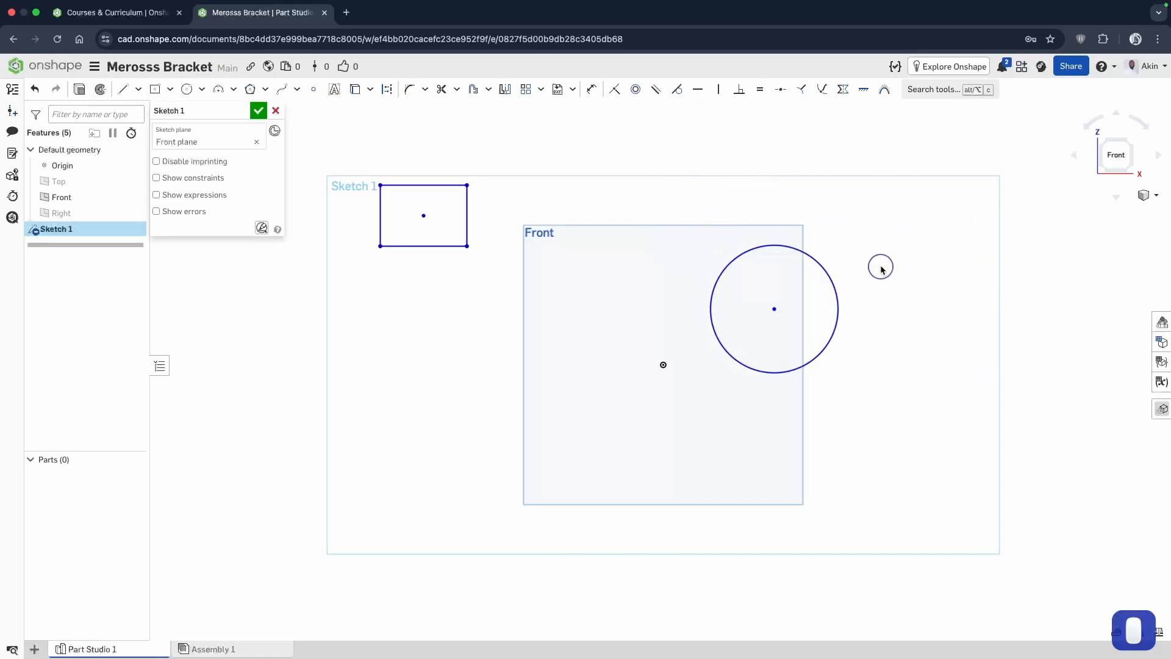
pyautogui.moveTo(837, 285); pyautogui.dragTo(860, 337)
pyautogui.moveTo(421, 212)
pyautogui.mouseDown()
pyautogui.moveTo(554, 183)
pyautogui.moveTo(355, 317)
pyautogui.mouseUp()
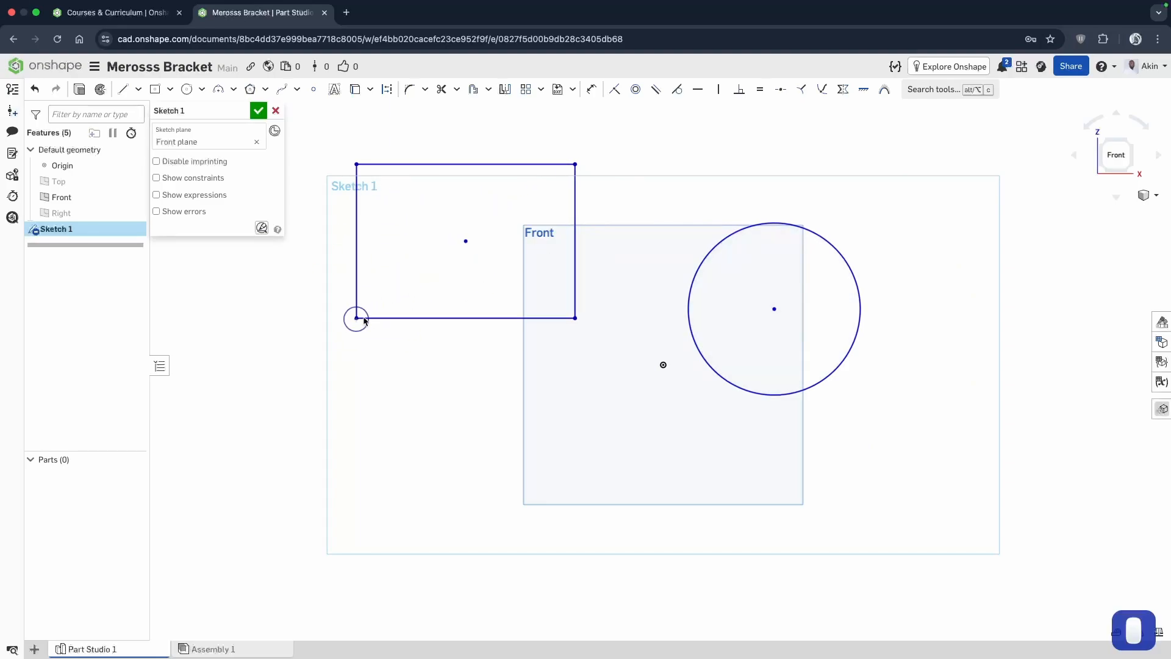
pyautogui.moveTo(575, 215); pyautogui.dragTo(615, 205)
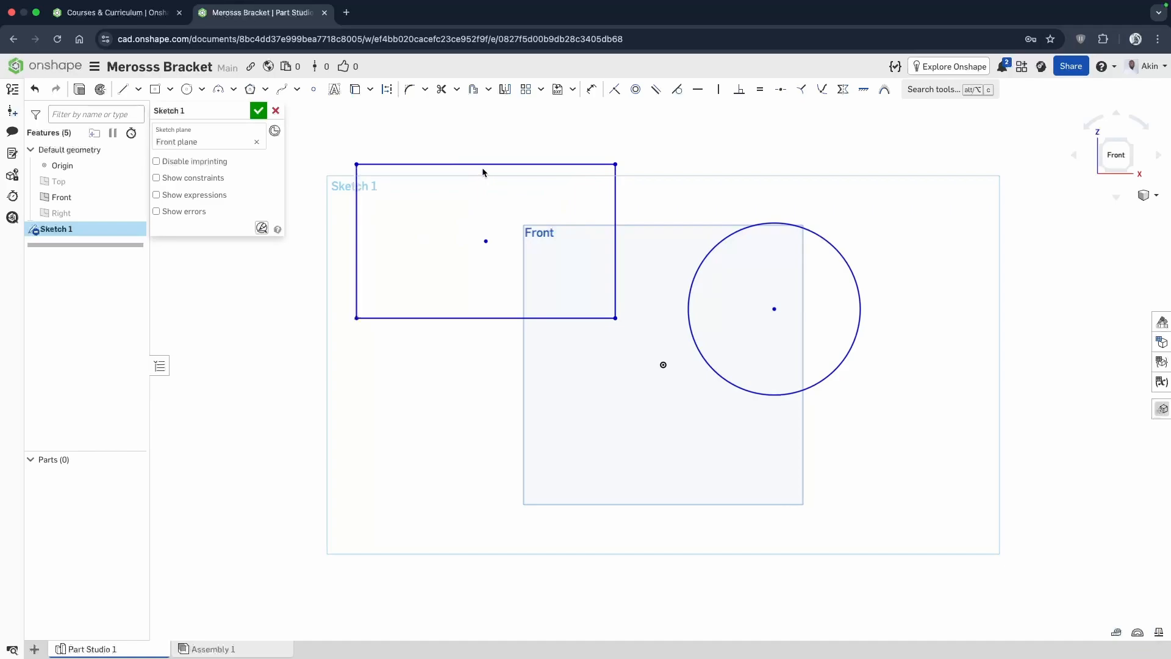
pyautogui.moveTo(486, 161); pyautogui.dragTo(499, 134)
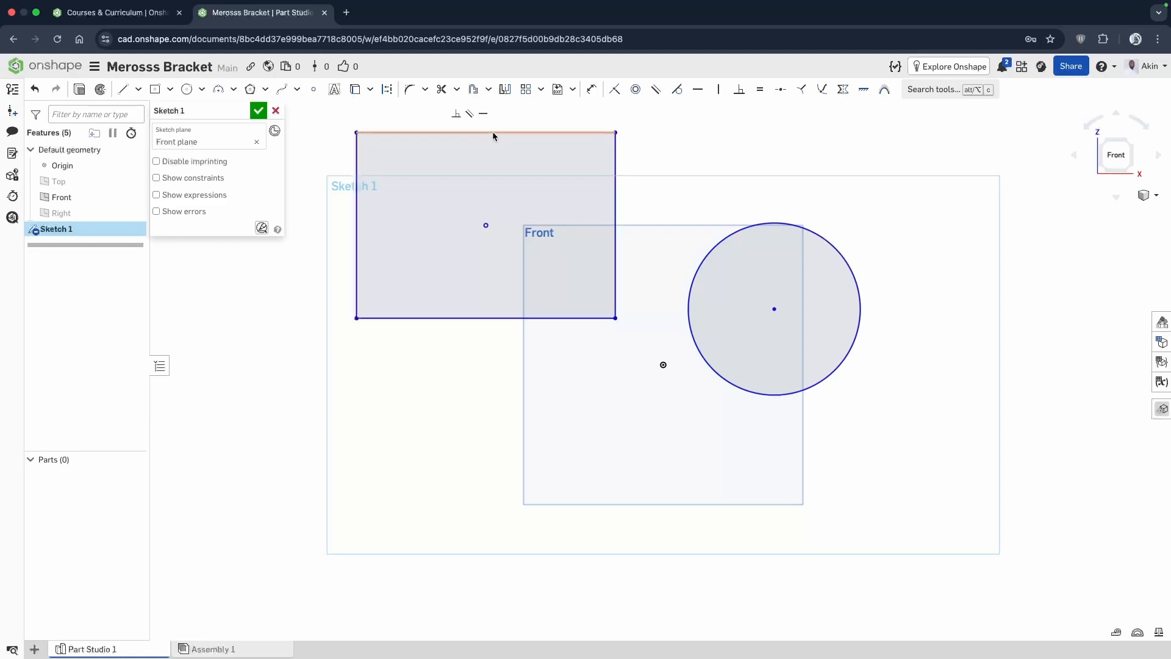
# Delete the rectangle and the circle from the sketch.
pyautogui.click(493, 132)
pyautogui.press('Return')
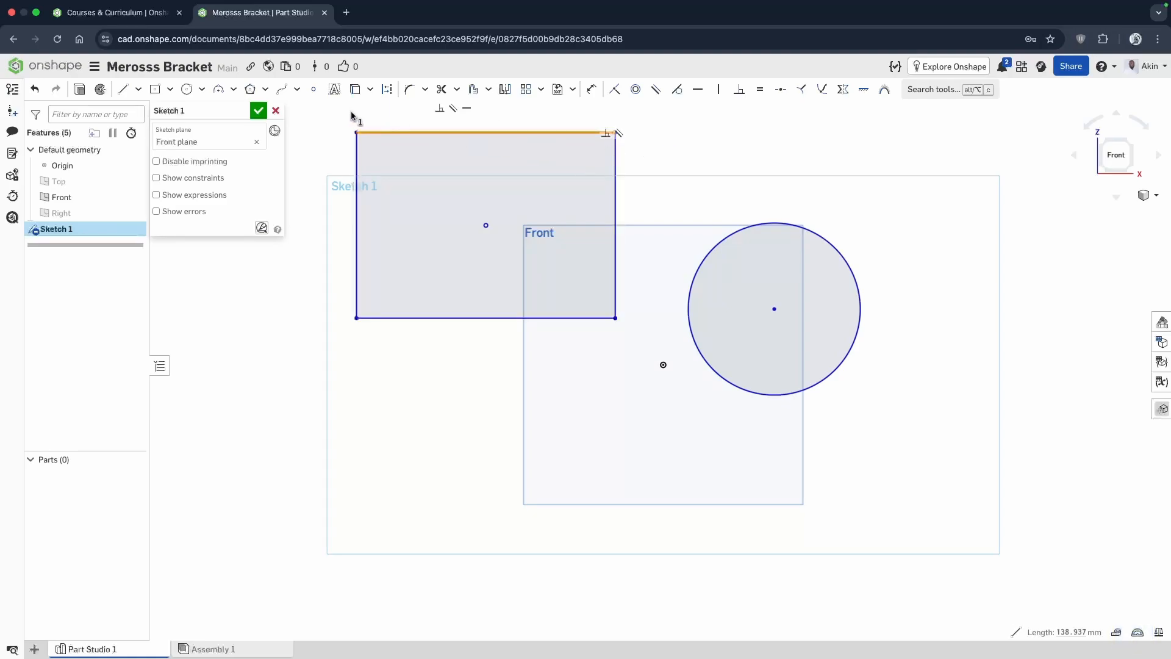
pyautogui.moveTo(330, 110); pyautogui.dragTo(673, 397)
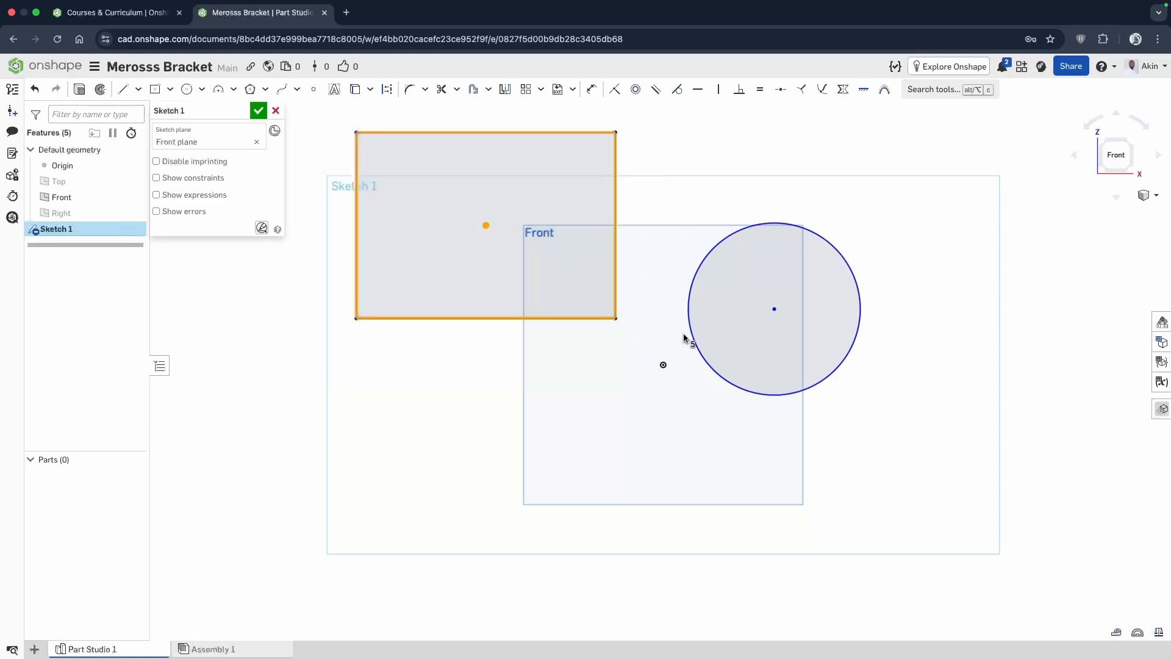
pyautogui.press('BackSpace')
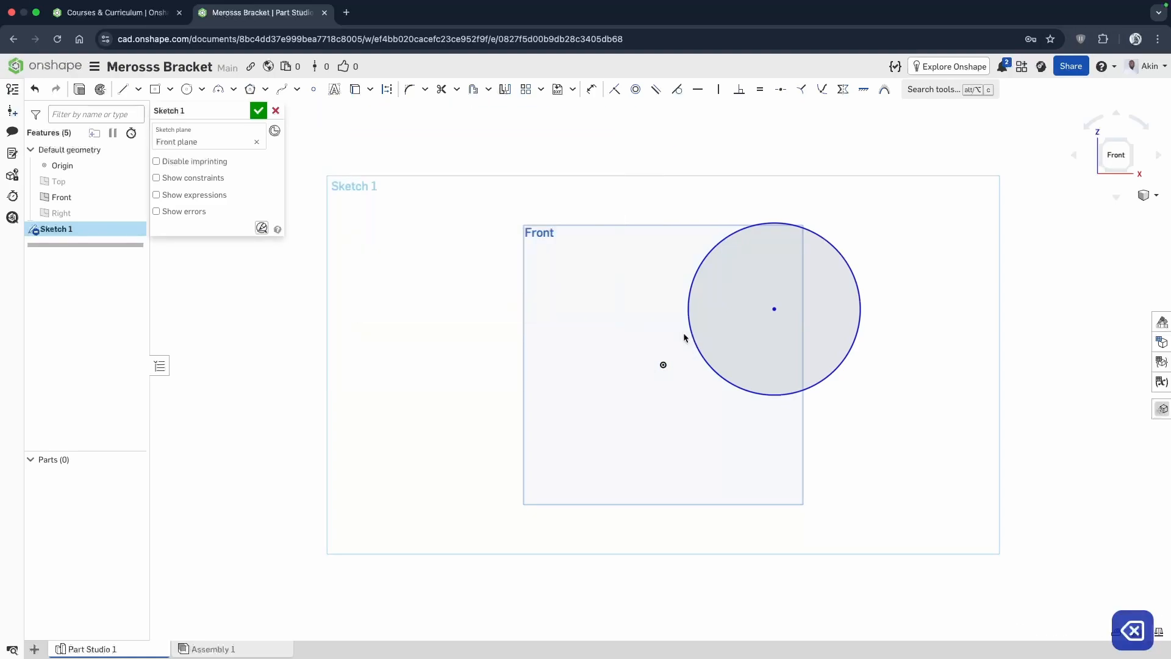
pyautogui.click(834, 248)
pyautogui.press('BackSpace')
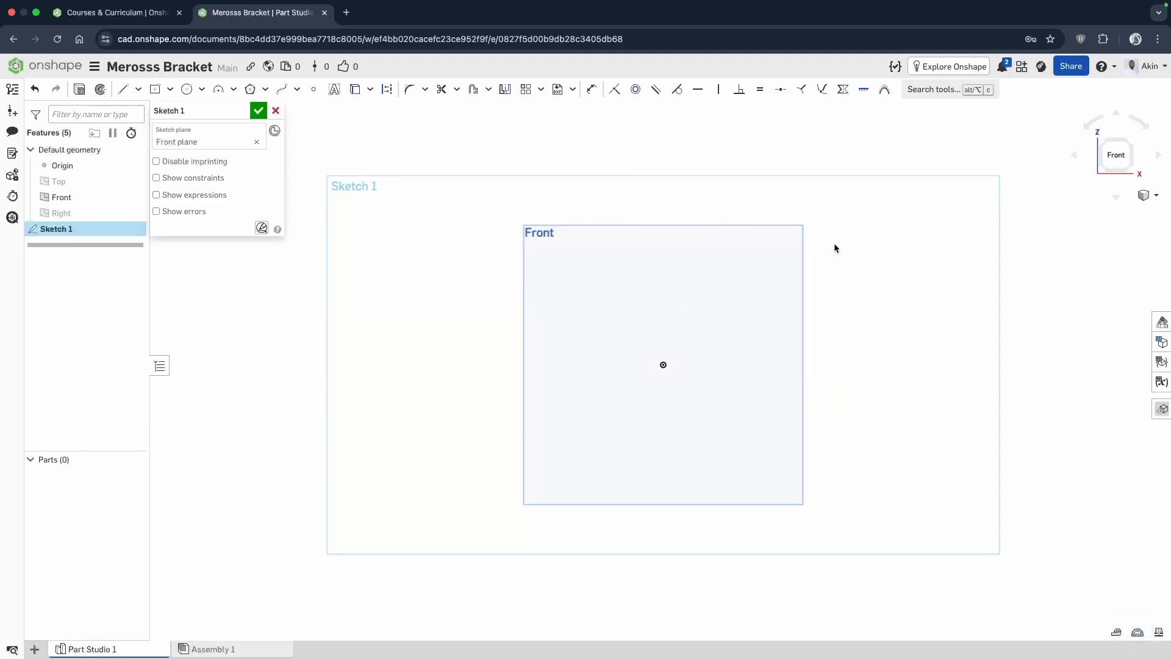
pyautogui.click(201, 89)
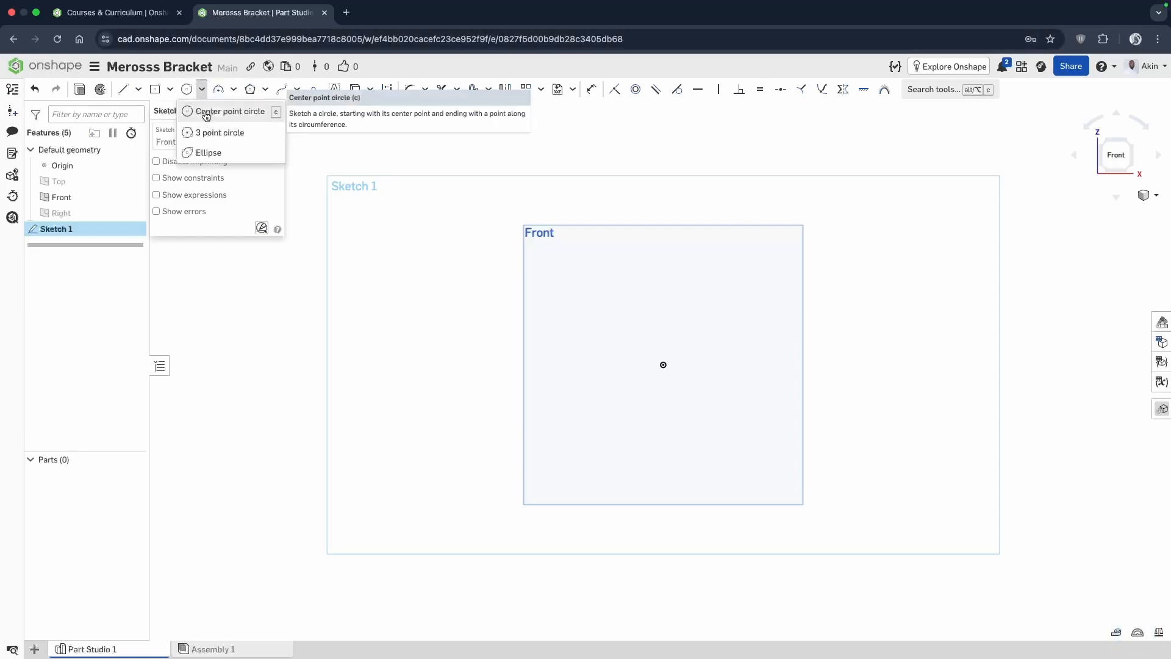
pyautogui.click(204, 111)
pyautogui.click(663, 365)
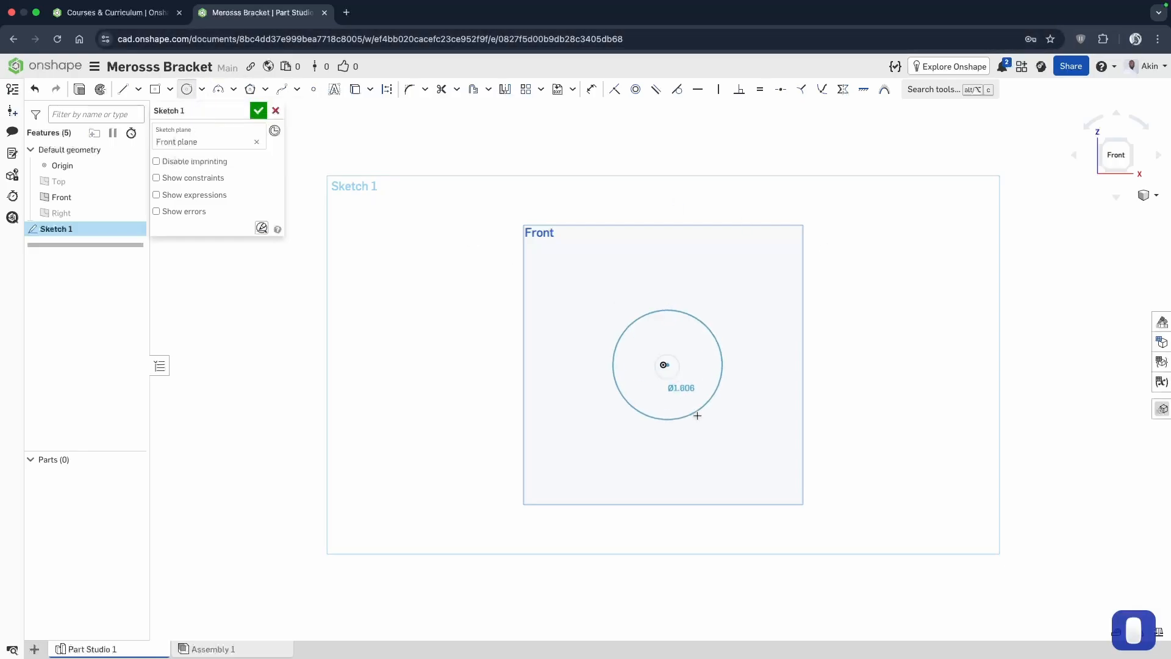
pyautogui.press('Escape')
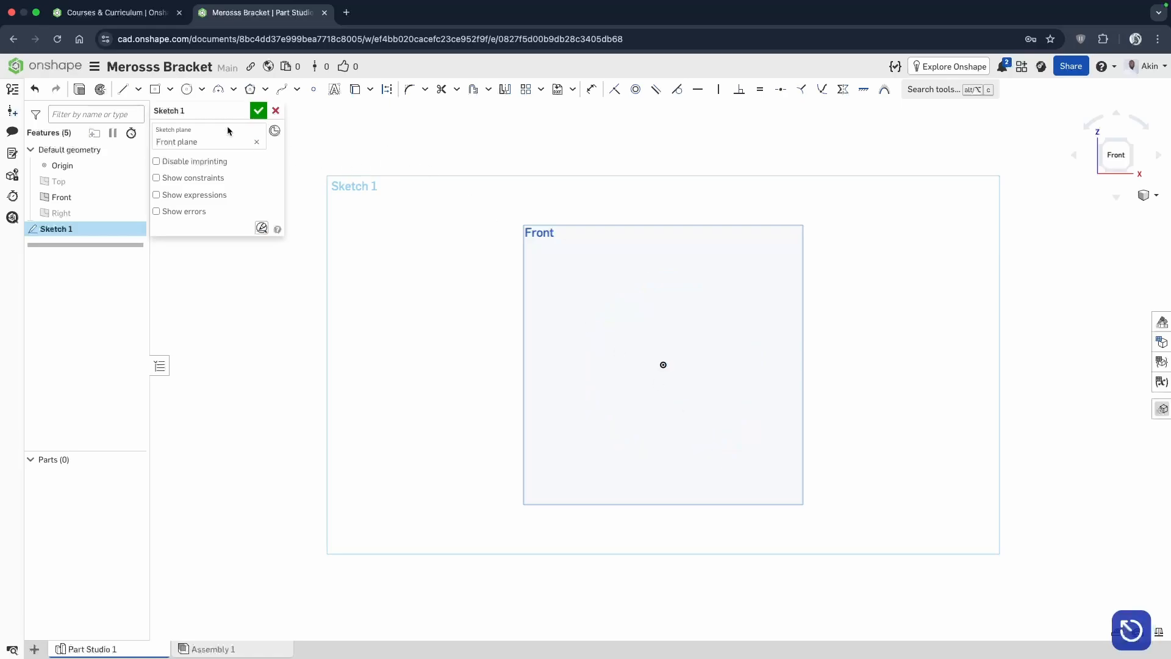
# Sketch a center point circle about 97 mm in diameter centered on the origin.
pyautogui.click(203, 91)
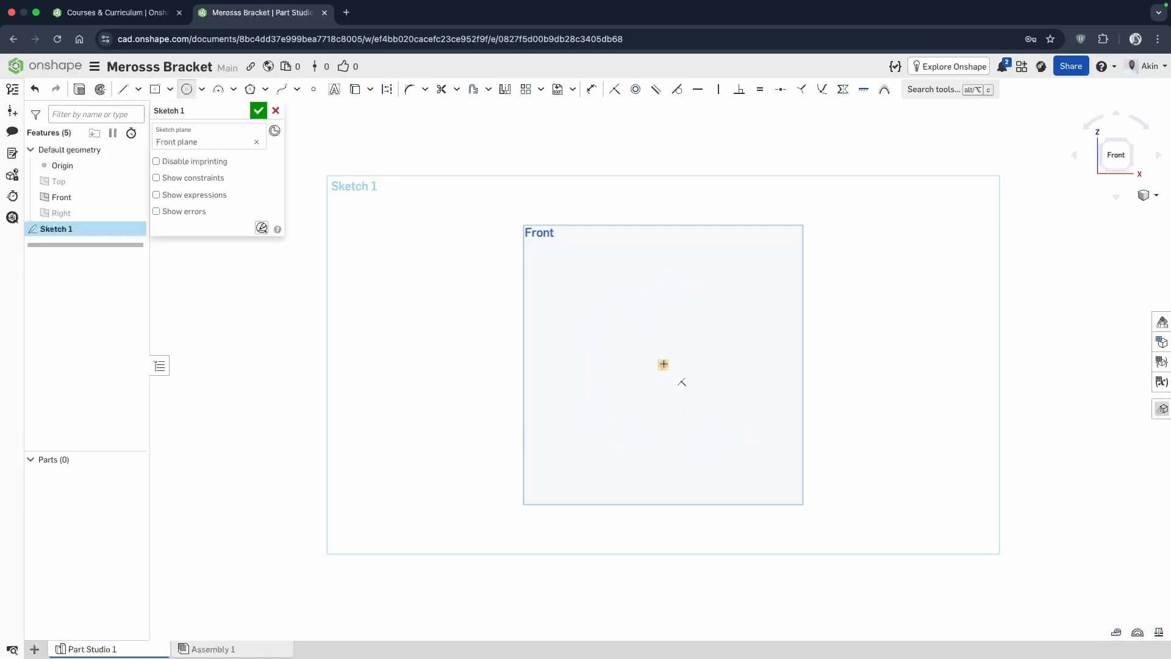
pyautogui.click(663, 364)
pyautogui.click(714, 432)
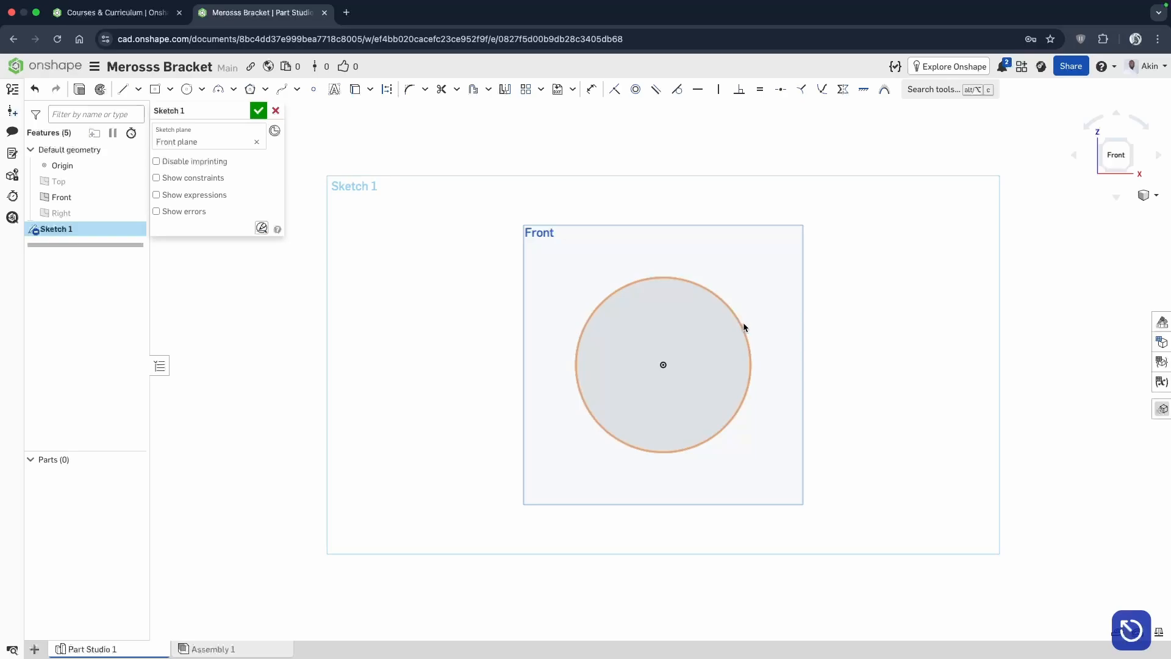
pyautogui.moveTo(742, 326)
pyautogui.mouseDown()
pyautogui.moveTo(871, 267)
pyautogui.moveTo(735, 365)
pyautogui.moveTo(835, 307)
pyautogui.moveTo(753, 364)
pyautogui.mouseUp()
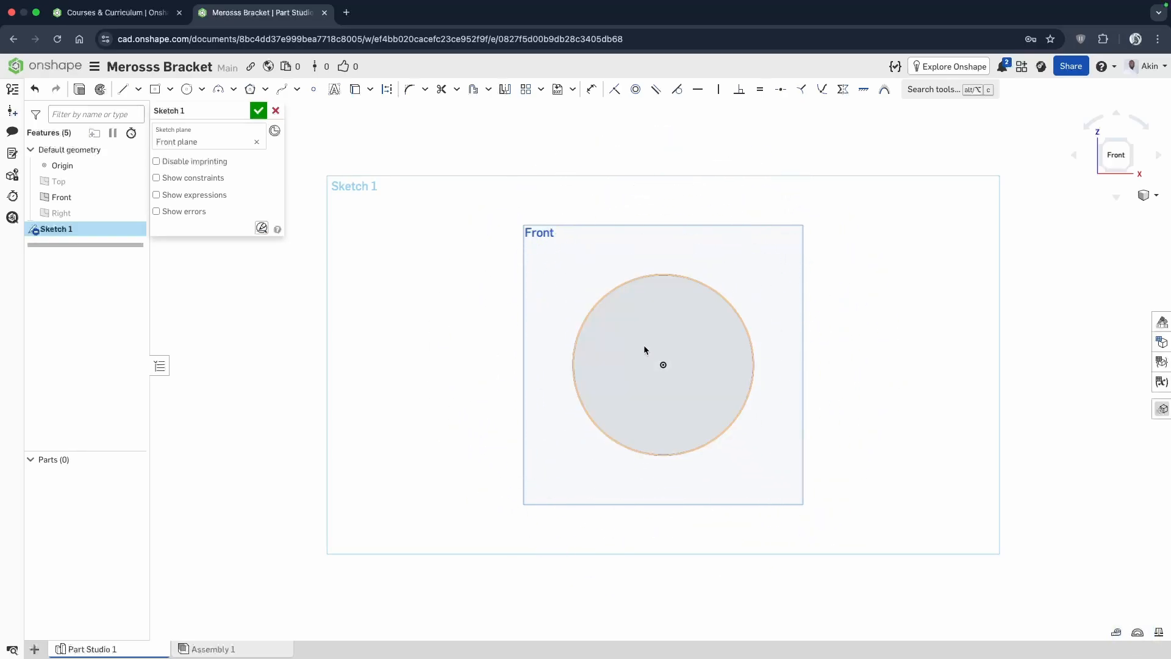
# Try to move the circle's center point away from the origin.
pyautogui.click(660, 364)
pyautogui.moveTo(659, 363); pyautogui.dragTo(605, 346)
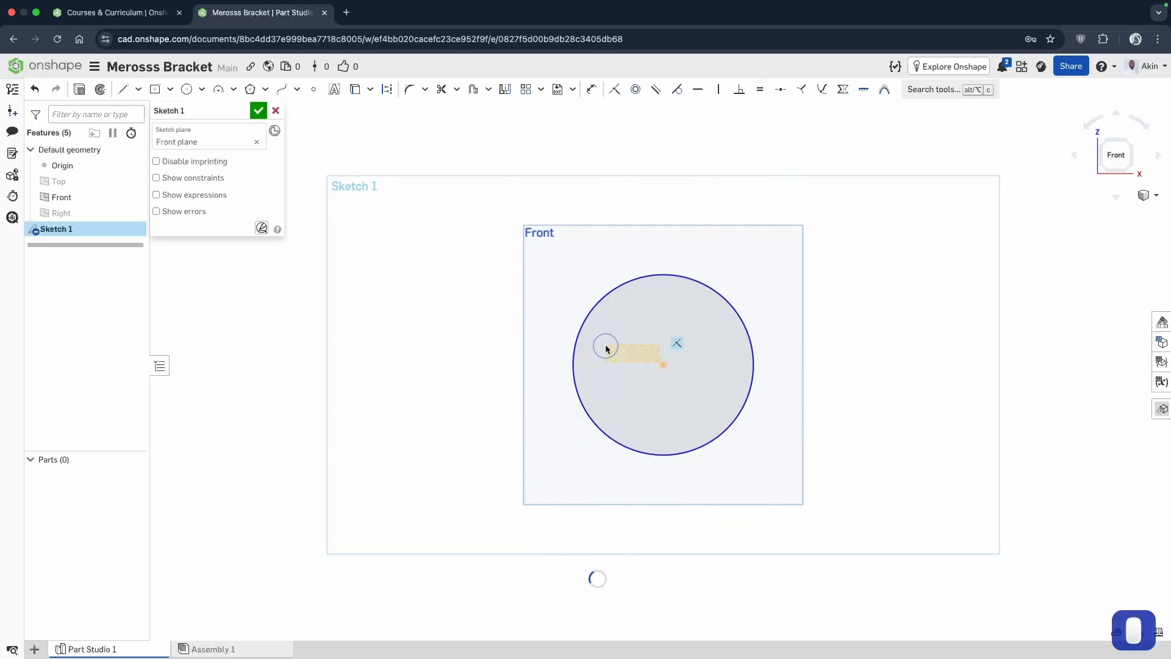
pyautogui.click(893, 364)
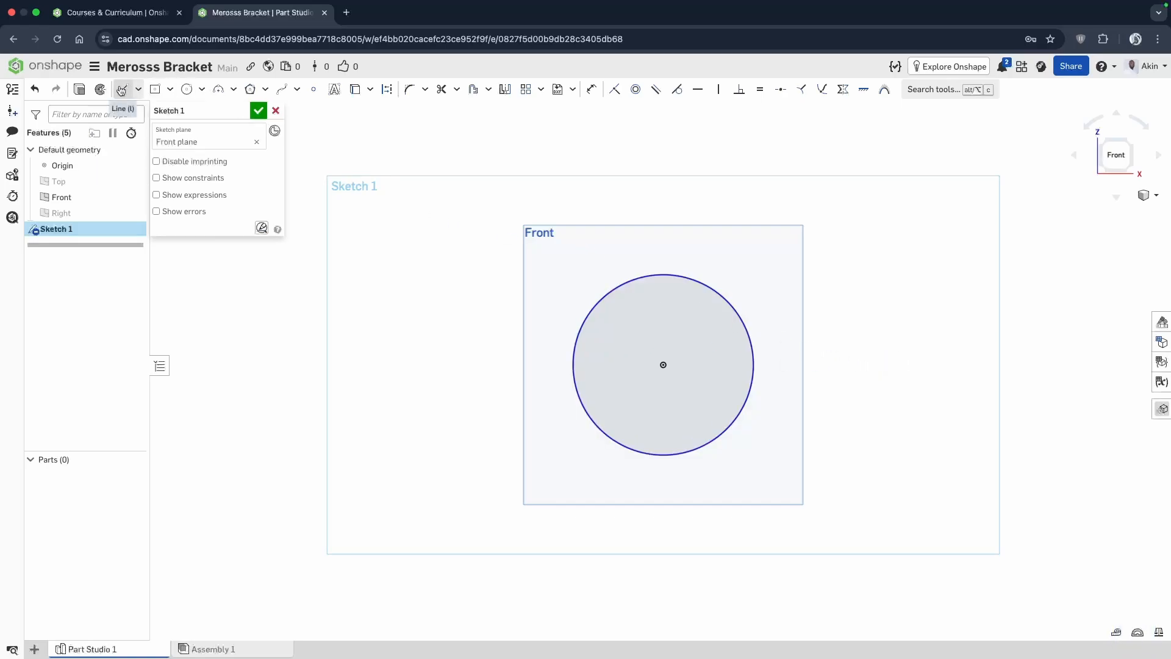
# Dimension the circle's diameter, placing the dimension outside the circle at its upper right.
pyautogui.click(592, 90)
pyautogui.click(714, 295)
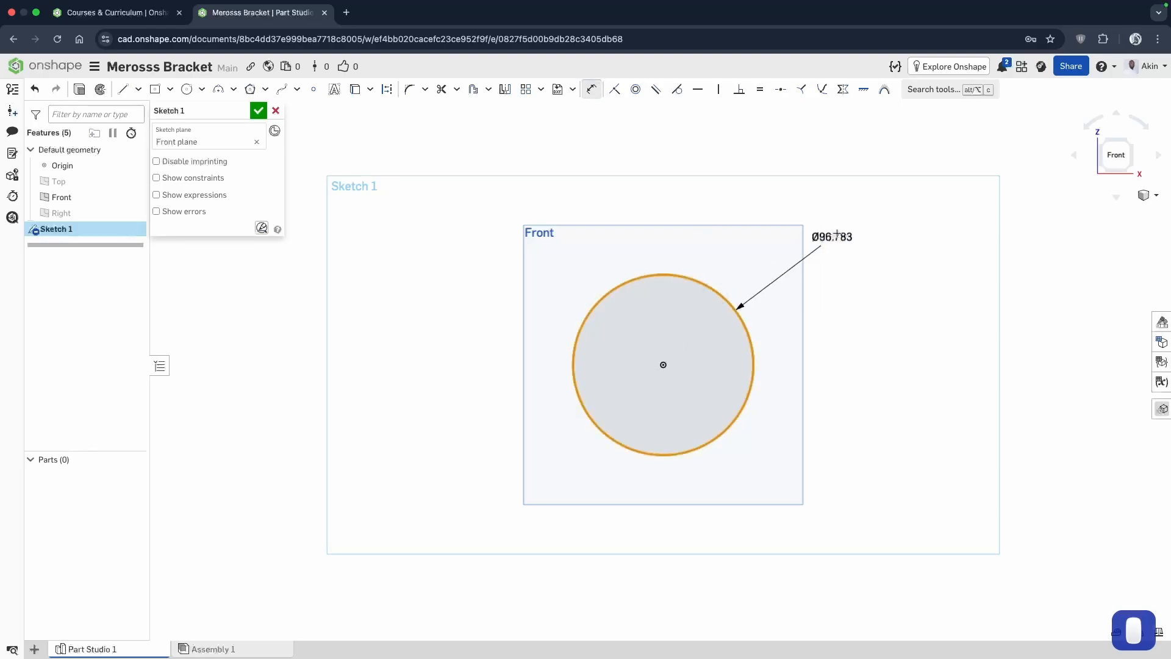
pyautogui.click(844, 227)
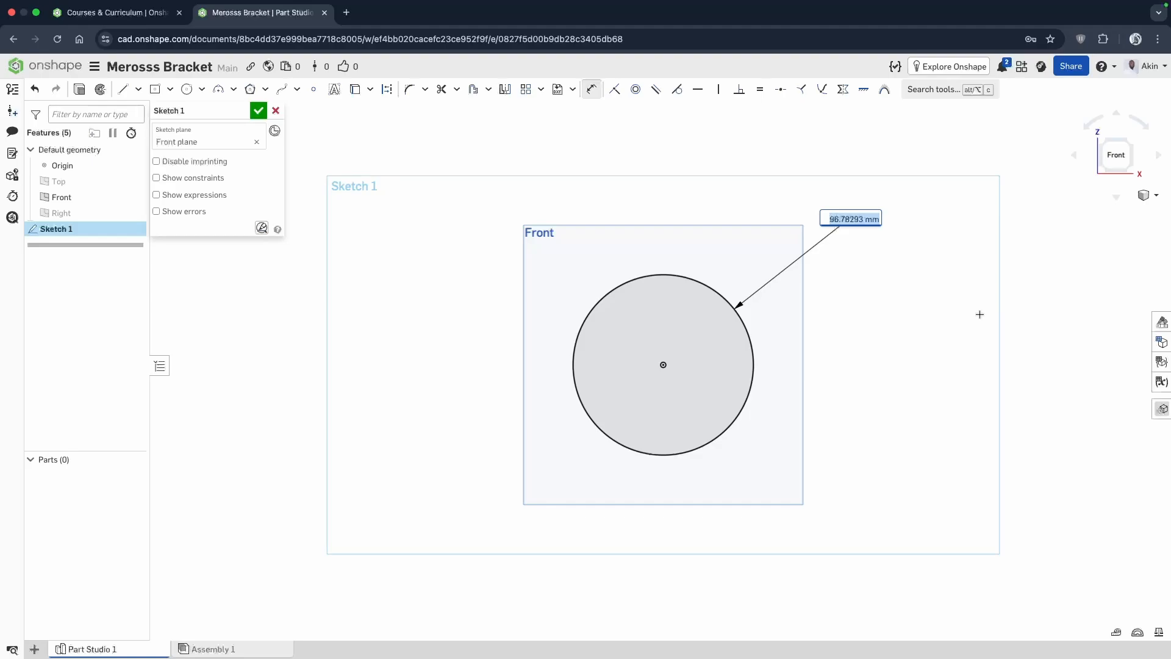
# Sketch a center point rectangle about 165 mm wide and 163 mm high around the circle, centered on the origin.
pyautogui.click(155, 91)
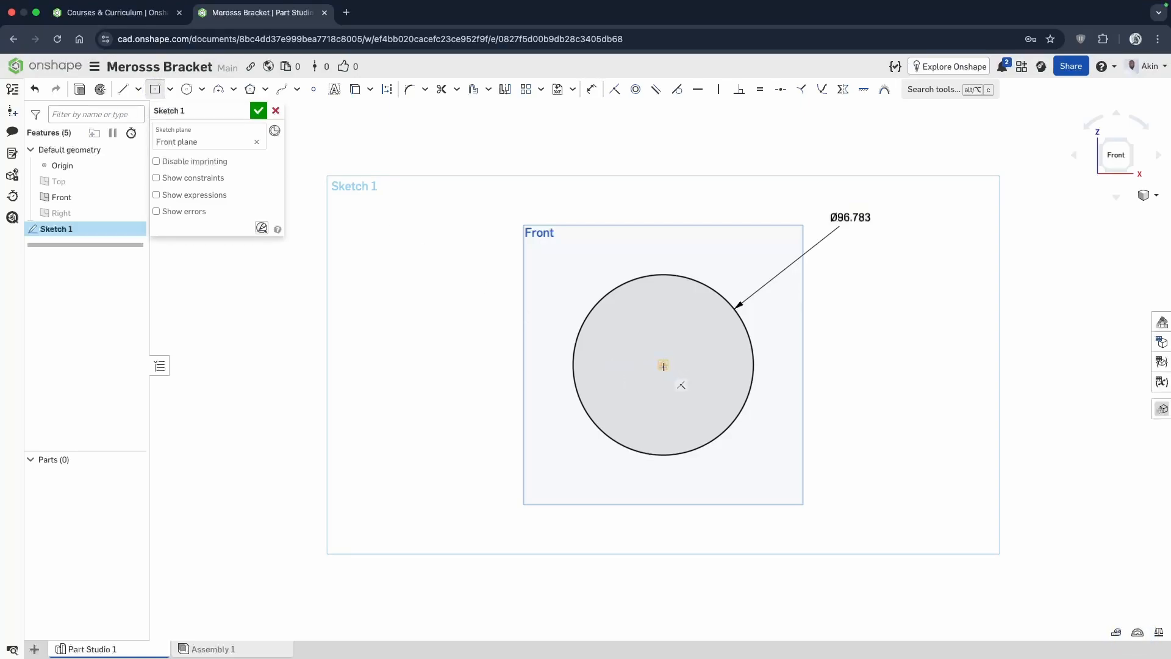
pyautogui.click(663, 366)
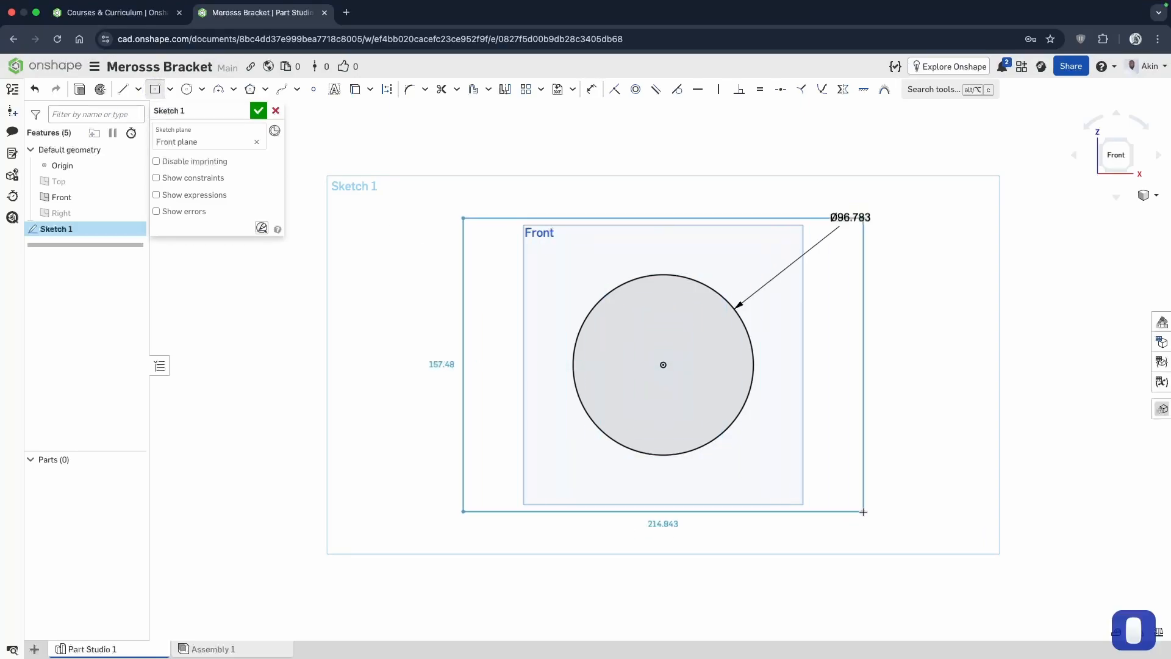
pyautogui.click(817, 517)
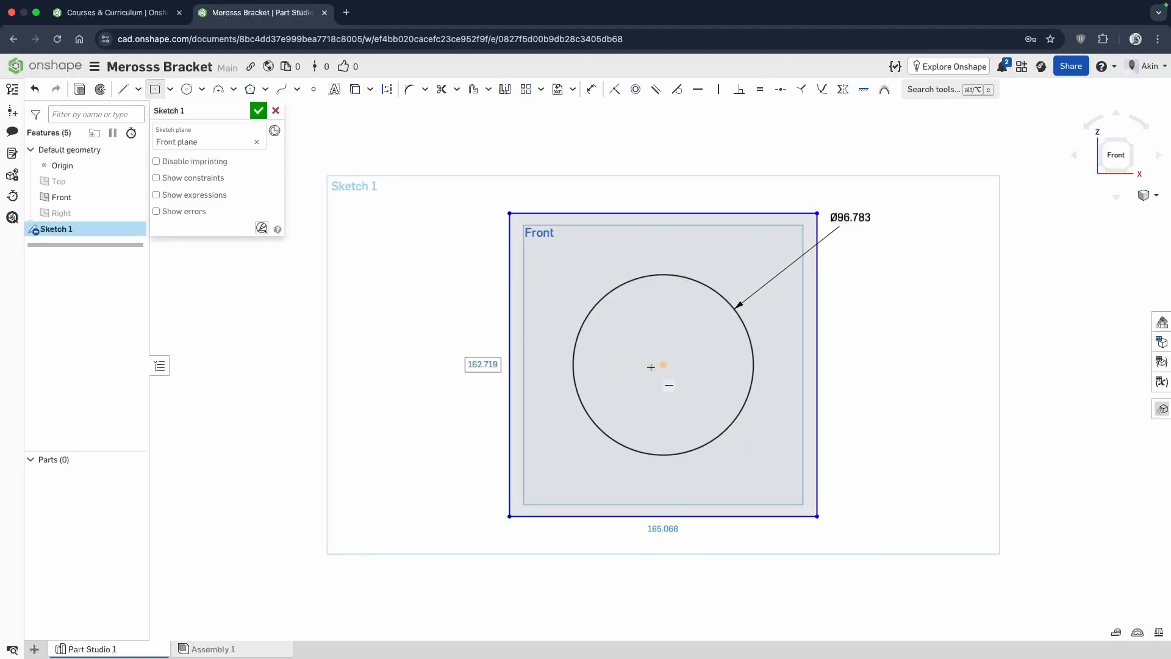
# Dimension the rectangle's width along its top edge, placing the dimension above the rectangle.
pyautogui.click(591, 91)
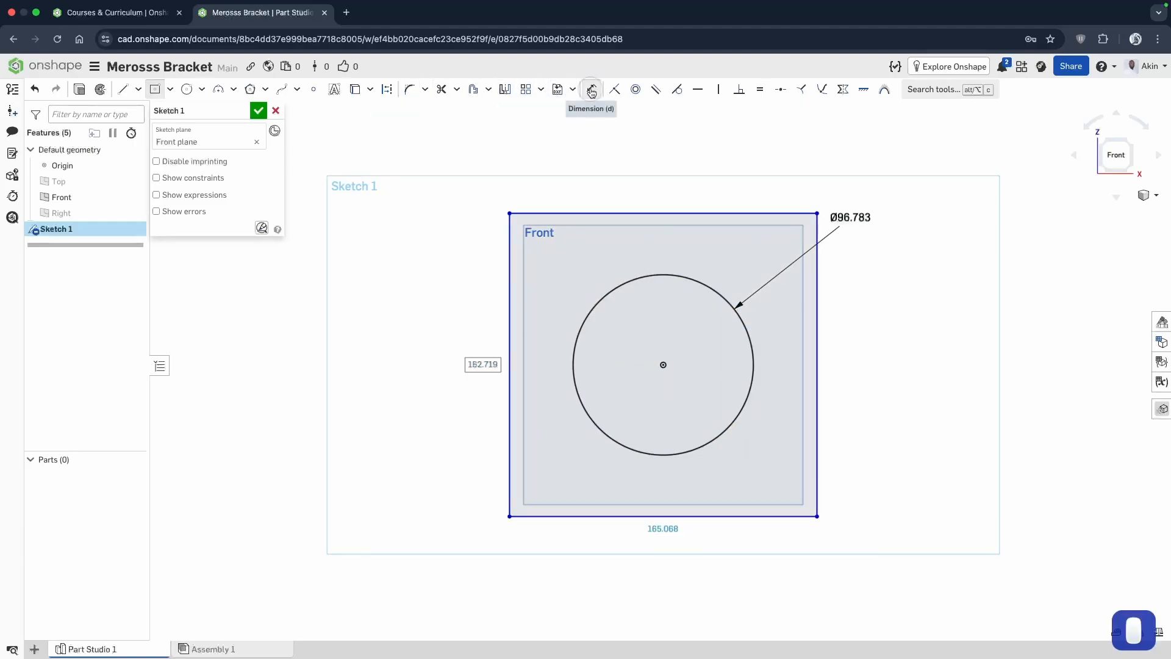
pyautogui.click(684, 213)
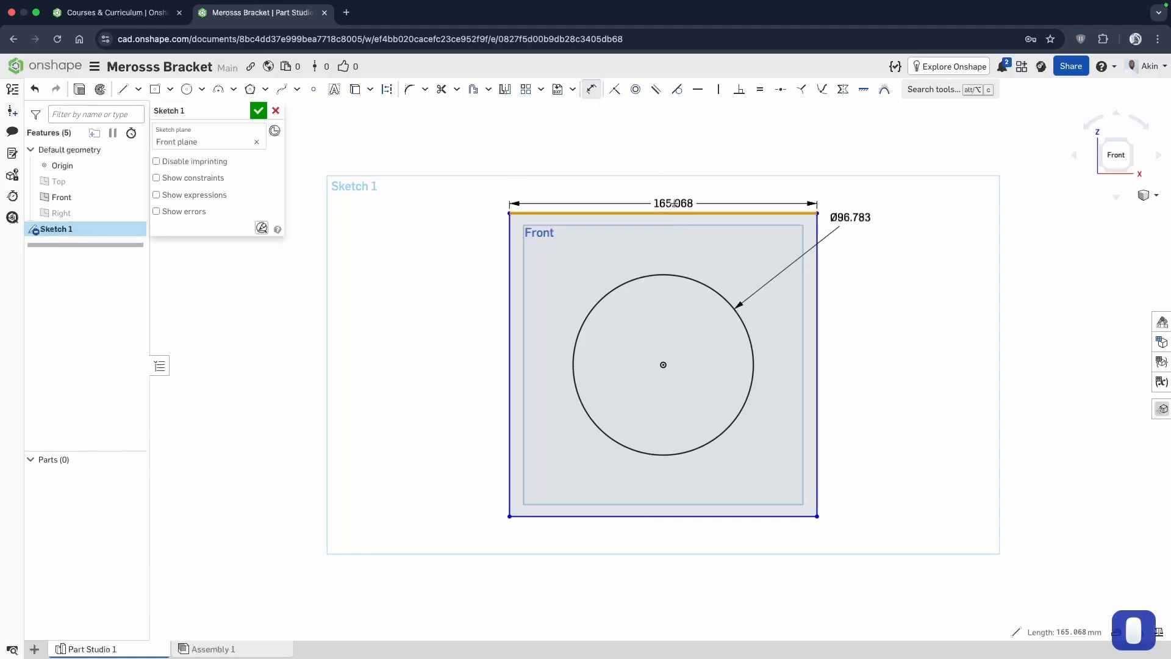
pyautogui.click(665, 156)
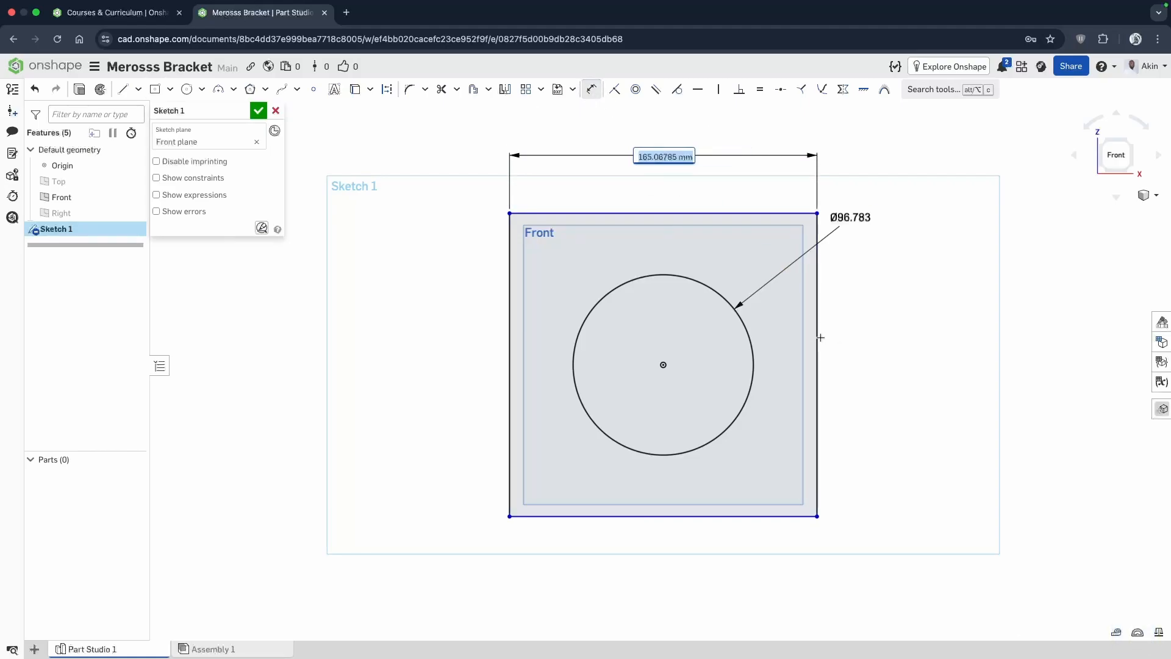
# Dimension the rectangle's height, placing the dimension beside its right edge, and delete the rectangle and circle along with their dimensions.
pyautogui.click(817, 335)
pyautogui.click(940, 334)
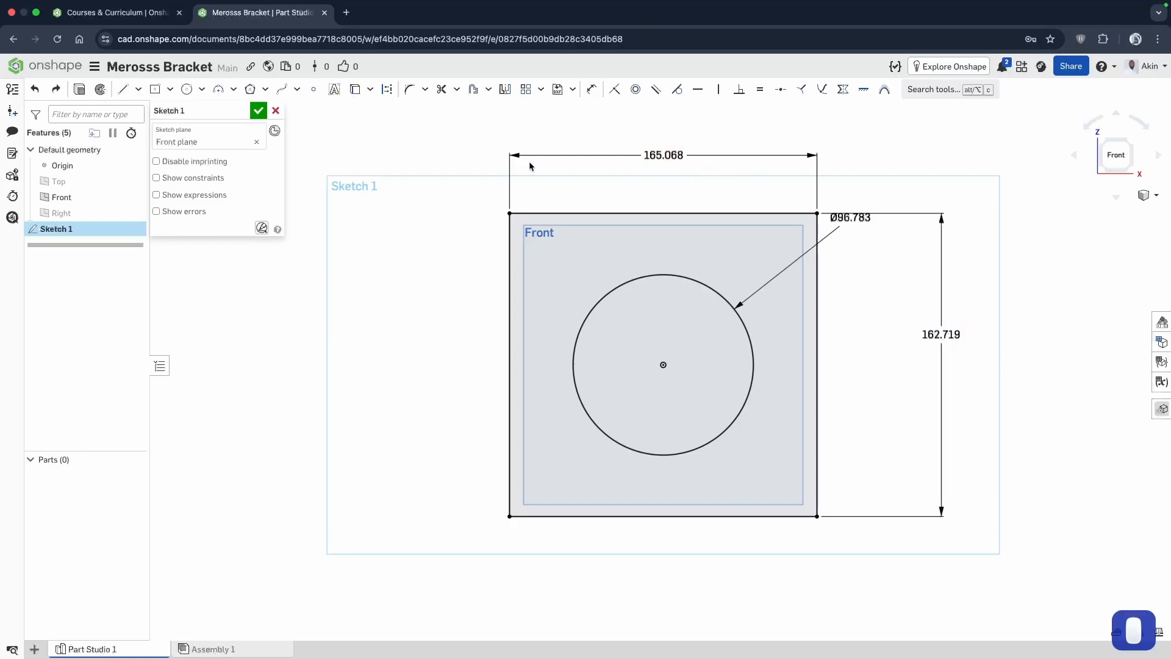
pyautogui.moveTo(471, 138)
pyautogui.mouseDown()
pyautogui.moveTo(777, 163)
pyautogui.moveTo(1000, 537)
pyautogui.moveTo(998, 564)
pyautogui.mouseUp()
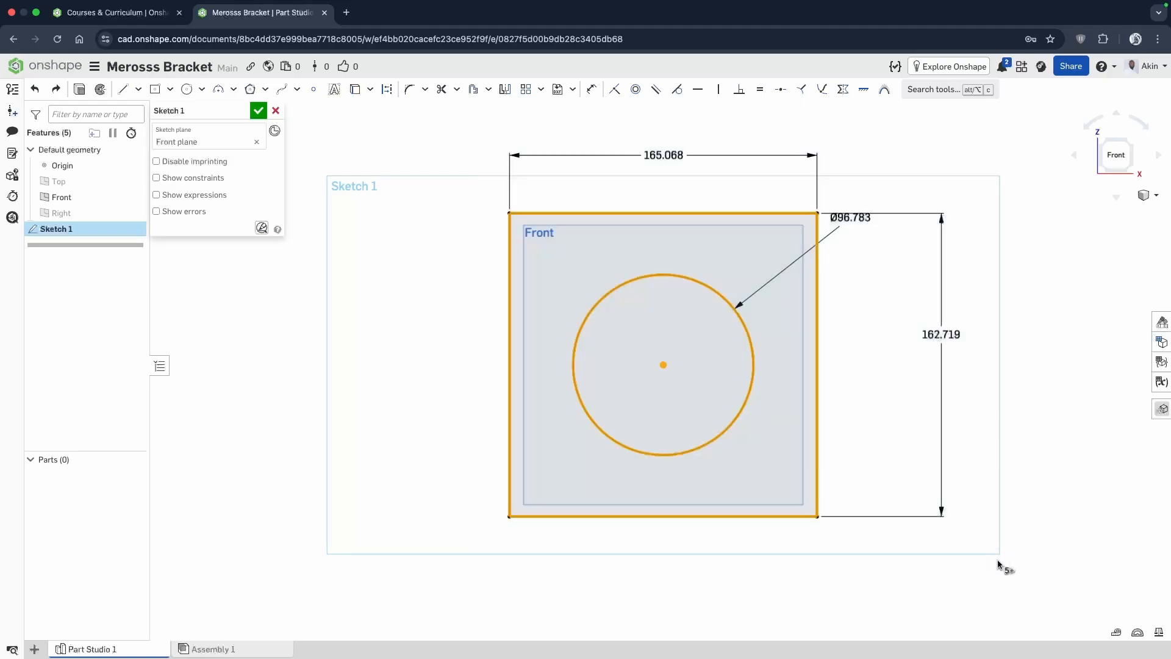
pyautogui.press('Delete')
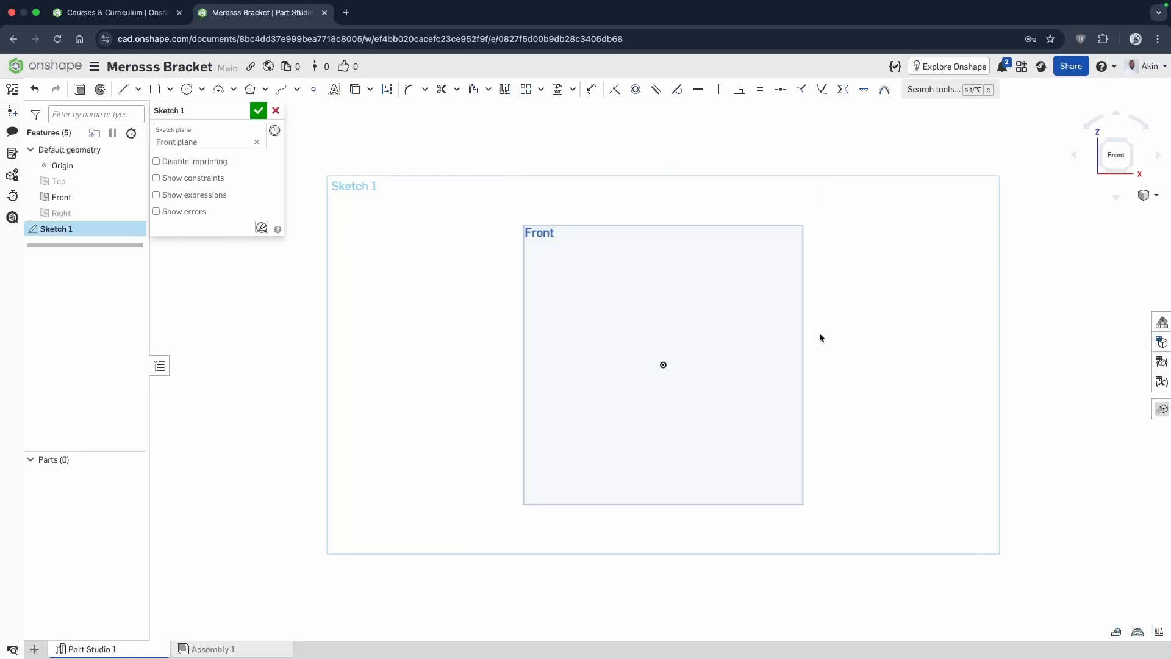
# Sketch a center point rectangle about 86 mm wide and 172 mm high, centered on the origin.
pyautogui.click(157, 90)
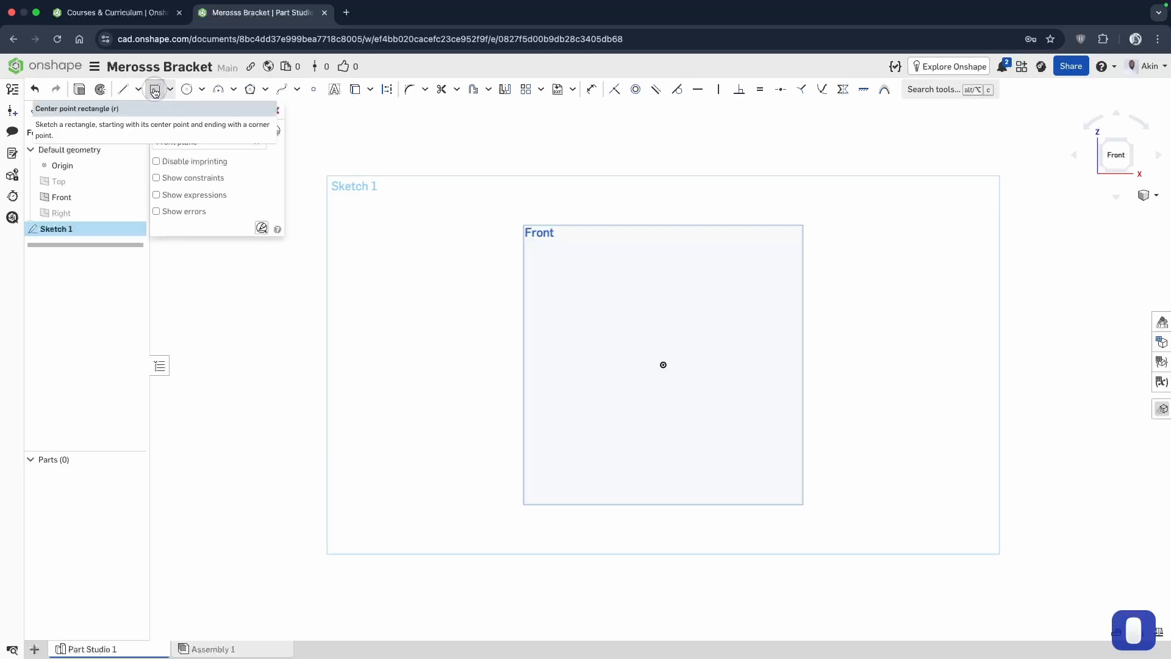
pyautogui.click(663, 365)
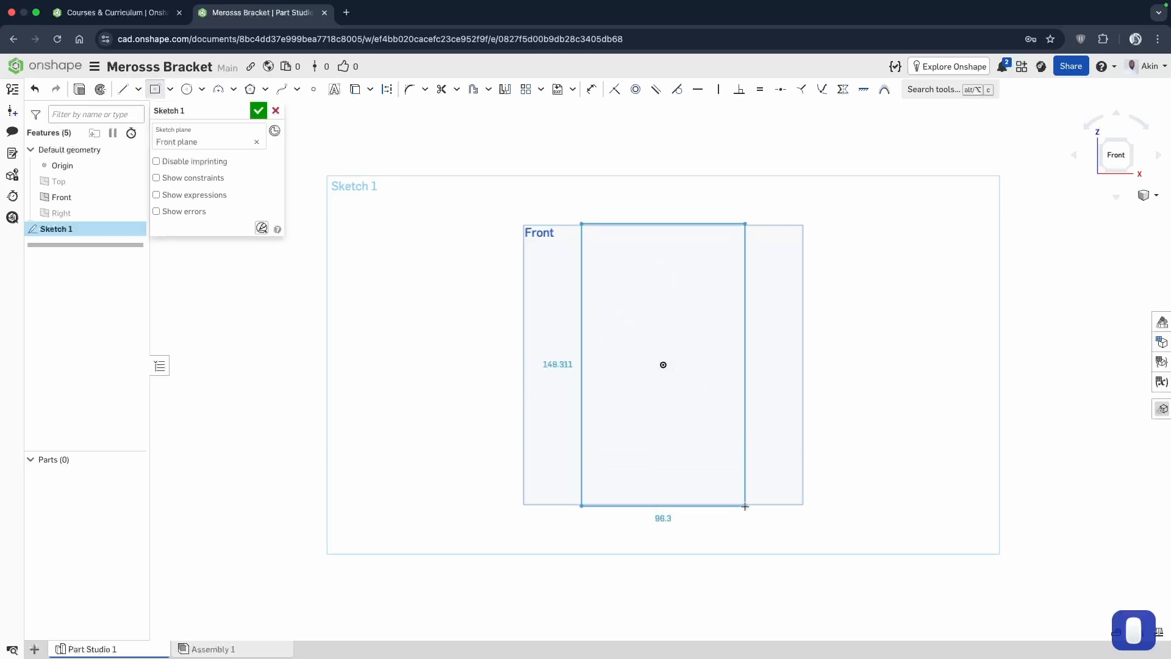
pyautogui.click(743, 525)
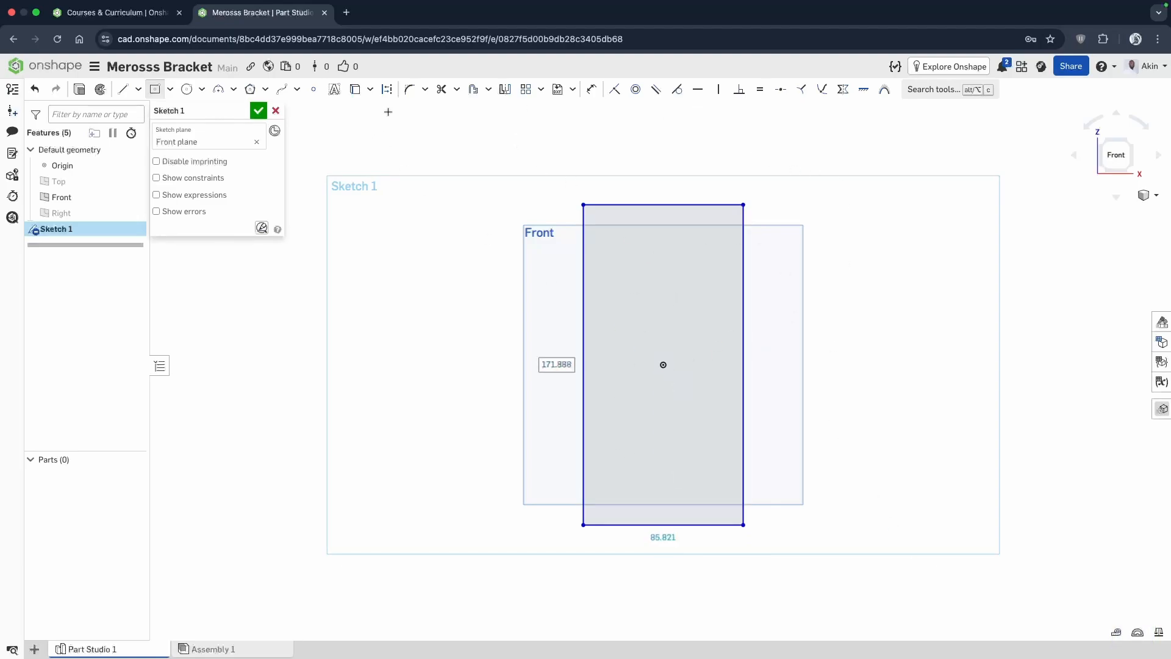
# Dimension the distance between the rectangle's top and bottom edges as 77.9 mm, placing the dimension beside its right edge.
pyautogui.click(591, 89)
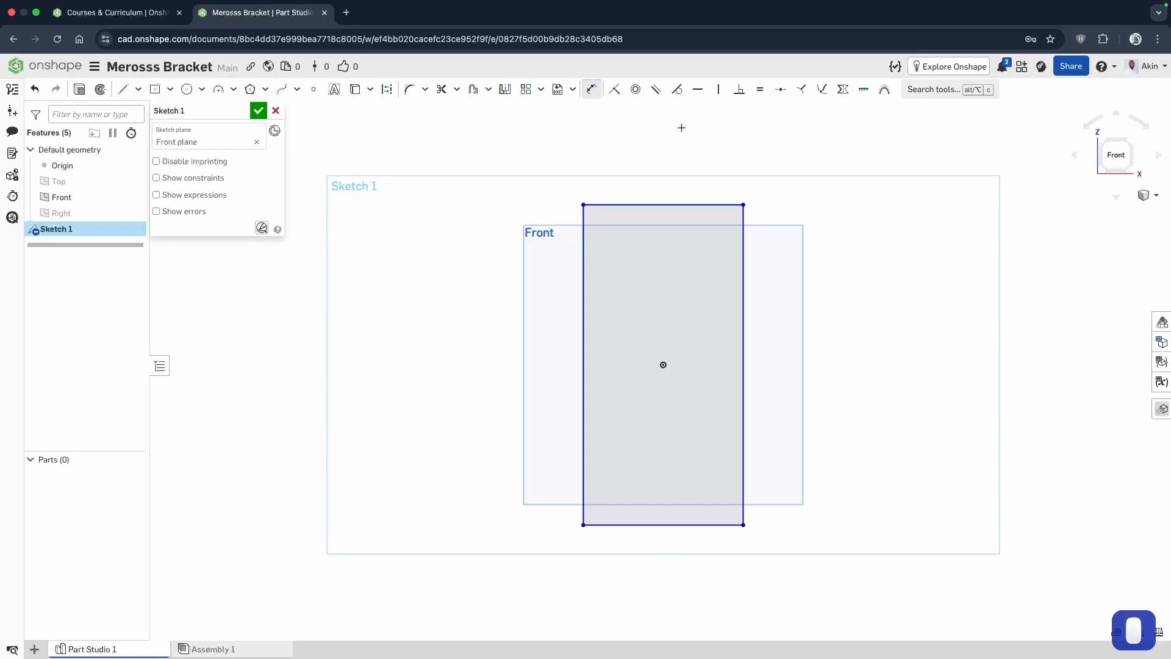
pyautogui.click(688, 205)
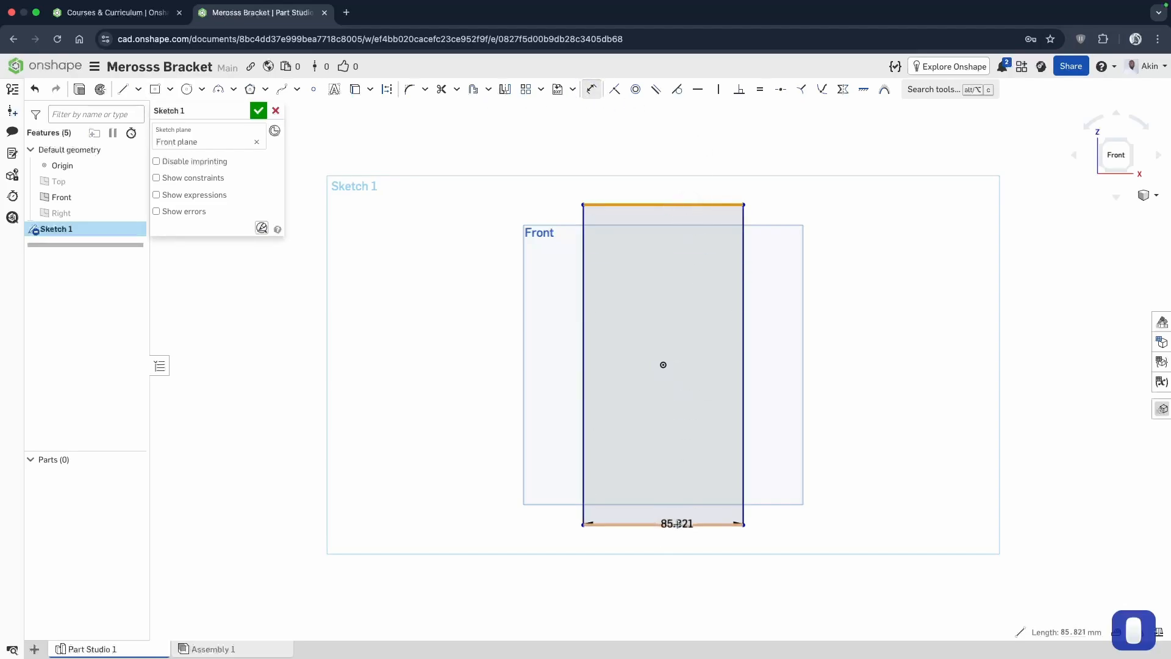
pyautogui.click(674, 524)
pyautogui.click(841, 384)
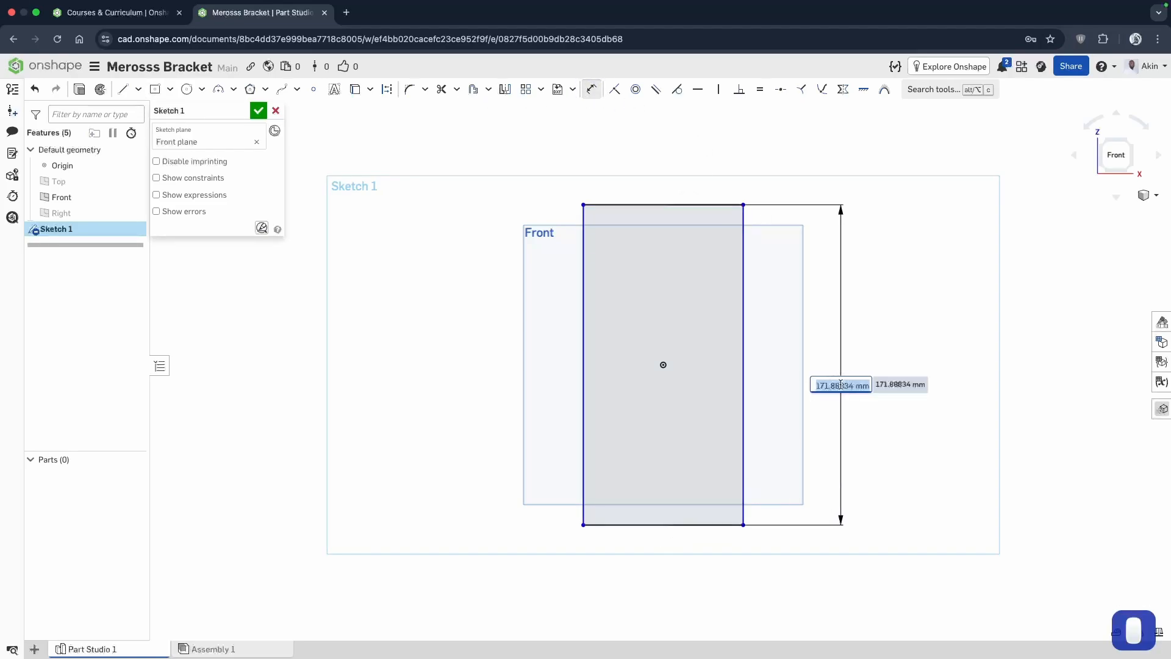
pyautogui.write('77.9')
pyautogui.press('Return')
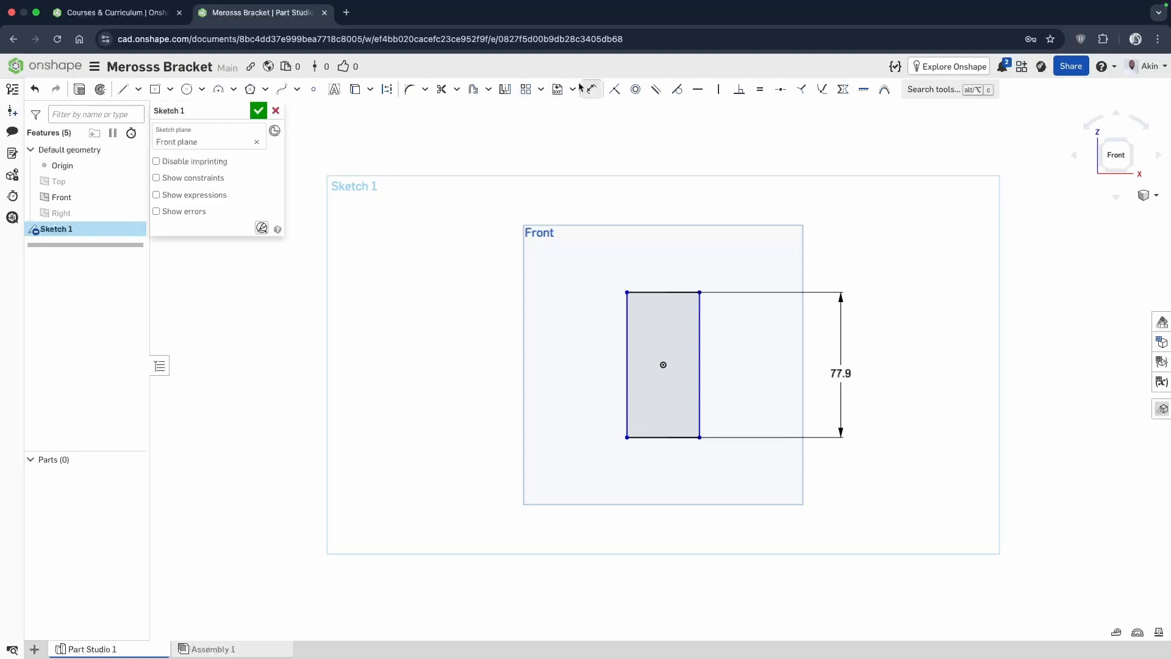
# Dimension the distance between the rectangle's left and right edges as 43.5 mm, placing the dimension above the rectangle.
pyautogui.click(627, 311)
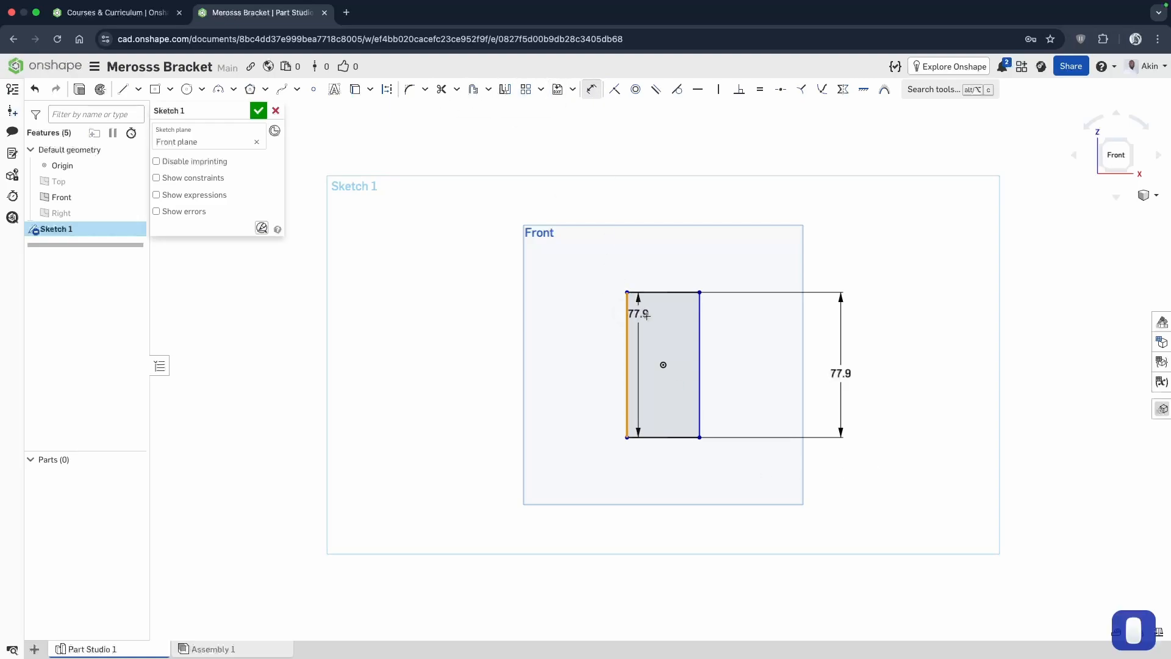
pyautogui.click(700, 320)
pyautogui.click(662, 245)
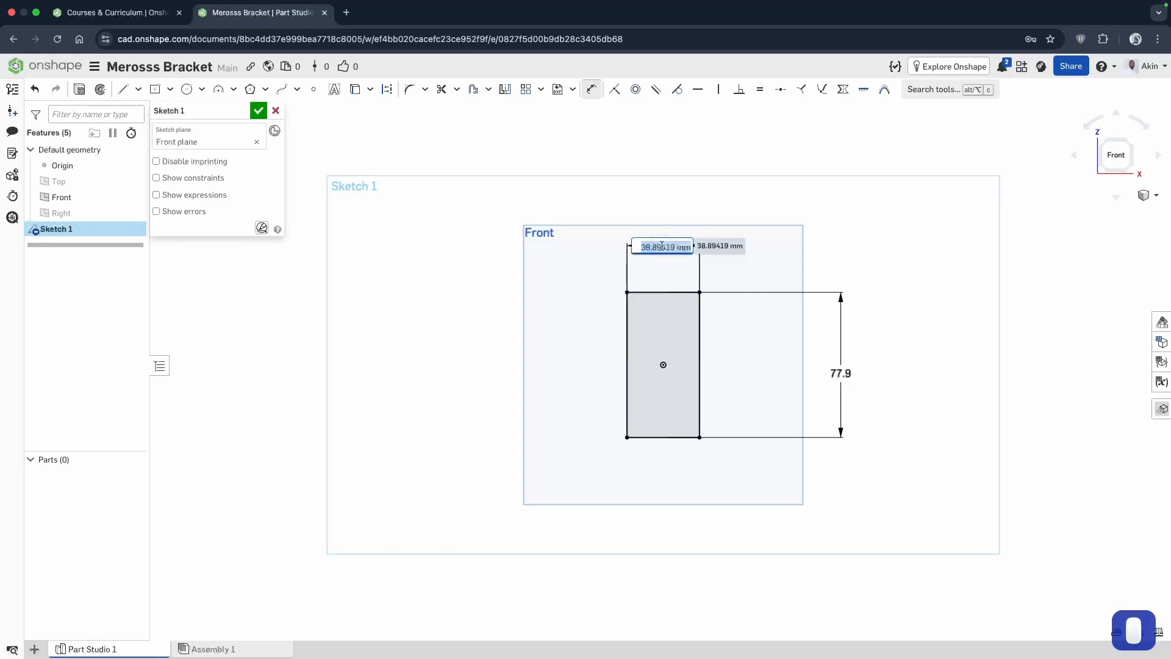
pyautogui.write('43.5')
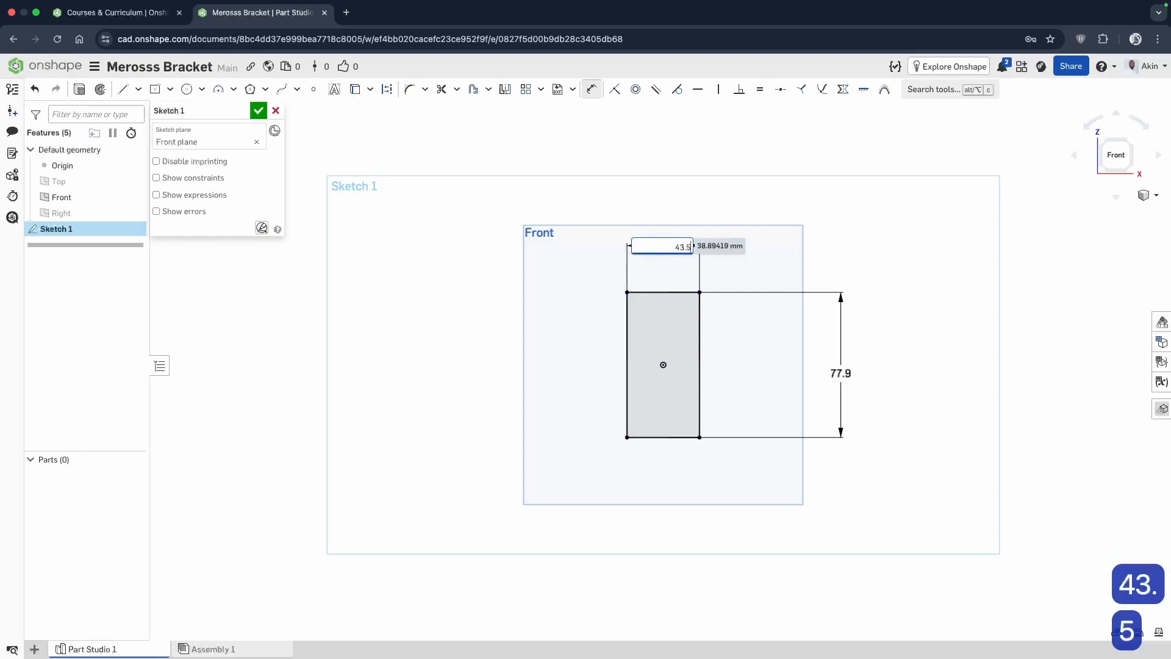
pyautogui.press('Return')
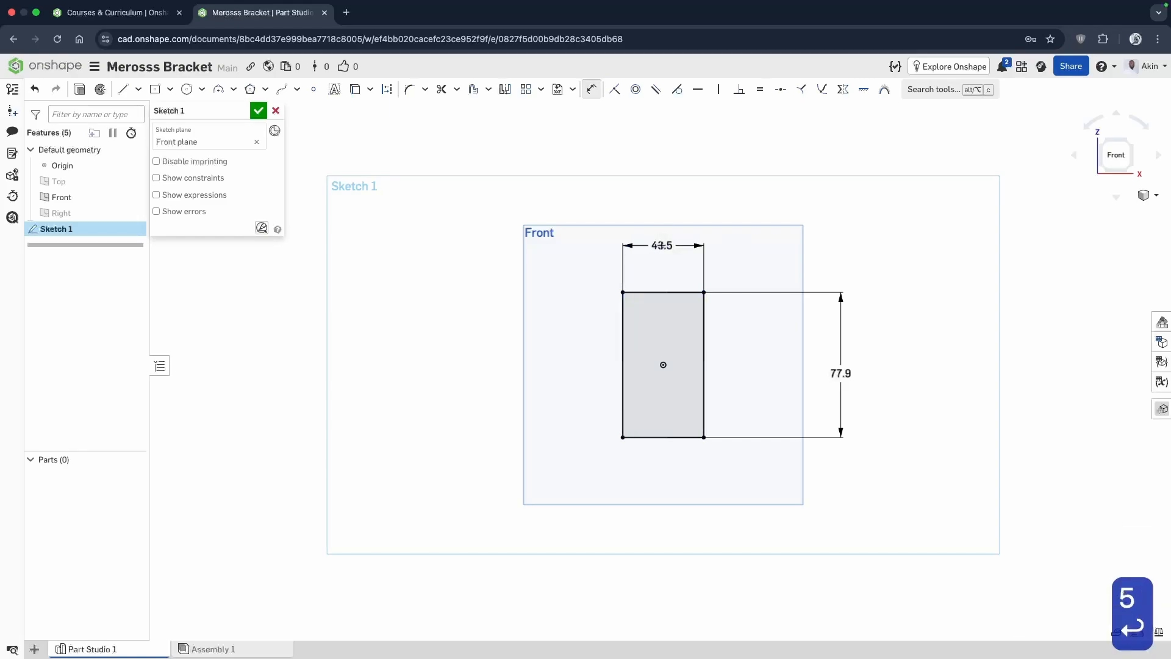
# Move the width and height dimensions closer to the rectangle.
pyautogui.scroll(10, 716, 376)
pyautogui.scroll(-8, 857, 375)
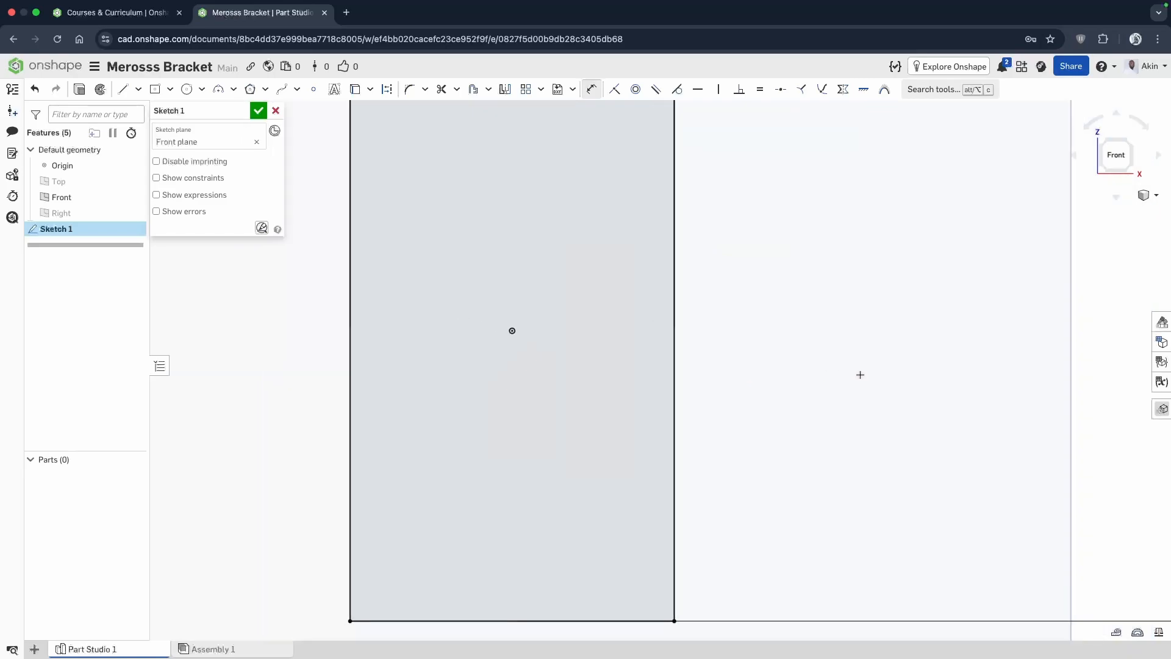
pyautogui.scroll(-5, 842, 396)
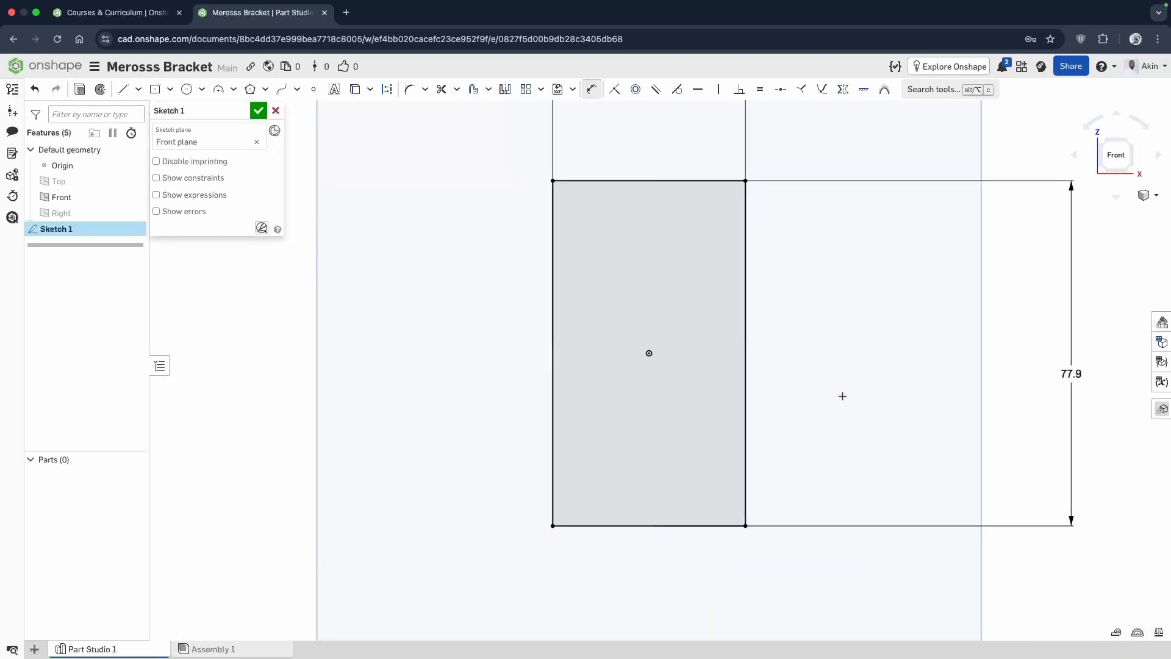
pyautogui.moveTo(714, 211); pyautogui.dragTo(714, 219)
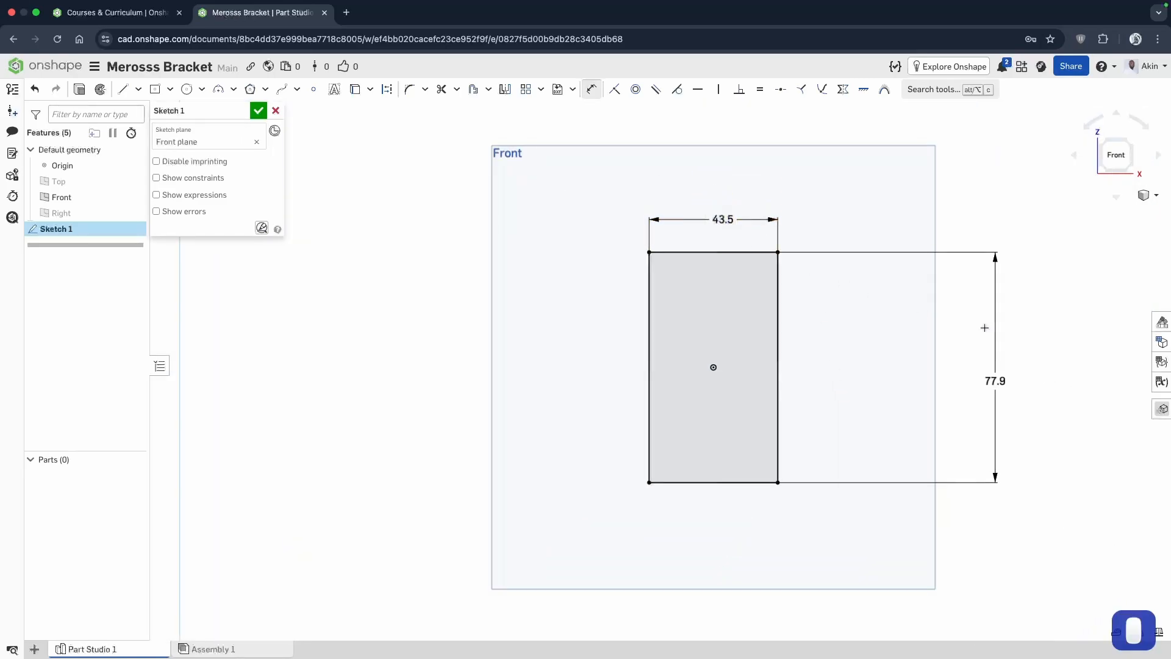
pyautogui.moveTo(994, 380); pyautogui.dragTo(828, 368)
pyautogui.scroll(5, 732, 351)
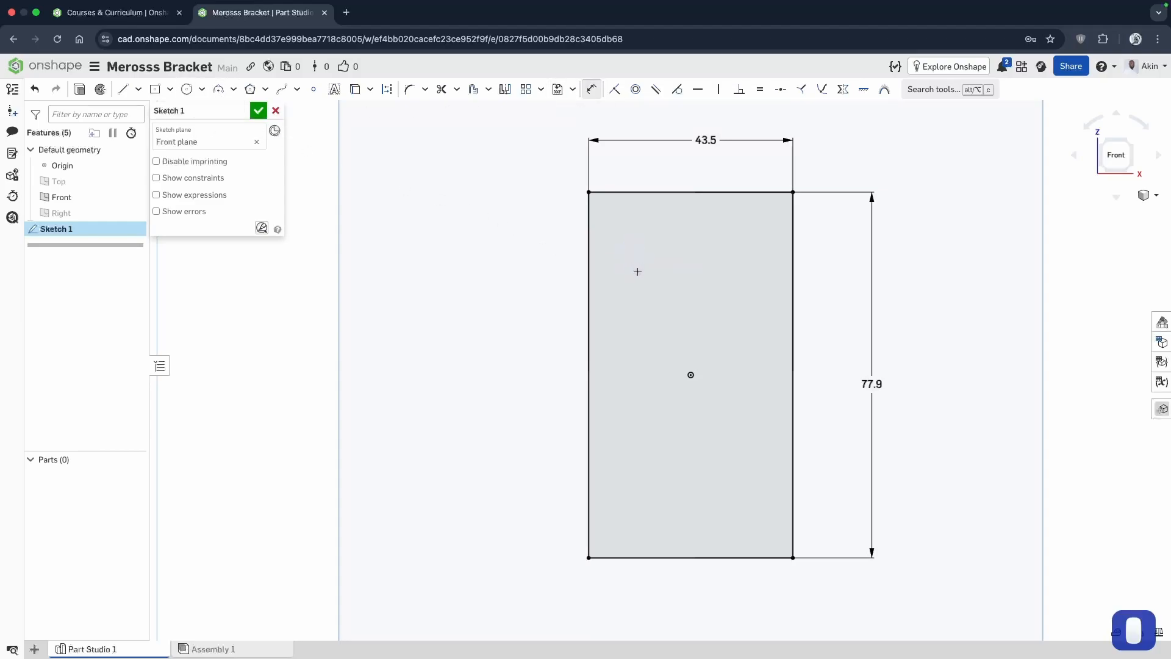
# Sketch two circles inside the rectangle, about 9.2 mm in diameter near the upper left and about 8.6 mm near the lower left.
pyautogui.click(191, 92)
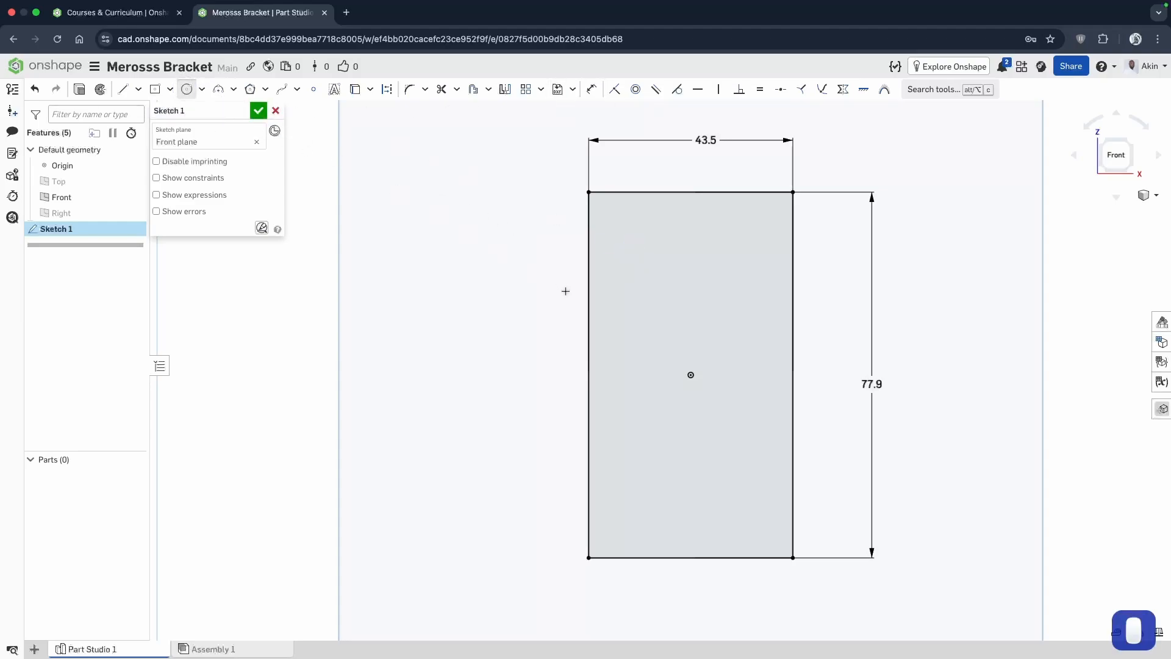
pyautogui.click(645, 249)
pyautogui.click(667, 250)
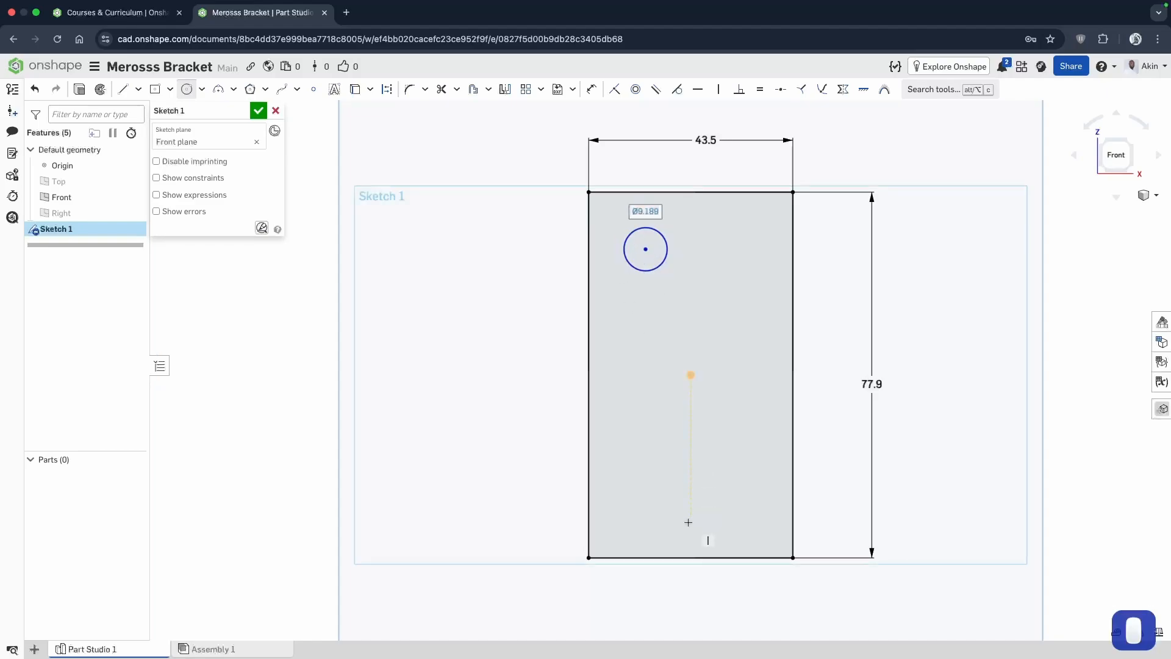
pyautogui.click(650, 494)
pyautogui.click(671, 495)
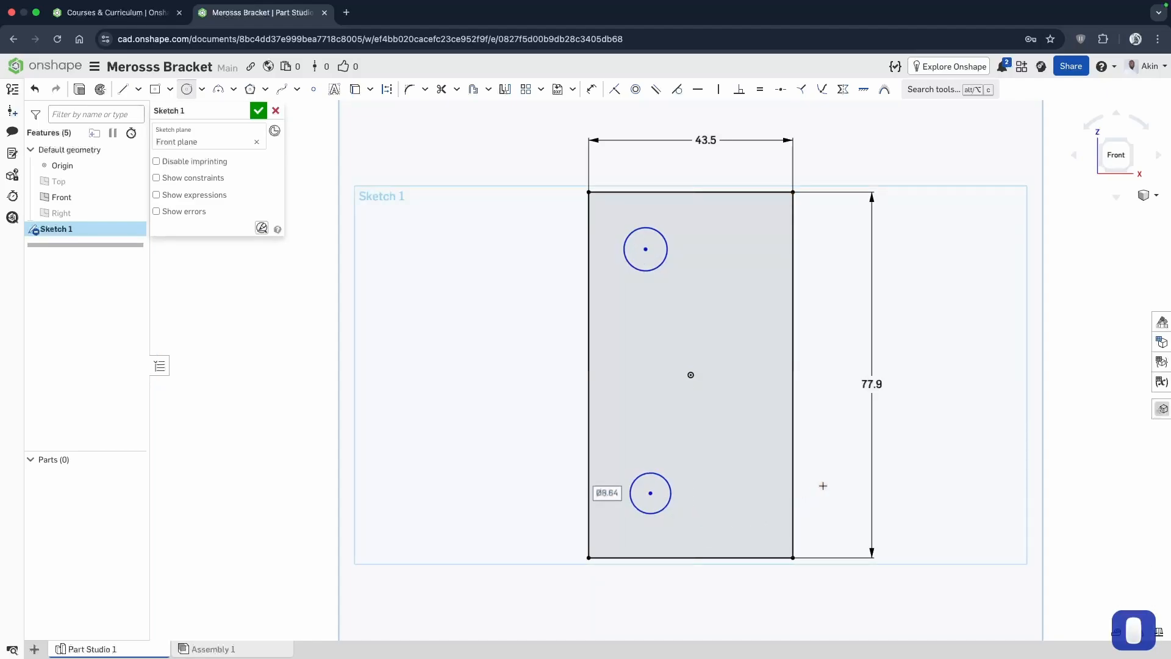
# Dimension the lower circle's diameter as 5.72 mm.
pyautogui.click(596, 92)
pyautogui.click(666, 480)
pyautogui.click(722, 475)
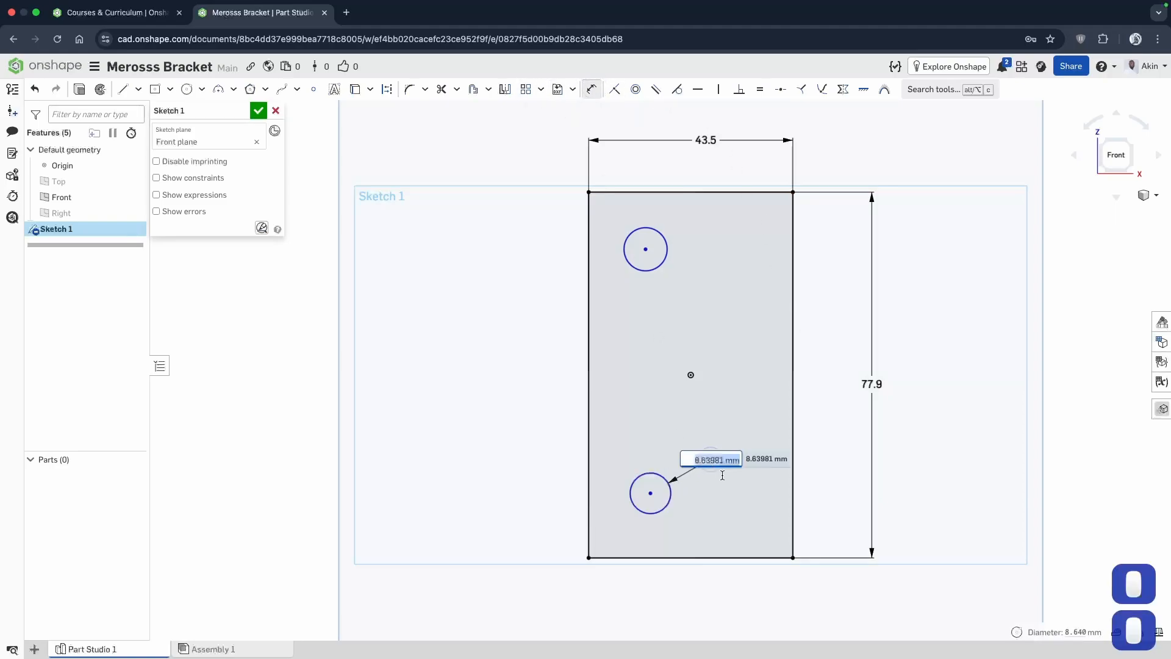
pyautogui.write('5.')
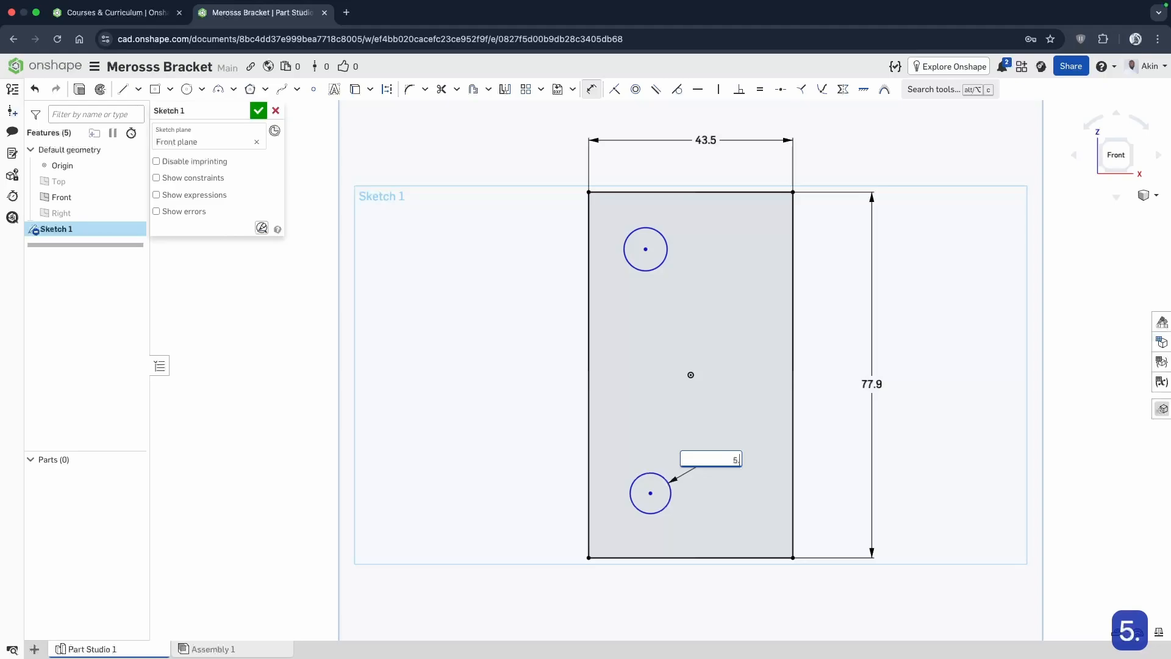
pyautogui.write('72')
pyautogui.press('Return')
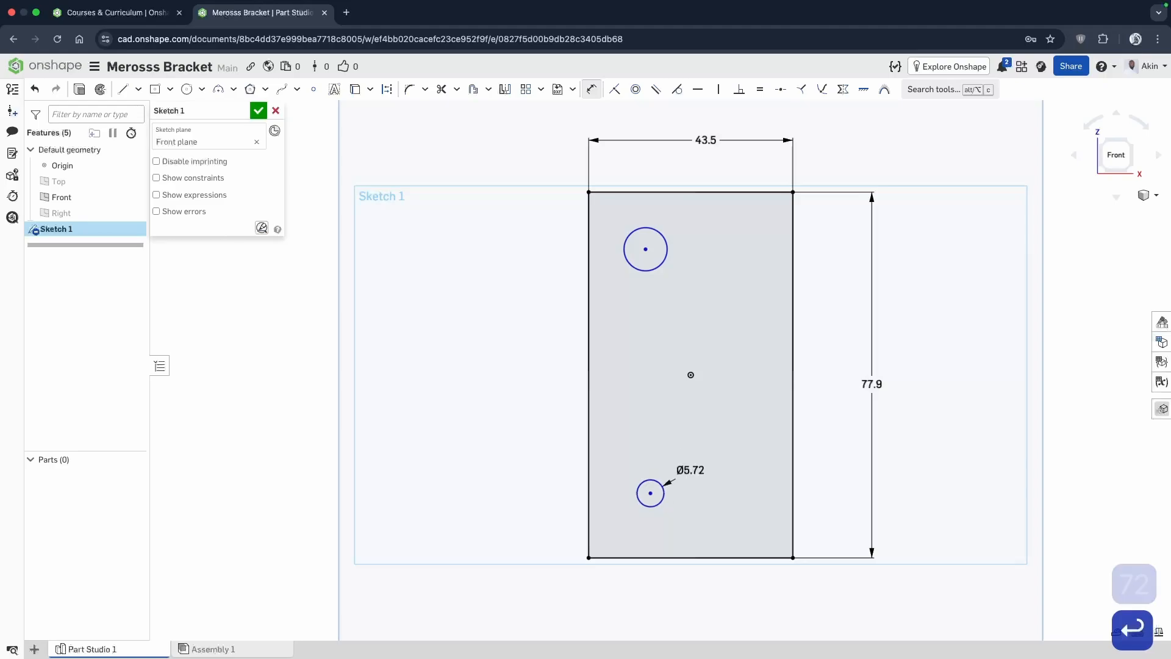
# Dimension the upper circle's diameter as 5.72 mm.
pyautogui.click(662, 233)
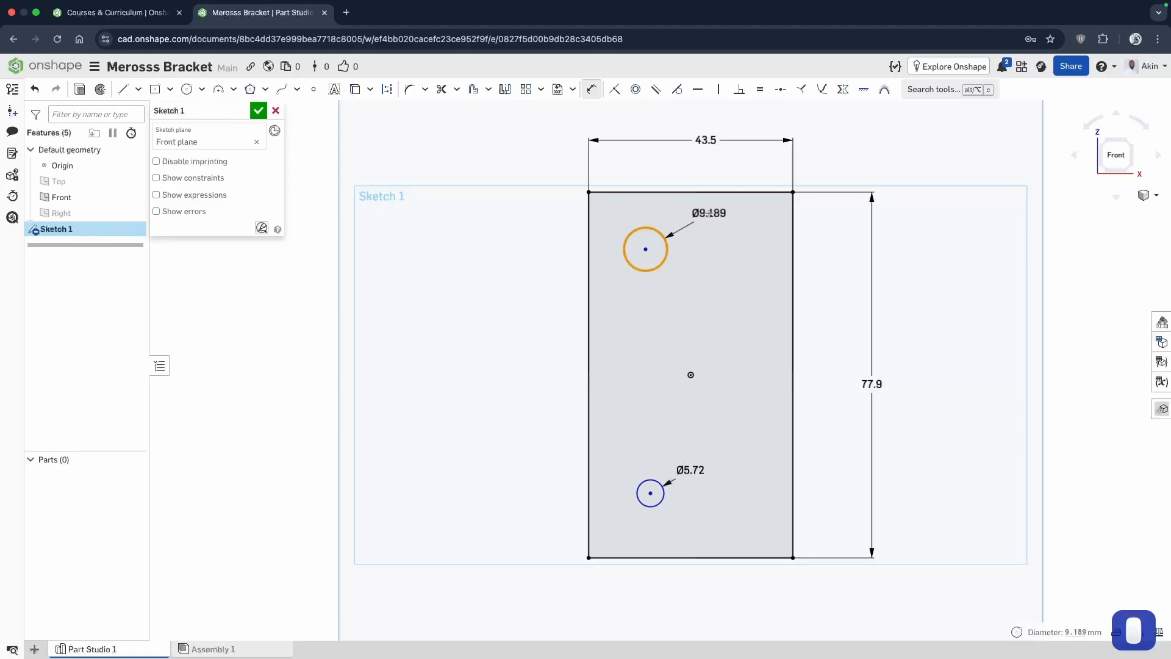
pyautogui.click(707, 213)
pyautogui.write('5.7')
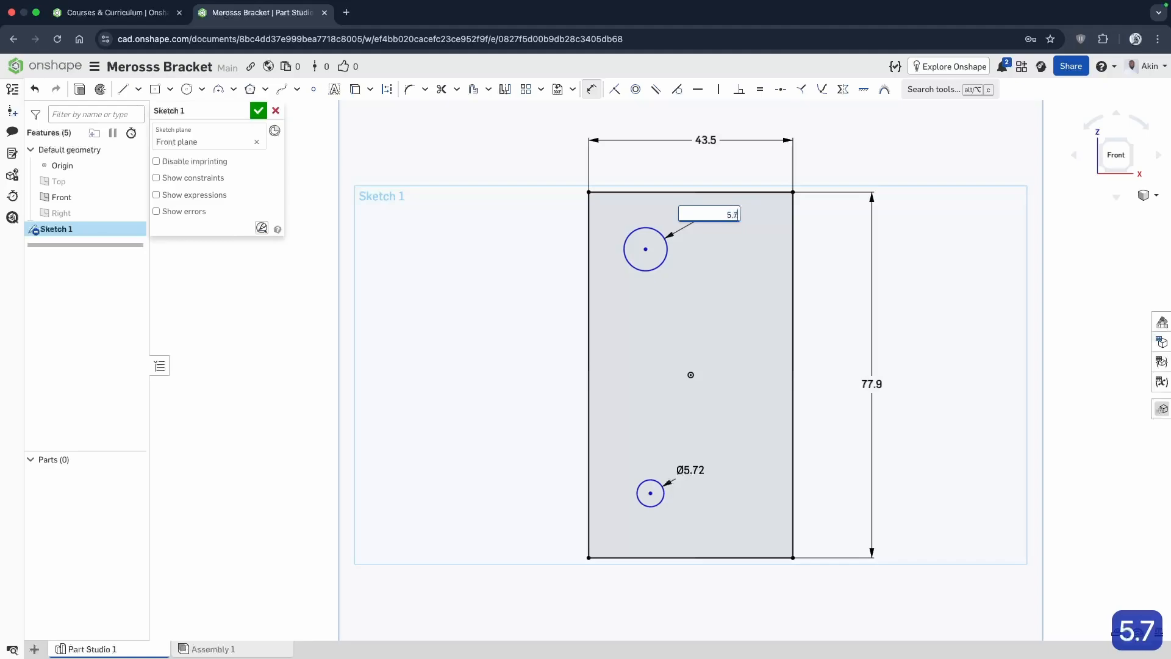
pyautogui.write('2')
pyautogui.press('Return')
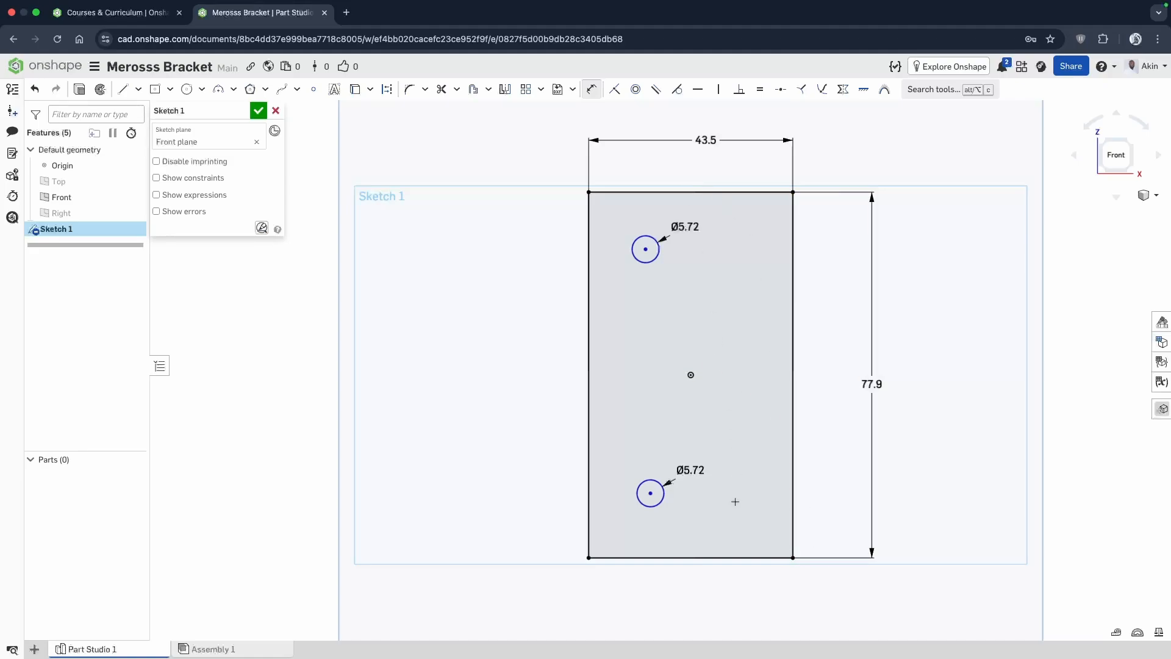
# Dimension the vertical distance from the rectangle's bottom edge to the lower circle's center as 13.95 mm.
pyautogui.click(712, 557)
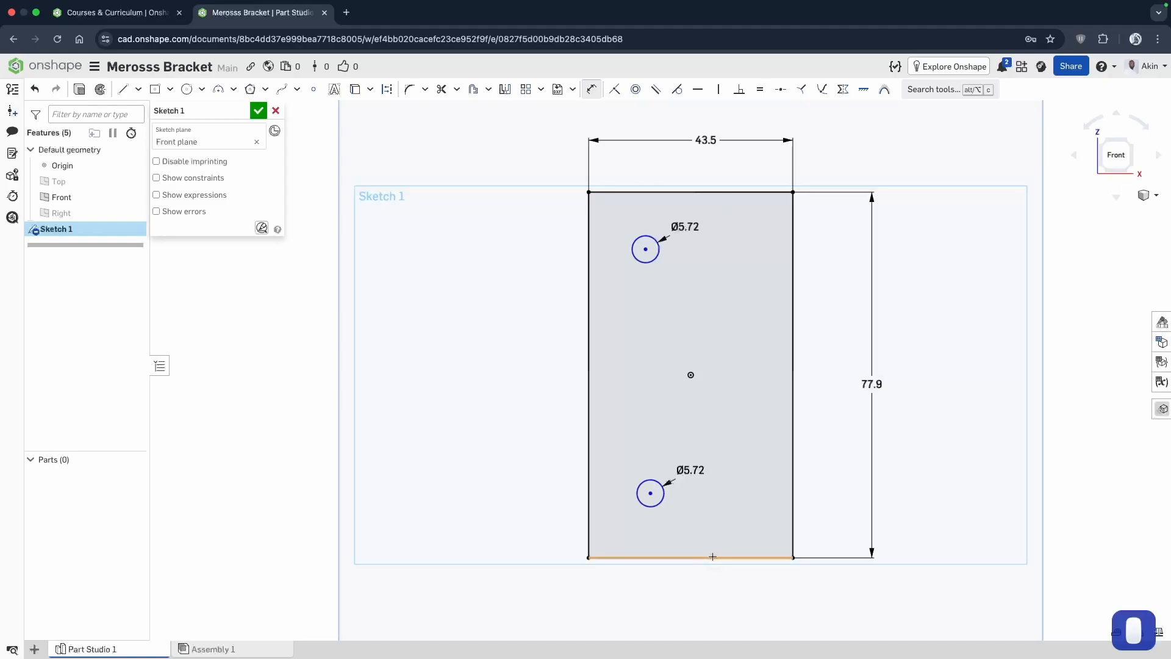
pyautogui.click(650, 493)
pyautogui.click(826, 523)
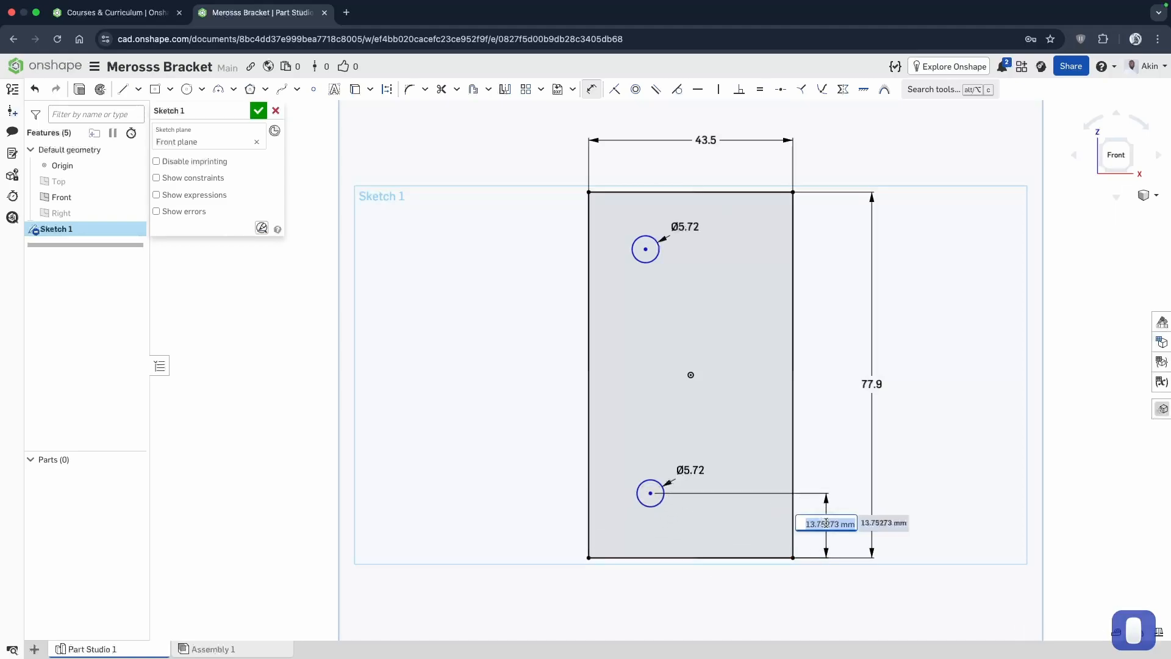
pyautogui.write('13.9')
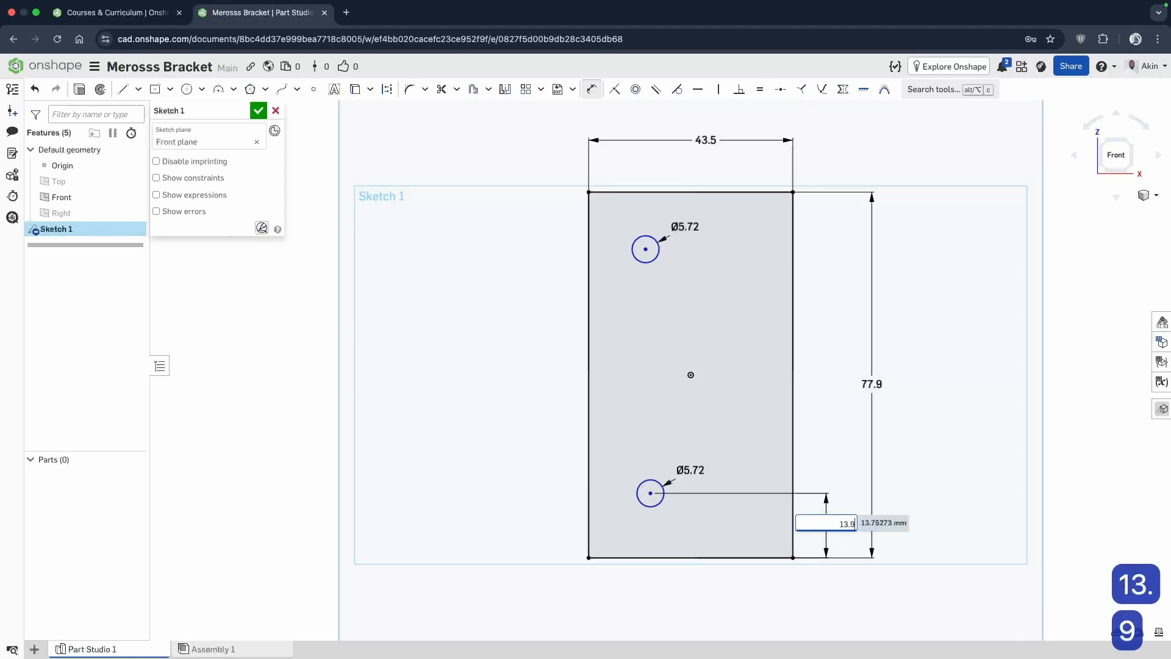
pyautogui.write('5')
pyautogui.press('Return')
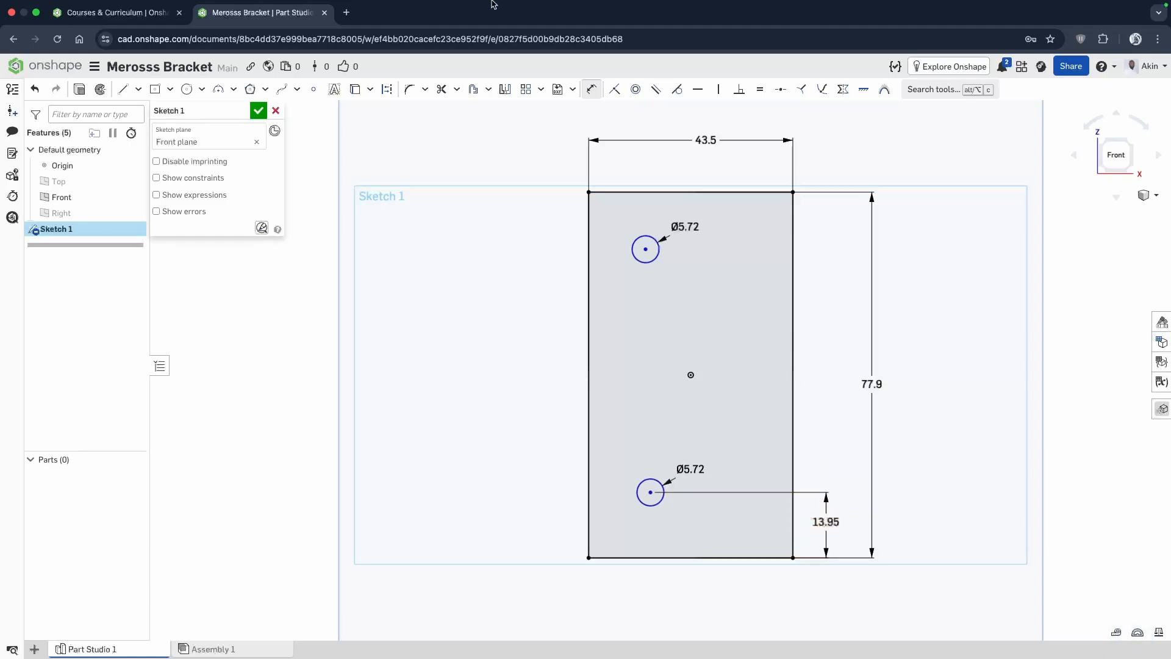
# Dimension the horizontal distance from the rectangle's left edge to the lower circle's center as 21.55 mm, placing it below the rectangle.
pyautogui.click(585, 514)
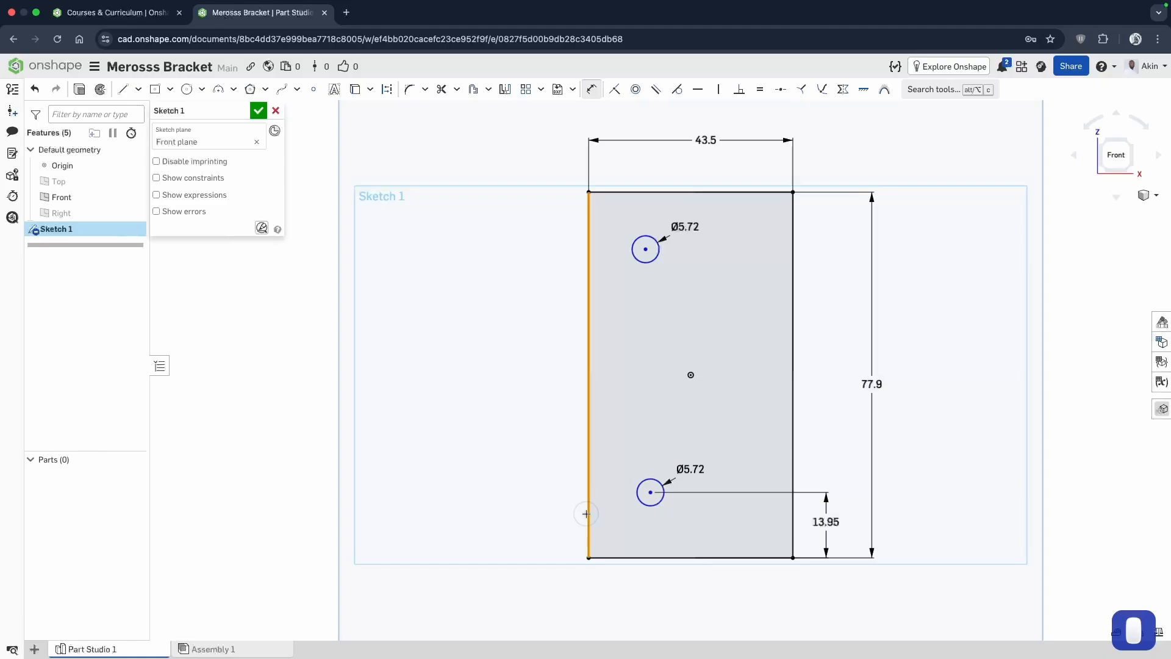
pyautogui.click(650, 492)
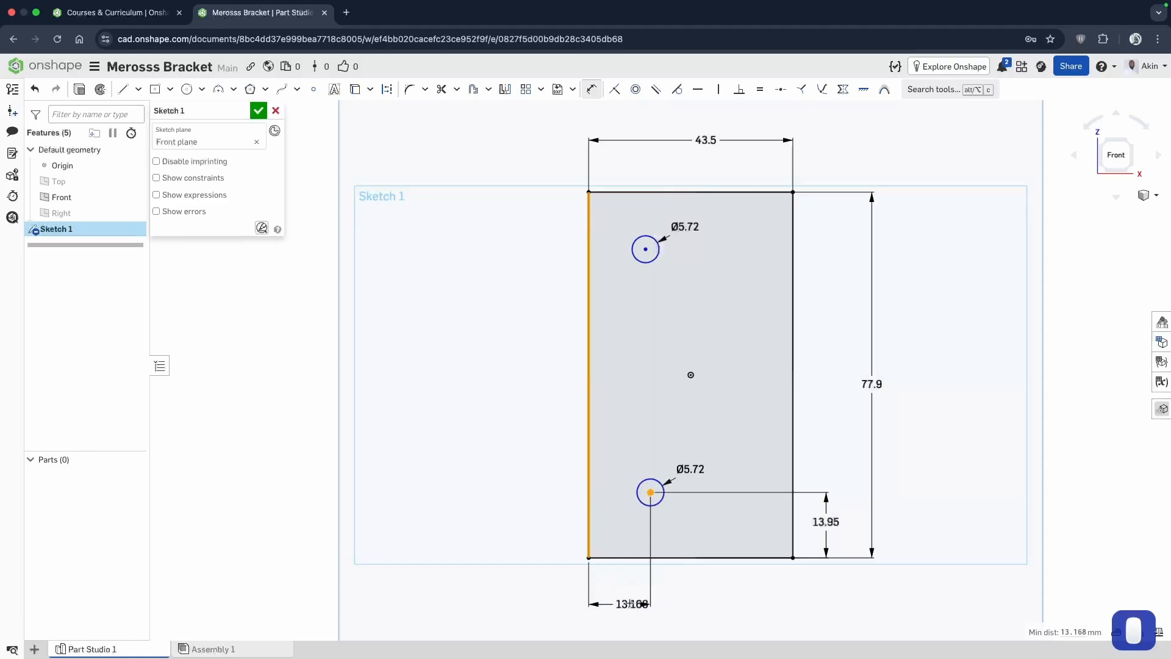
pyautogui.click(630, 602)
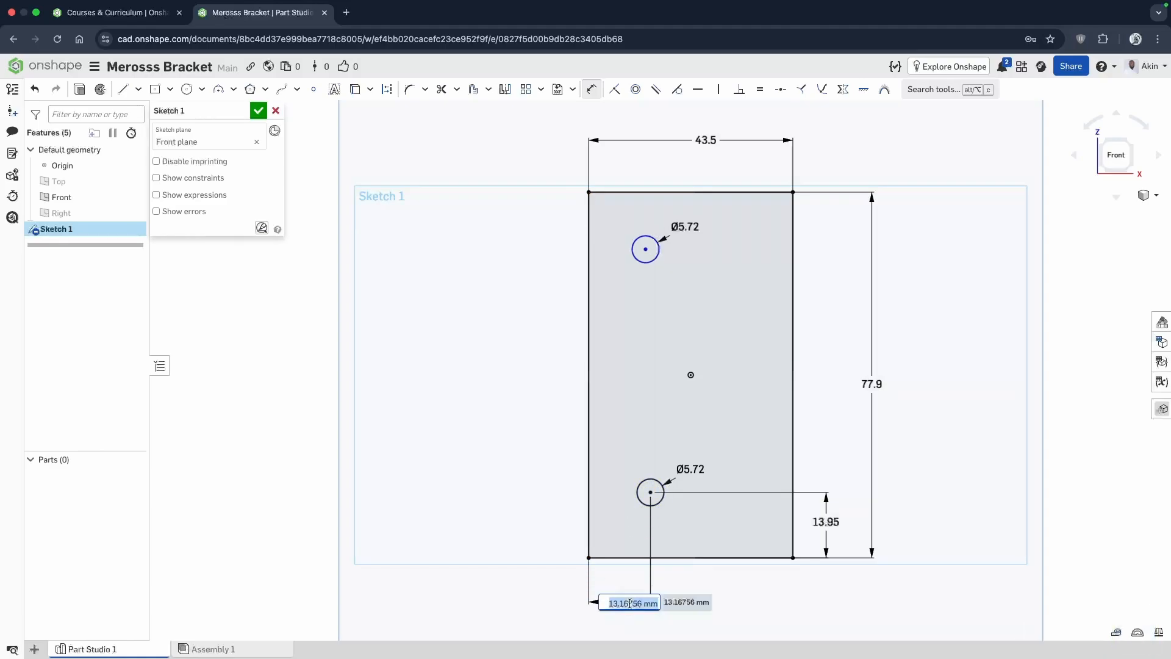
pyautogui.write('21.55')
pyautogui.press('Return')
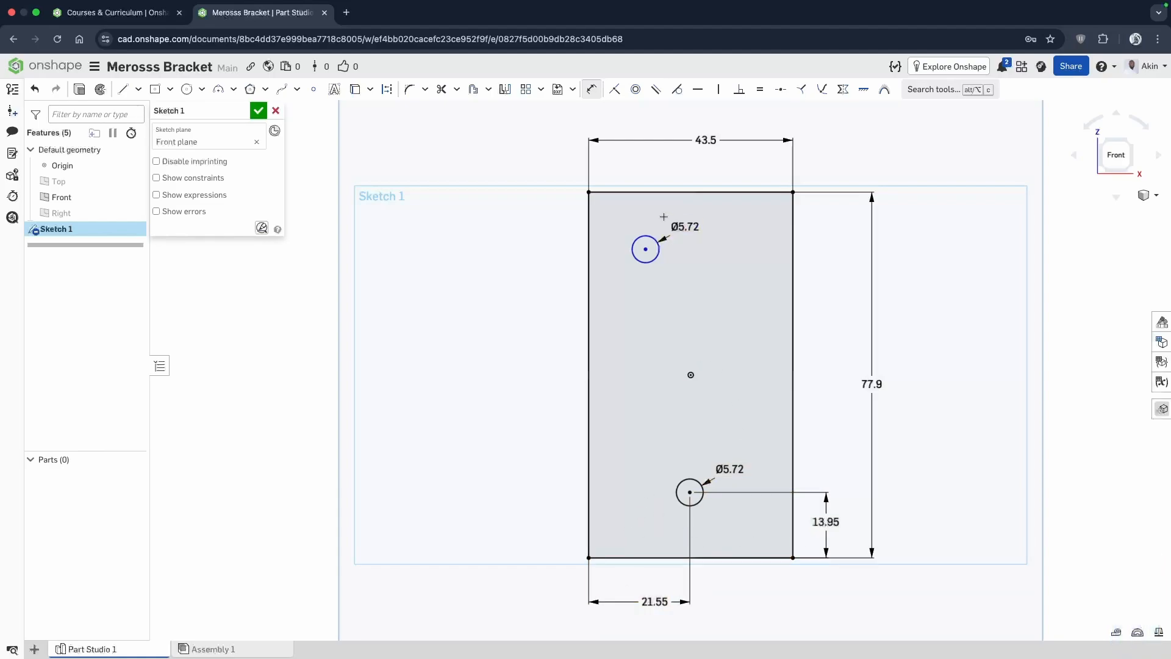
# Dimension the vertical distance between the two circle centers as 50 mm, placing it outside the rectangle's left edge.
pyautogui.click(645, 250)
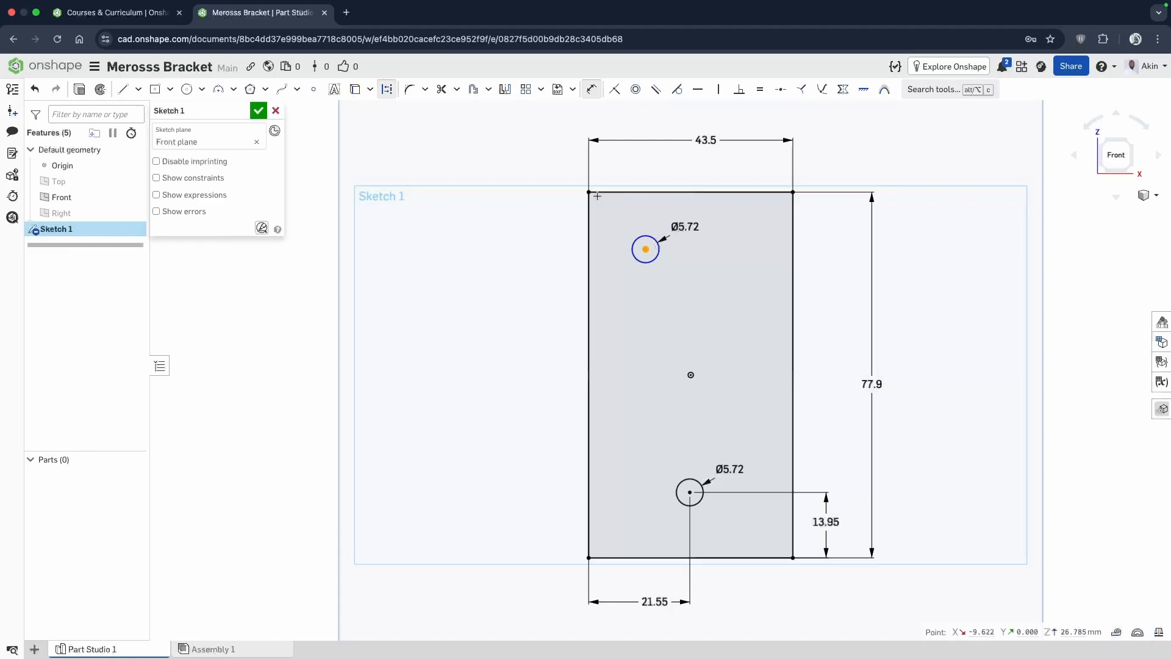
pyautogui.press('Escape')
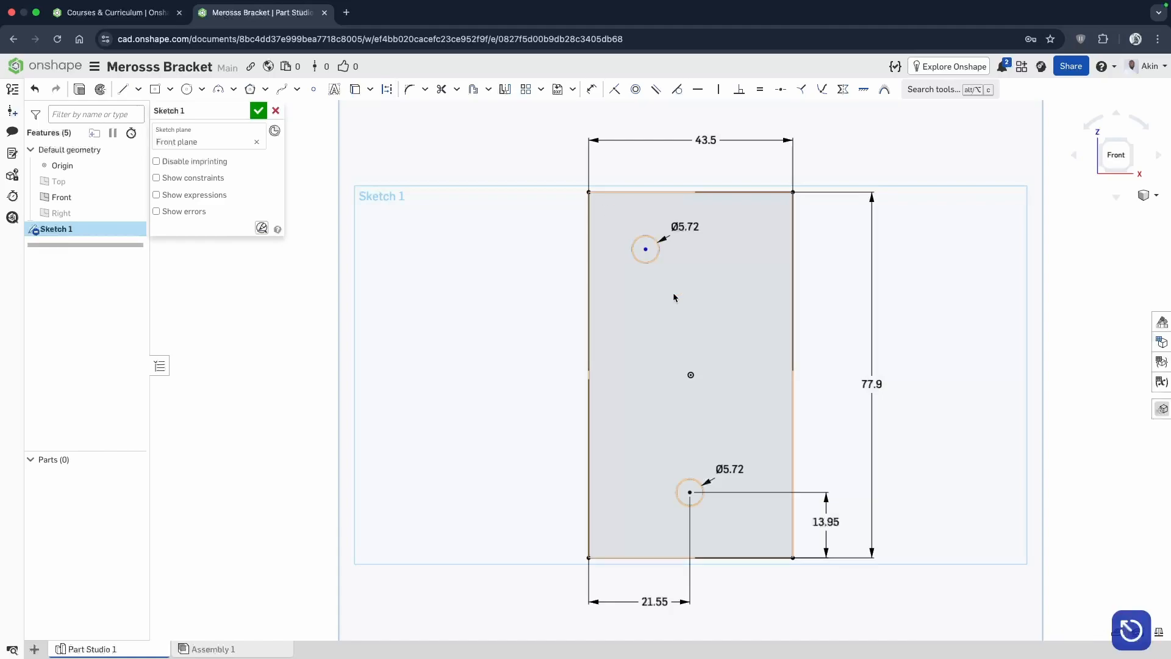
pyautogui.click(592, 89)
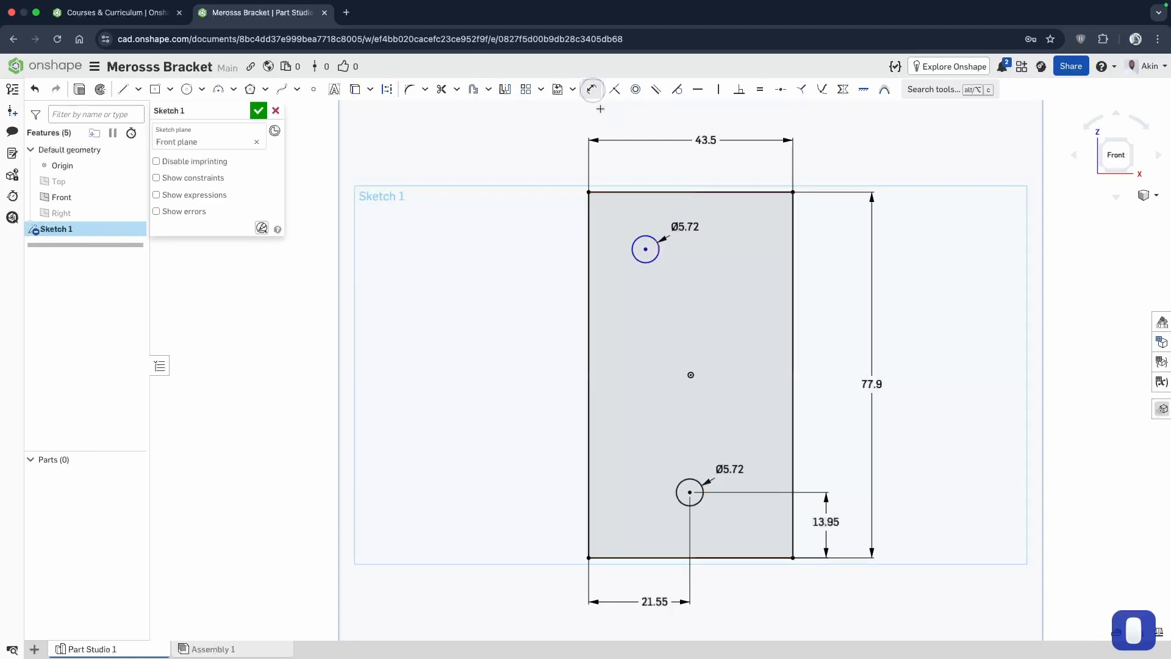
pyautogui.click(689, 492)
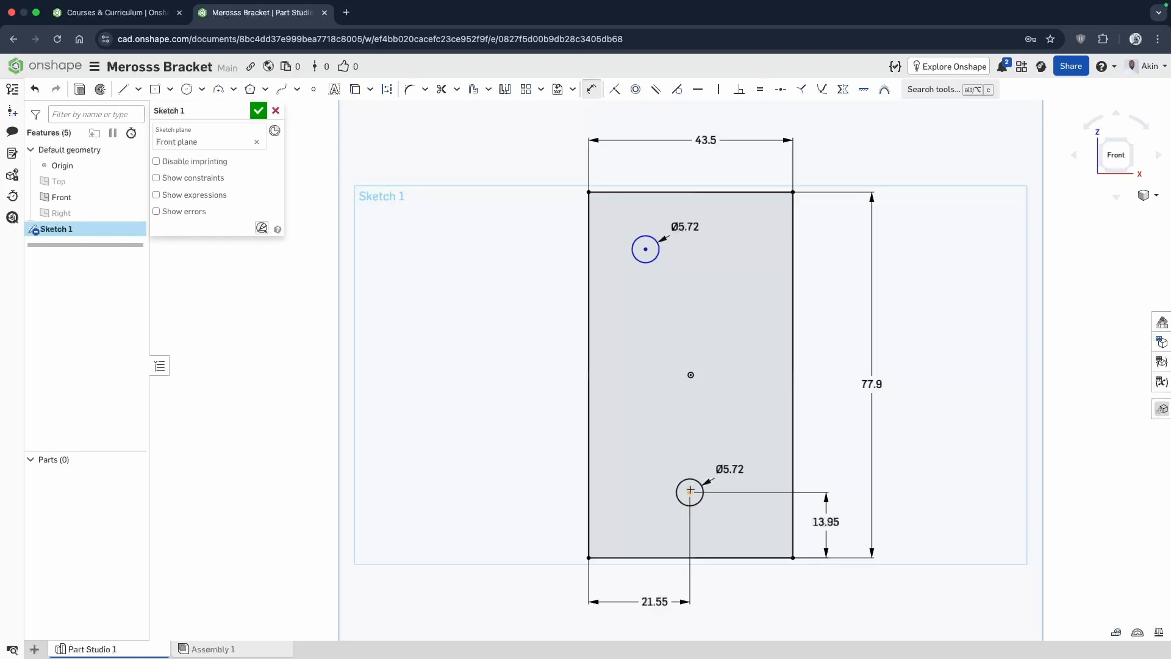
pyautogui.click(644, 248)
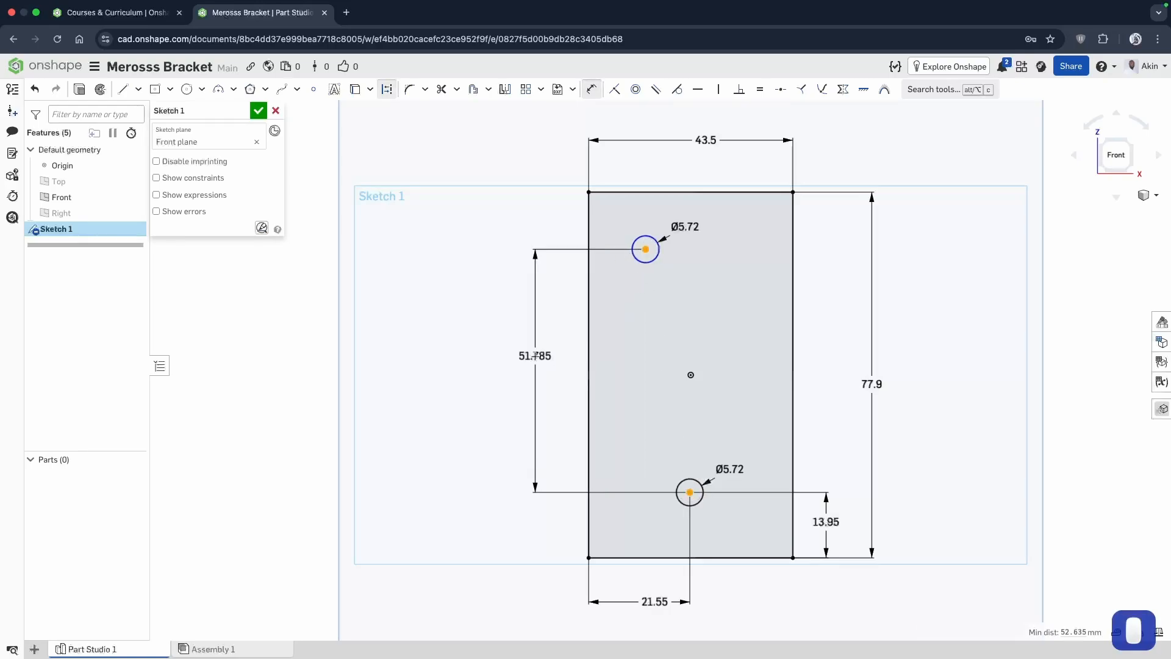
pyautogui.click(565, 376)
pyautogui.write('50')
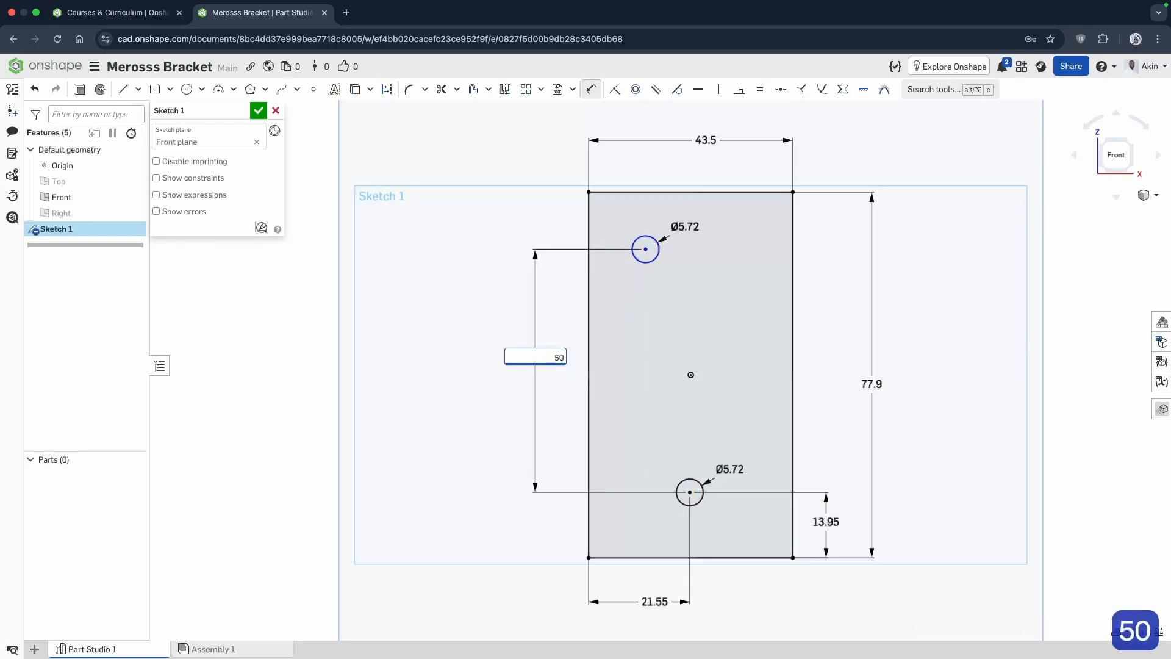
pyautogui.press('Return')
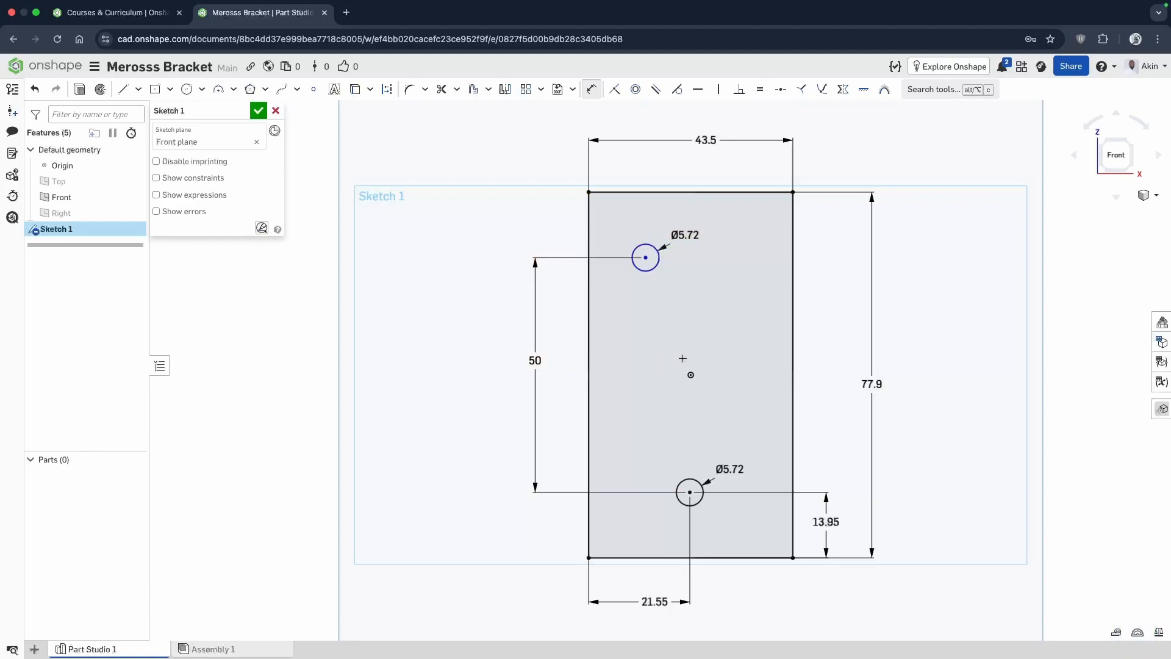
pyautogui.press('Escape')
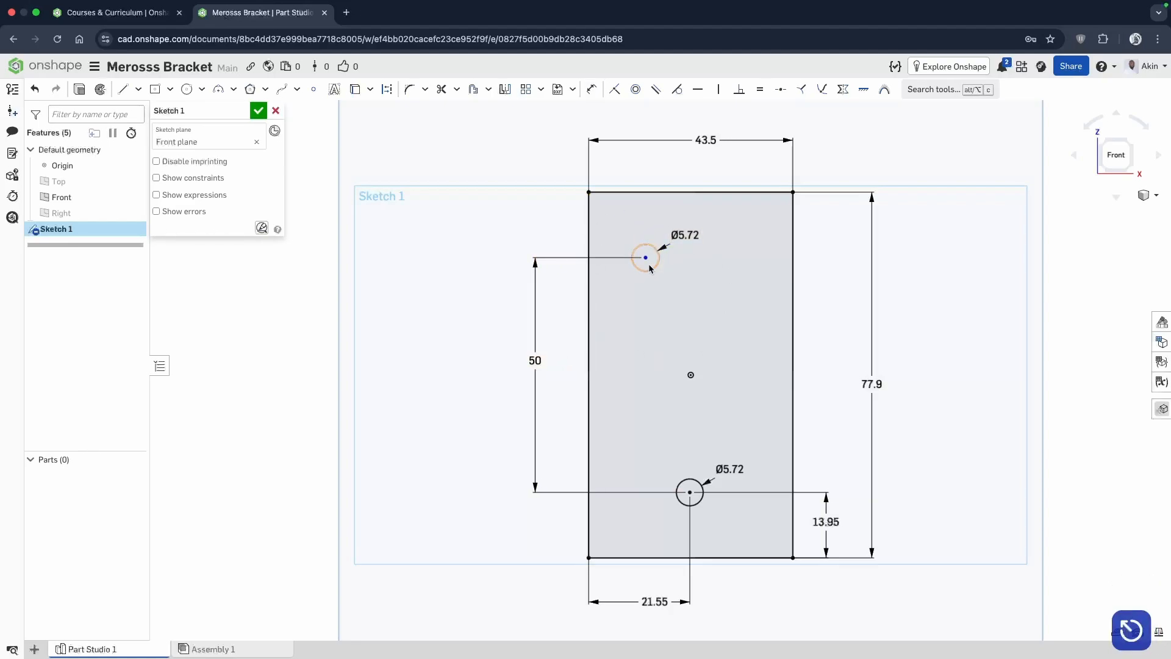
# Shift the upper circle slightly right and dimension its center 21.55 mm horizontally from the rectangle's right edge.
pyautogui.moveTo(646, 258)
pyautogui.mouseDown()
pyautogui.moveTo(689, 258)
pyautogui.moveTo(601, 258)
pyautogui.moveTo(669, 258)
pyautogui.moveTo(661, 217)
pyautogui.moveTo(671, 238)
pyautogui.moveTo(662, 251)
pyautogui.moveTo(658, 231)
pyautogui.moveTo(624, 257)
pyautogui.moveTo(675, 258)
pyautogui.moveTo(628, 254)
pyautogui.moveTo(664, 257)
pyautogui.mouseUp()
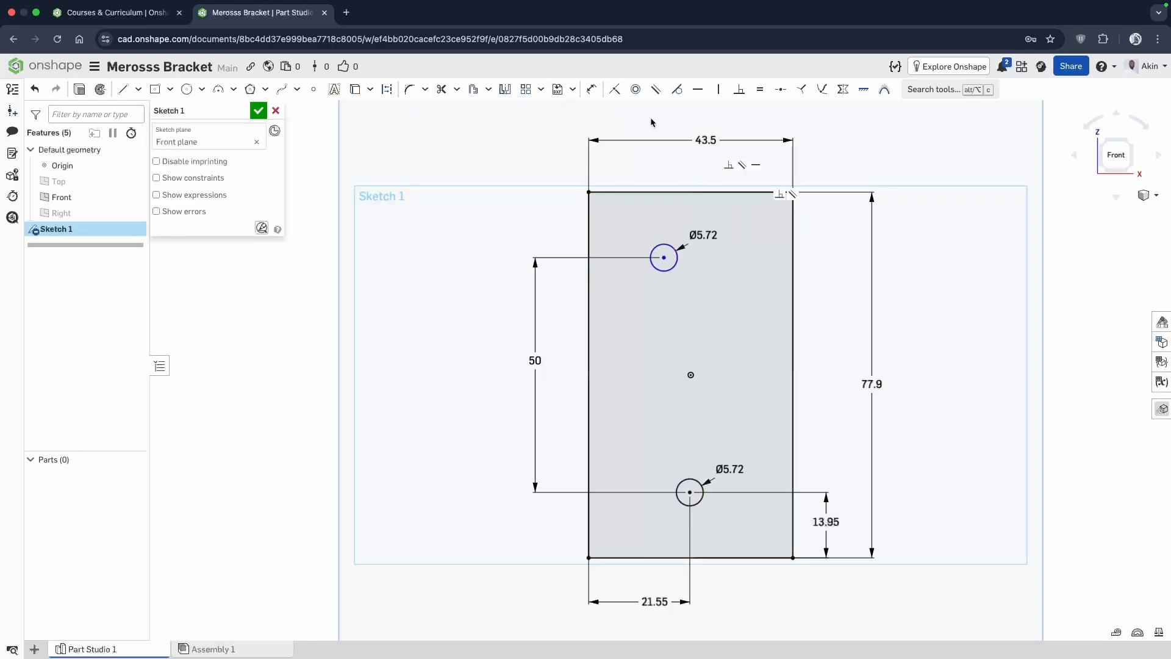
pyautogui.click(591, 90)
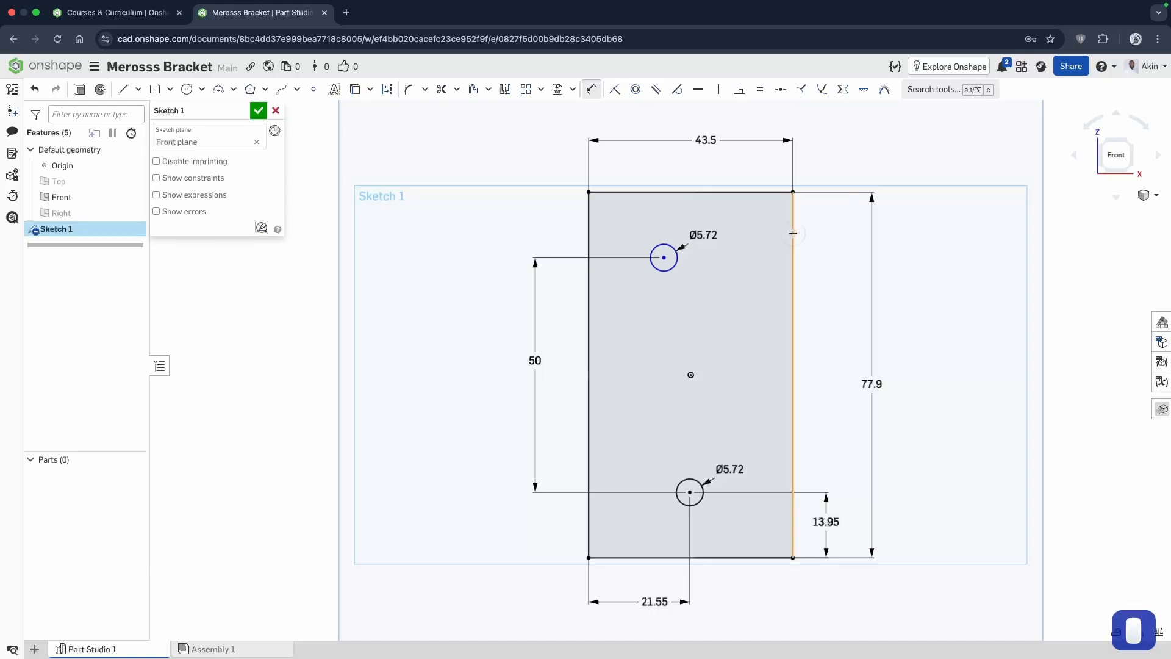
pyautogui.click(793, 233)
pyautogui.click(663, 257)
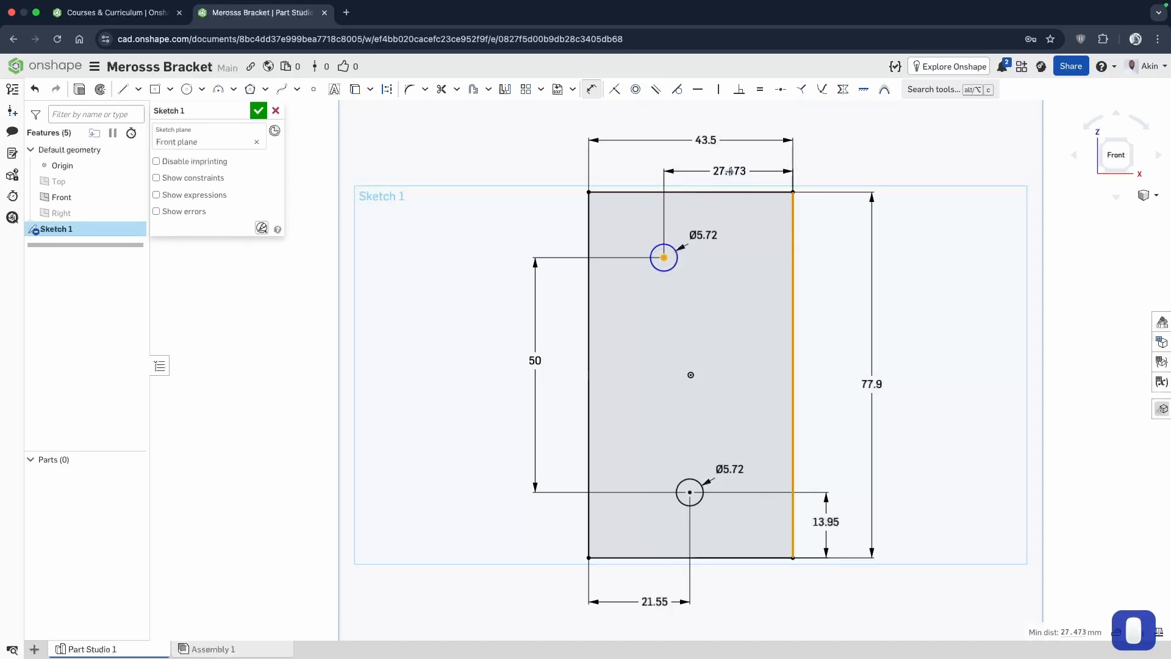
pyautogui.click(730, 171)
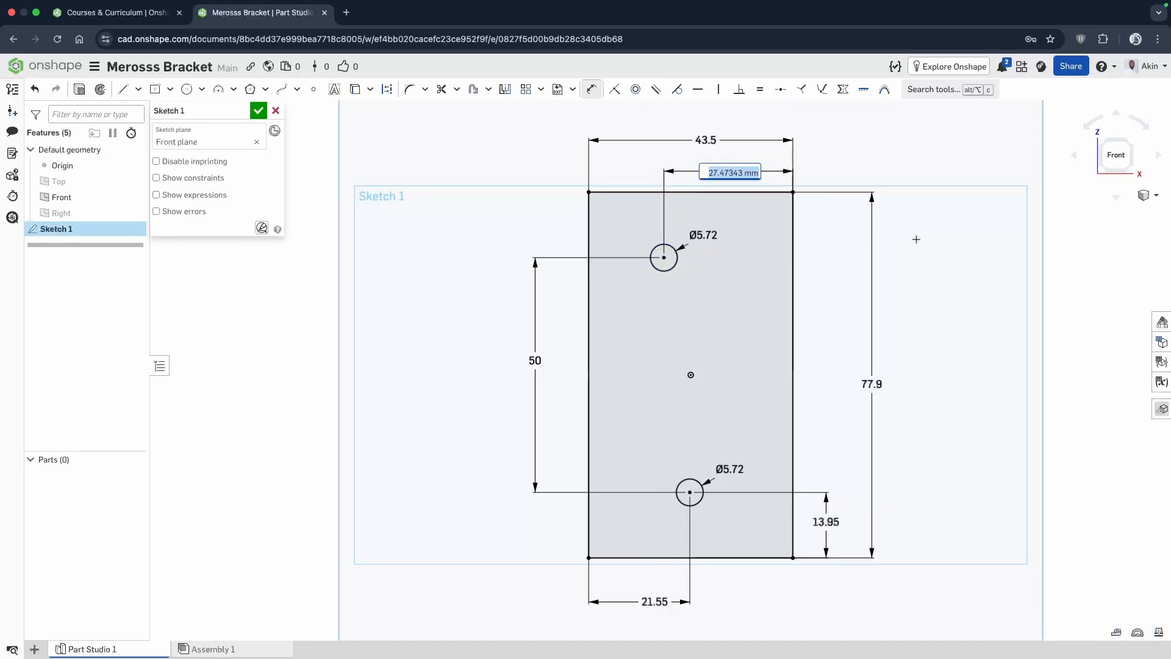
pyautogui.write('21.55')
pyautogui.press('Return')
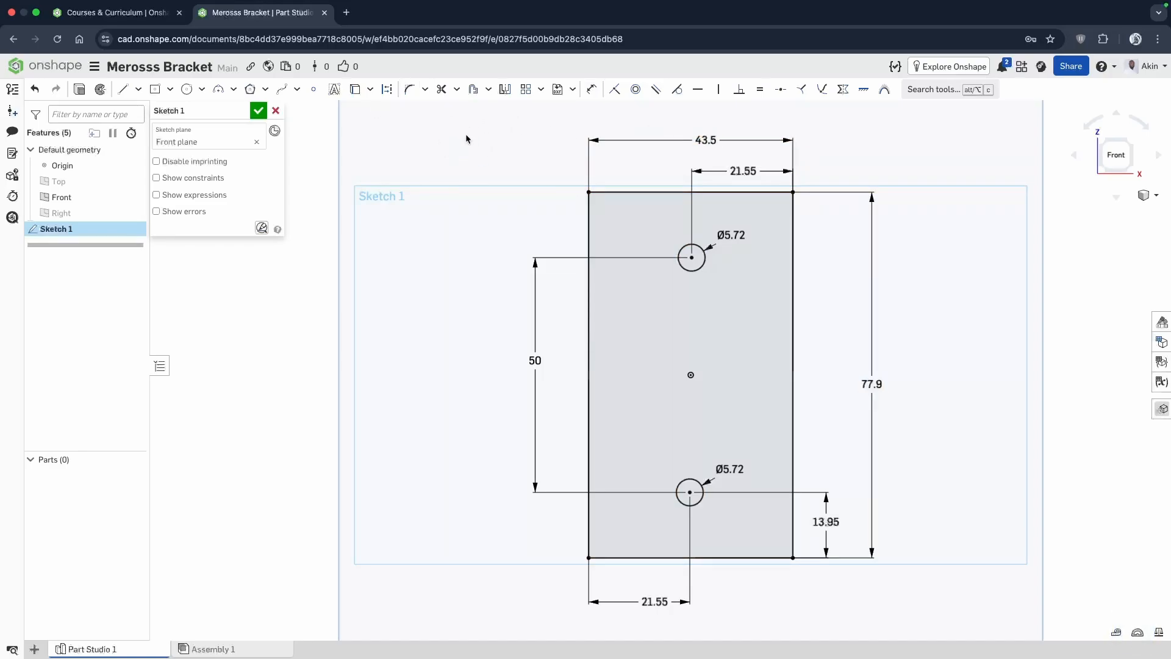
# Delete all geometry in the sketch and draw a new center-point rectangle about 30 by 70 mm from the origin.
pyautogui.moveTo(467, 127)
pyautogui.mouseDown()
pyautogui.moveTo(704, 137)
pyautogui.moveTo(921, 580)
pyautogui.moveTo(929, 622)
pyautogui.mouseUp()
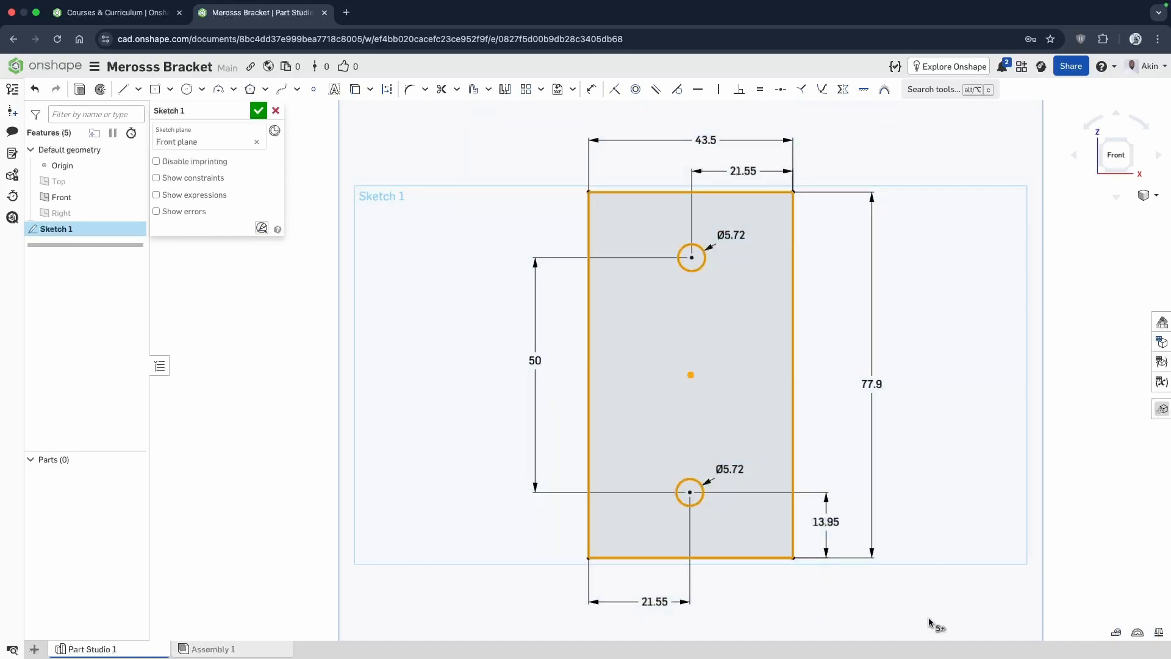
pyautogui.press('Delete')
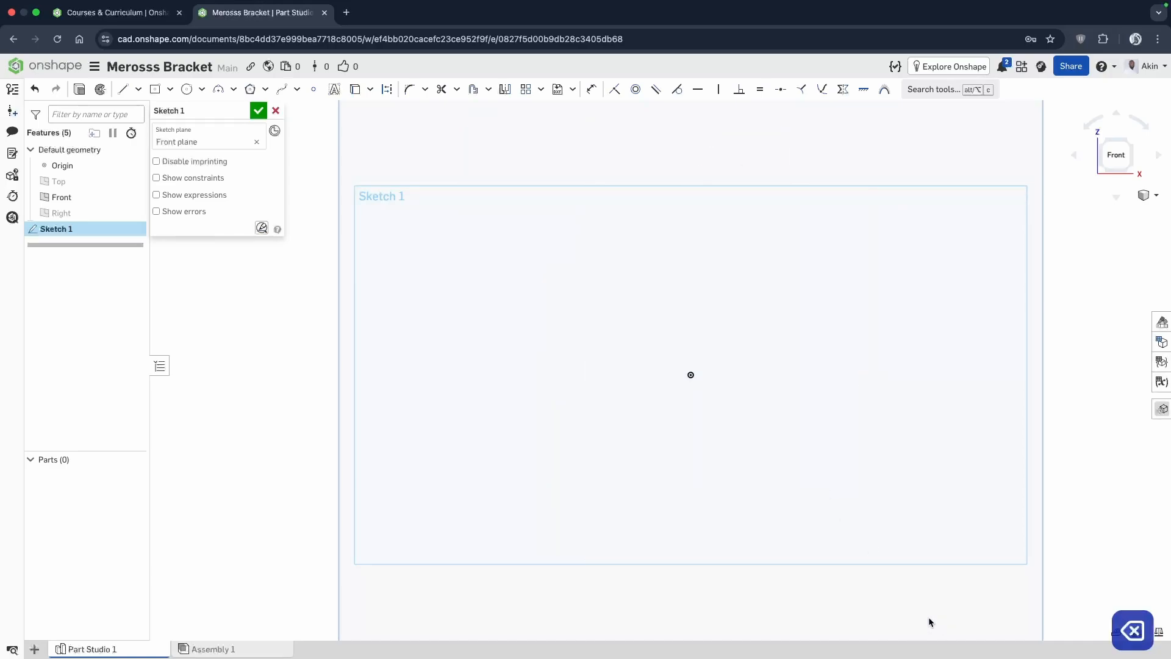
pyautogui.click(155, 89)
pyautogui.click(691, 375)
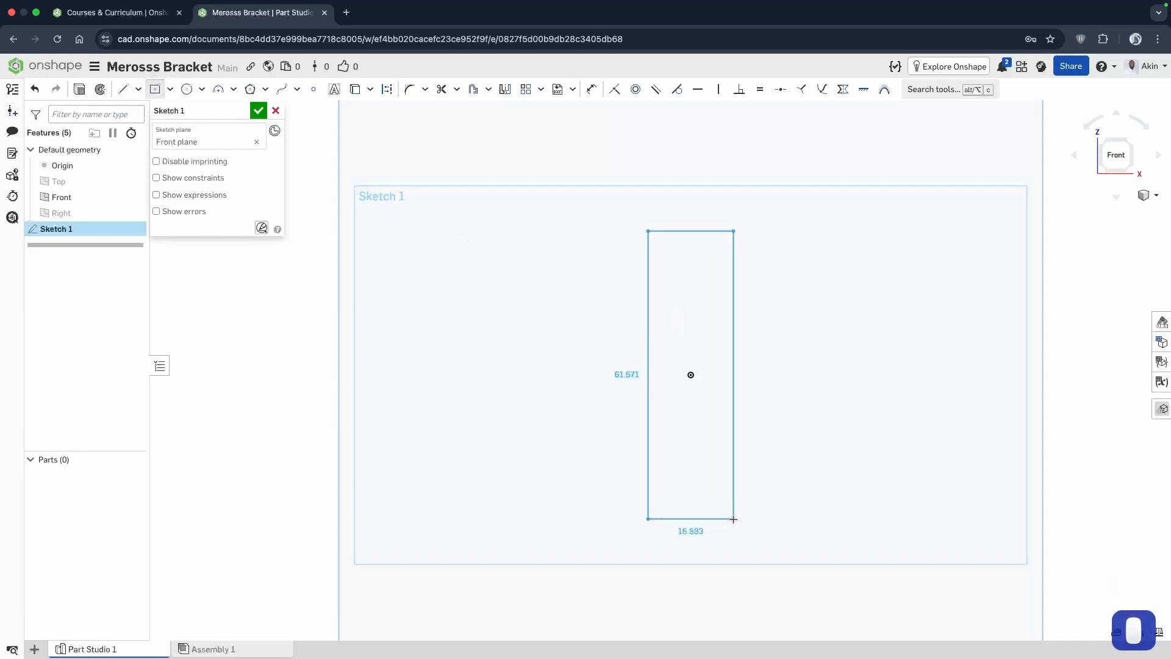
pyautogui.click(760, 539)
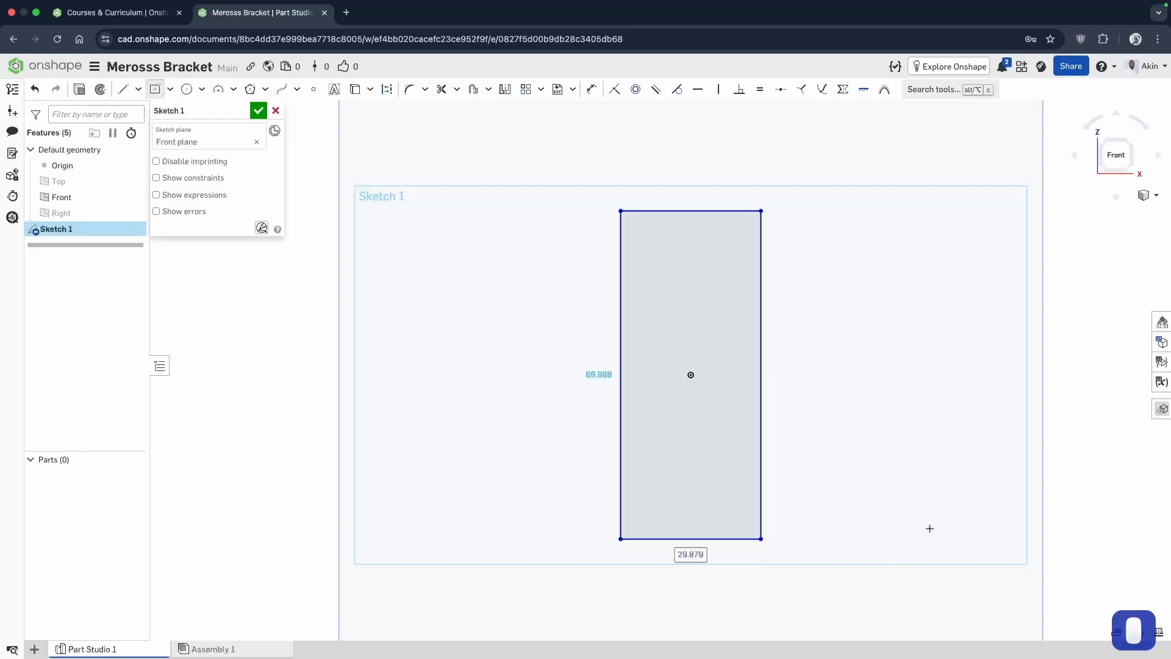
# Dimension the rectangle's width as 43.4 mm, placing the dimension above its top edge.
pyautogui.click(590, 89)
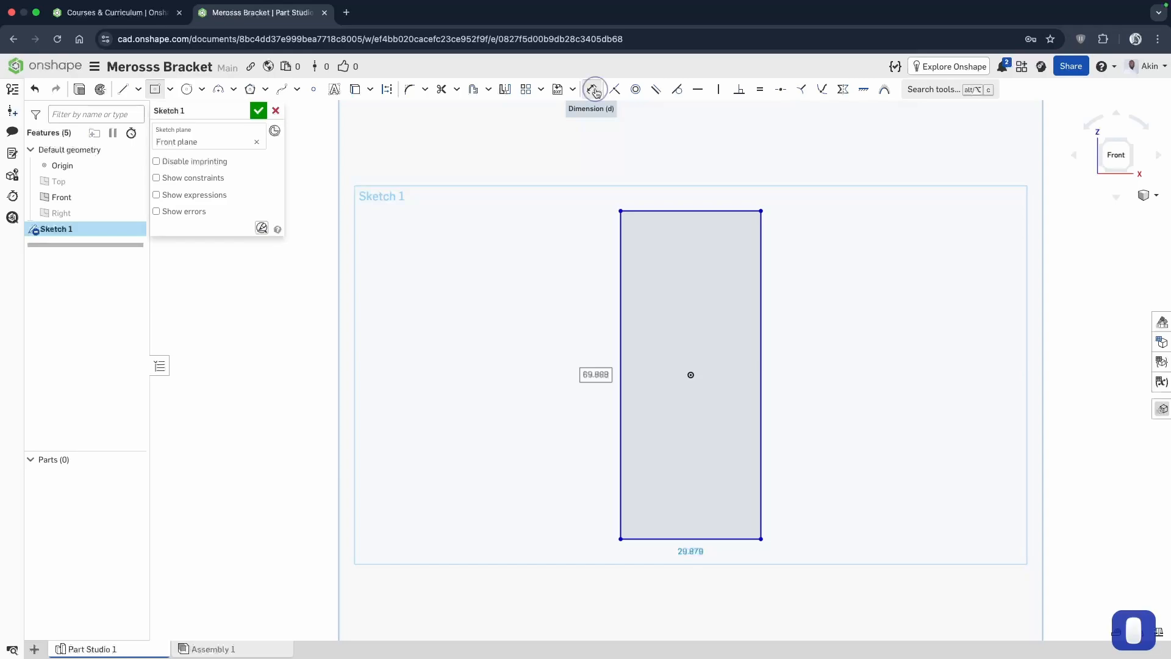
pyautogui.click(702, 211)
pyautogui.click(699, 164)
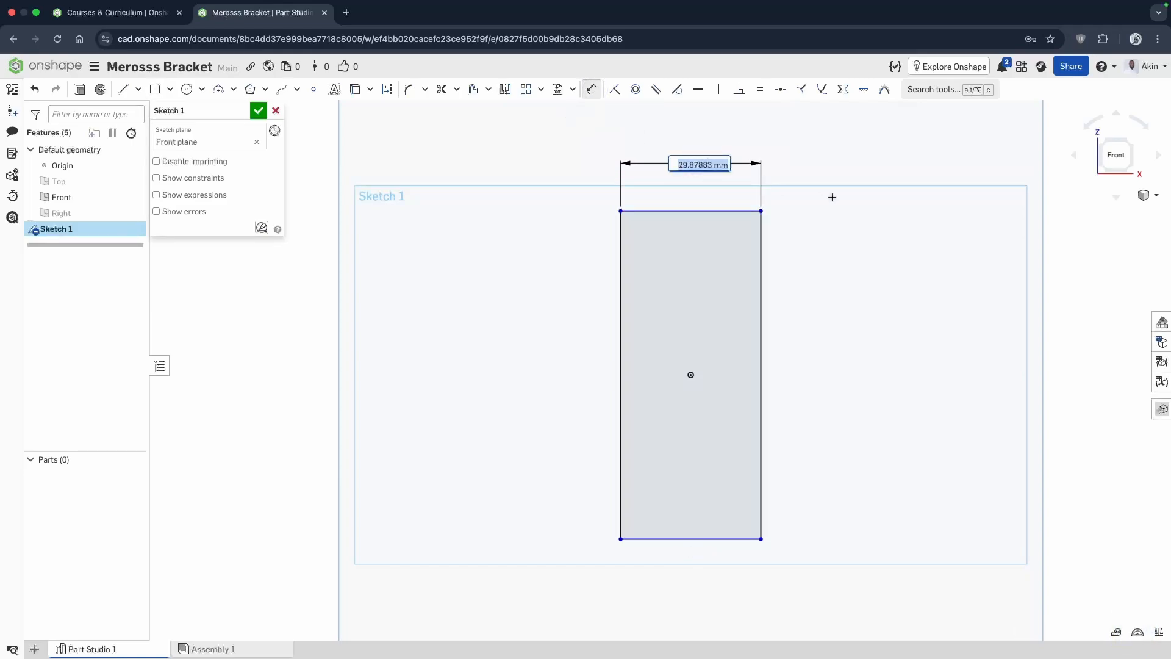
pyautogui.write('43.4')
pyautogui.press('Return')
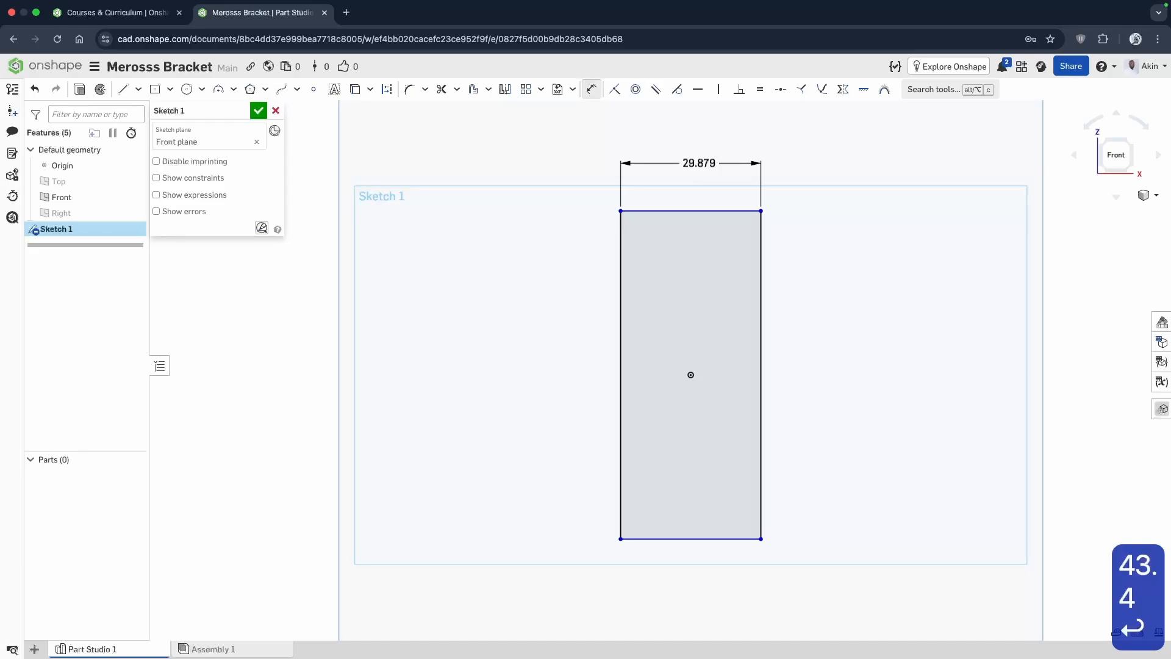
# Dimension the height between the rectangle's top and bottom edges as 77.9 mm, placing it to the right.
pyautogui.scroll(-3, 752, 337)
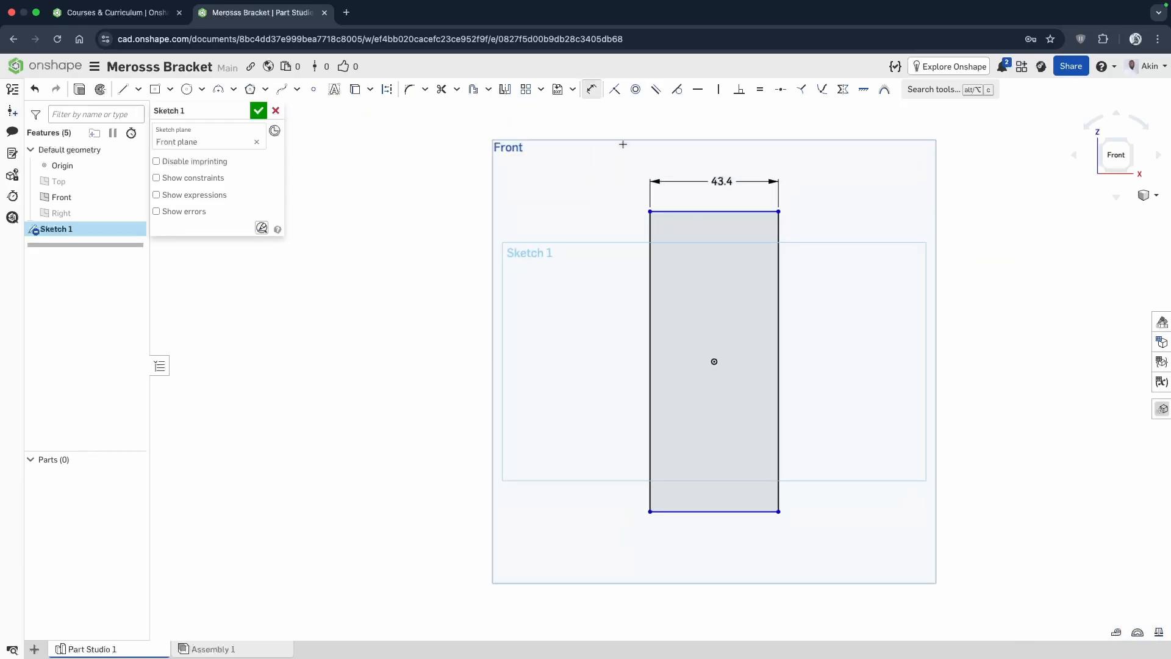
pyautogui.click(719, 211)
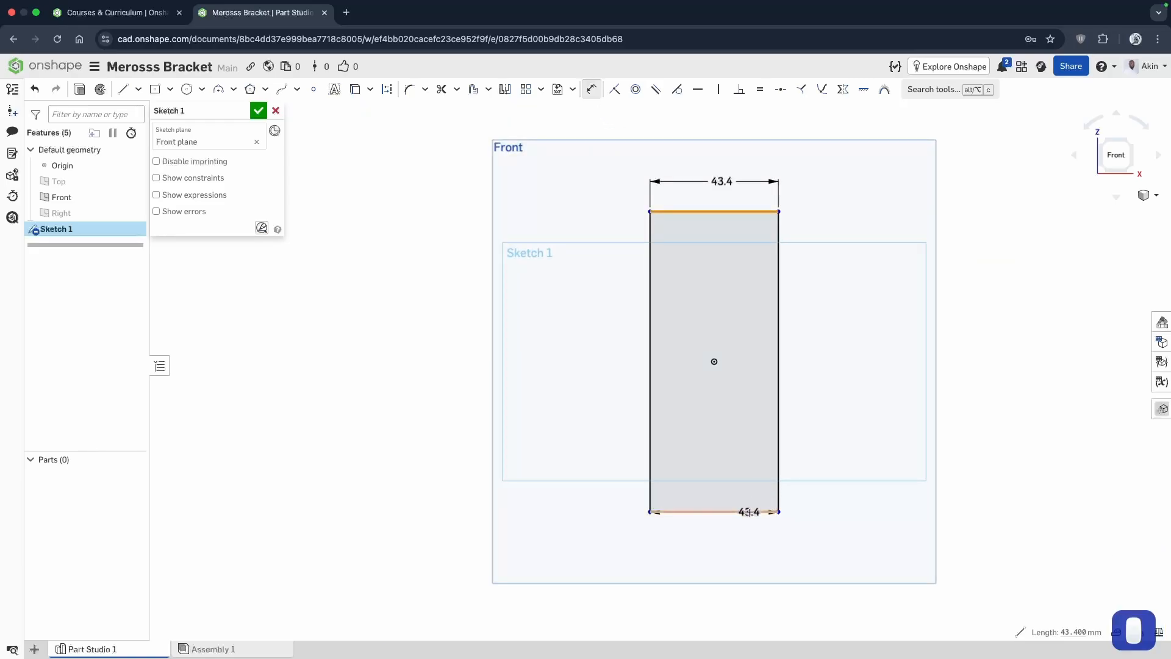
pyautogui.click(748, 511)
pyautogui.click(843, 372)
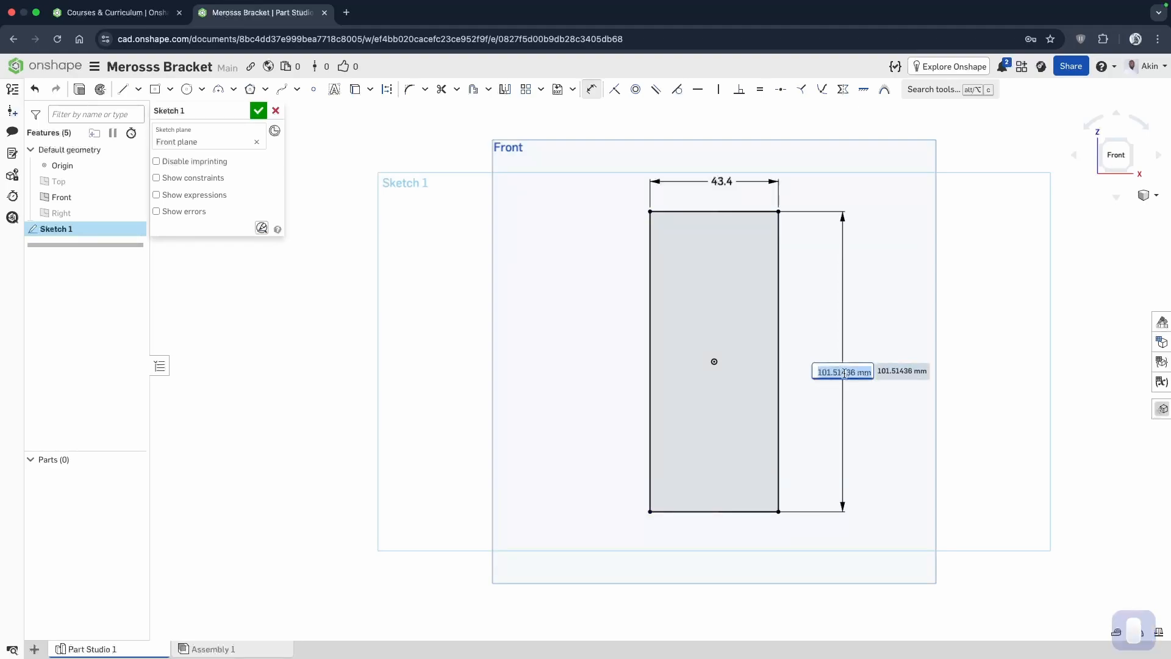
pyautogui.write('77.9')
pyautogui.press('Return')
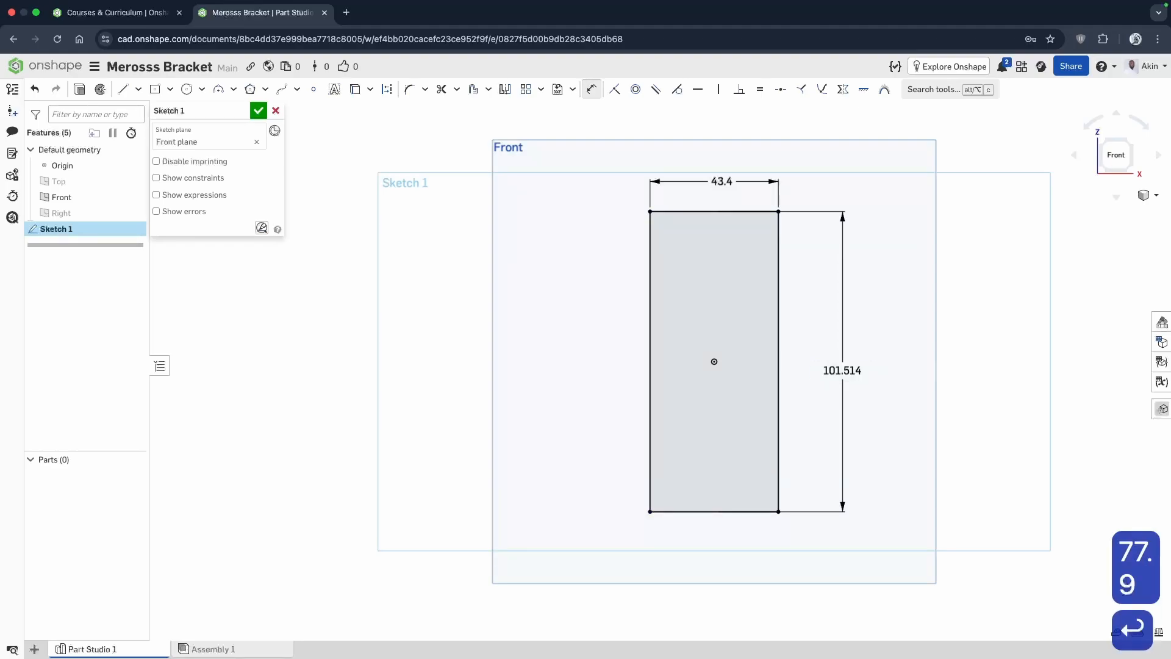
# Draw two circles about 9 mm in diameter inside the rectangle, one near its lower-left corner and one near its upper-left corner.
pyautogui.scroll(3, 805, 351)
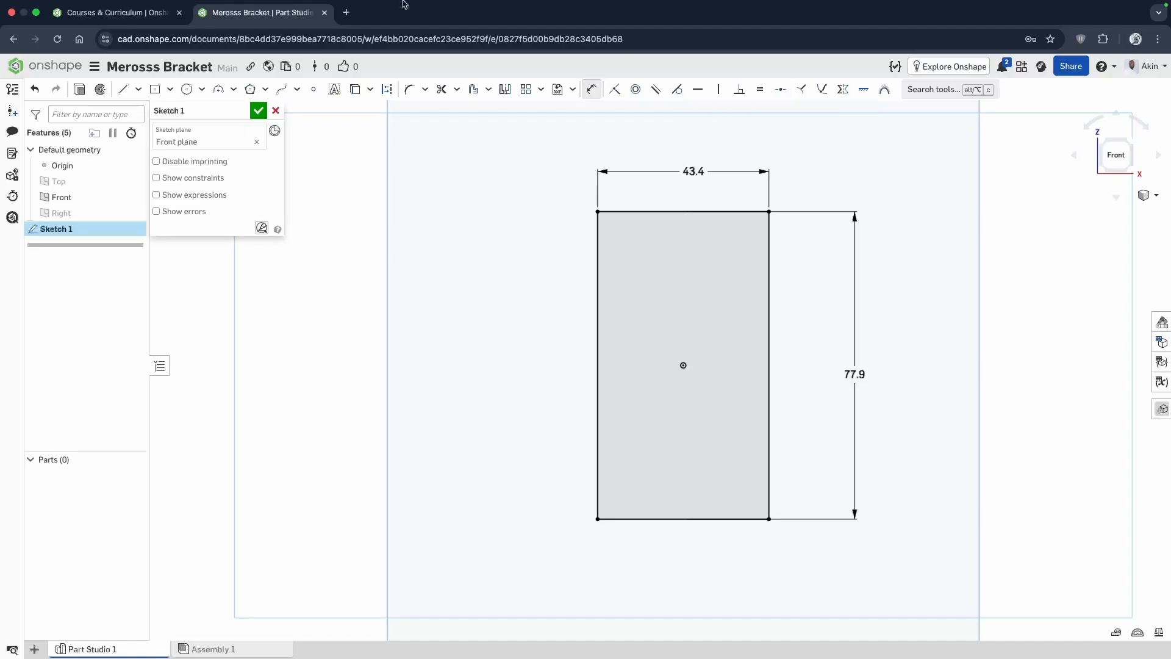
pyautogui.click(196, 95)
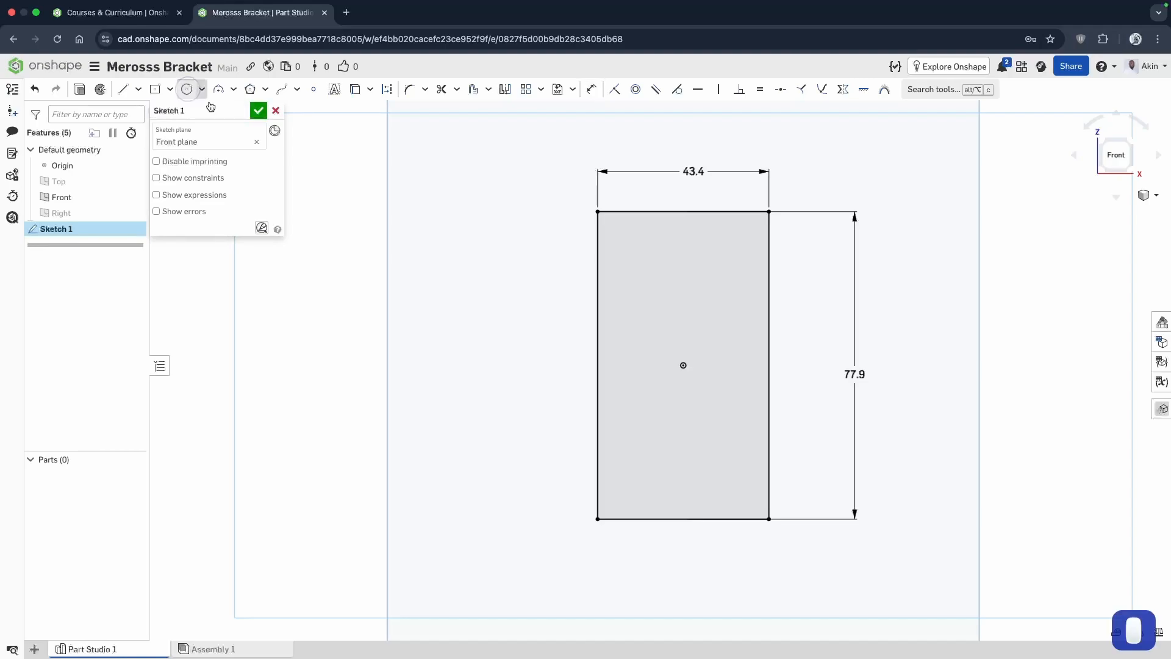
pyautogui.click(628, 468)
pyautogui.click(646, 468)
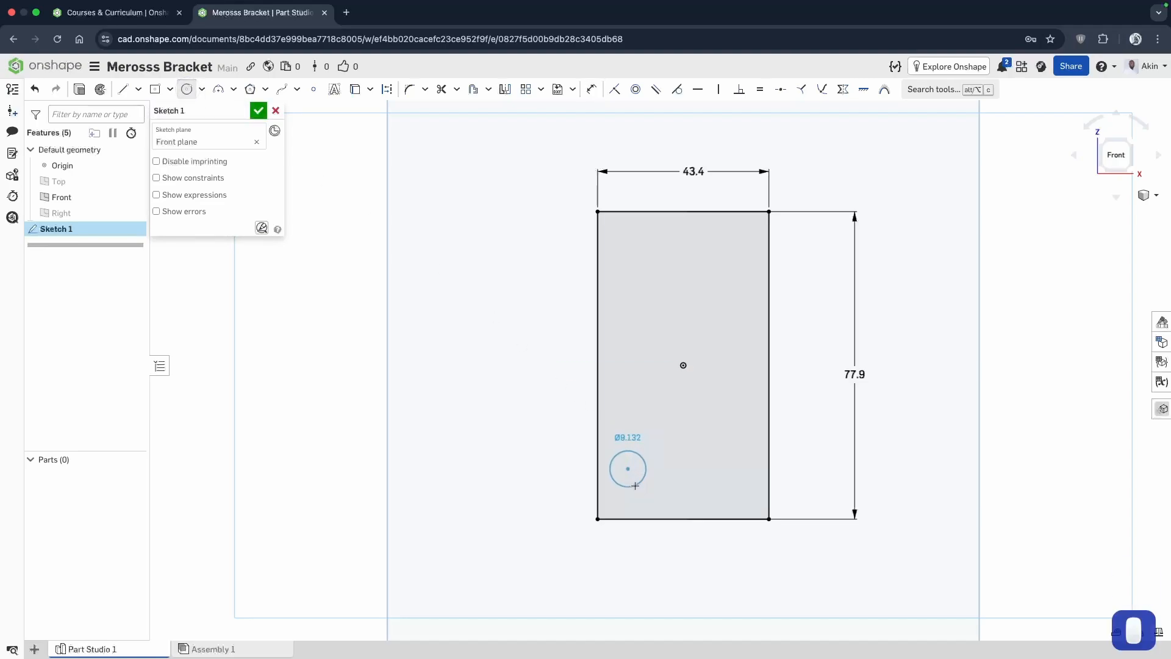
pyautogui.click(643, 256)
pyautogui.click(657, 268)
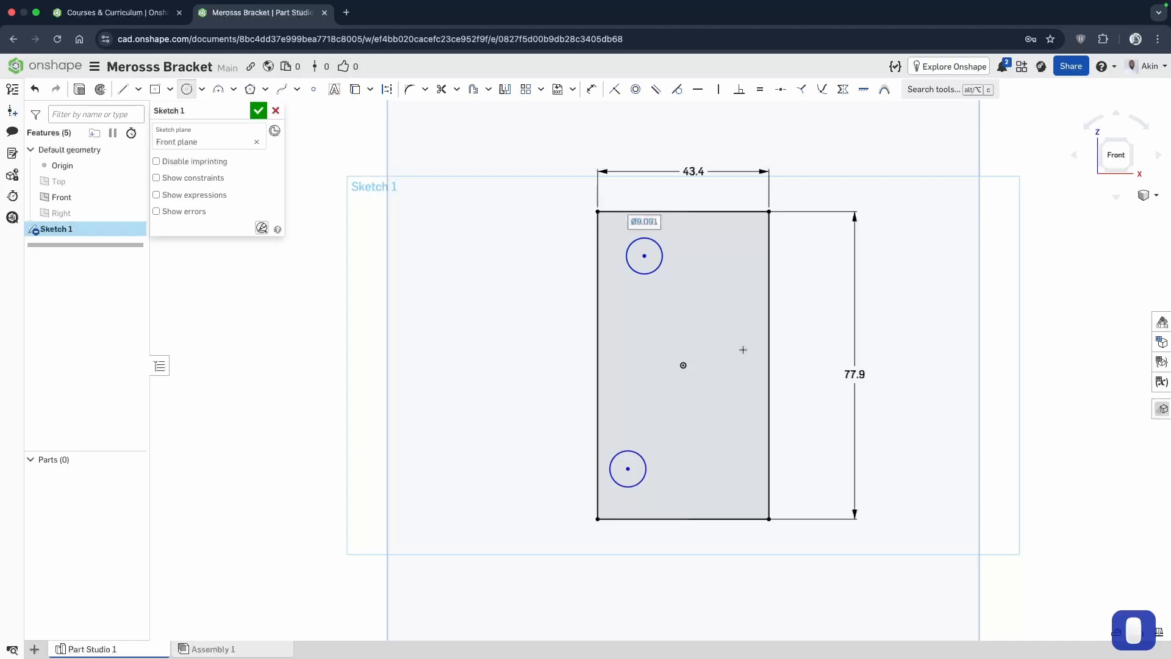
# Dimension the lower circle's diameter as 5.72 mm, placing the dimension outside the rectangle's left edge.
pyautogui.click(591, 89)
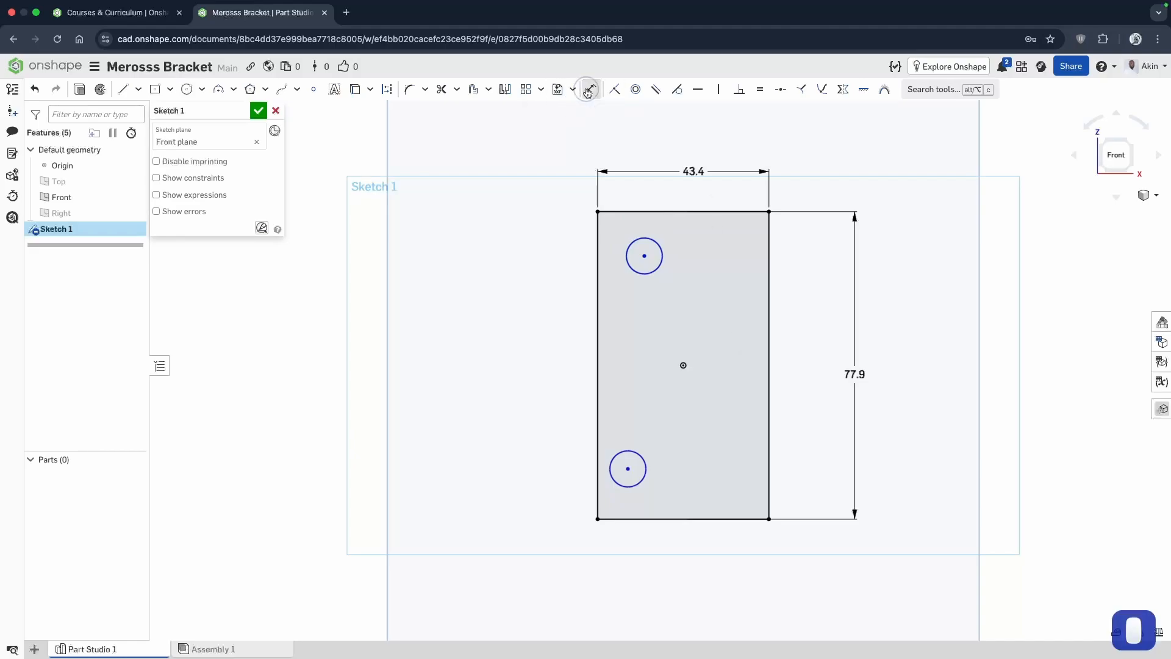
pyautogui.click(629, 451)
pyautogui.click(539, 433)
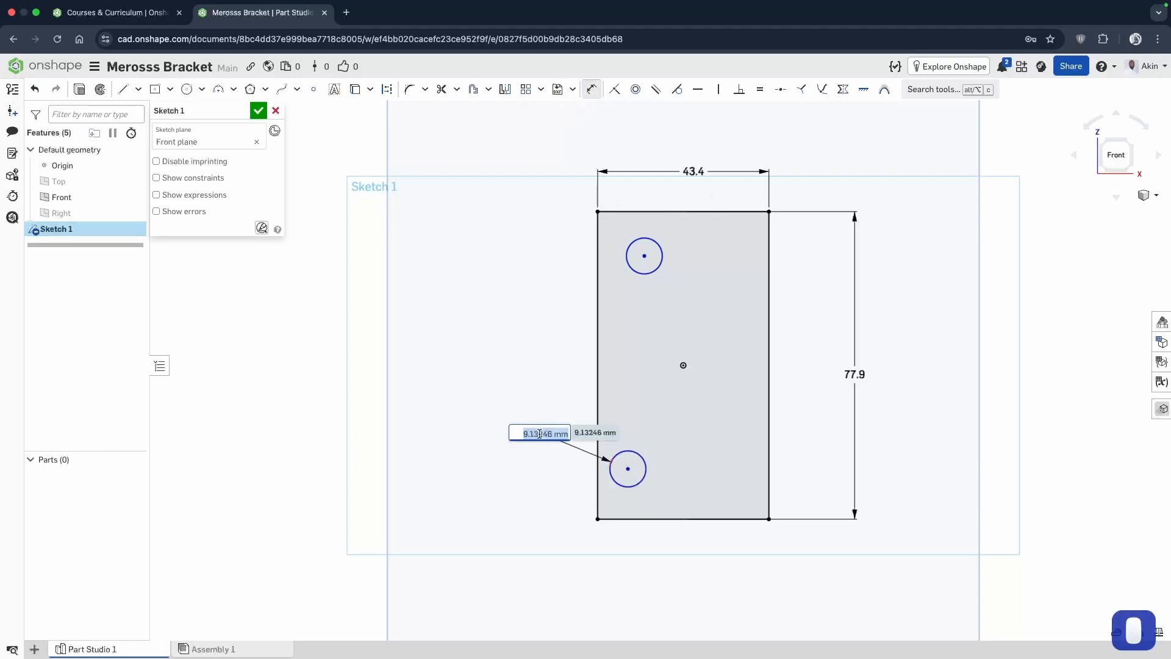
pyautogui.write('5.7')
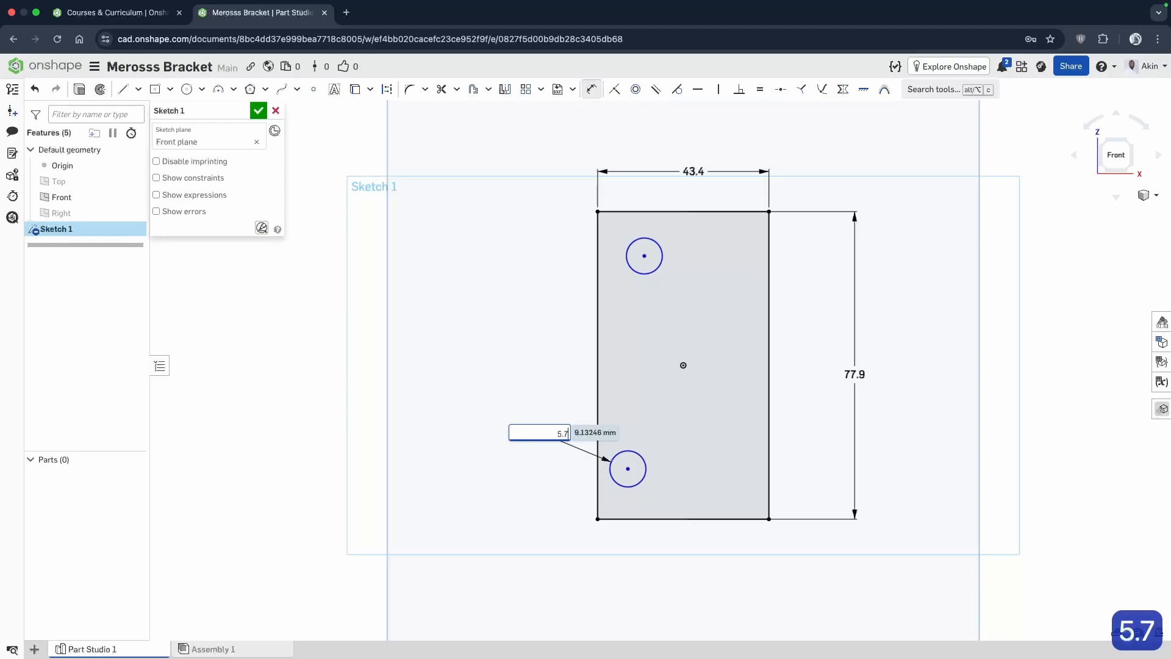
pyautogui.write('2')
pyautogui.press('Return')
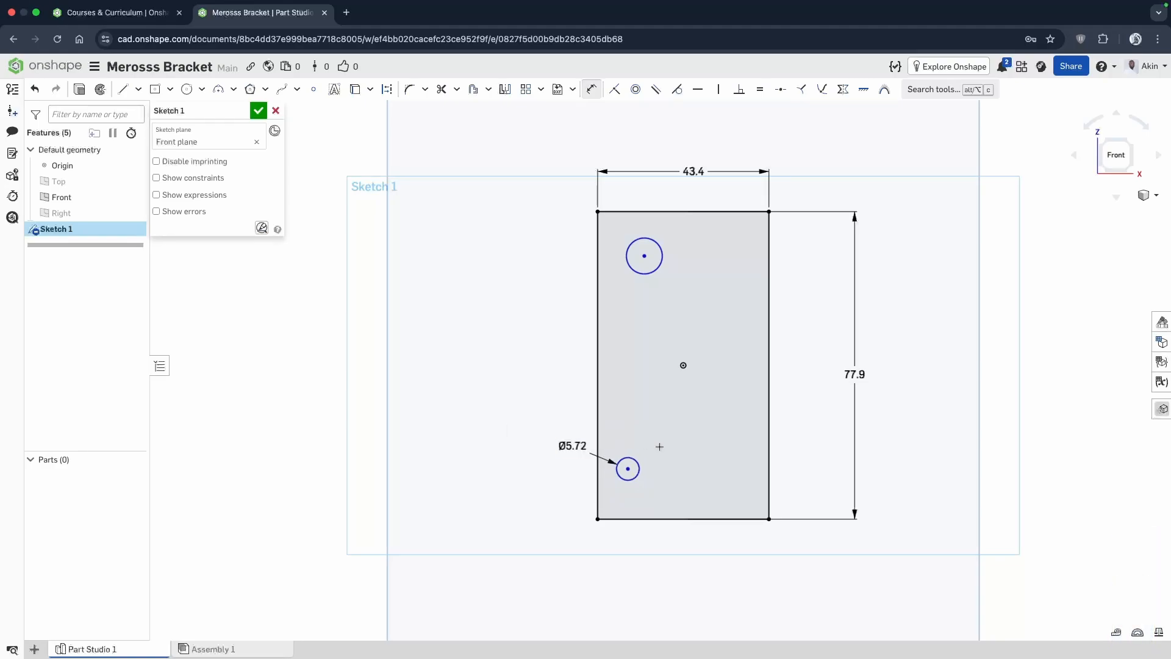
pyautogui.press('Escape')
# Apply an Equal constraint between the lower and upper circles.
pyautogui.click(627, 465)
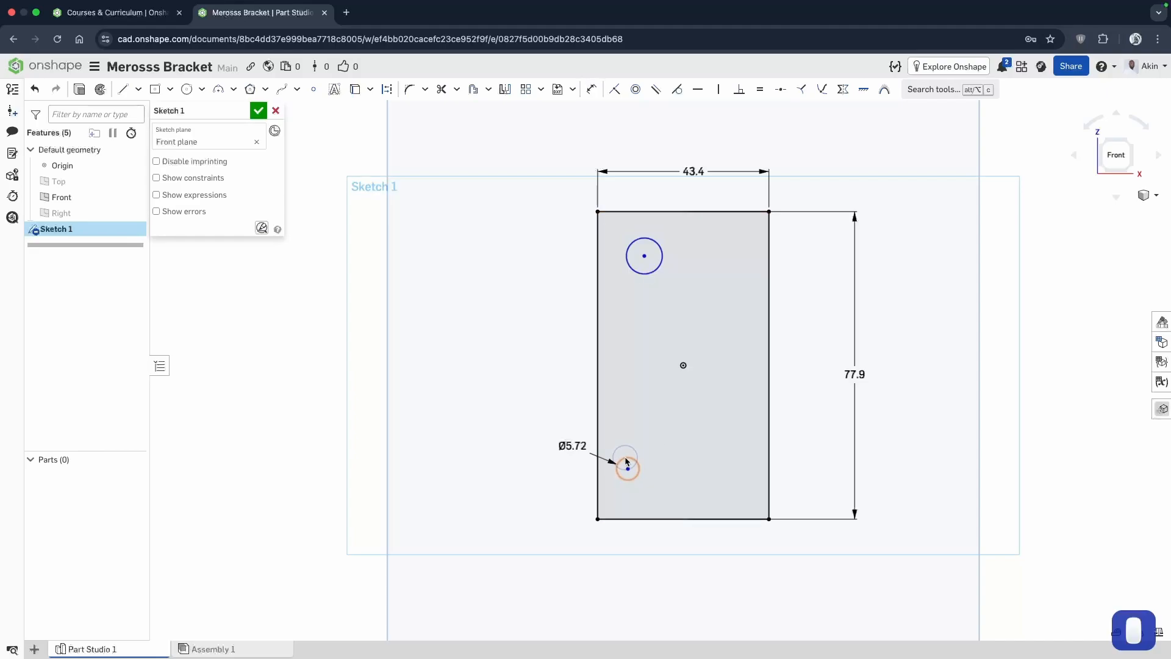
pyautogui.click(645, 242)
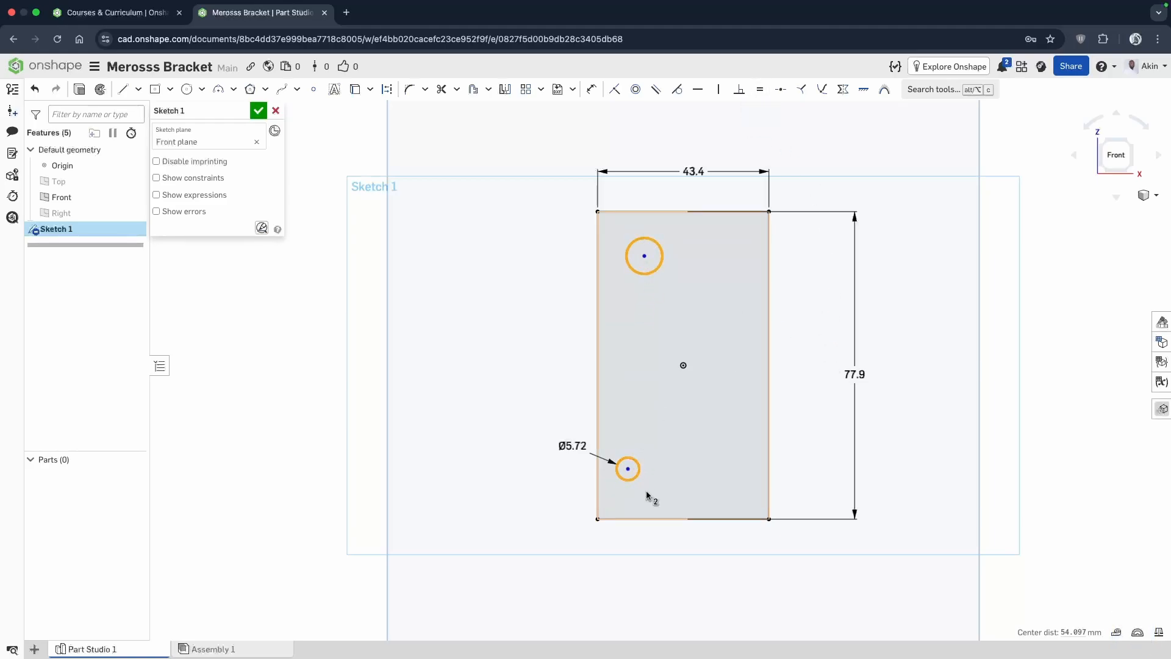
pyautogui.click(761, 92)
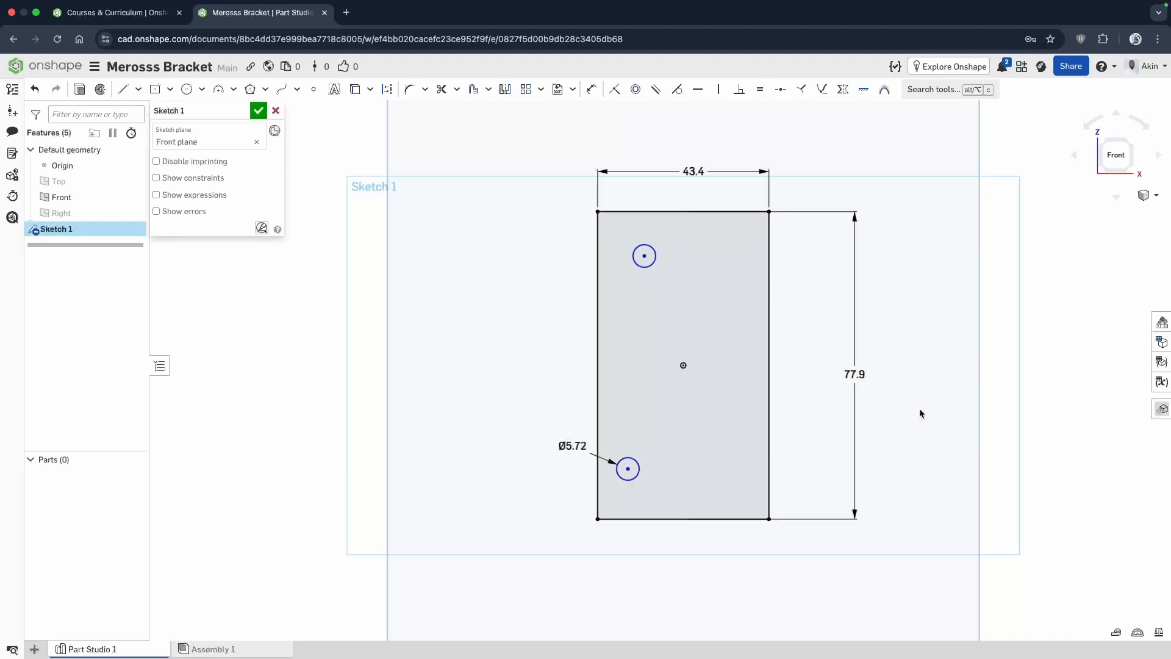
# Constrain the lower circle's center vertically in line with the origin, and shift the circle slightly upward.
pyautogui.click(718, 94)
pyautogui.click(628, 469)
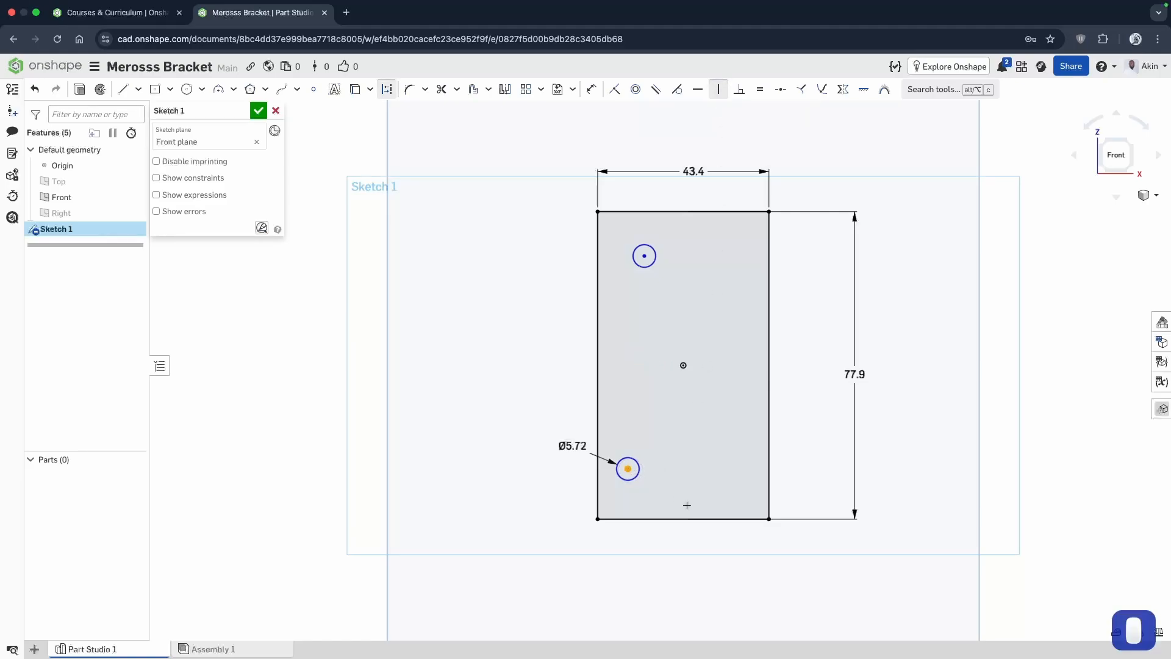
pyautogui.click(684, 365)
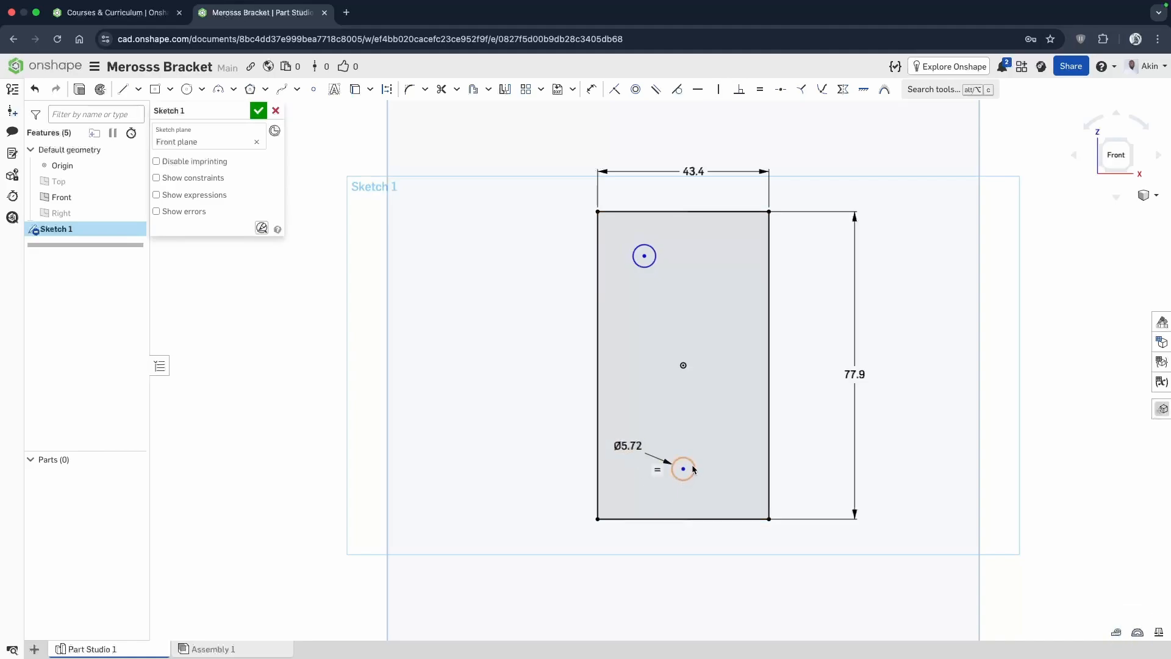
pyautogui.moveTo(689, 461)
pyautogui.mouseDown()
pyautogui.moveTo(681, 423)
pyautogui.moveTo(681, 476)
pyautogui.moveTo(681, 463)
pyautogui.moveTo(707, 460)
pyautogui.moveTo(664, 461)
pyautogui.moveTo(702, 419)
pyautogui.moveTo(691, 477)
pyautogui.moveTo(692, 444)
pyautogui.moveTo(684, 456)
pyautogui.mouseUp()
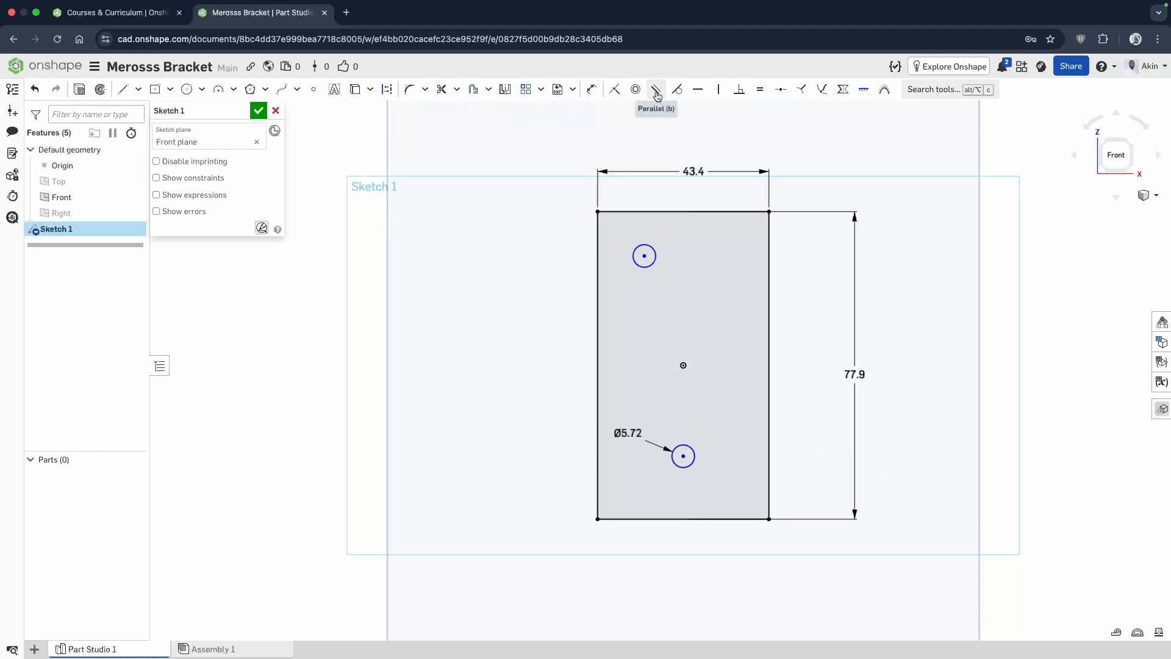
# Dimension the height from the rectangle's bottom edge to the lower circle's center as 13.95 mm, placed outside the left edge.
pyautogui.click(591, 90)
pyautogui.click(700, 519)
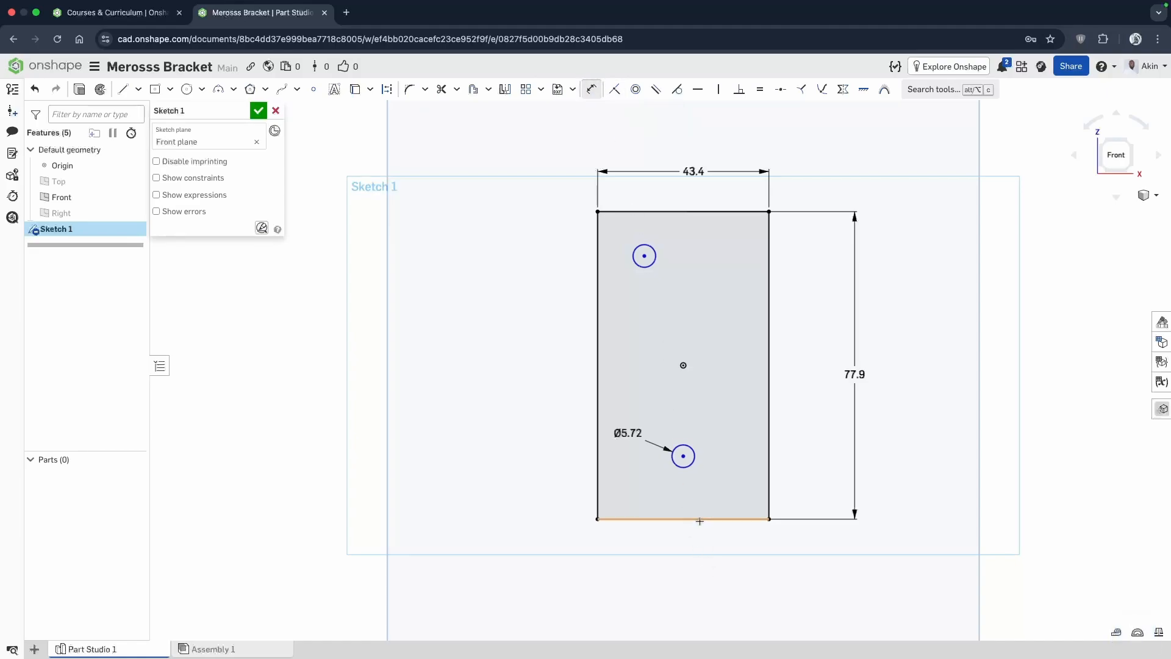
pyautogui.click(683, 456)
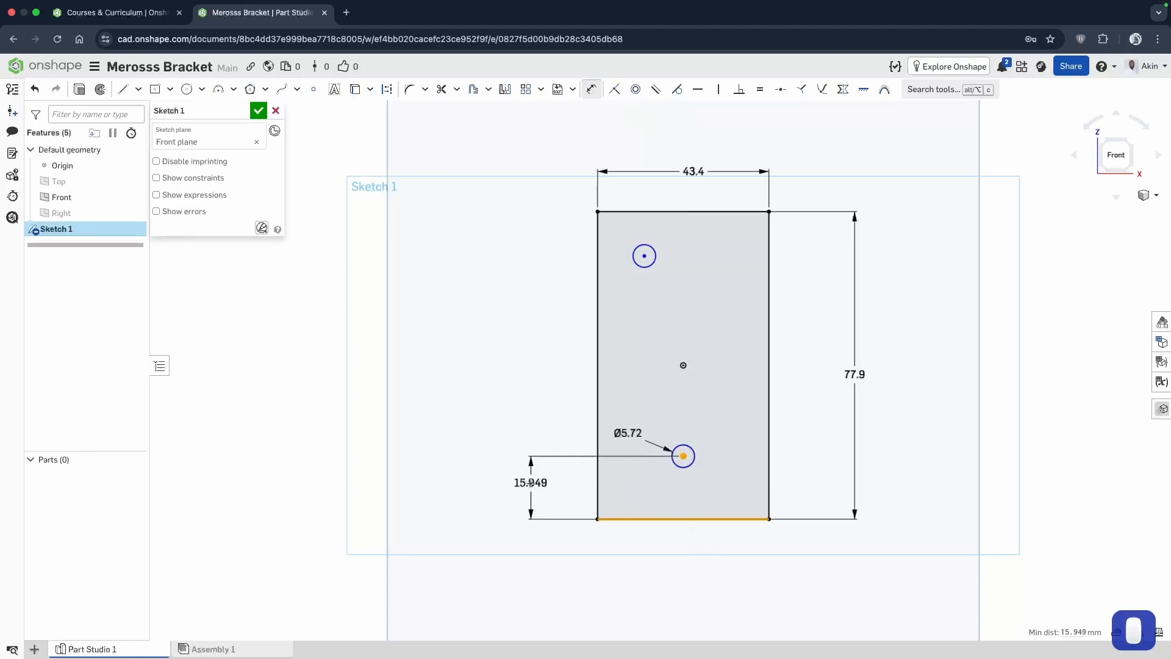
pyautogui.click(531, 484)
pyautogui.write('1')
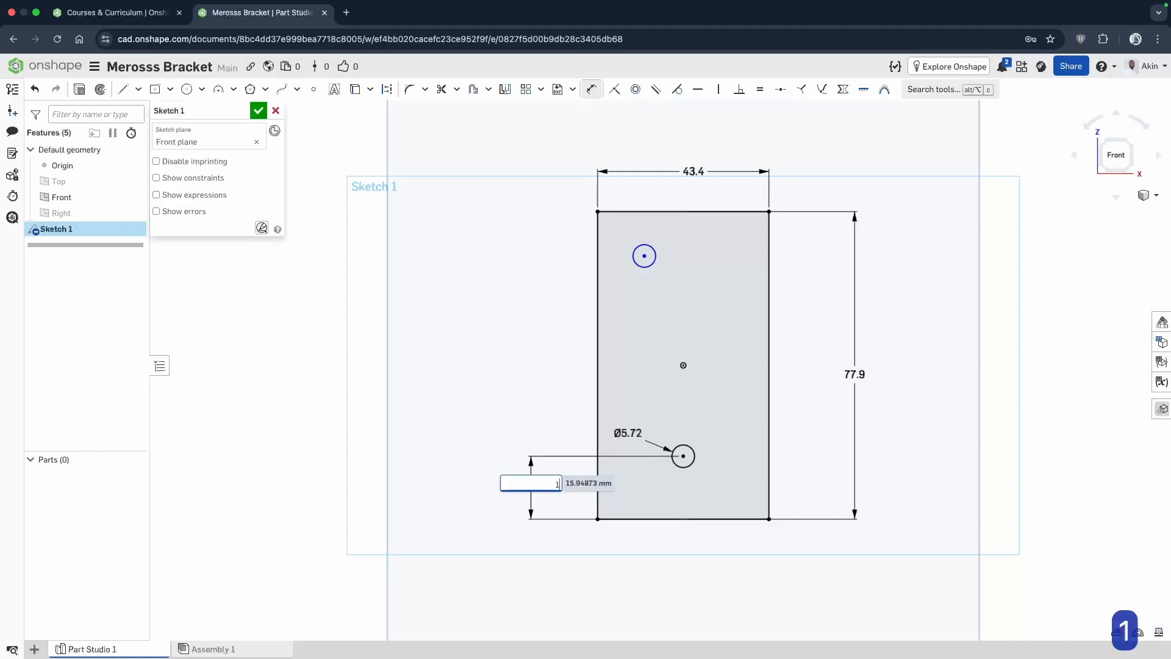
pyautogui.write('3.95')
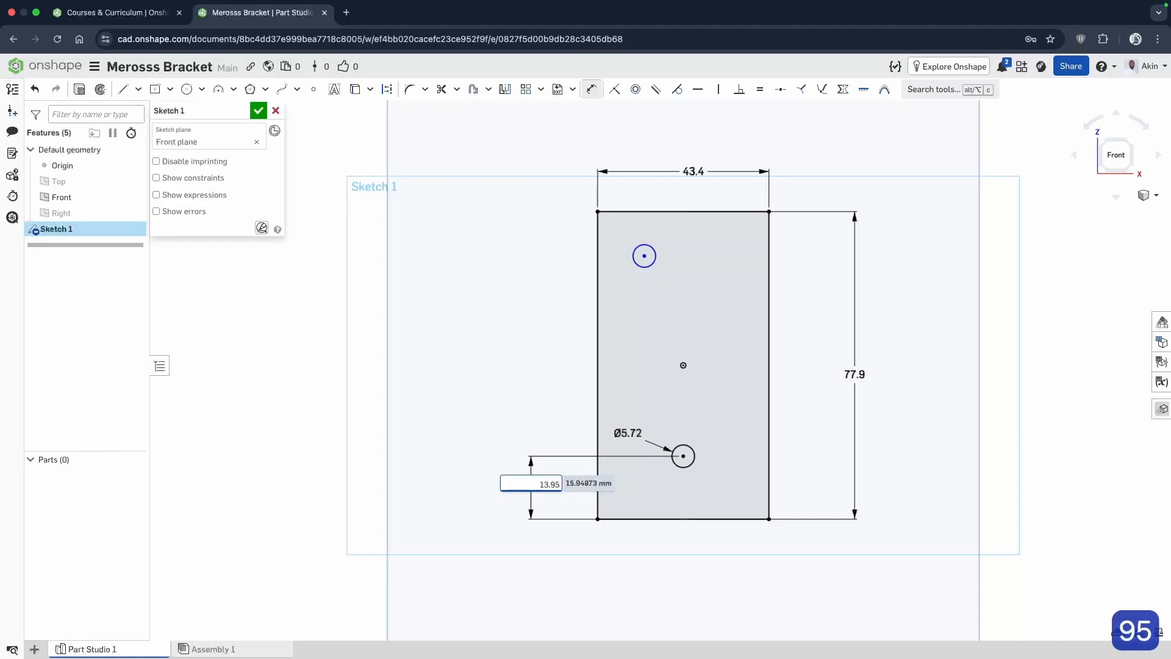
pyautogui.press('Return')
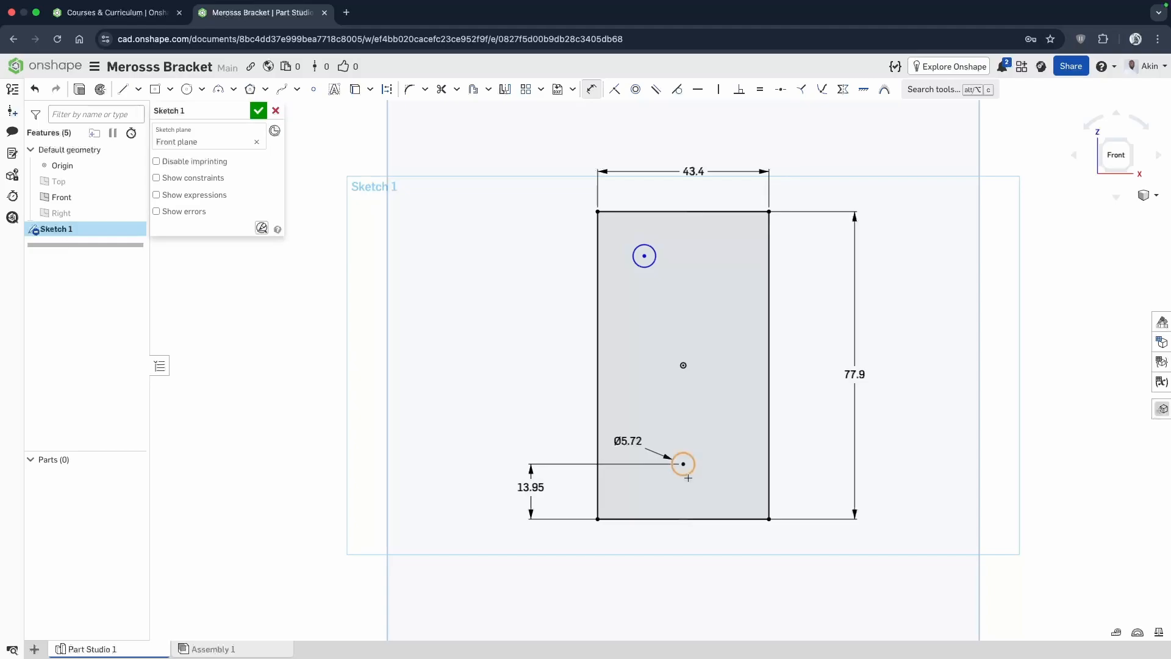
# Constrain the upper circle's center vertically in line with the lower circle's center, and shift the upper circle slightly upward.
pyautogui.click(718, 89)
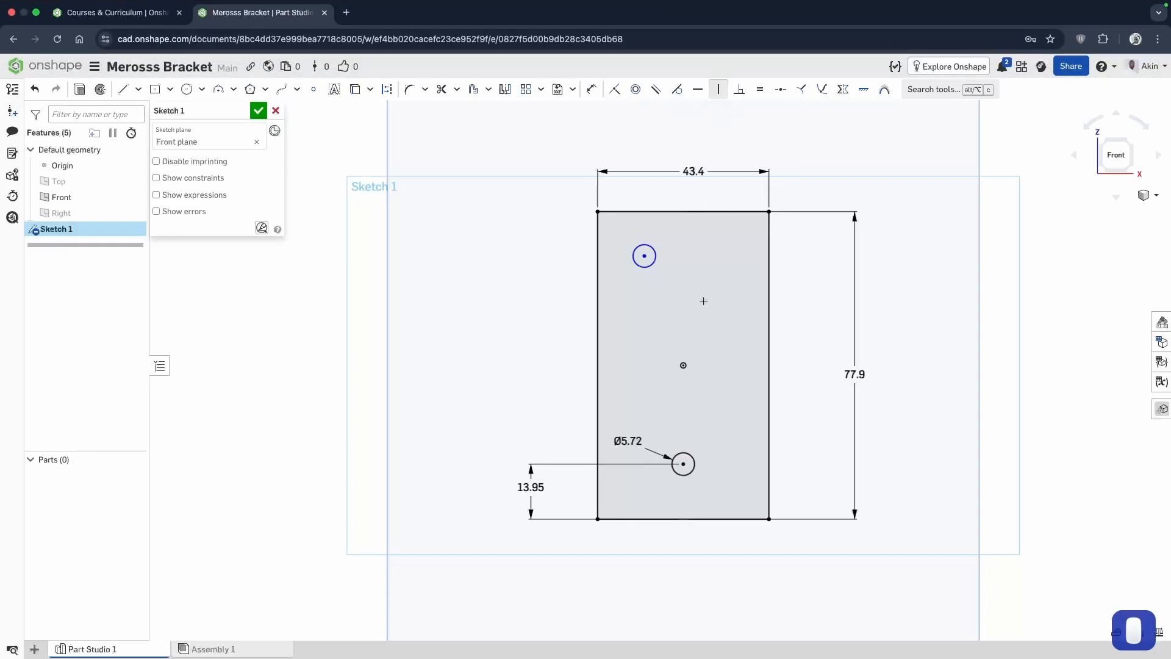
pyautogui.click(644, 256)
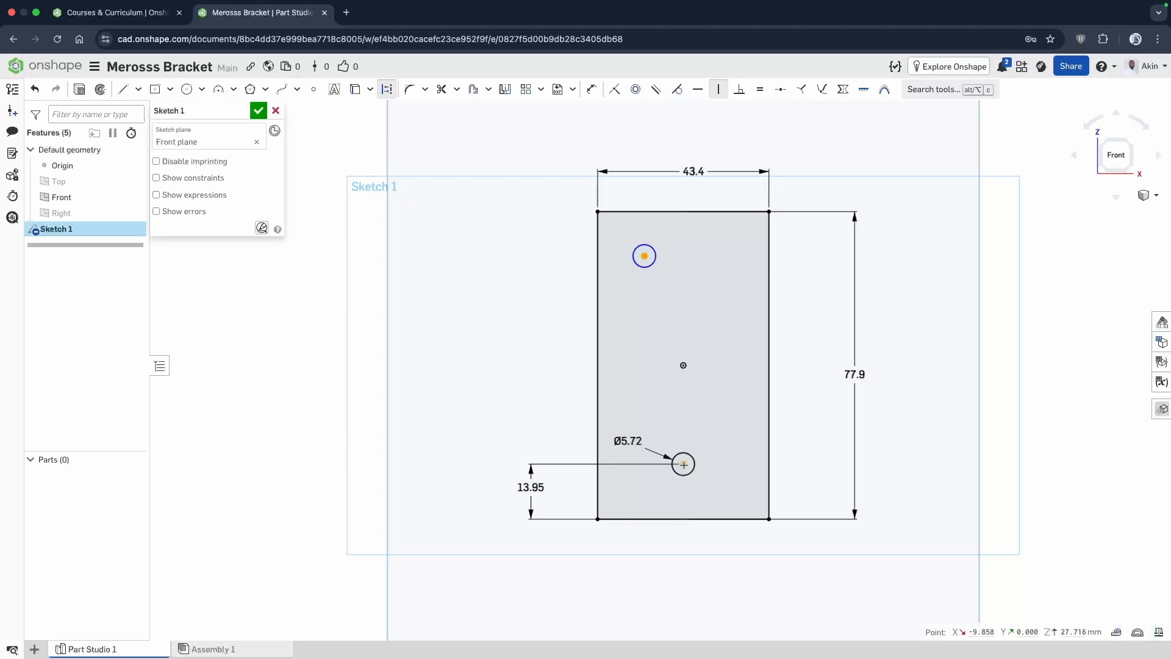
pyautogui.click(683, 464)
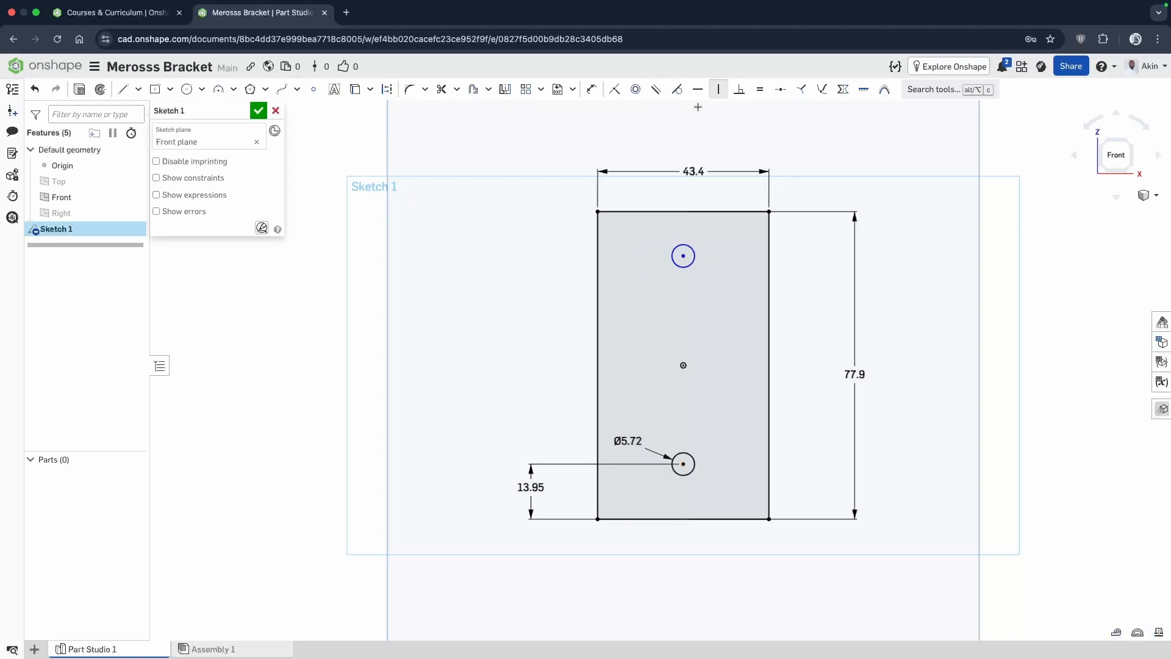
pyautogui.click(683, 255)
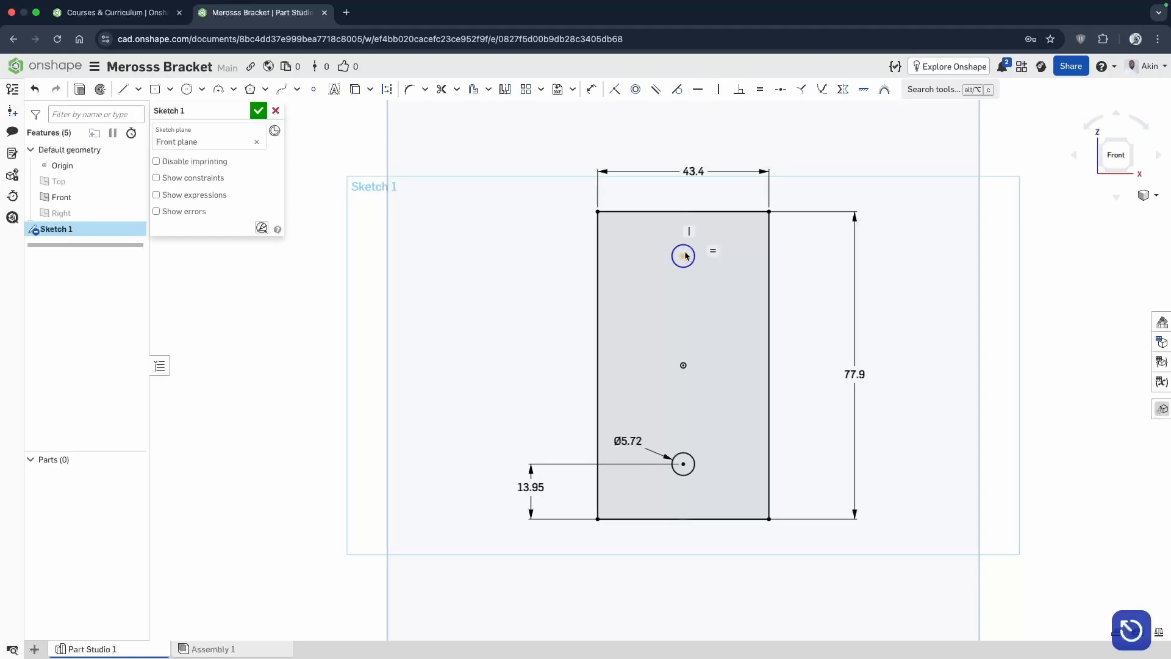
pyautogui.moveTo(683, 256)
pyautogui.mouseDown()
pyautogui.moveTo(687, 305)
pyautogui.moveTo(681, 258)
pyautogui.moveTo(739, 273)
pyautogui.moveTo(695, 253)
pyautogui.mouseUp()
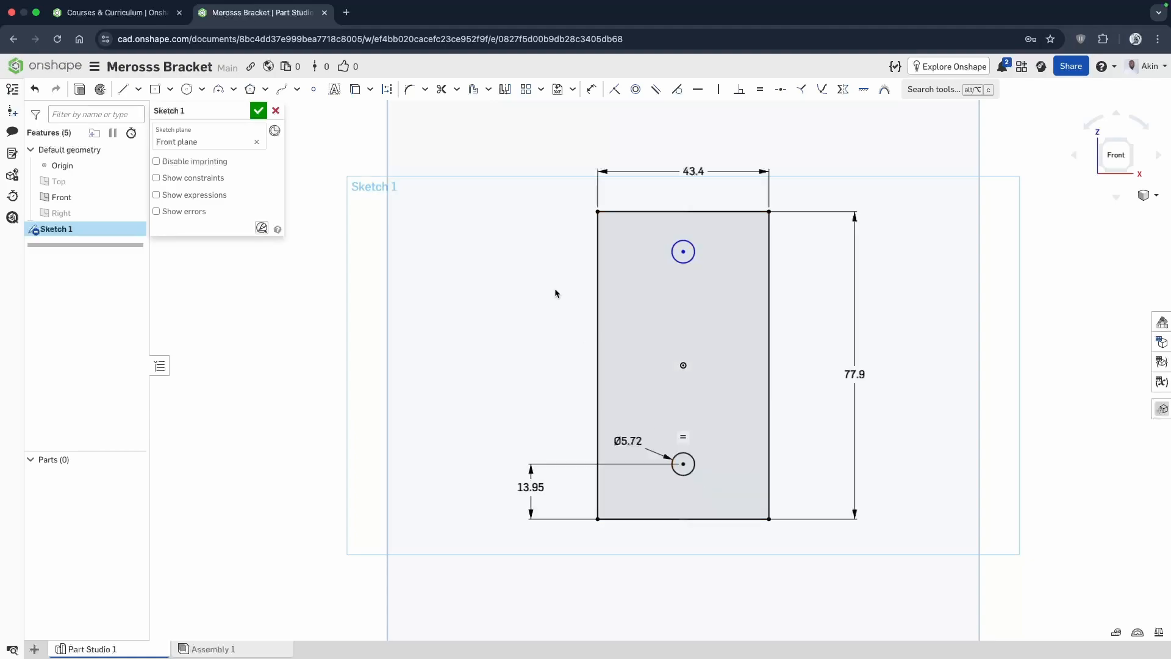
# Dimension the vertical distance between the two circle centers as 50 mm outside the left edge, and move the diameter label slightly upward.
pyautogui.click(590, 90)
pyautogui.press('d')
pyautogui.click(683, 463)
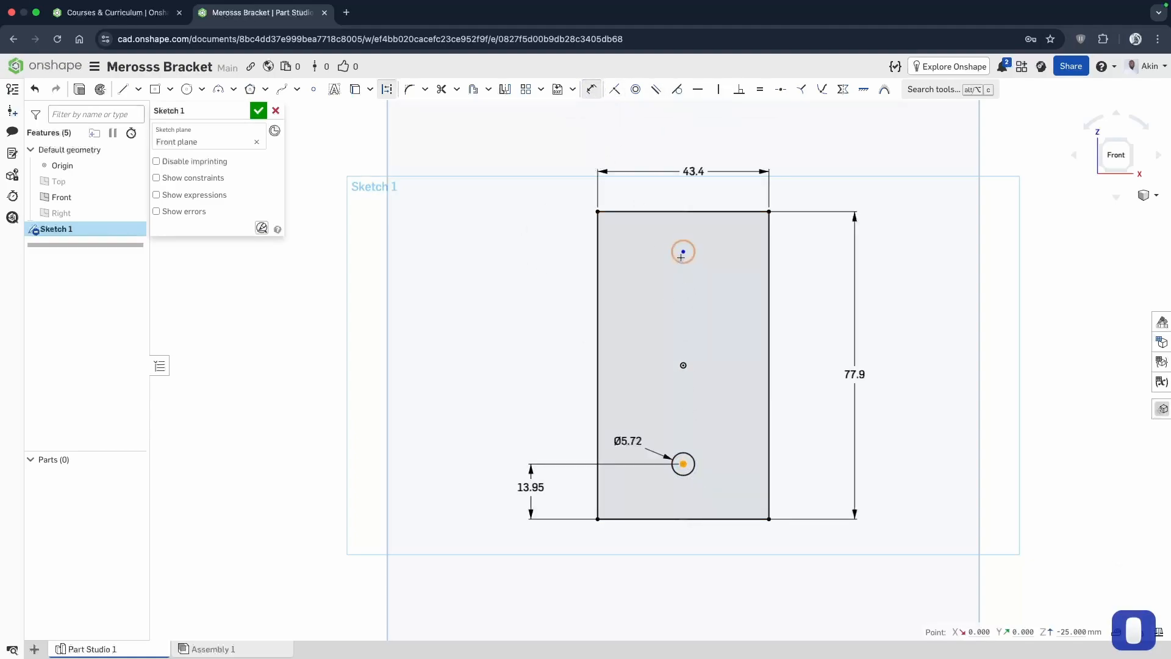
pyautogui.click(683, 251)
pyautogui.click(534, 316)
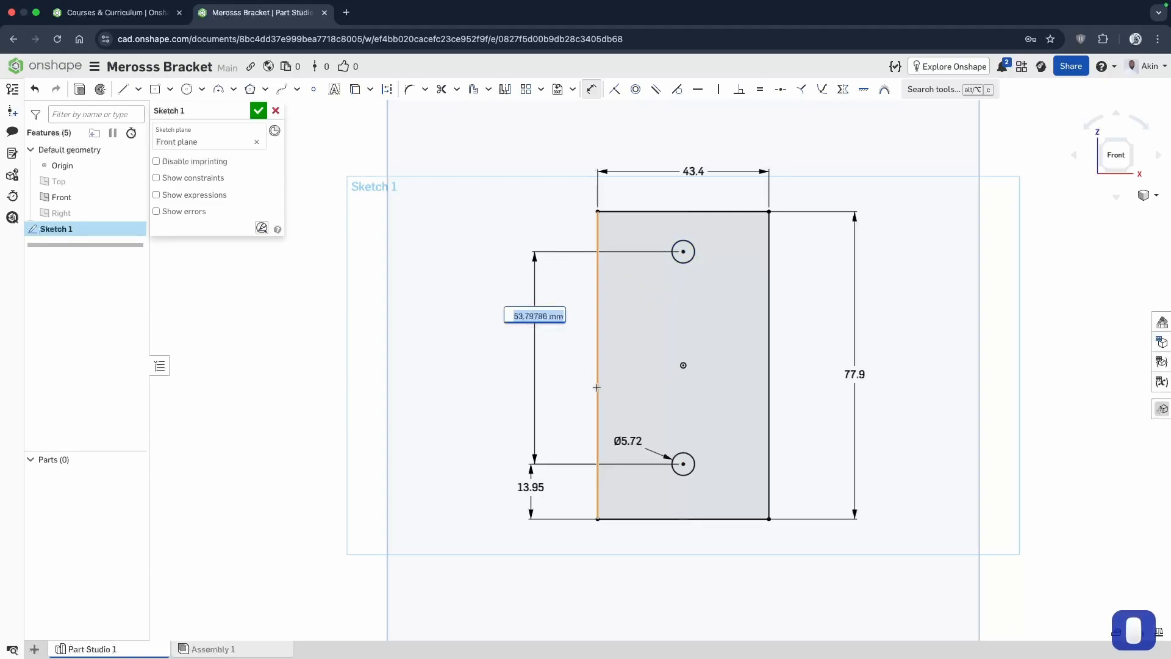
pyautogui.write('50')
pyautogui.press('Return')
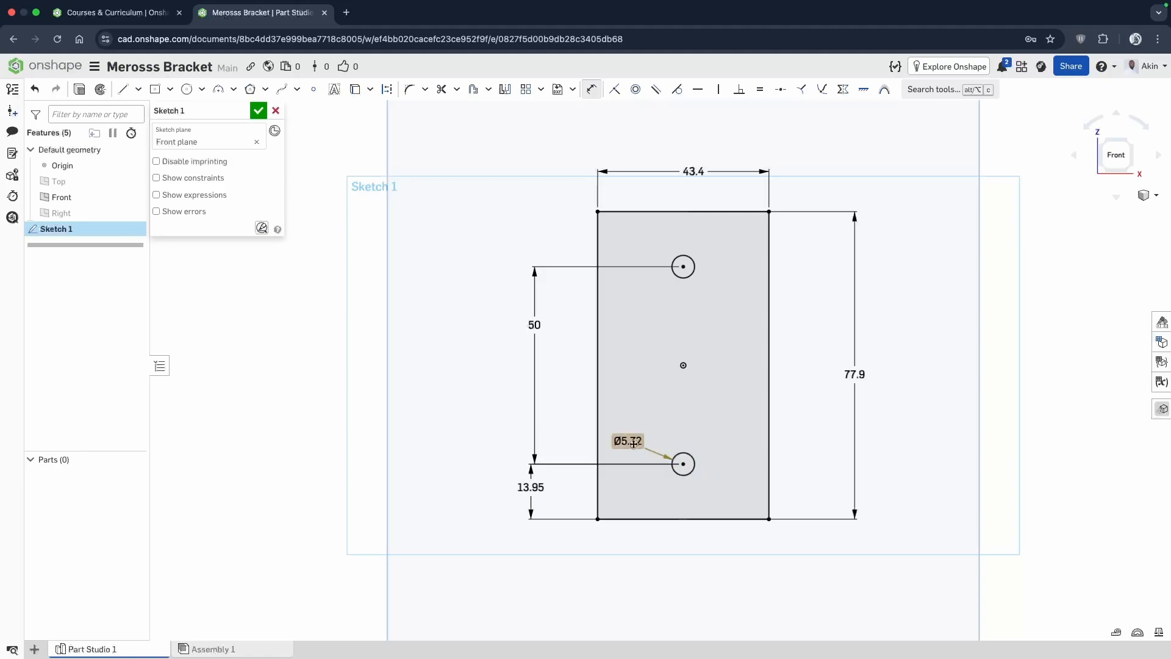
pyautogui.moveTo(631, 440); pyautogui.dragTo(629, 419)
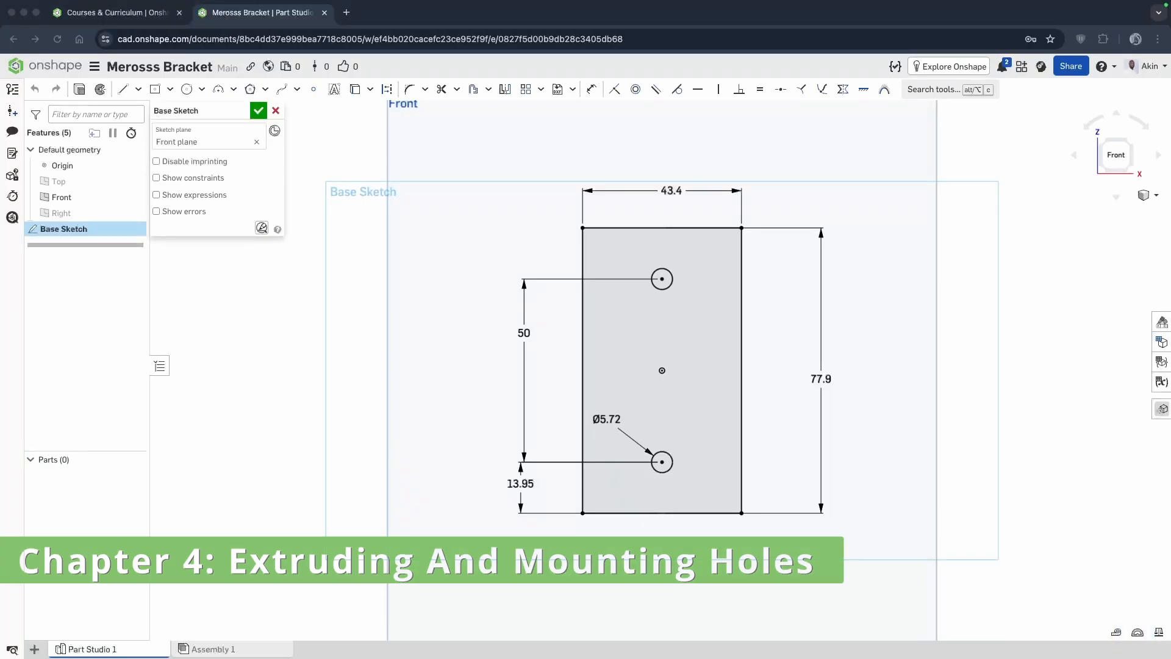
# Accept the finished sketch and name it Base Sketch in the feature list.
pyautogui.click(259, 110)
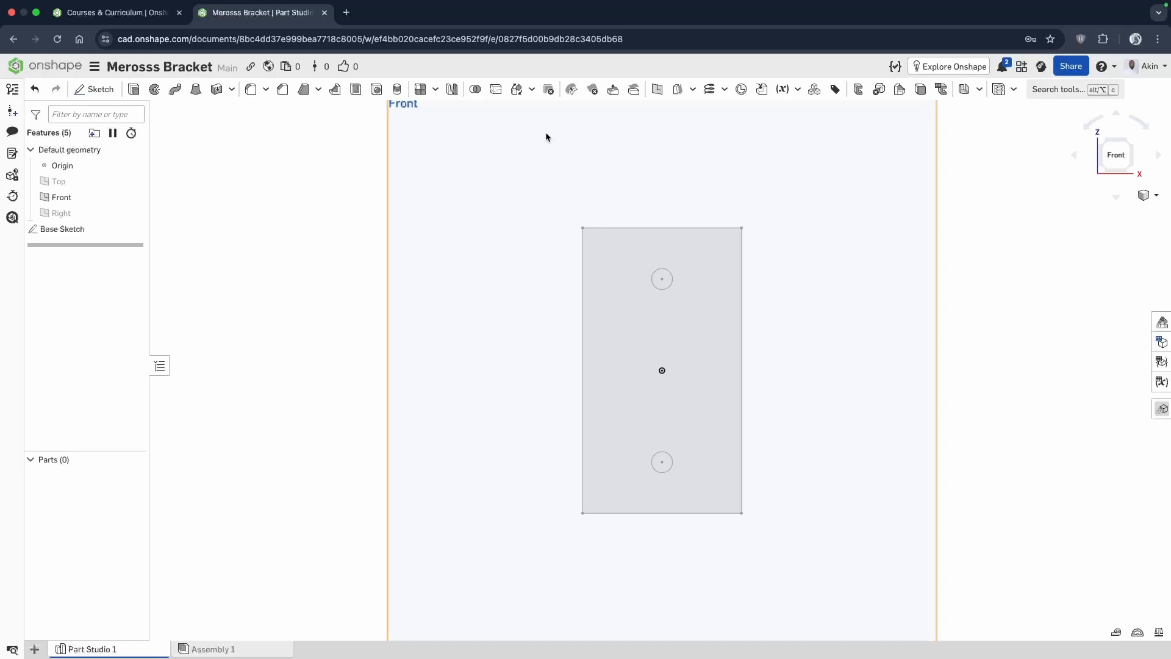
pyautogui.rightClick(78, 229)
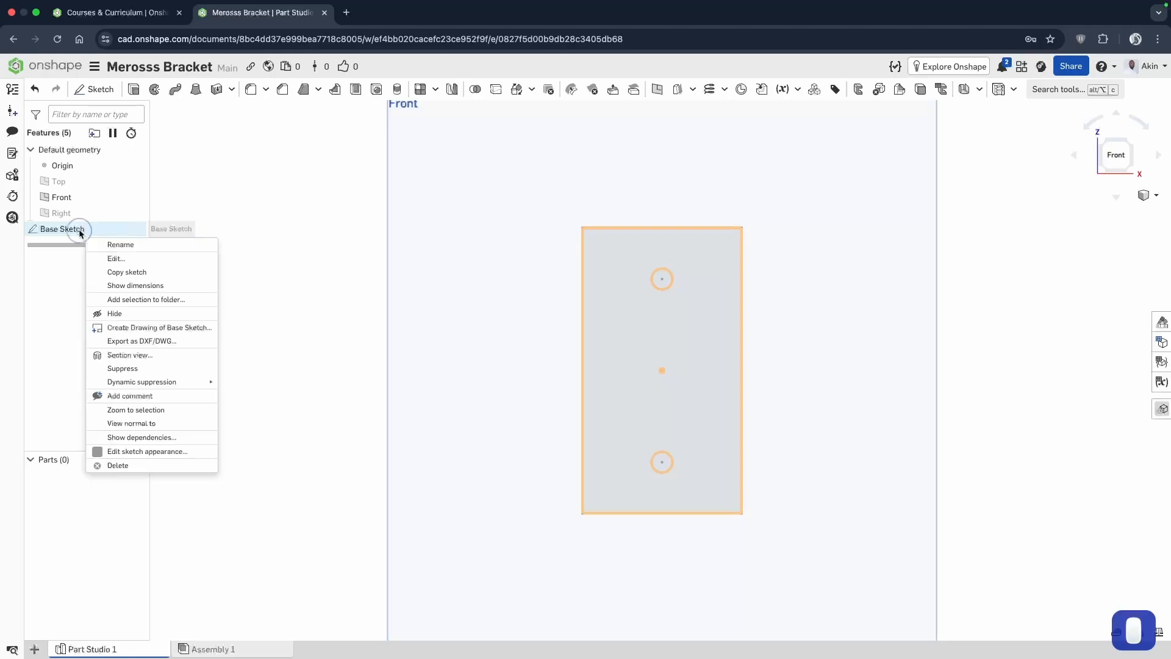
pyautogui.click(116, 242)
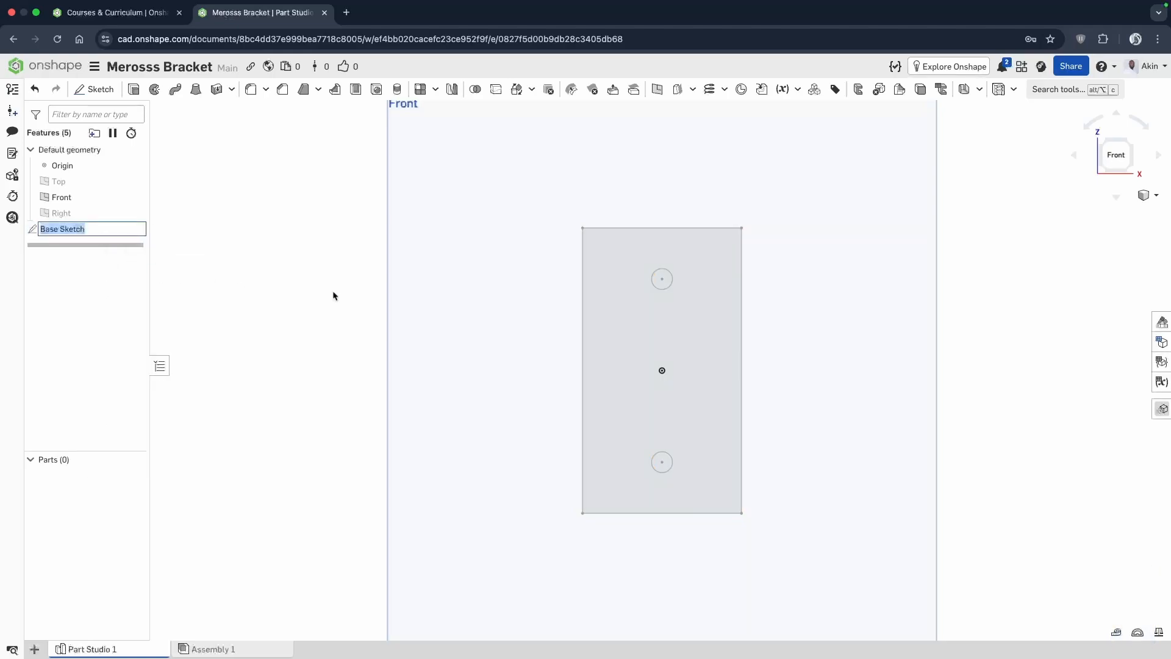
pyautogui.write('Base Sk')
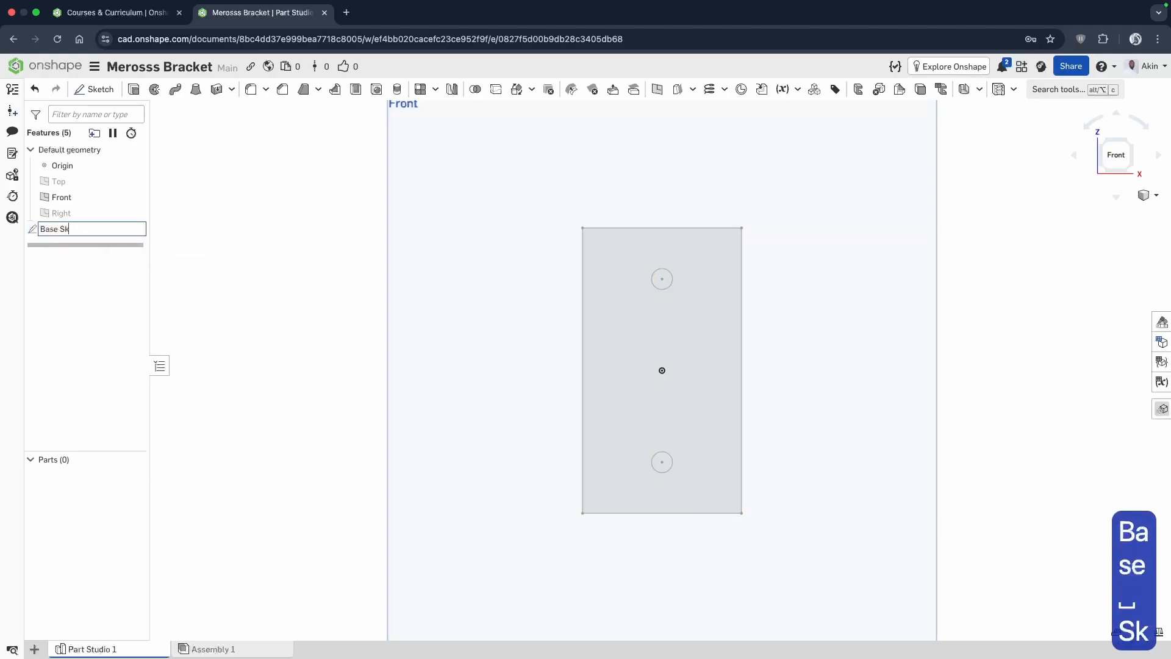
pyautogui.write('etch')
pyautogui.press('BackSpace')
pyautogui.press('Return')
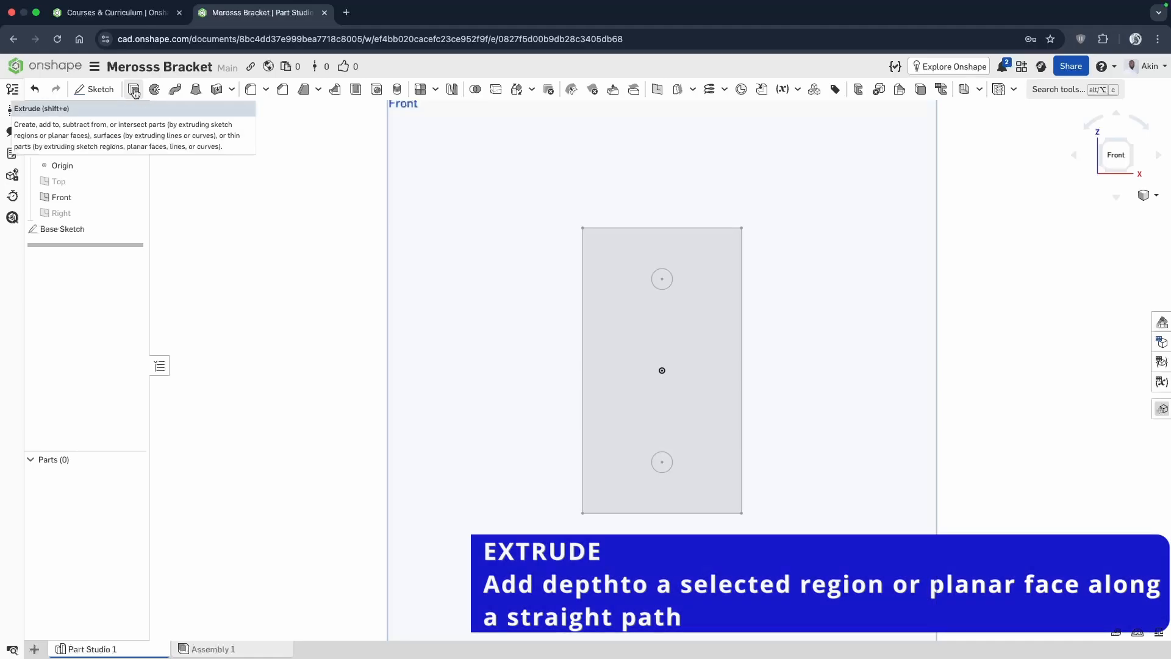
# Extrude the rectangle and both circle regions of Base Sketch as a new blind solid with a depth of 7.5 mm.
pyautogui.click(134, 90)
pyautogui.click(684, 343)
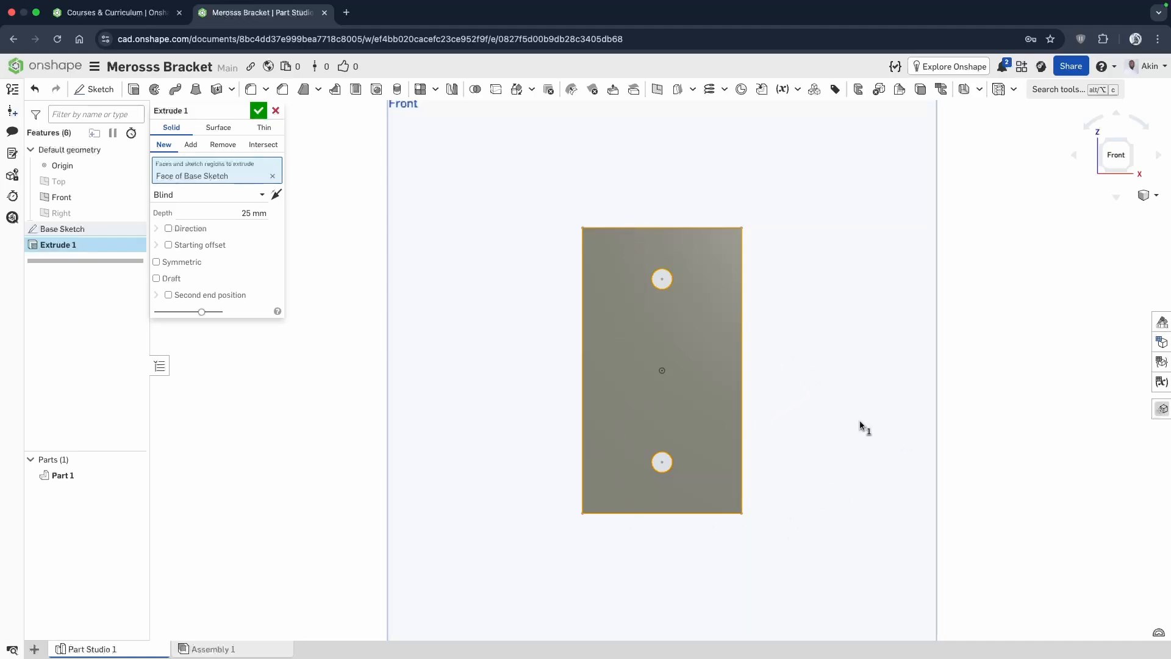
pyautogui.moveTo(860, 425)
pyautogui.mouseDown(button='right')
pyautogui.moveTo(847, 413)
pyautogui.moveTo(854, 421)
pyautogui.mouseUp(button='right')
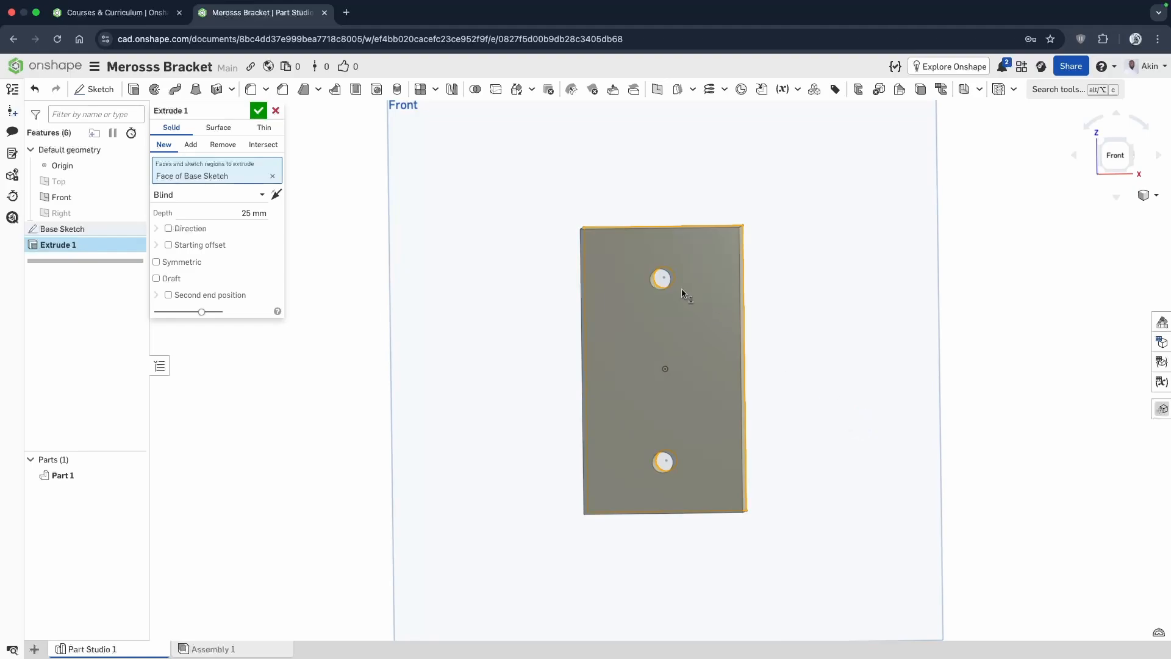
pyautogui.click(661, 278)
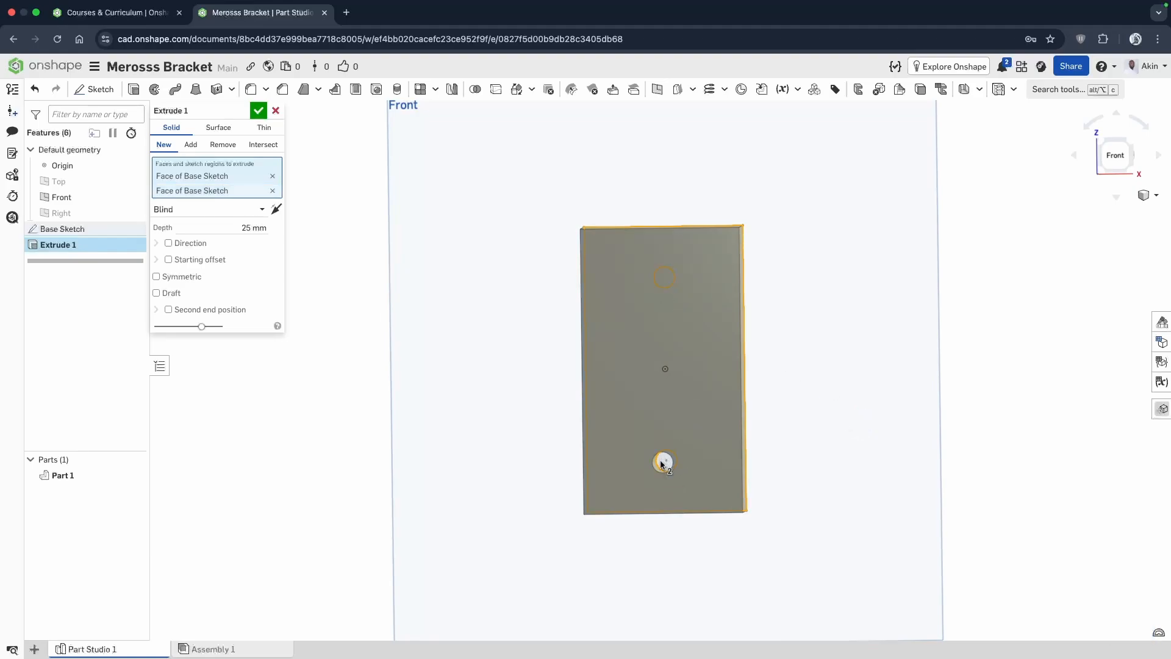
pyautogui.click(661, 462)
pyautogui.moveTo(793, 450)
pyautogui.mouseDown(button='right')
pyautogui.moveTo(787, 440)
pyautogui.moveTo(726, 452)
pyautogui.moveTo(716, 470)
pyautogui.moveTo(732, 470)
pyautogui.mouseUp(button='right')
pyautogui.moveTo(628, 379); pyautogui.dragTo(603, 378)
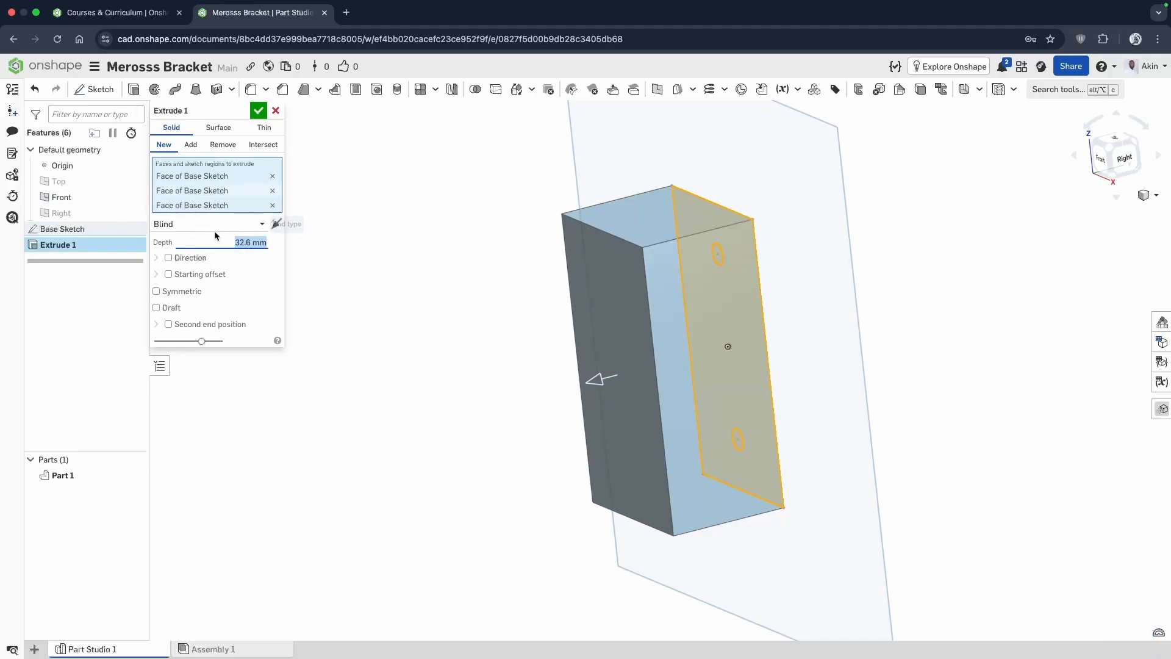
pyautogui.write('7.5')
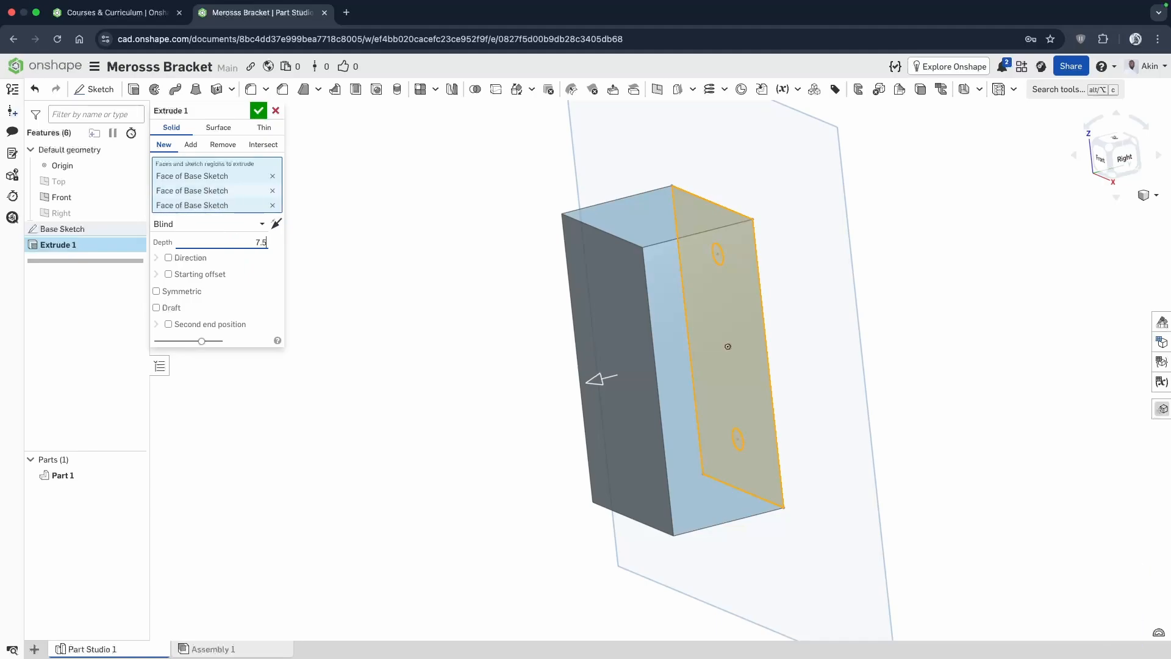
pyautogui.press('Return')
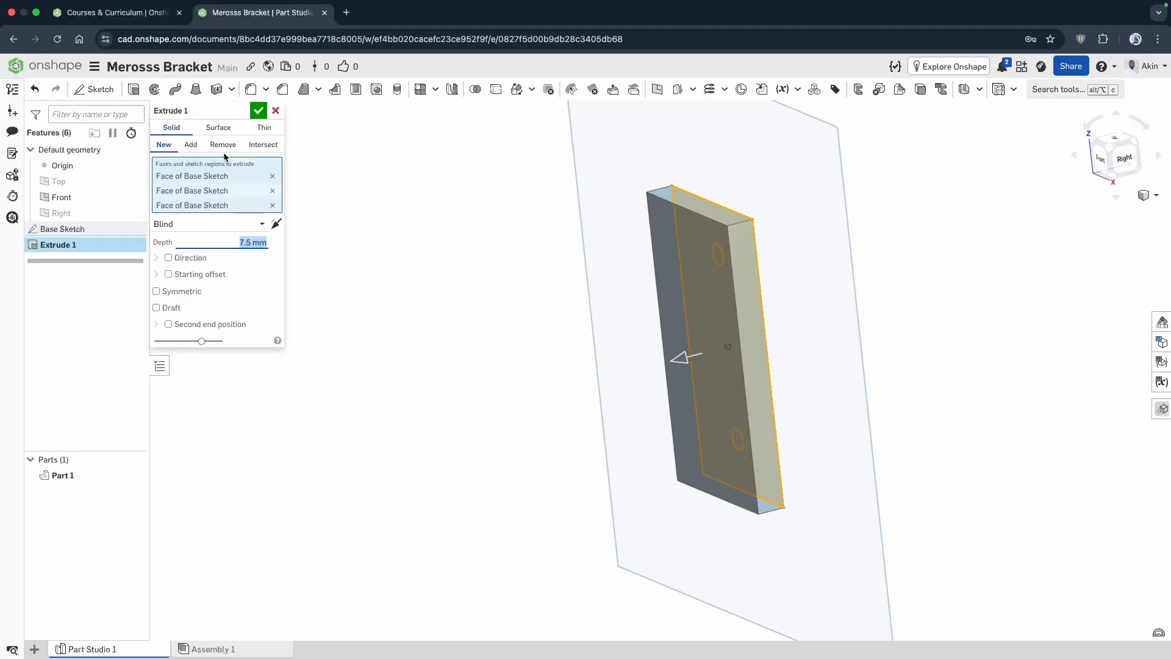
pyautogui.click(259, 112)
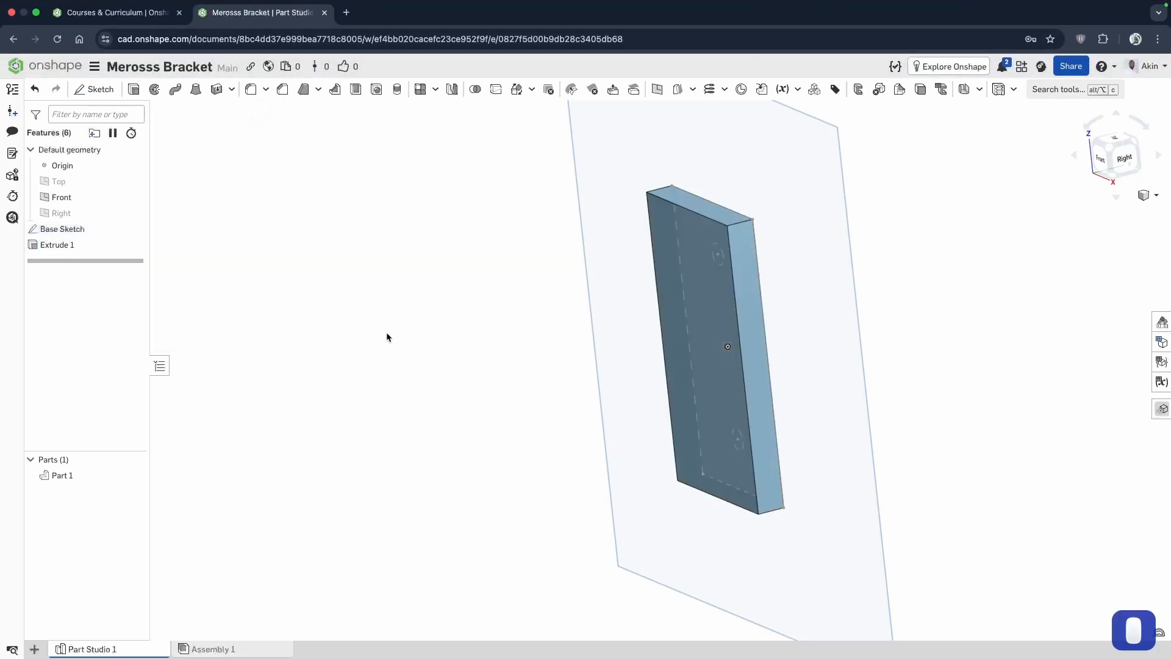
# Create a new sketch on the narrow bottom face of the extruded plate.
pyautogui.click(665, 408)
pyautogui.moveTo(665, 407); pyautogui.dragTo(686, 323, button='right')
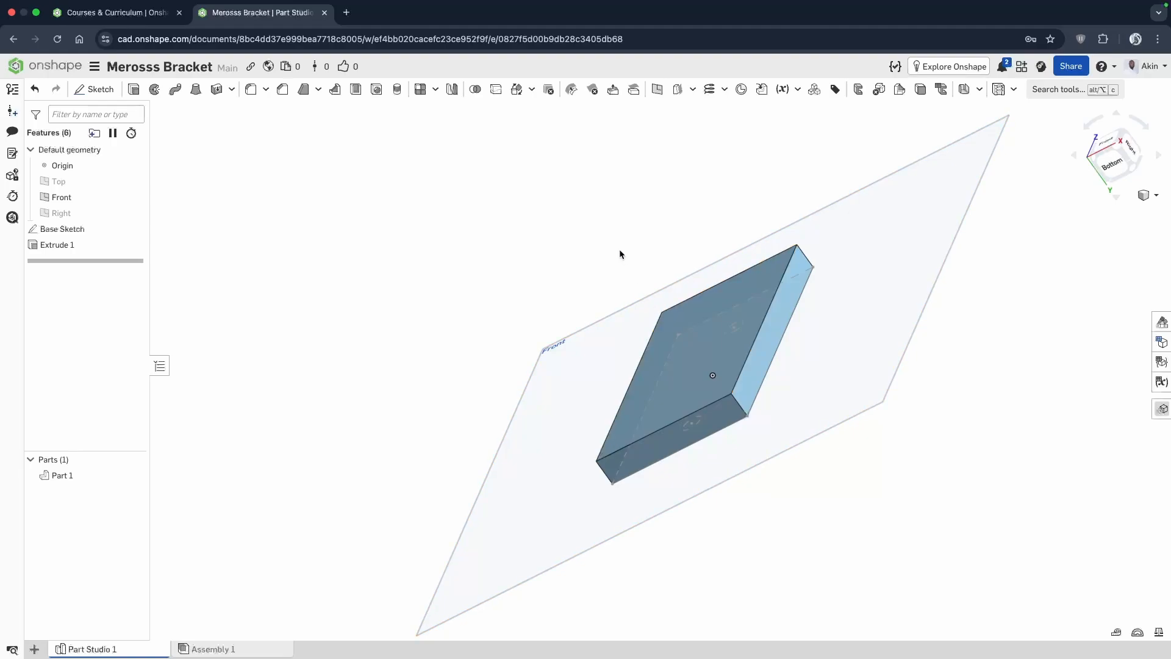
pyautogui.moveTo(619, 254)
pyautogui.mouseDown(button='right')
pyautogui.moveTo(610, 264)
pyautogui.moveTo(628, 247)
pyautogui.moveTo(614, 232)
pyautogui.moveTo(606, 243)
pyautogui.moveTo(628, 228)
pyautogui.moveTo(613, 220)
pyautogui.moveTo(624, 240)
pyautogui.mouseUp(button='right')
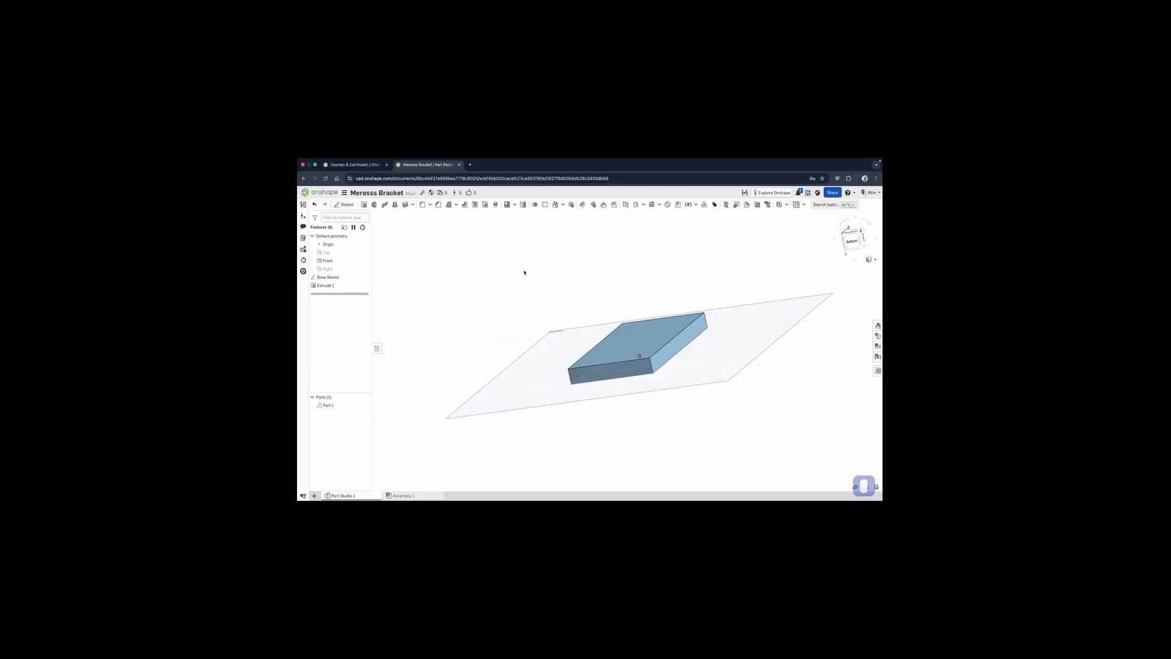
pyautogui.click(344, 205)
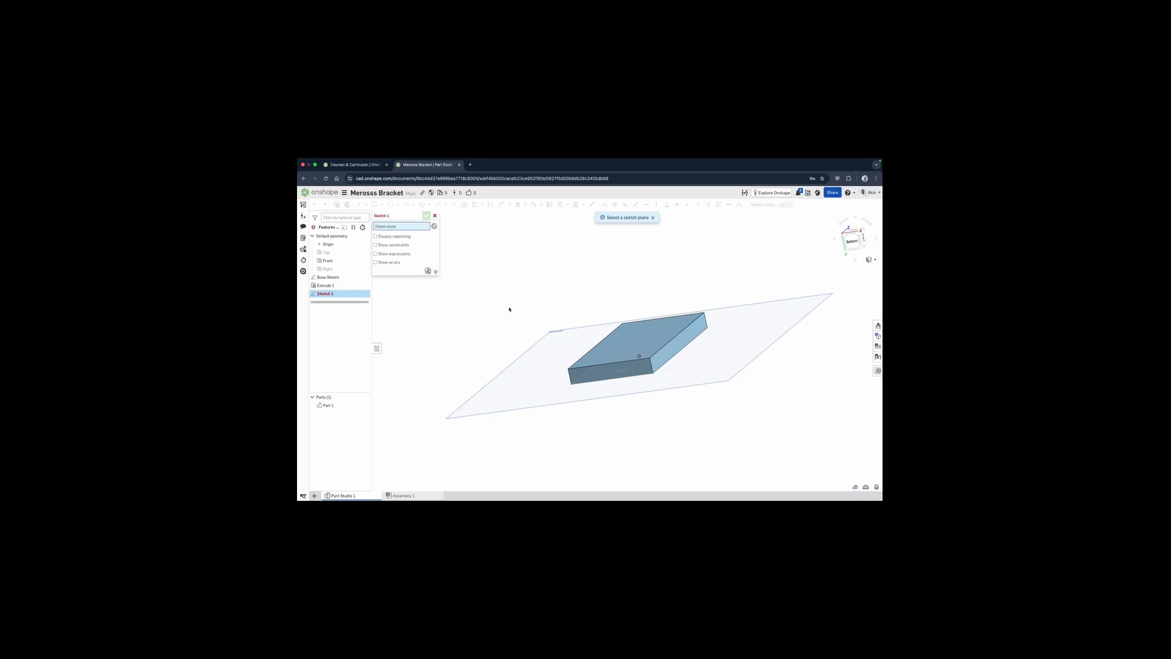
pyautogui.click(641, 345)
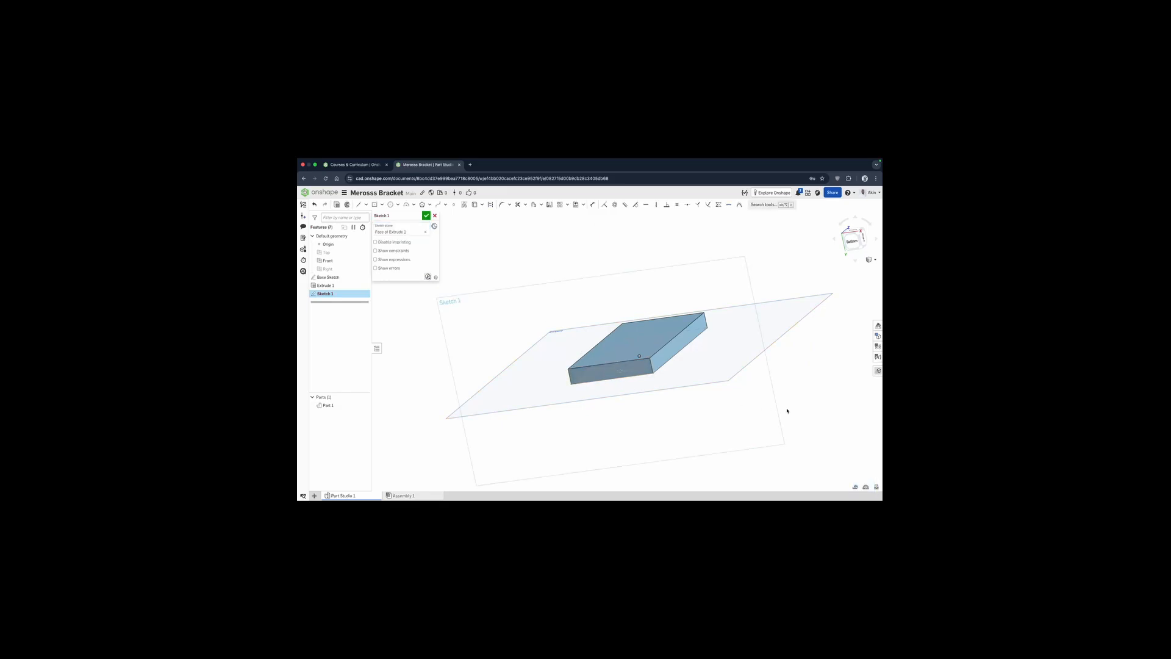
pyautogui.press('n')
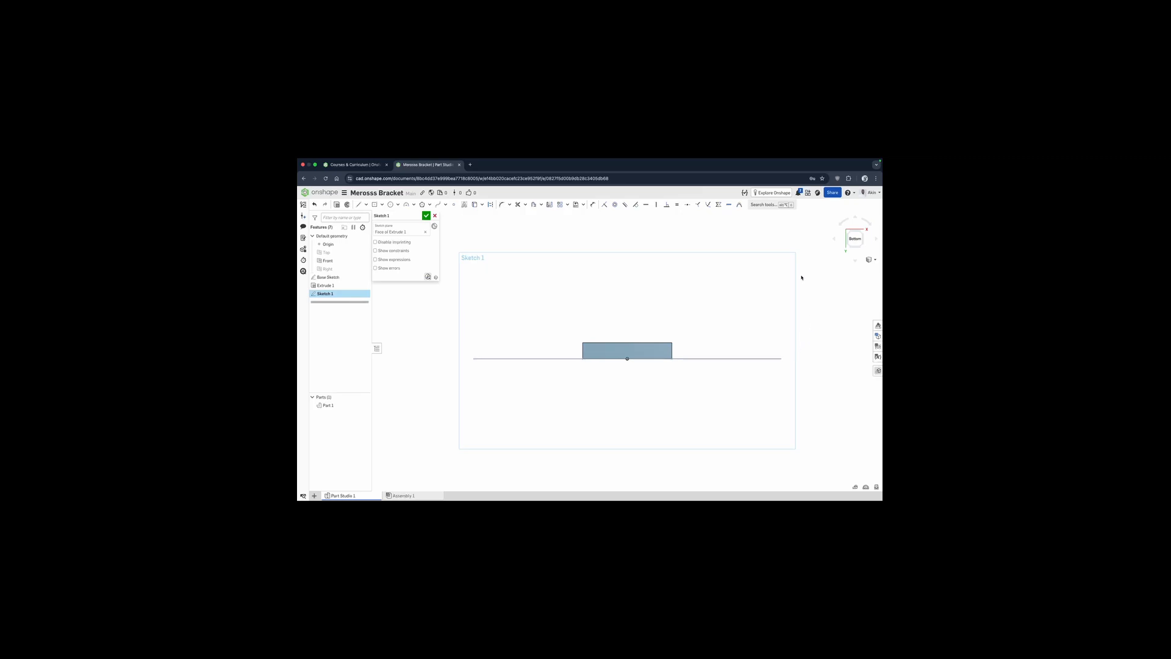
# Draw a horizontal midpoint line across the left part of the plate's bottom face.
pyautogui.click(366, 204)
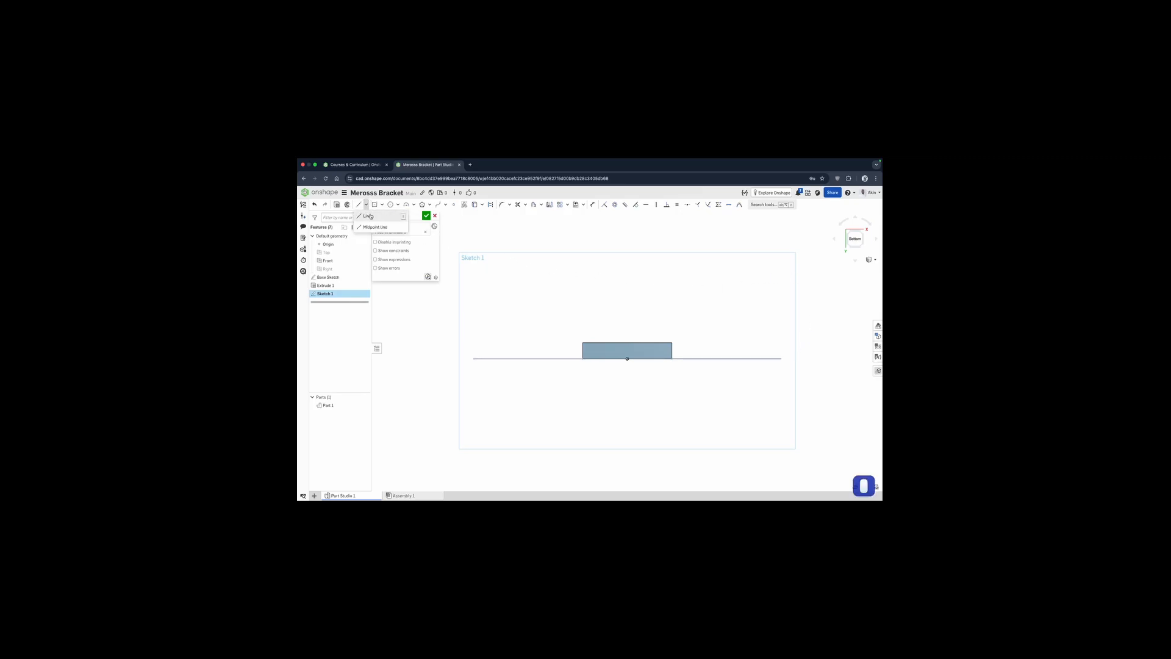
pyautogui.click(372, 227)
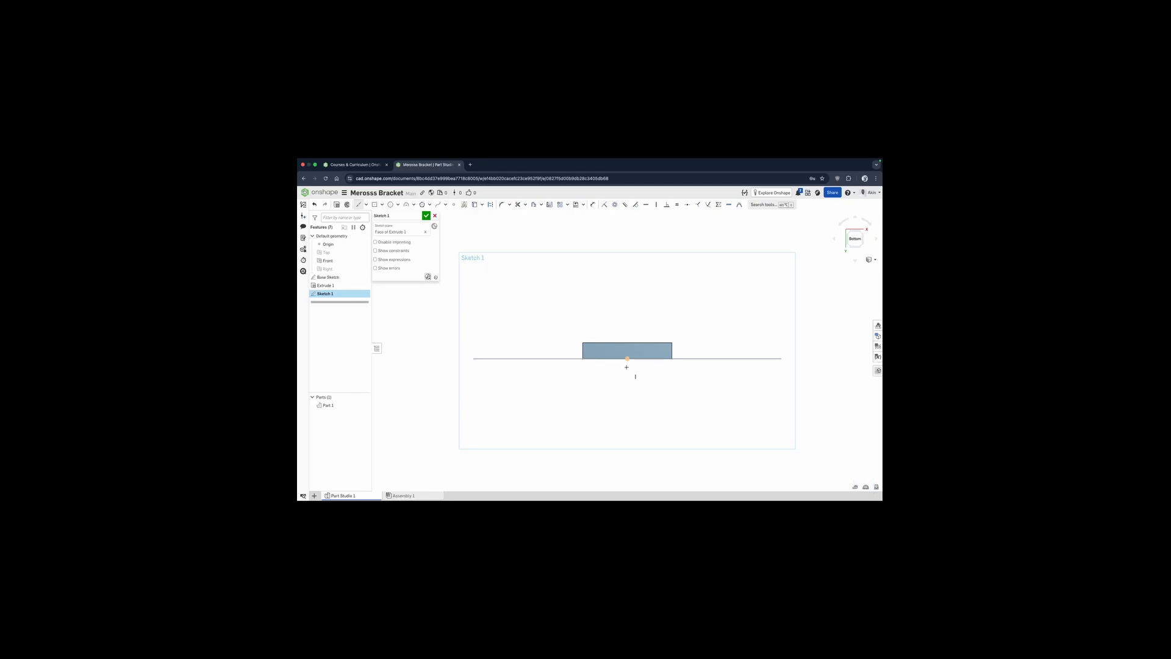
pyautogui.scroll(5, 625, 369)
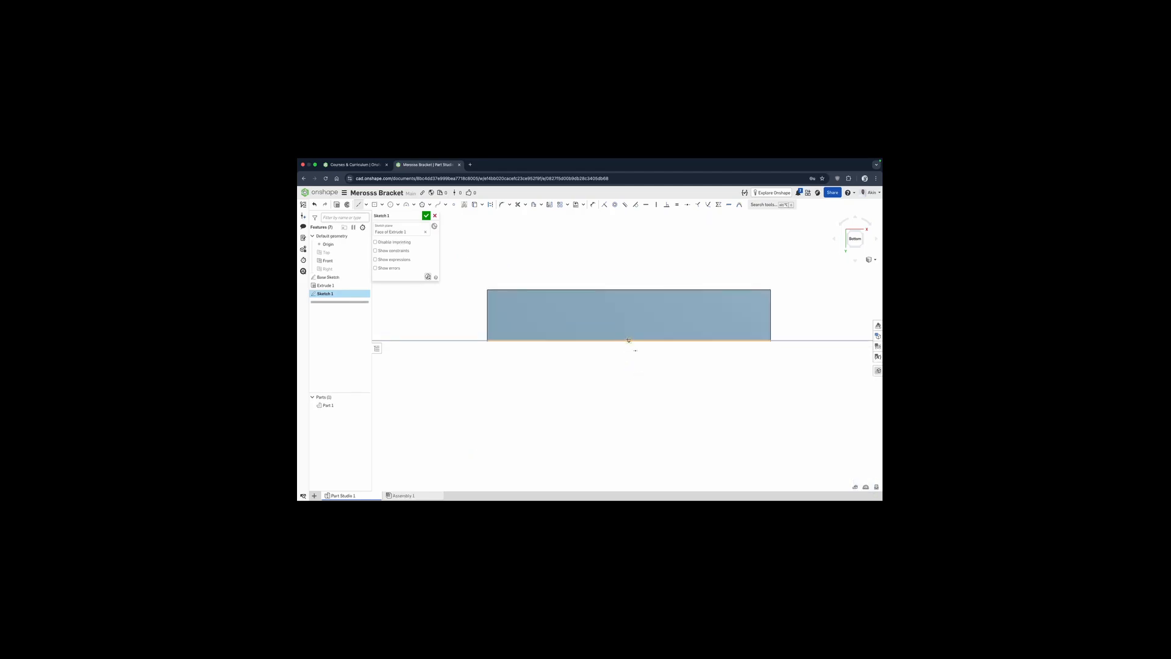
pyautogui.click(530, 319)
pyautogui.click(616, 319)
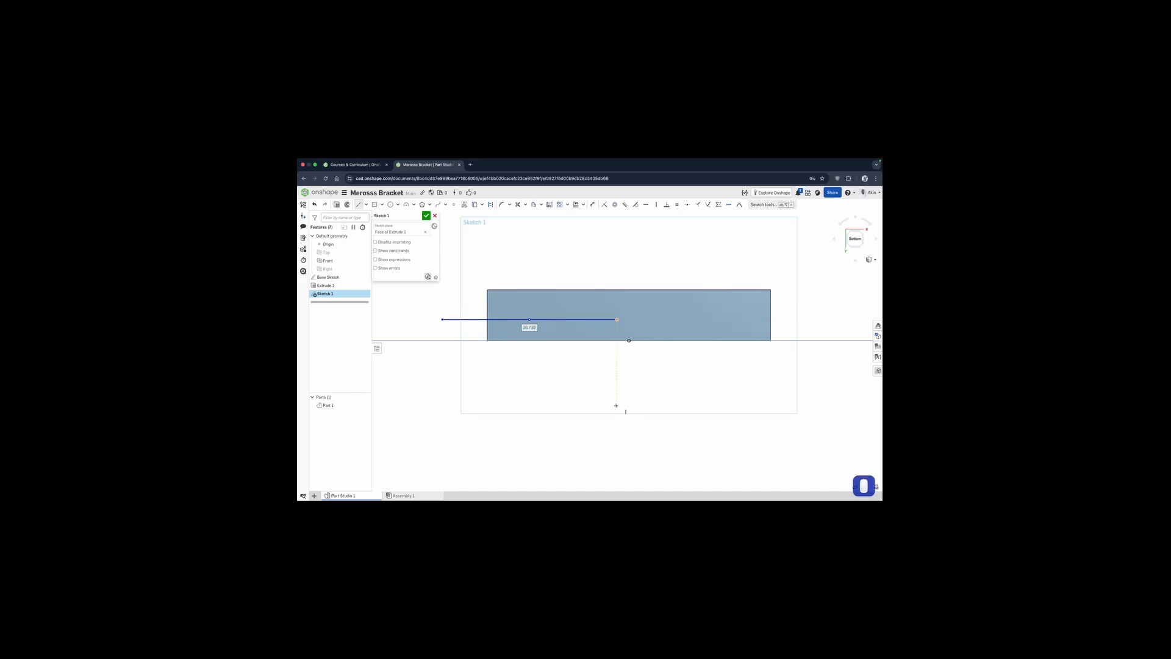
pyautogui.press('Escape')
# Constrain the line's midpoint vertically to the origin, and reposition the line above the face with both ends inside the face's width.
pyautogui.click(657, 205)
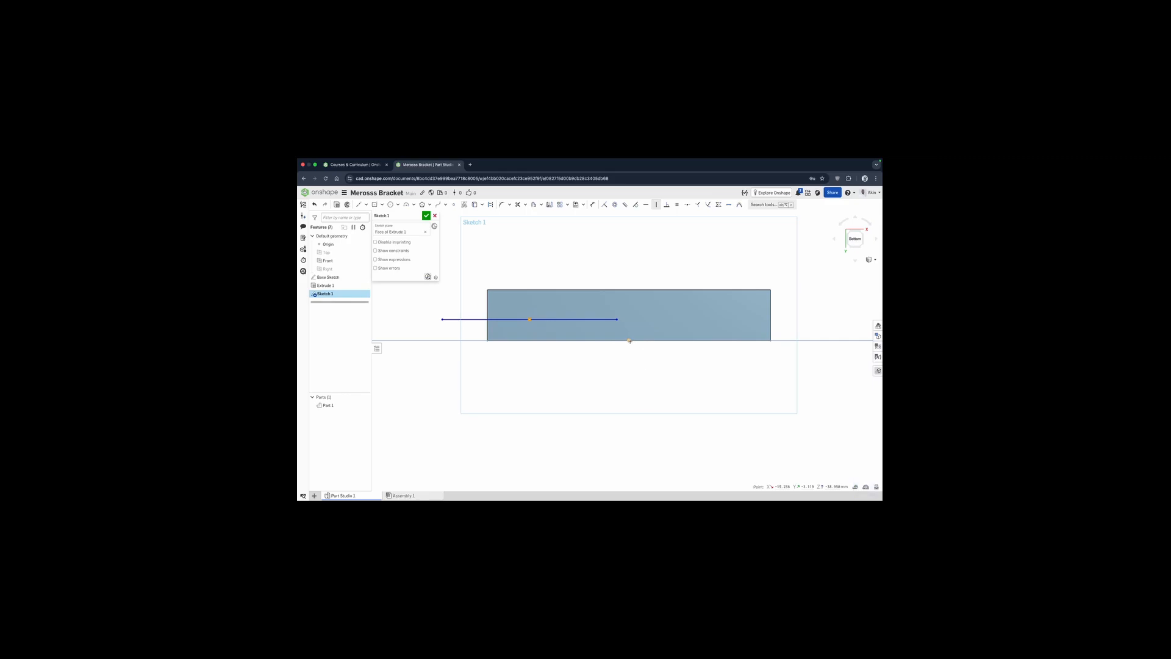
pyautogui.click(629, 340)
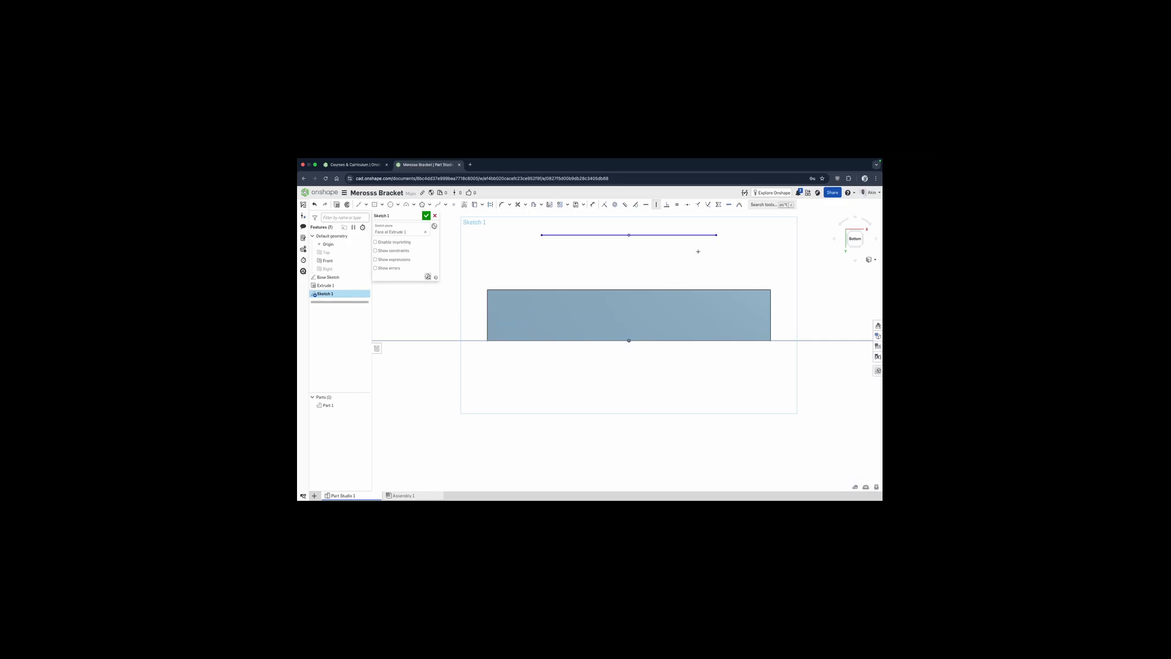
pyautogui.press('Escape')
pyautogui.moveTo(701, 240)
pyautogui.mouseDown()
pyautogui.moveTo(699, 274)
pyautogui.moveTo(701, 259)
pyautogui.moveTo(580, 259)
pyautogui.moveTo(674, 258)
pyautogui.moveTo(620, 261)
pyautogui.moveTo(647, 260)
pyautogui.mouseUp()
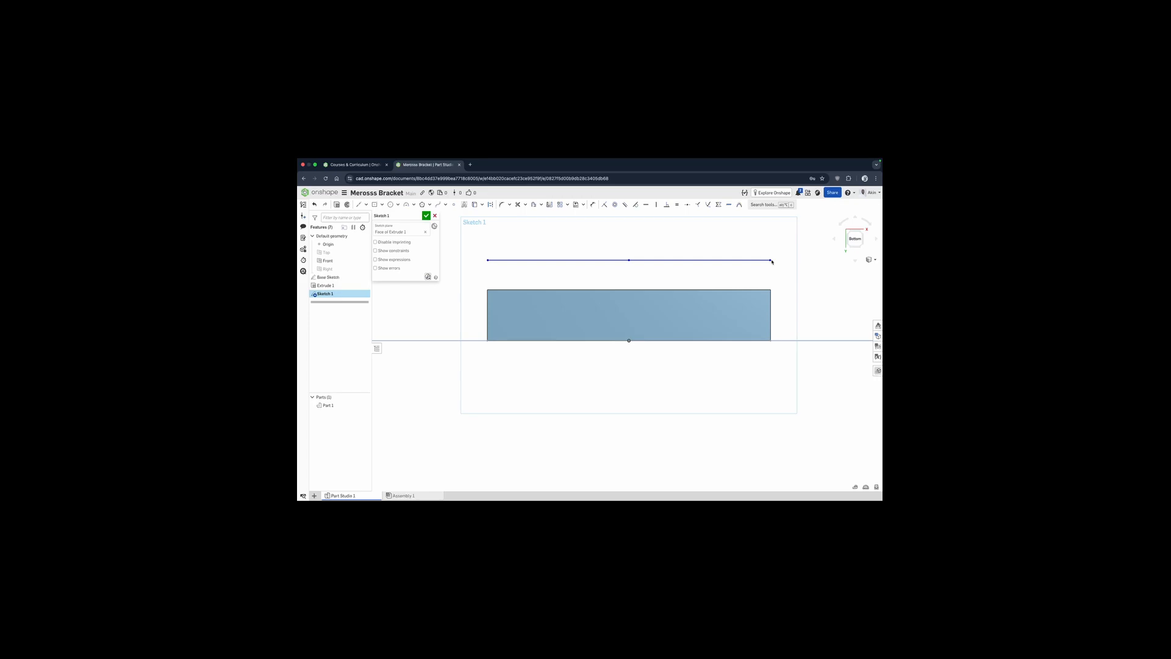
pyautogui.moveTo(771, 261)
pyautogui.mouseDown()
pyautogui.moveTo(805, 258)
pyautogui.moveTo(721, 262)
pyautogui.mouseUp()
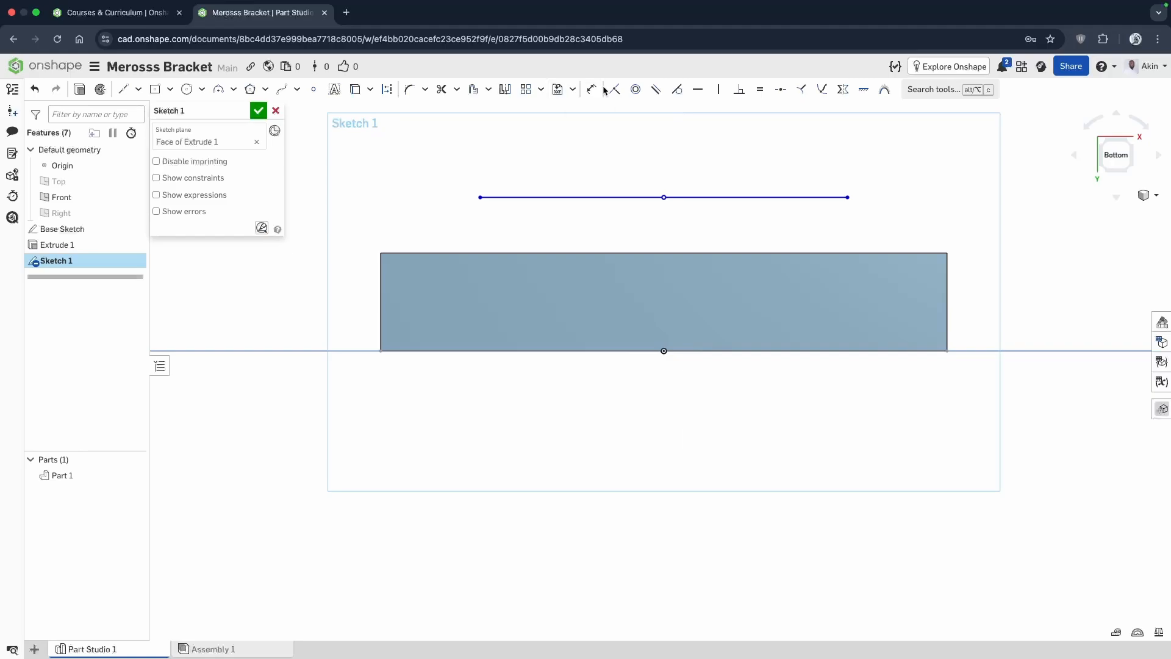
# Dimension the vertical distance between the line's midpoint and the origin as 2.5 mm, placed outside the face's right edge.
pyautogui.click(593, 91)
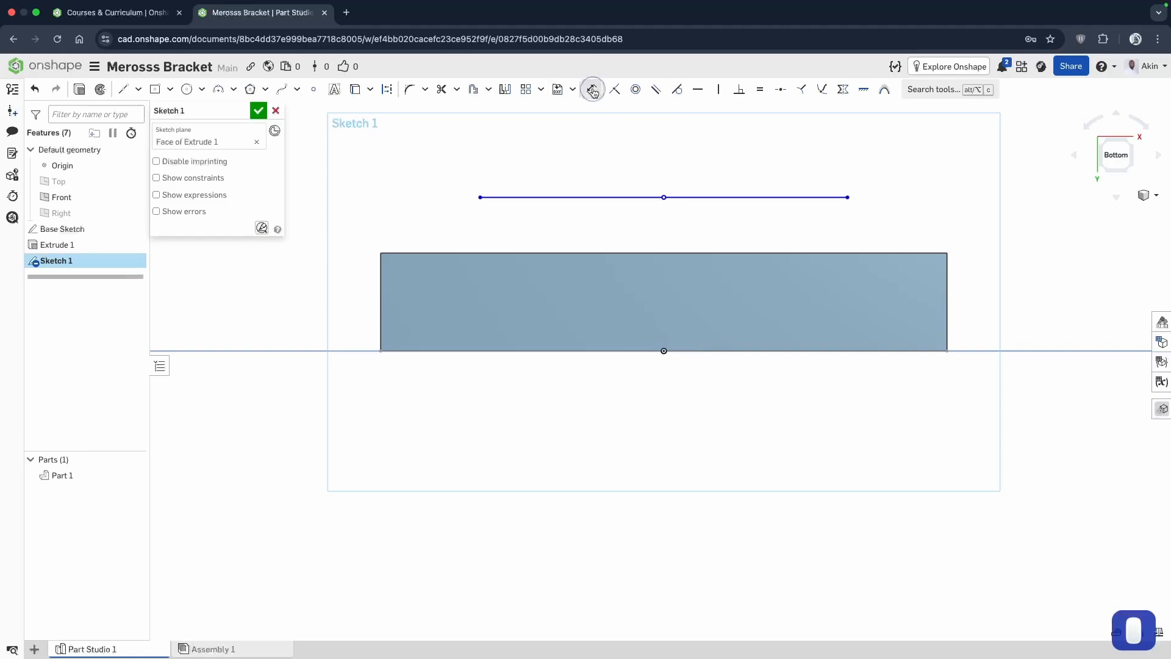
pyautogui.click(663, 197)
pyautogui.click(665, 351)
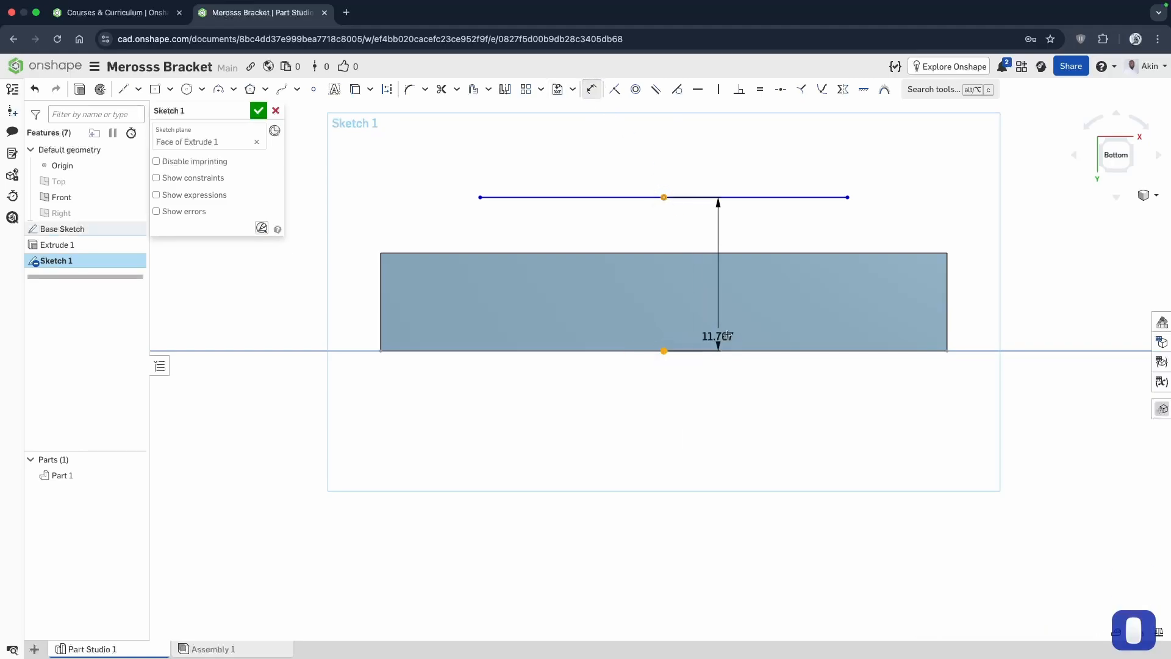
pyautogui.click(992, 299)
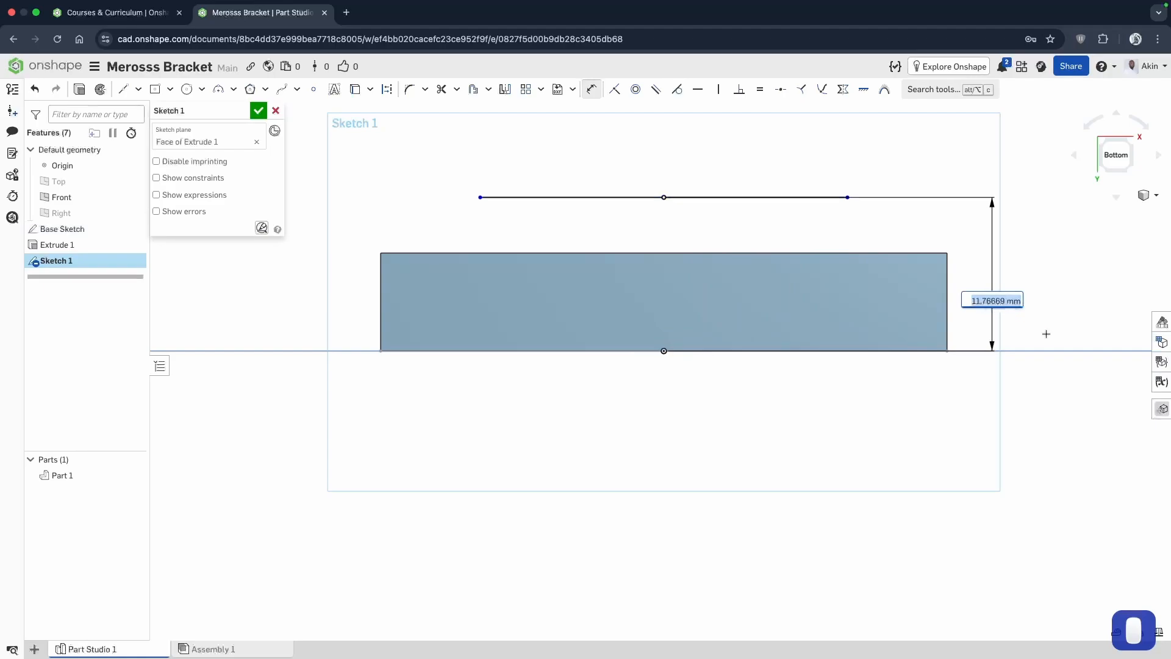
pyautogui.write('2.5')
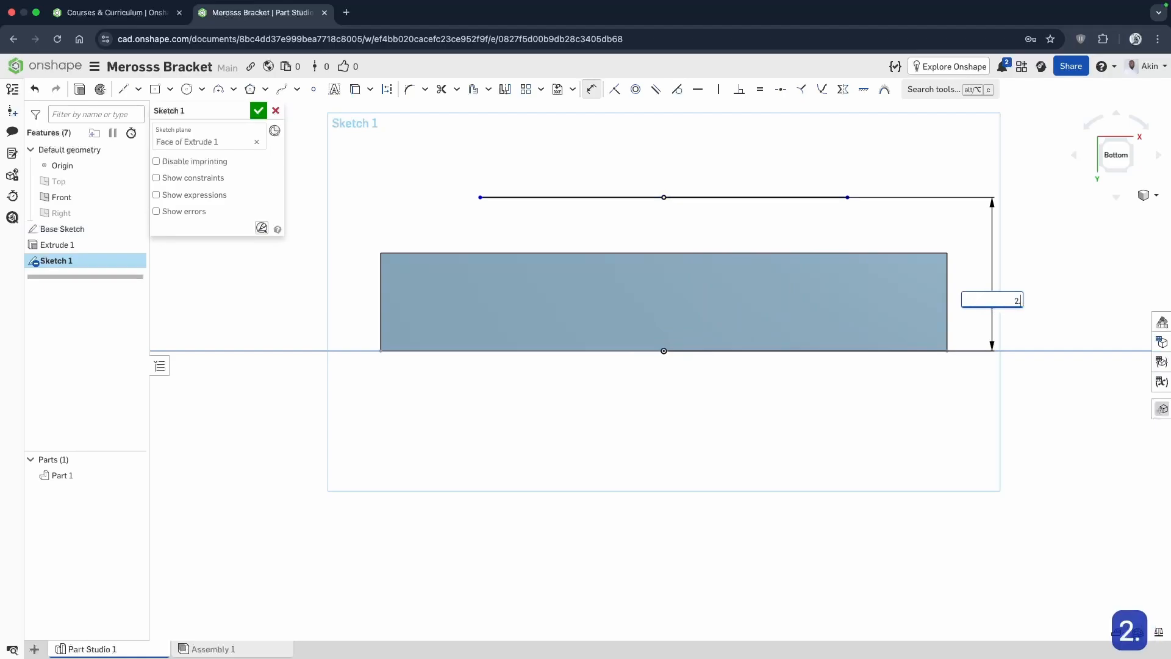
pyautogui.press('Return')
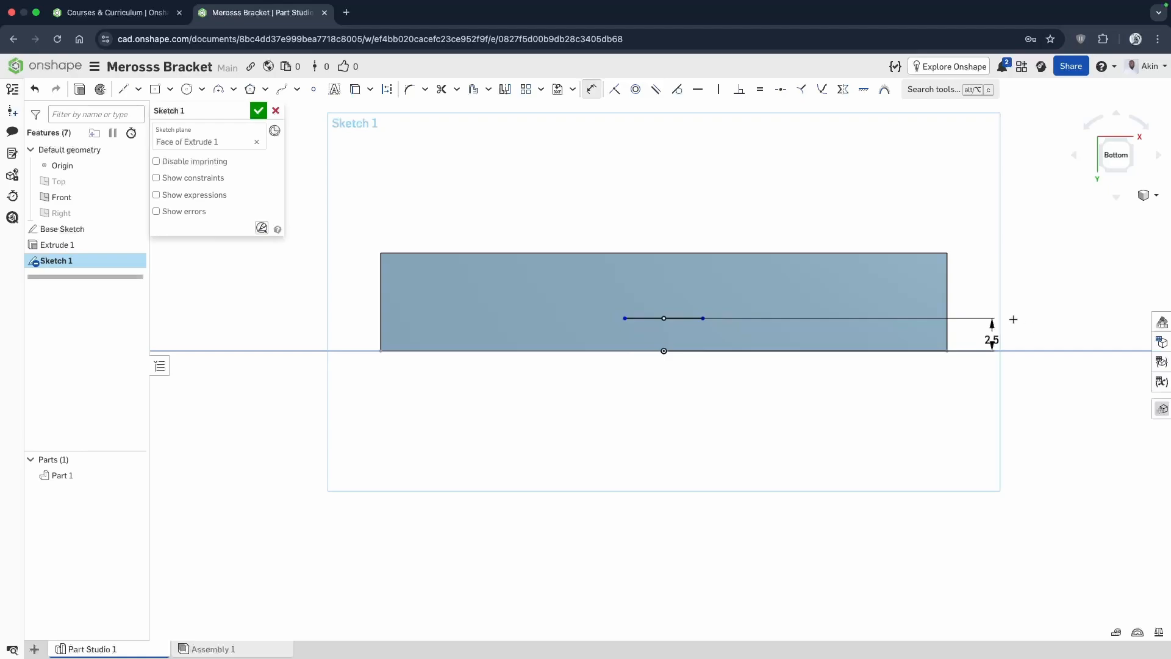
pyautogui.press('Escape')
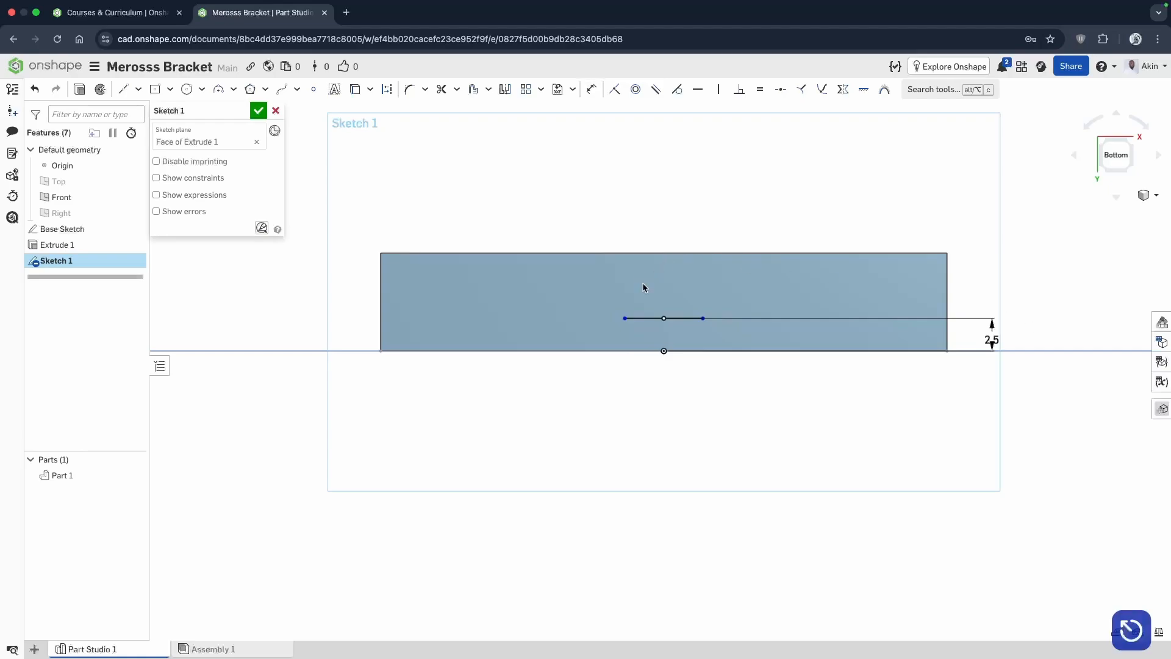
# Stretch the horizontal line outward and dimension its end-to-end length as 38.6 mm below the face.
pyautogui.click(678, 319)
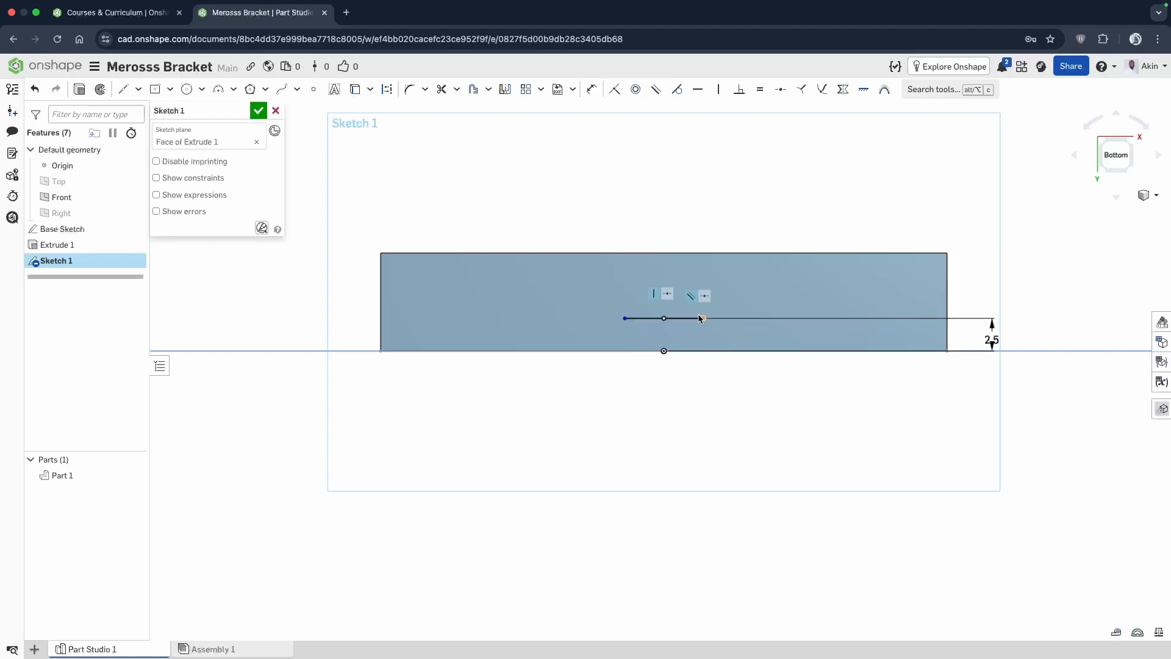
pyautogui.moveTo(704, 318); pyautogui.dragTo(850, 318)
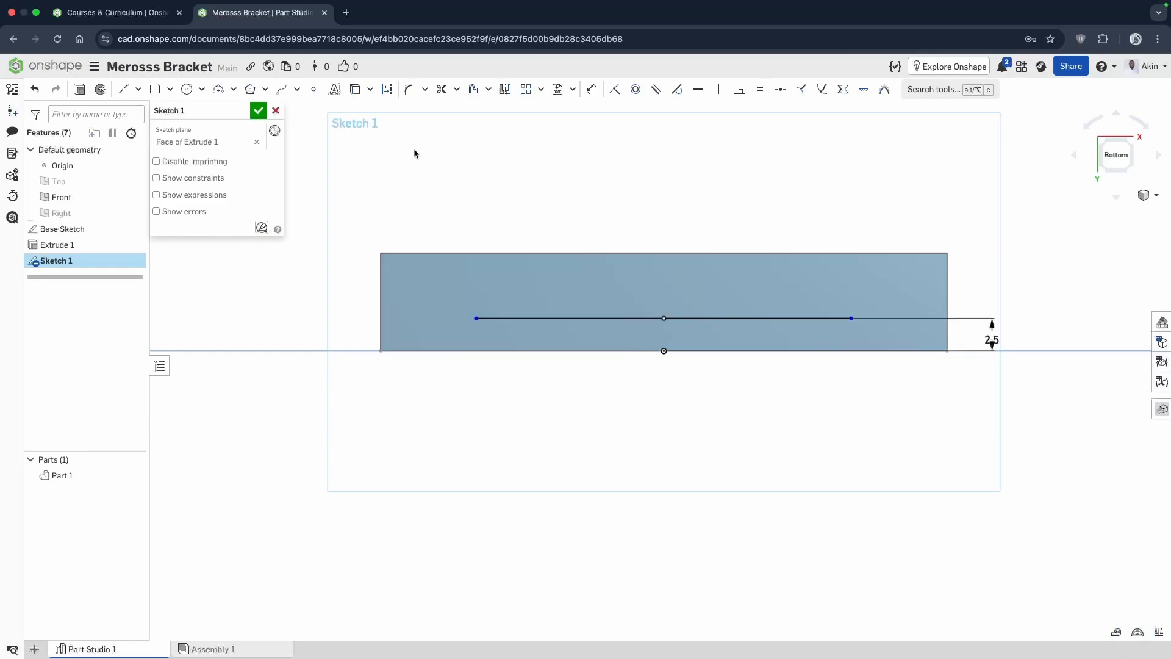
pyautogui.click(591, 89)
pyautogui.click(477, 318)
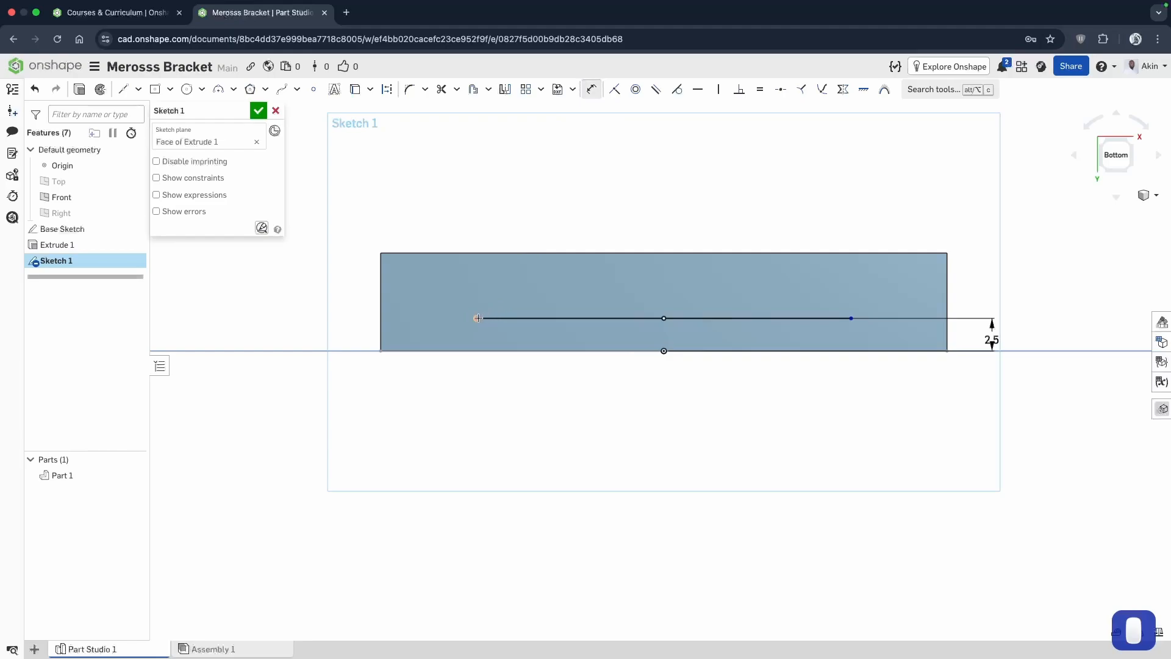
pyautogui.click(851, 318)
pyautogui.click(702, 460)
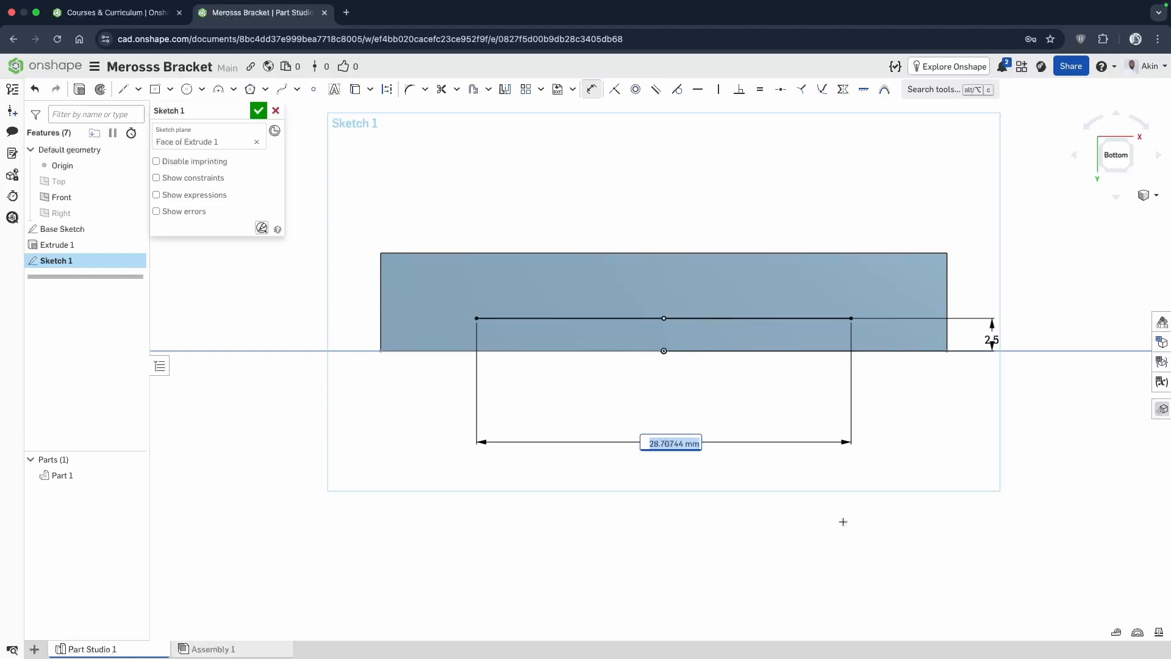
pyautogui.write('38.6')
pyautogui.press('Return')
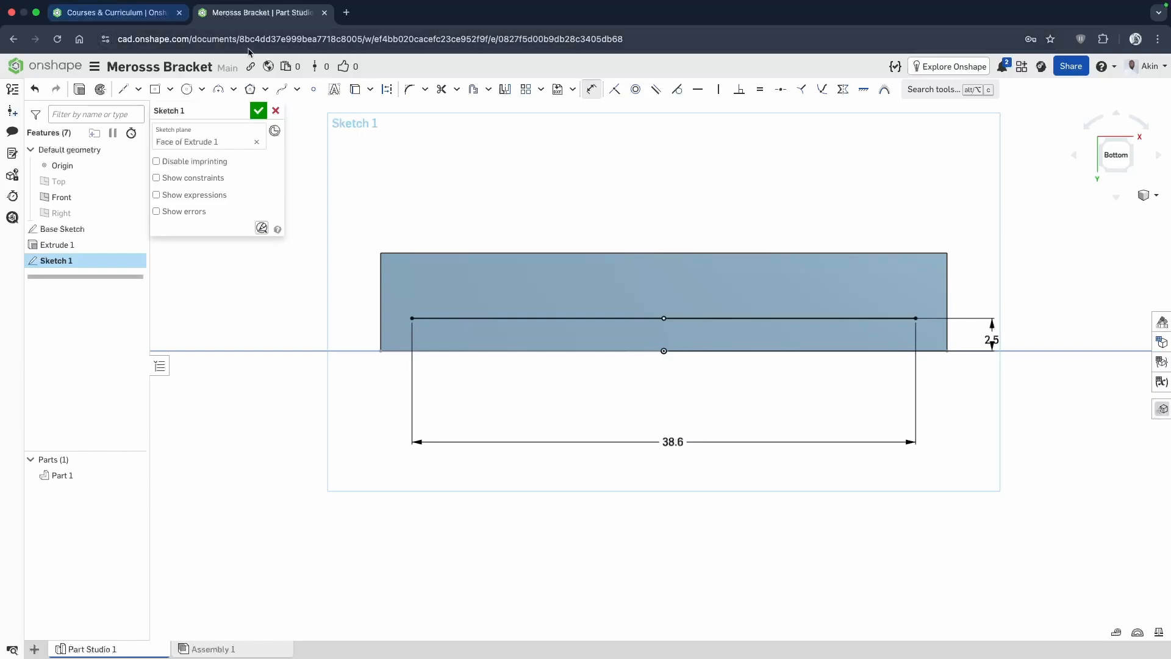
# Draw a vertical line about 2.3 mm long upward from the left endpoint of the 38.6 mm line.
pyautogui.click(138, 90)
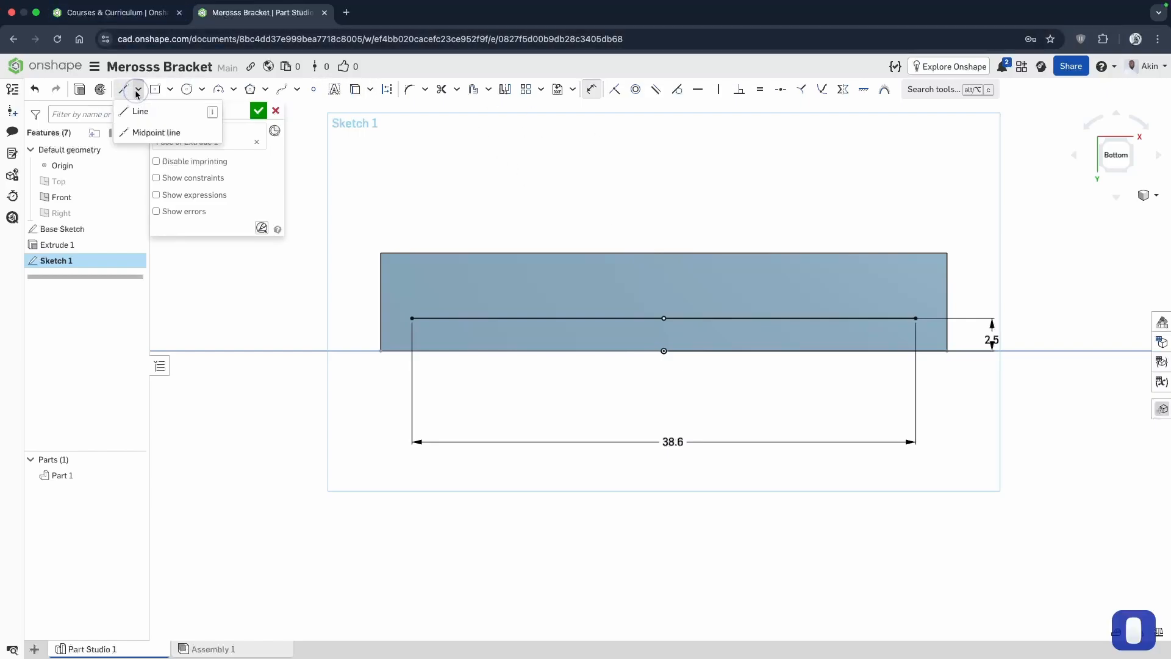
pyautogui.click(133, 112)
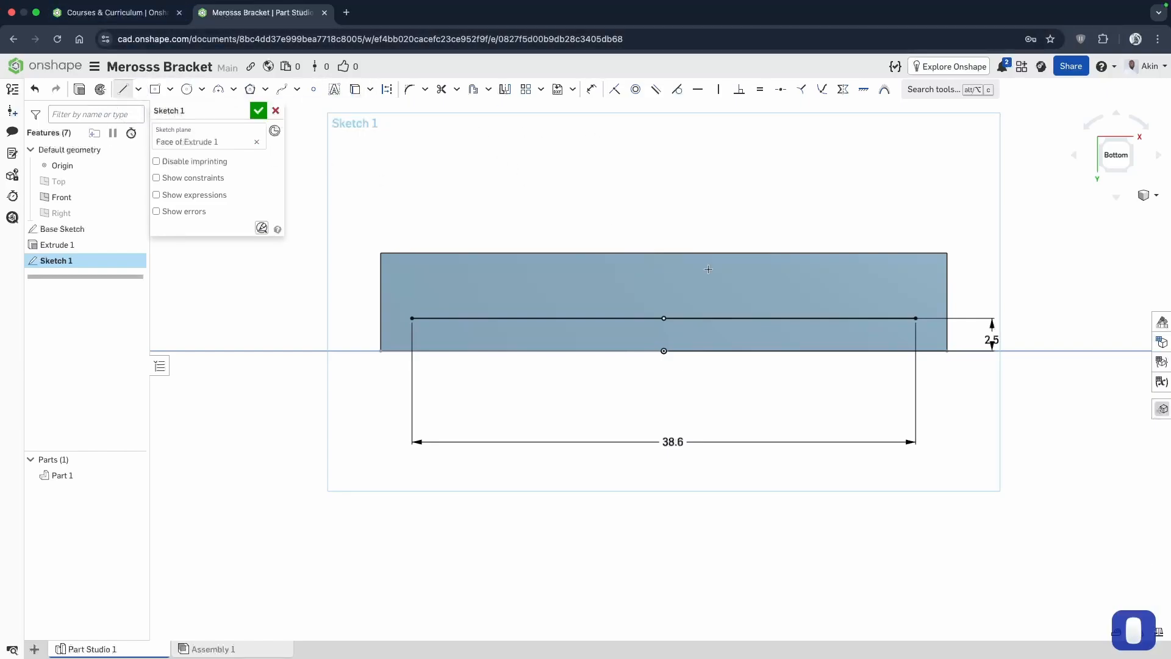
pyautogui.click(411, 318)
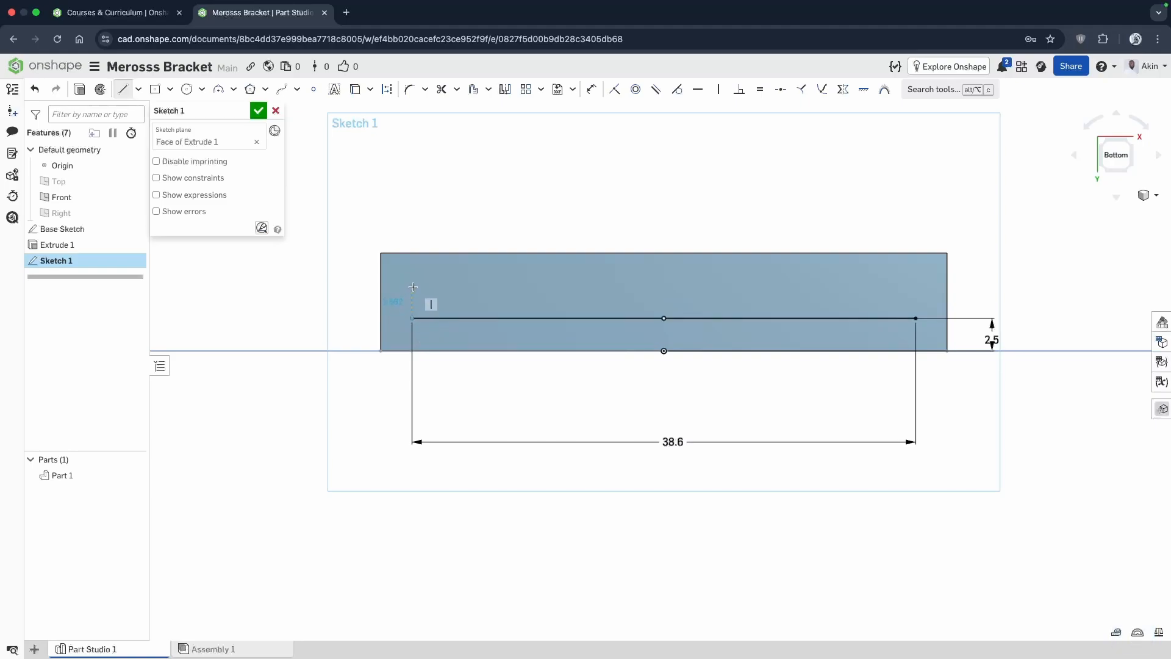
pyautogui.click(413, 287)
pyautogui.press('Escape')
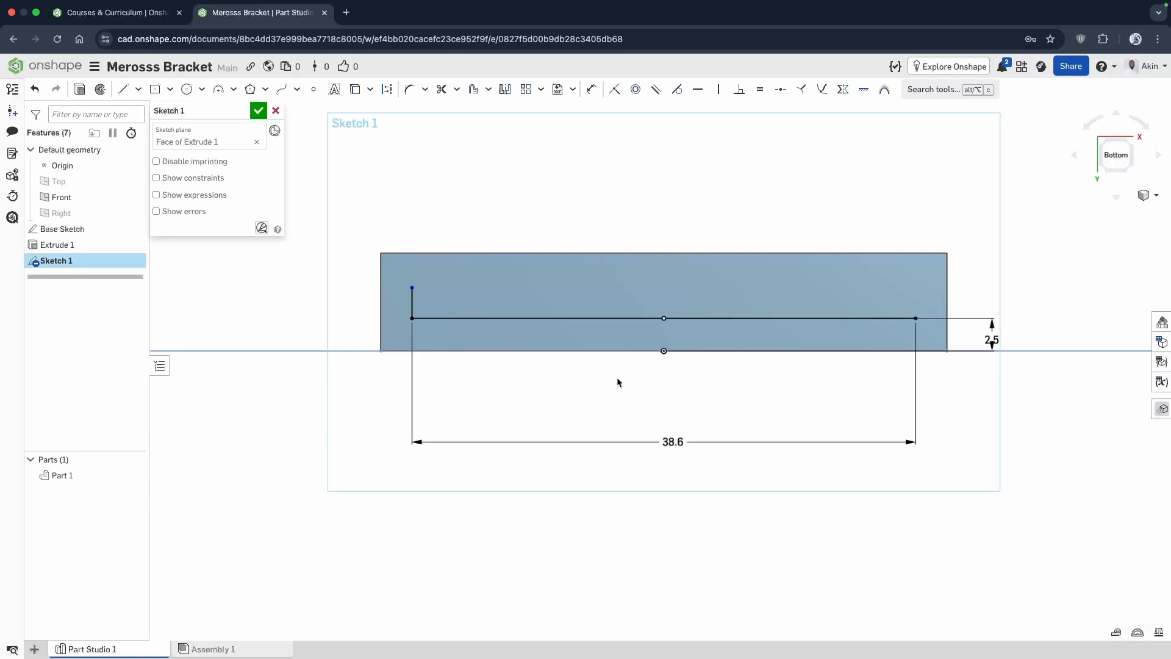
# Dimension the short vertical line's length as 2.7 mm, placed outside the face's left edge.
pyautogui.click(591, 89)
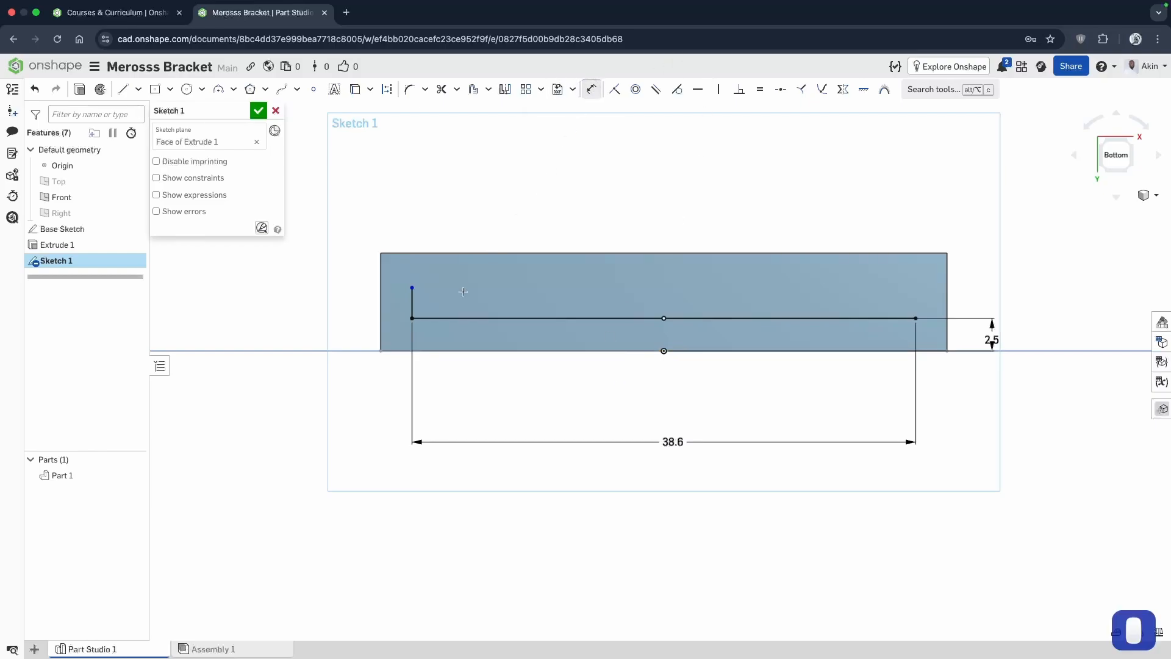
pyautogui.click(413, 303)
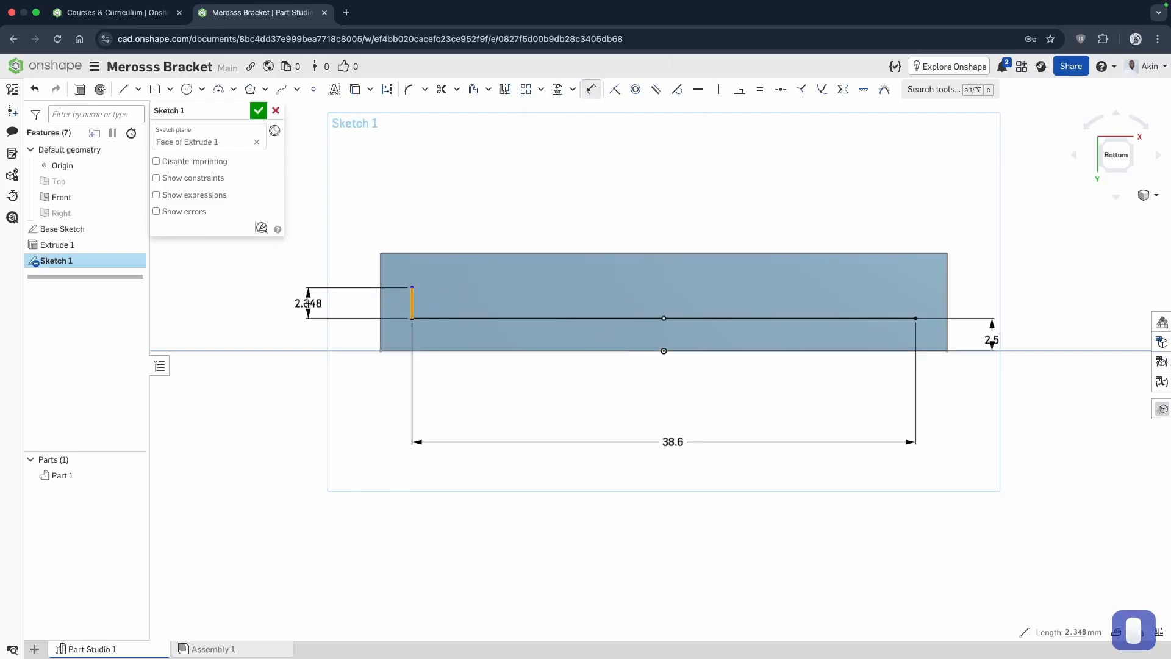
pyautogui.click(308, 303)
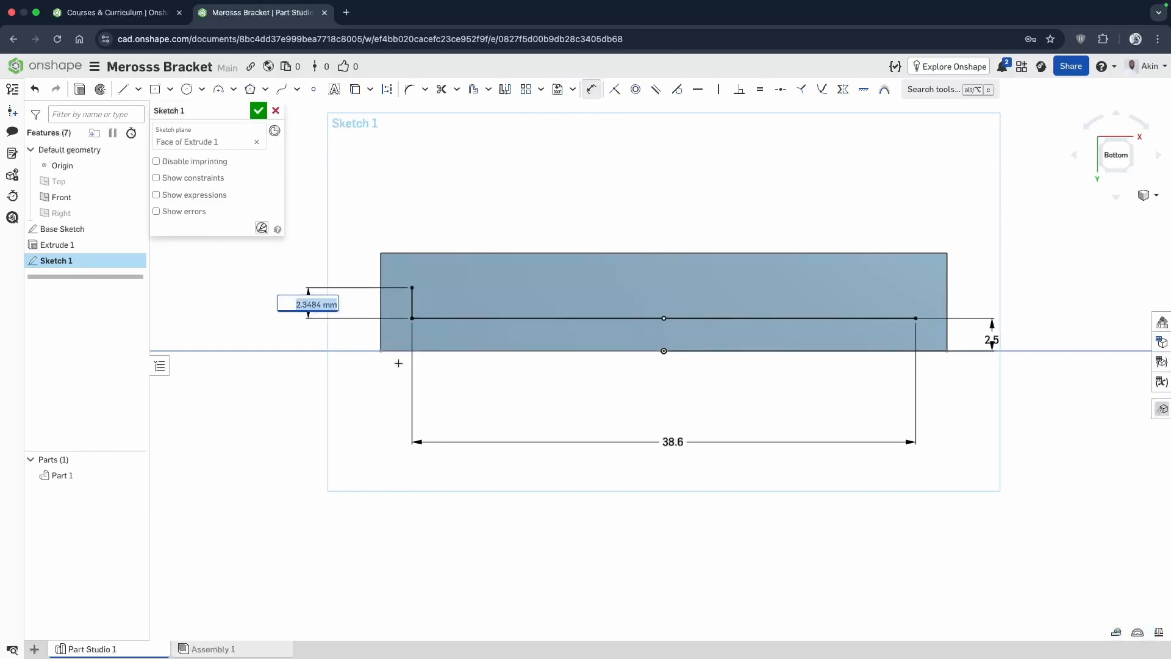
pyautogui.write('2.7')
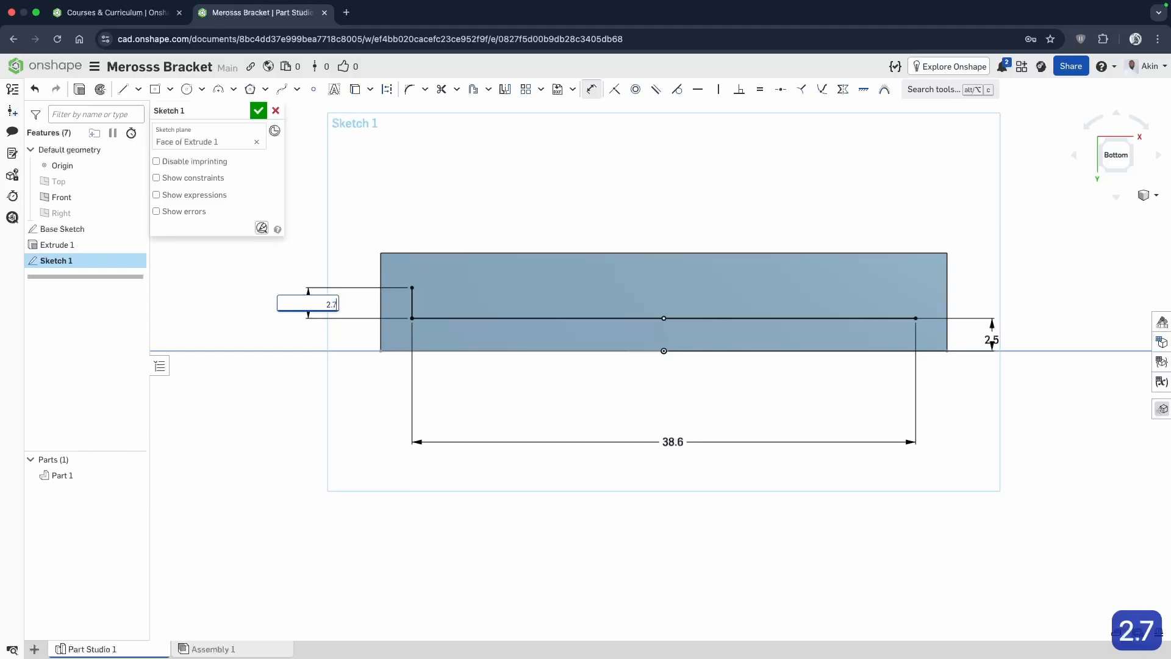
pyautogui.press('Return')
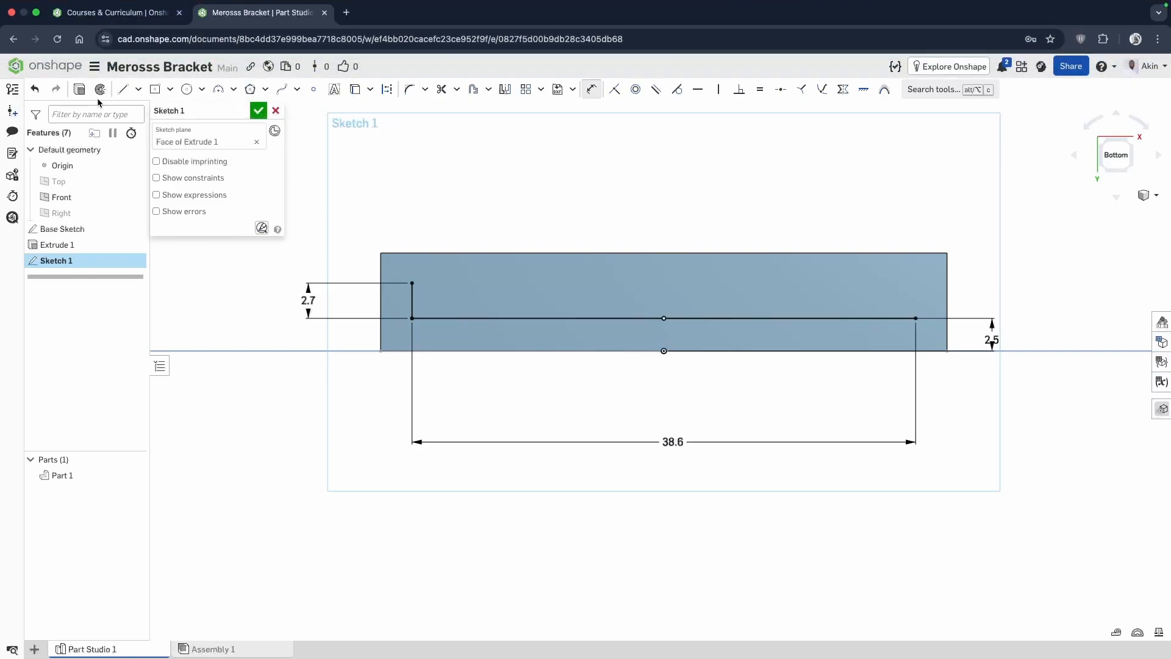
# Draw a horizontal line about 2.8 mm long inward from the upper end of the 2.7 mm vertical line.
pyautogui.click(122, 89)
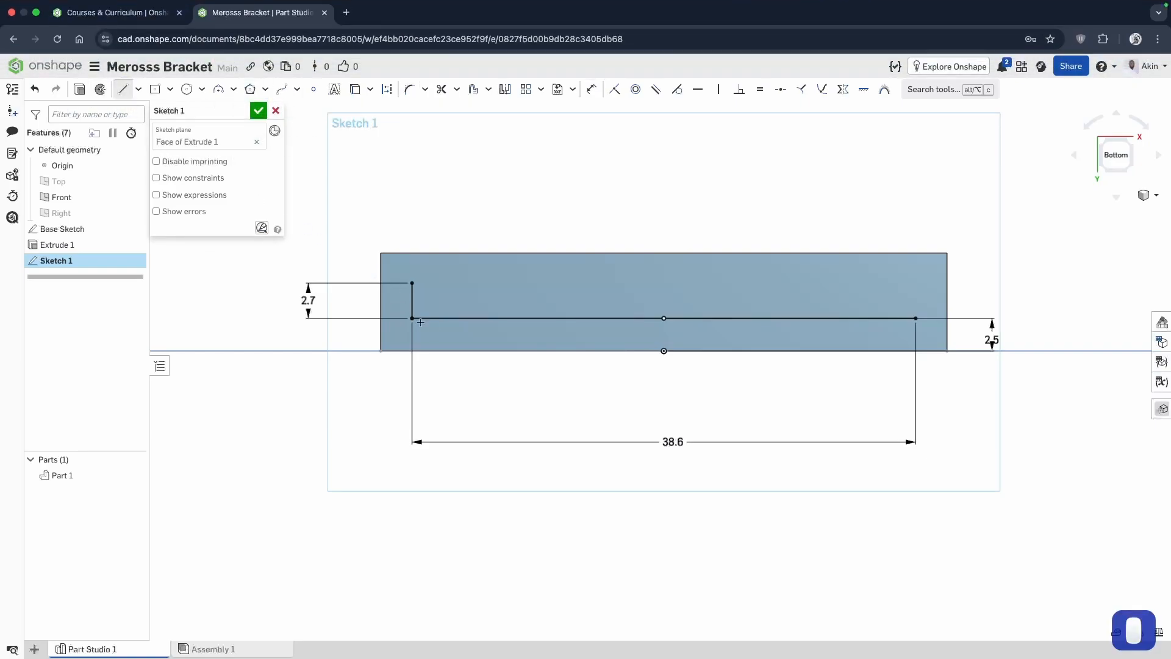
pyautogui.click(411, 282)
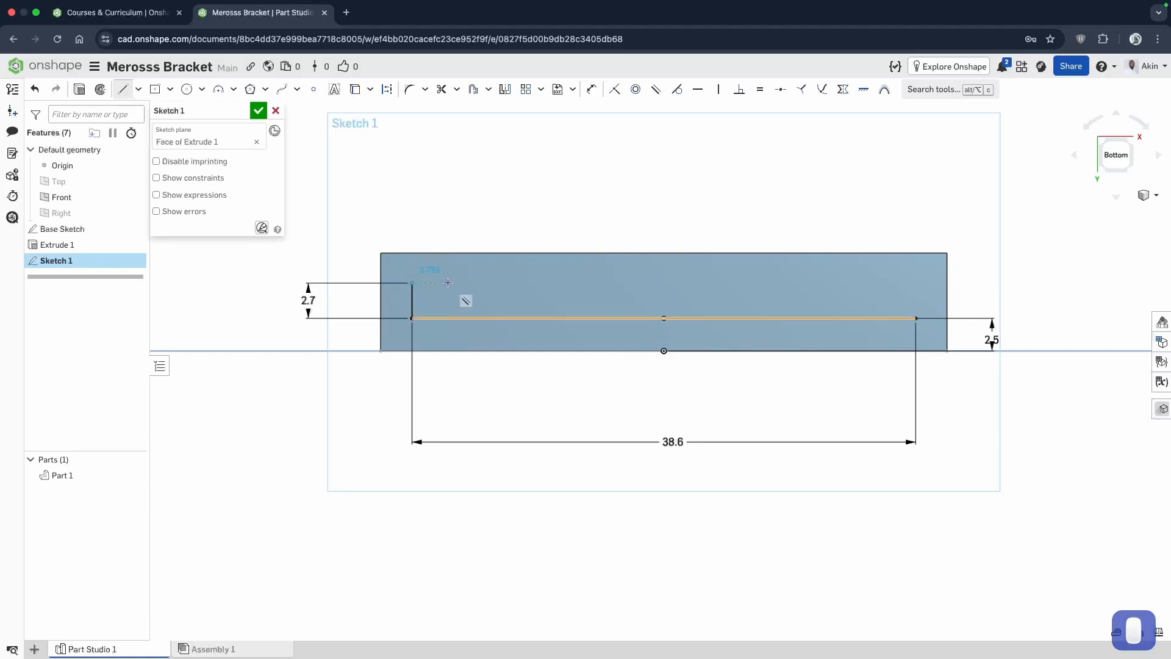
pyautogui.click(448, 282)
pyautogui.press('Escape')
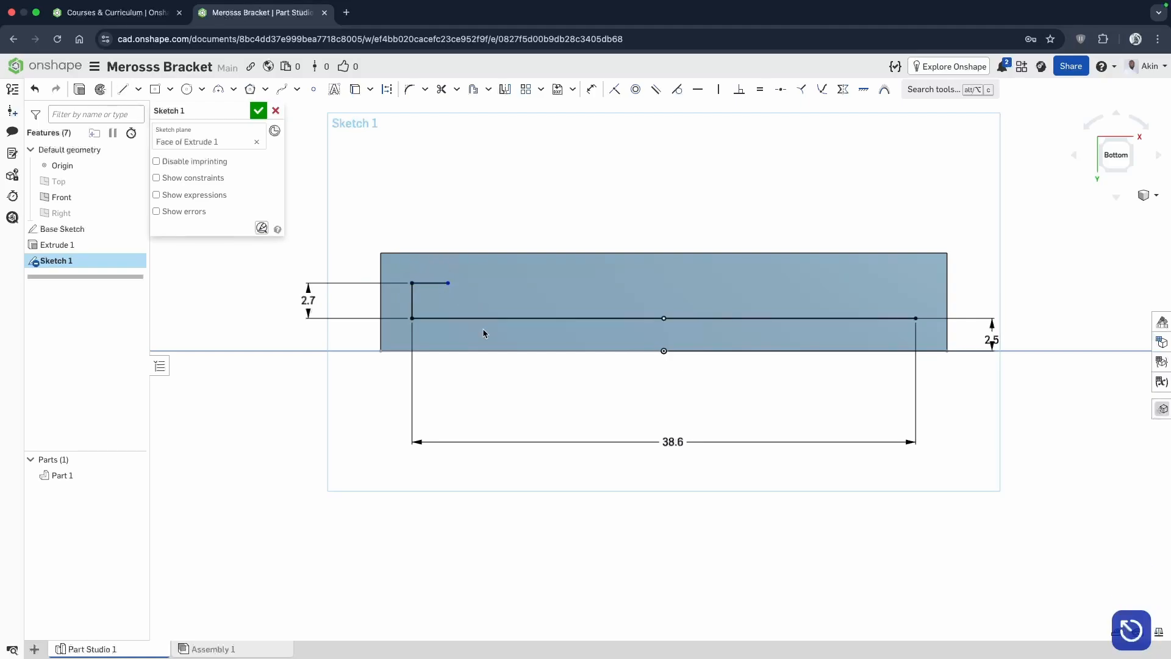
# Dimension the short upper horizontal line's length as 2 mm, placed above the face.
pyautogui.click(590, 89)
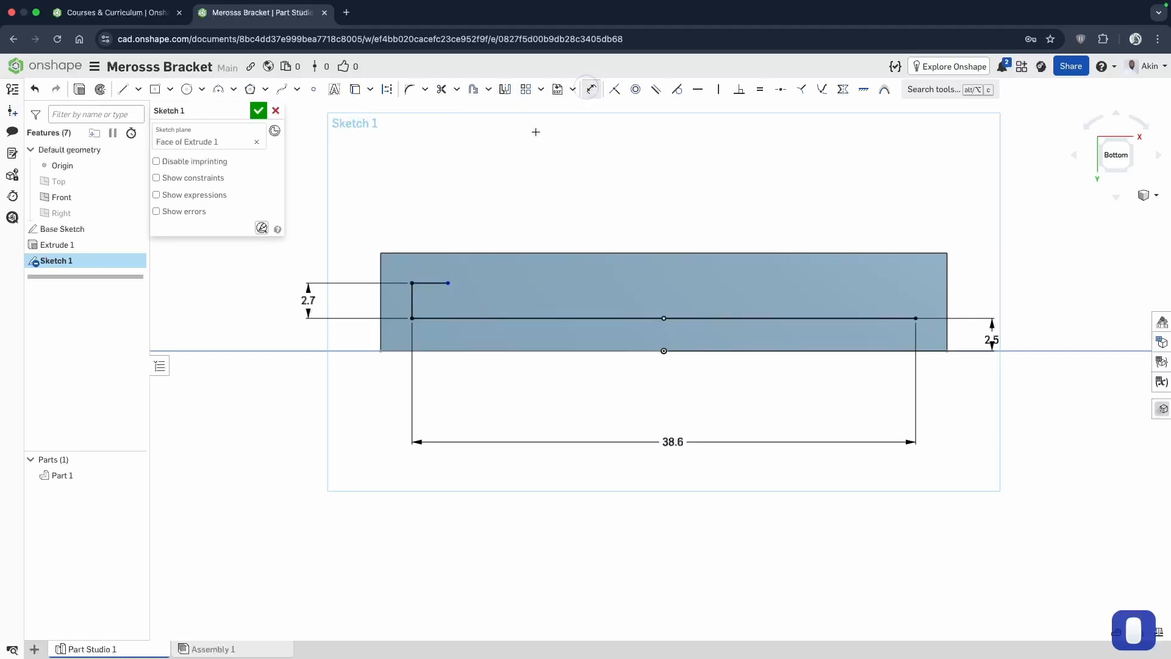
pyautogui.click(430, 283)
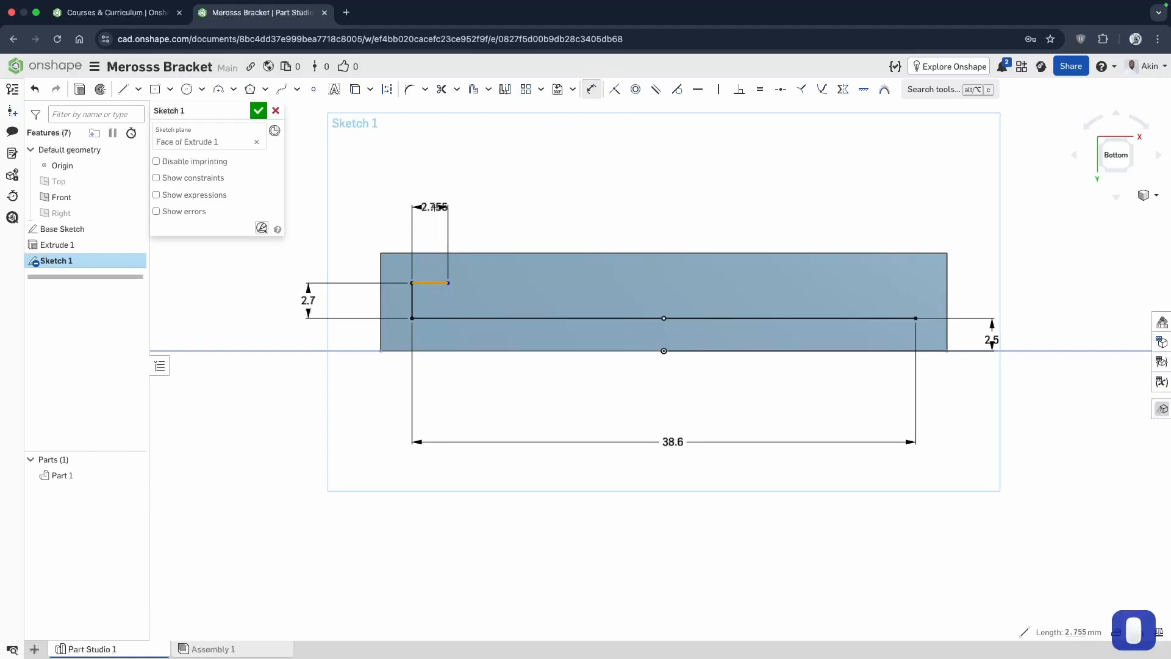
pyautogui.click(466, 202)
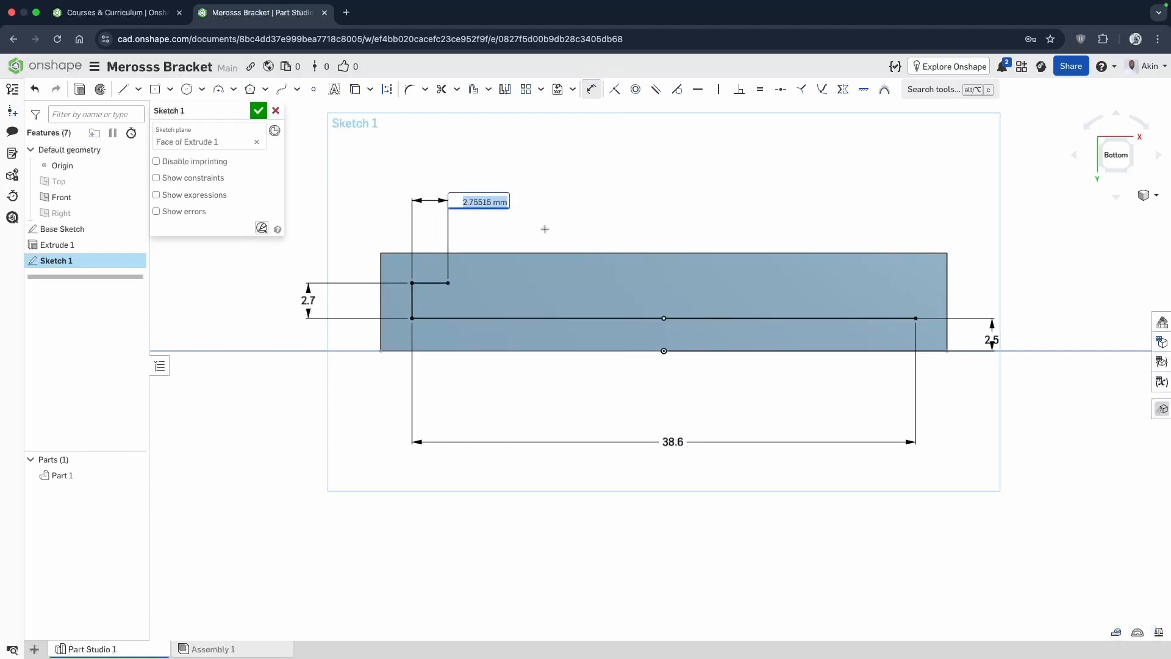
pyautogui.write('2')
pyautogui.press('Return')
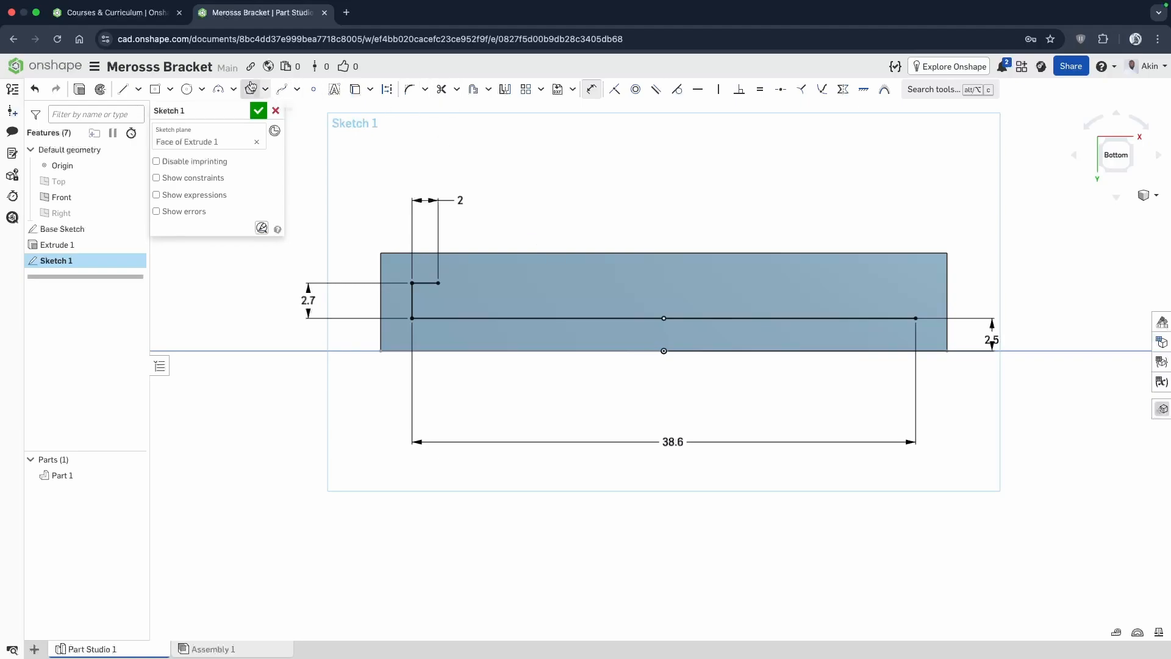
# Draw a vertical line about 2.3 mm long from the inner end of the 2 mm line up to the face's upper edge.
pyautogui.click(122, 89)
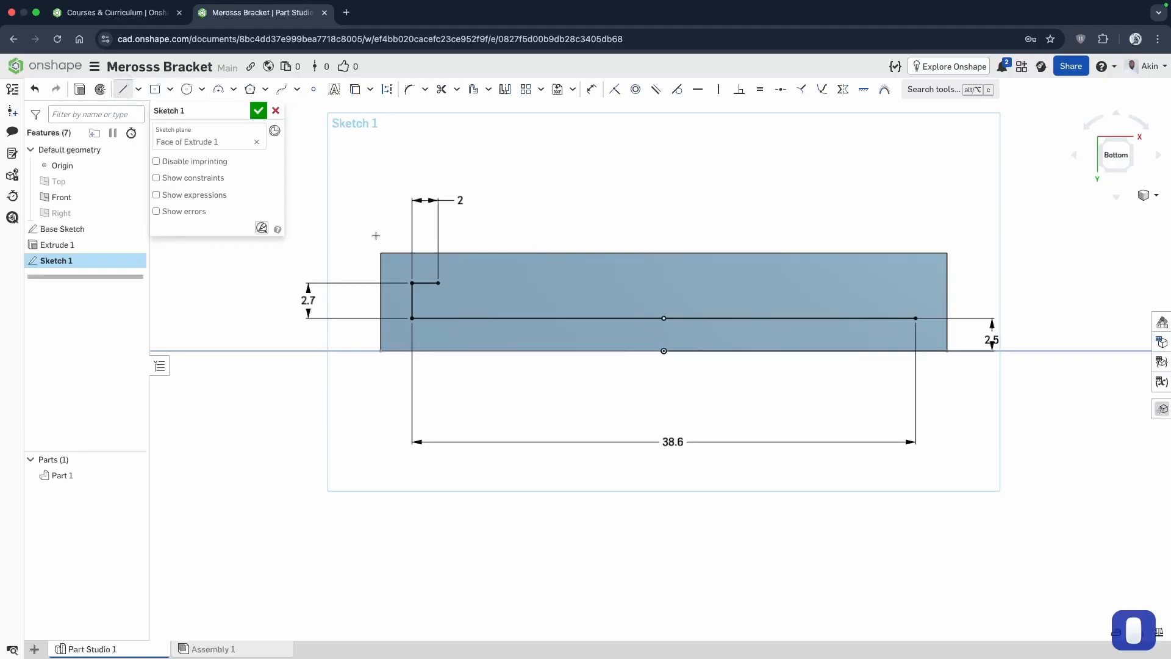
pyautogui.click(438, 282)
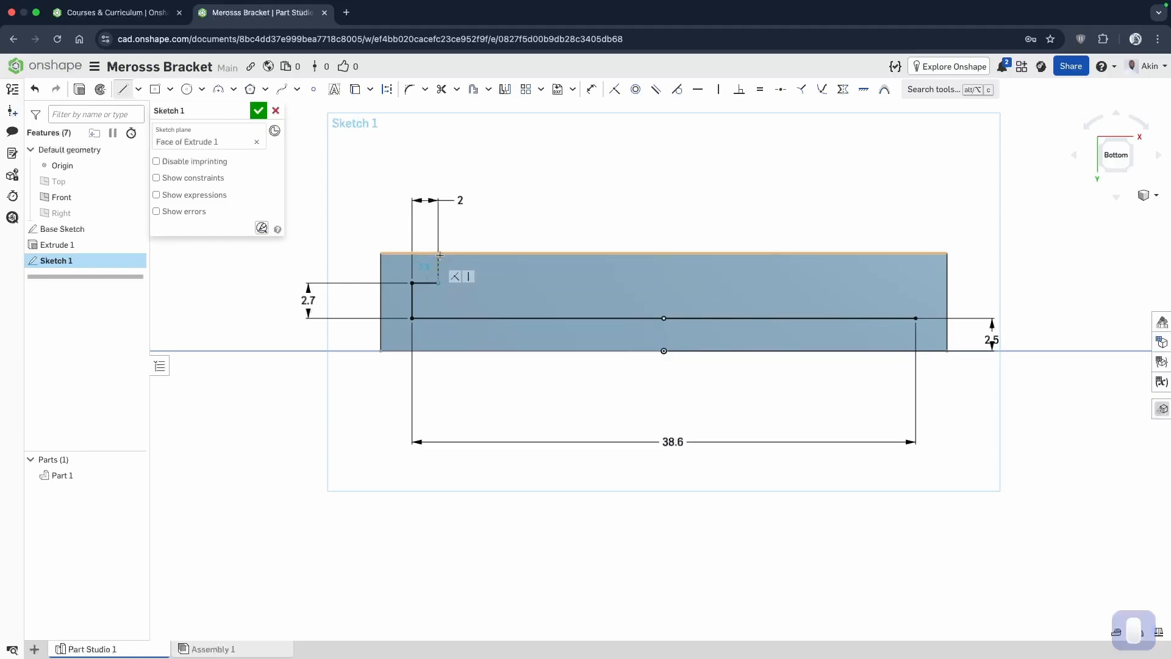
pyautogui.click(439, 253)
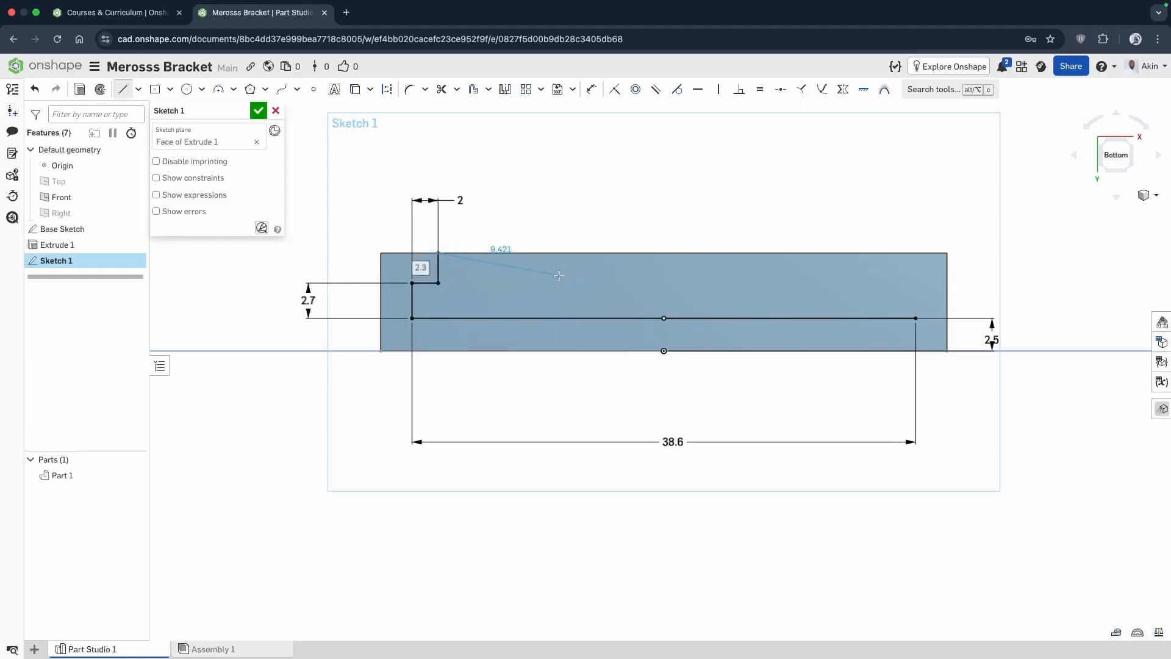
pyautogui.press('Escape')
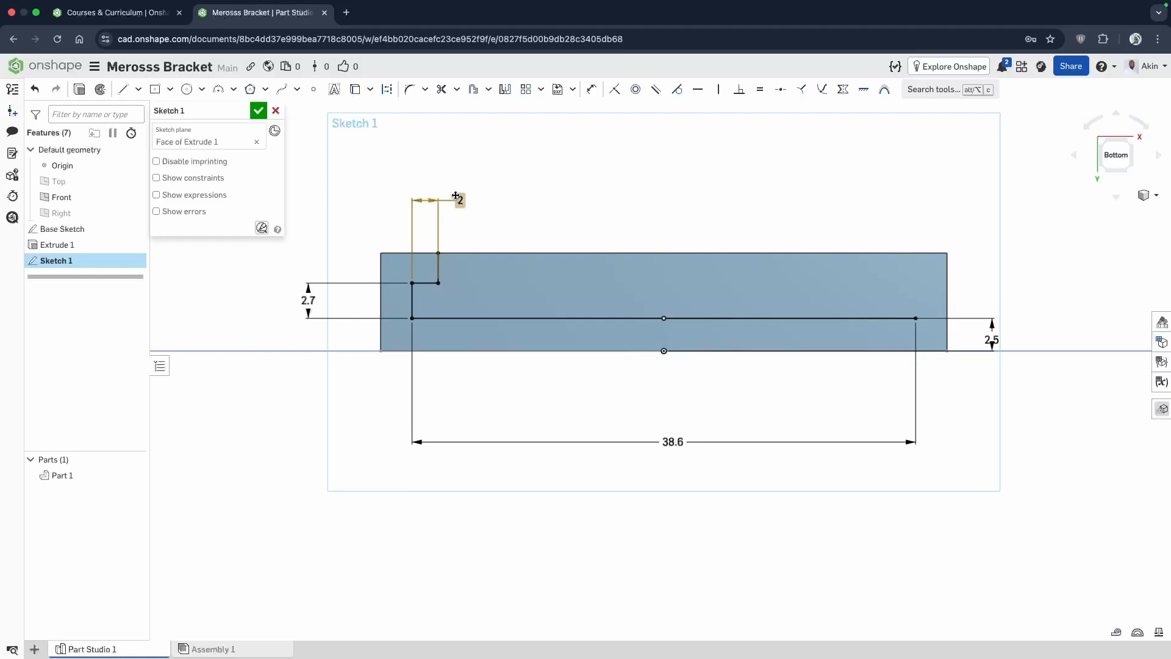
# Reposition the 2 mm dimension text beyond the face's left edge, just above the 2.7 mm dimension.
pyautogui.moveTo(458, 200)
pyautogui.mouseDown()
pyautogui.moveTo(460, 225)
pyautogui.moveTo(332, 272)
pyautogui.moveTo(322, 261)
pyautogui.mouseUp()
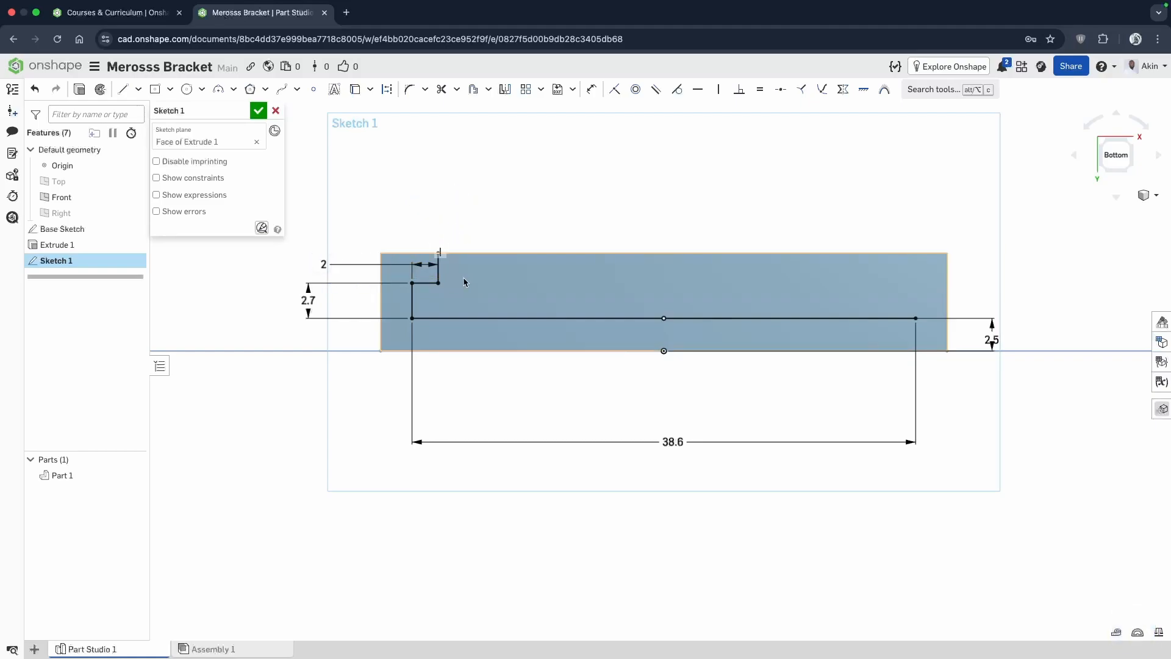
pyautogui.scroll(1, 438, 265)
pyautogui.scroll(-3, 438, 265)
pyautogui.scroll(5, 437, 262)
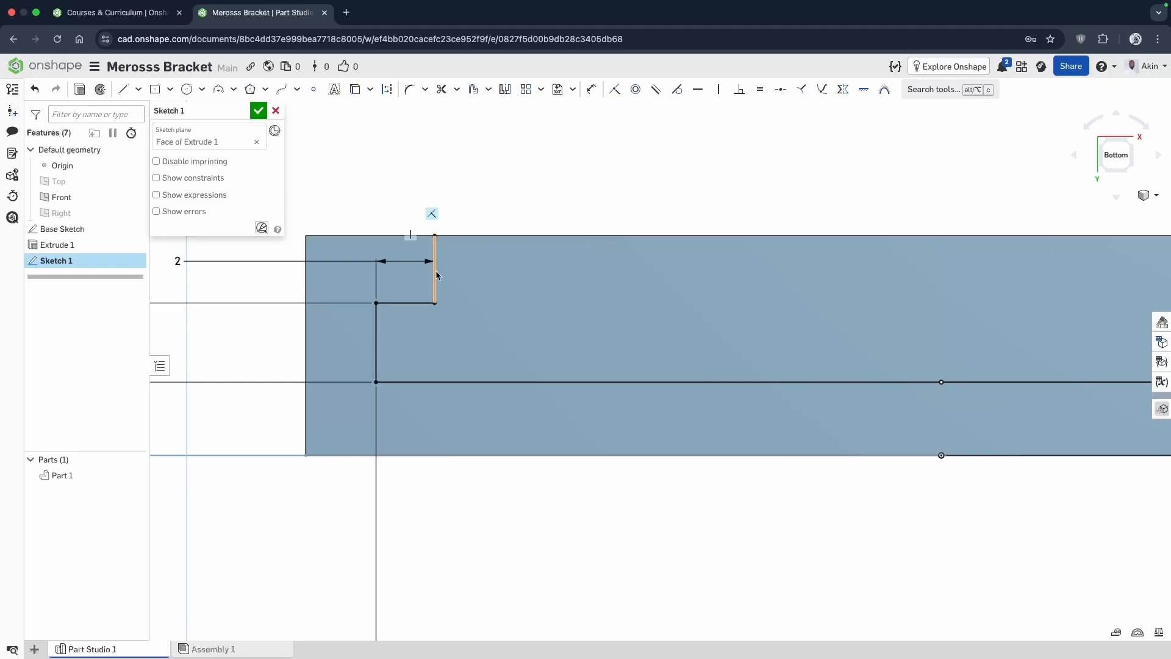
pyautogui.scroll(3, 436, 270)
pyautogui.scroll(-2, 431, 278)
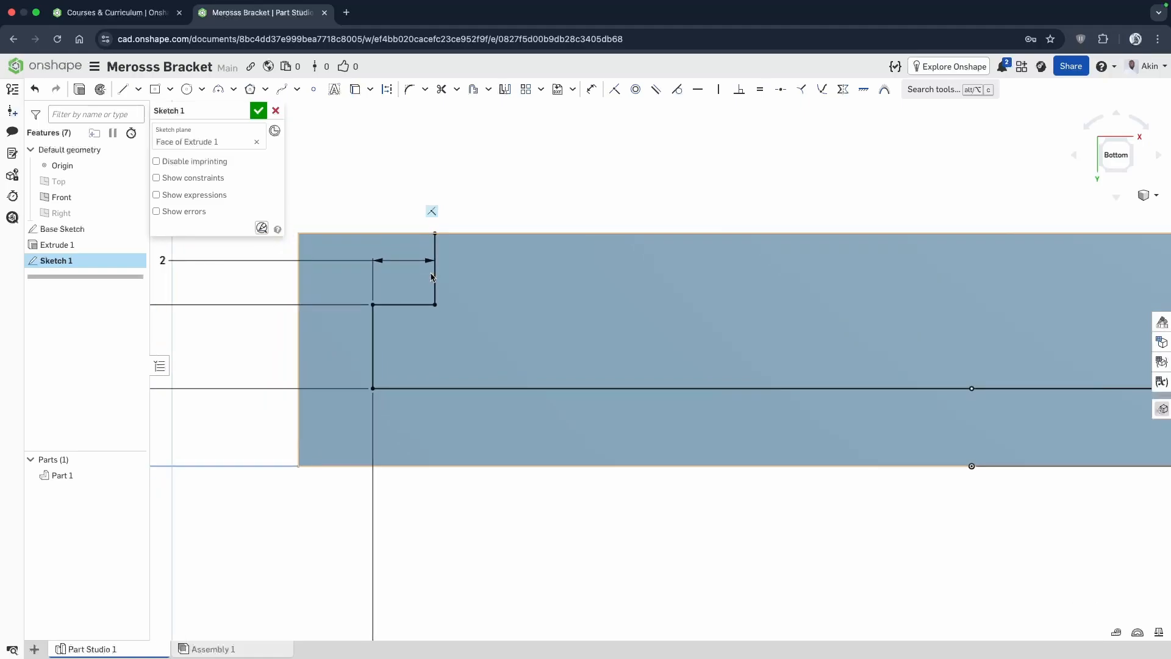
pyautogui.scroll(-2, 462, 214)
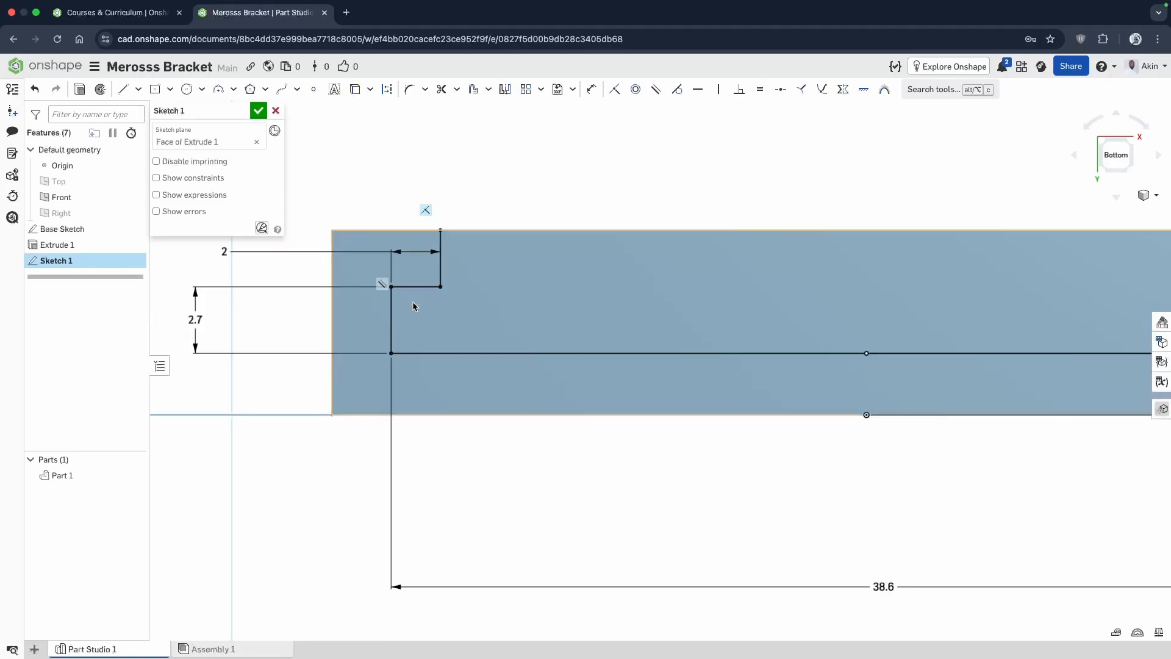
pyautogui.scroll(-3, 413, 306)
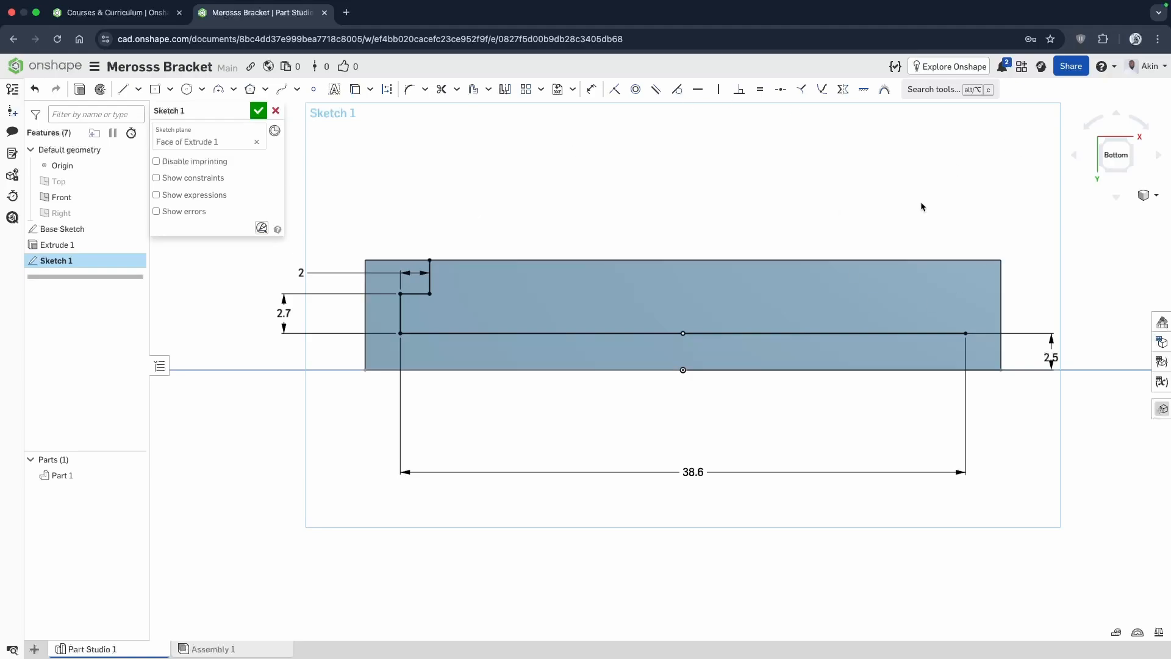
# Draw a vertical line 7.5 mm long from the origin to the midpoint of the face's upper edge.
pyautogui.click(122, 89)
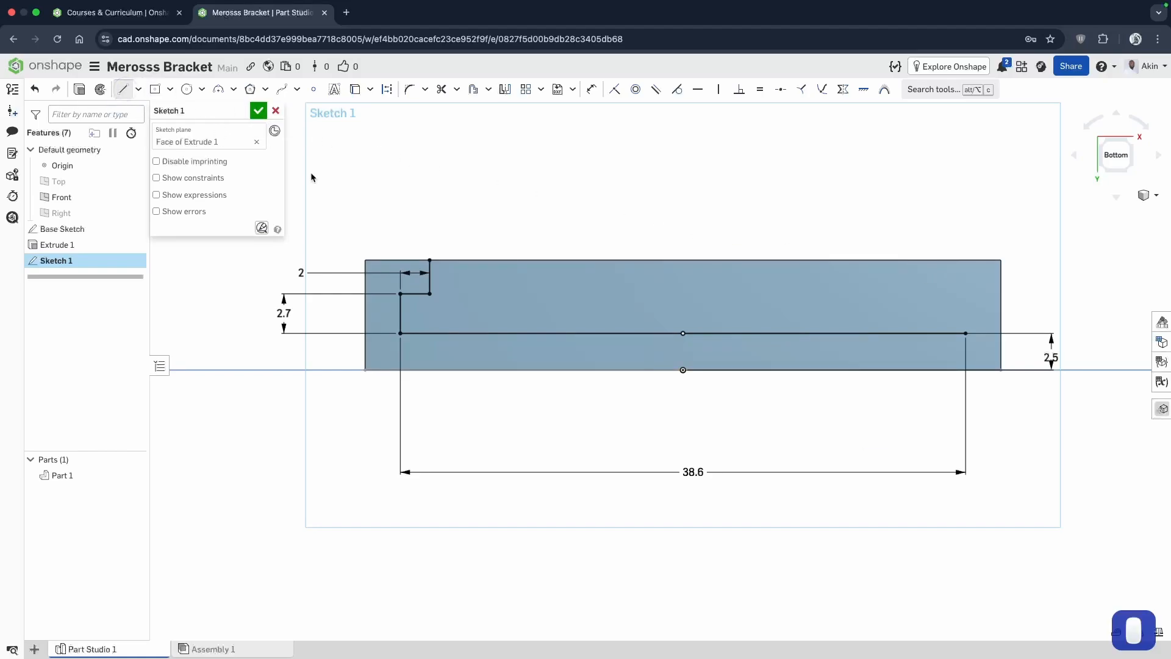
pyautogui.click(682, 370)
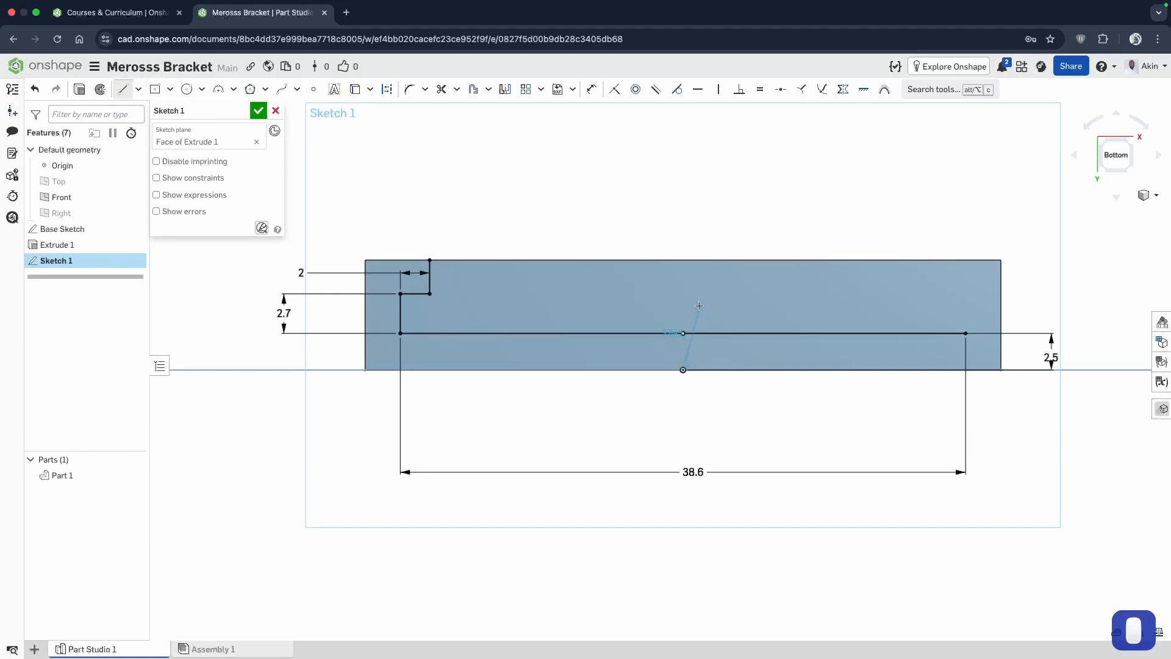
pyautogui.click(681, 261)
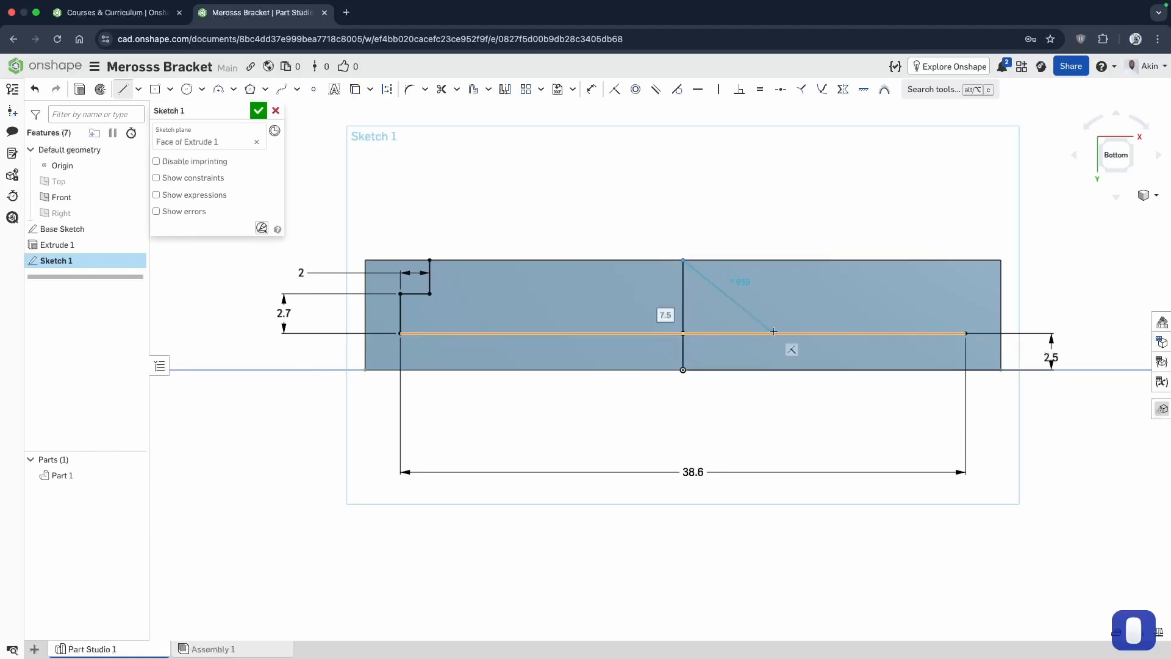
pyautogui.press('Escape')
pyautogui.click(773, 333)
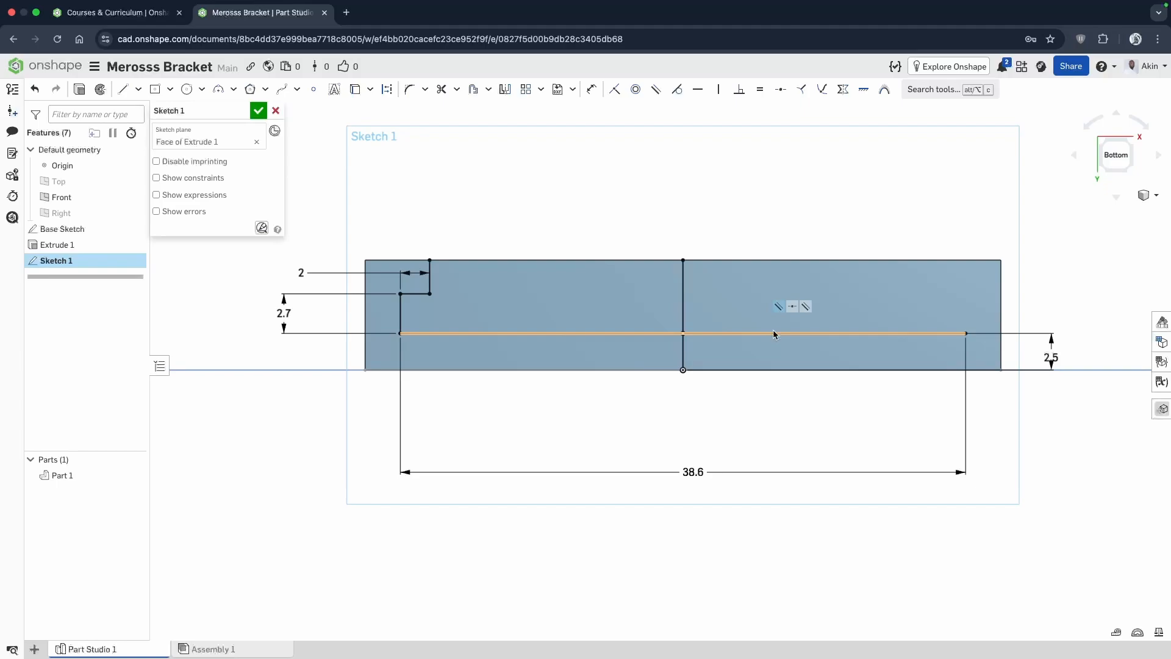
pyautogui.press('Escape')
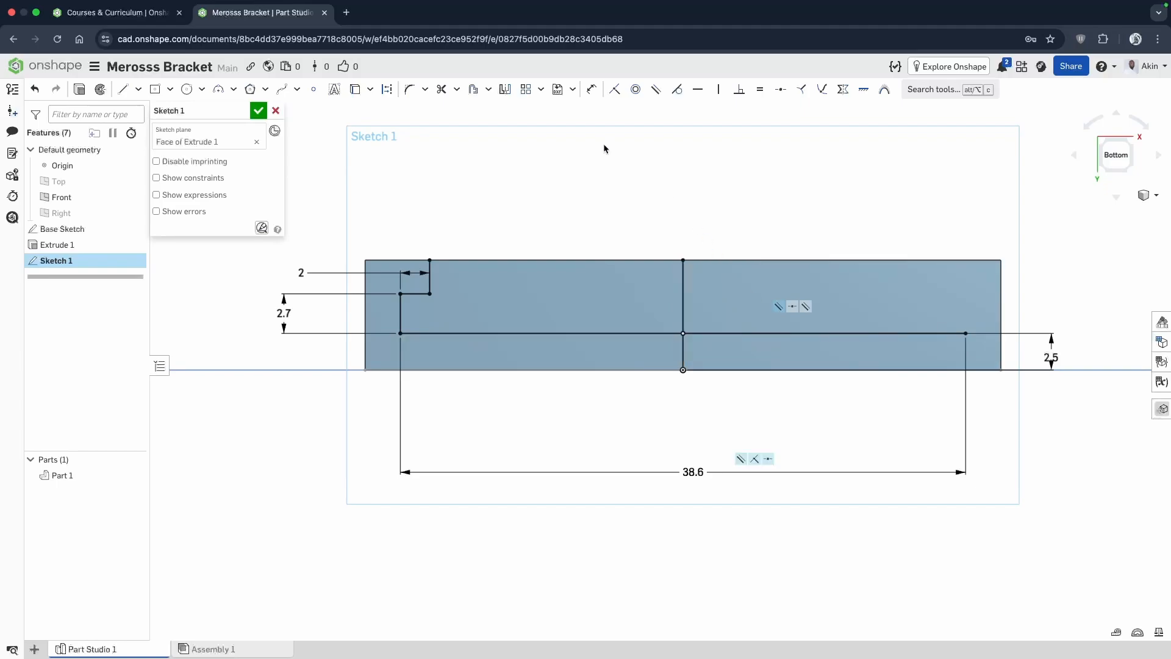
# Convert the vertical line through the middle of the face to construction geometry.
pyautogui.click(683, 283)
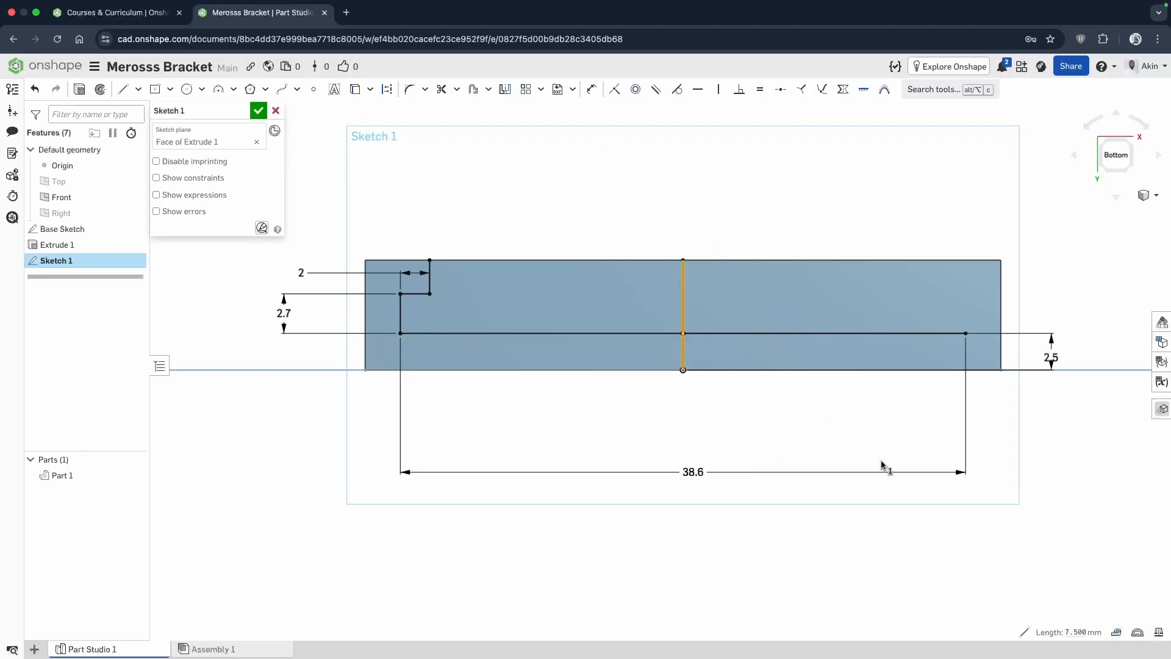
pyautogui.press('q')
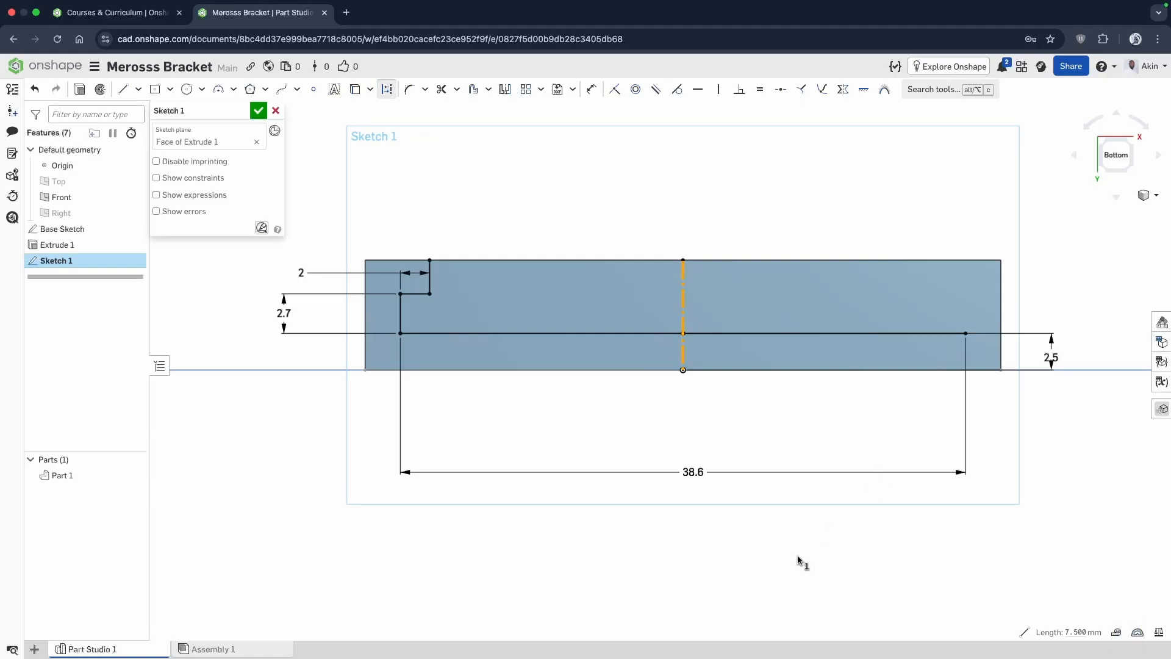
pyautogui.press('Escape')
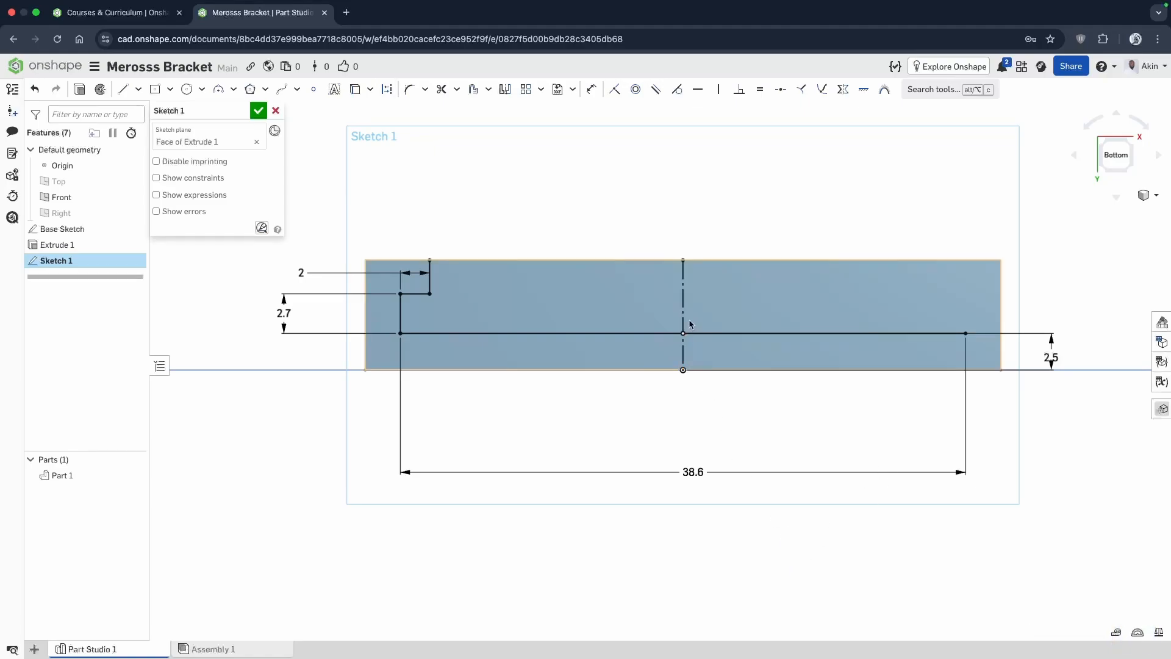
# Mirror the three short stepped lines on the left side about the vertical construction centerline.
pyautogui.click(505, 92)
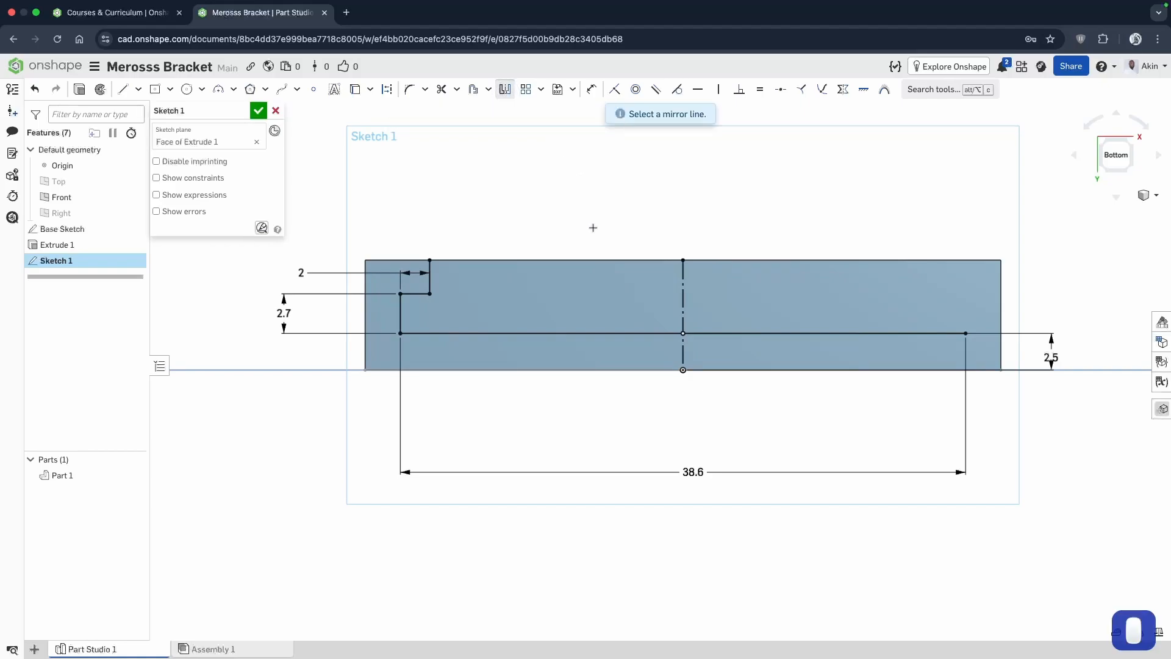
pyautogui.click(683, 283)
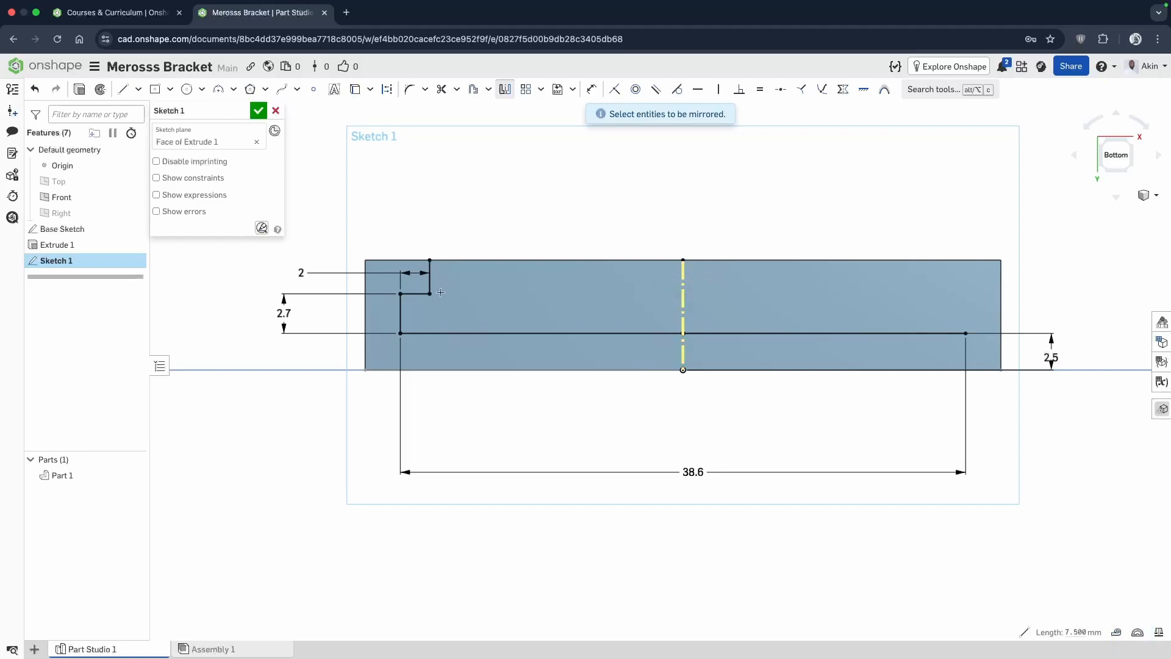
pyautogui.click(431, 276)
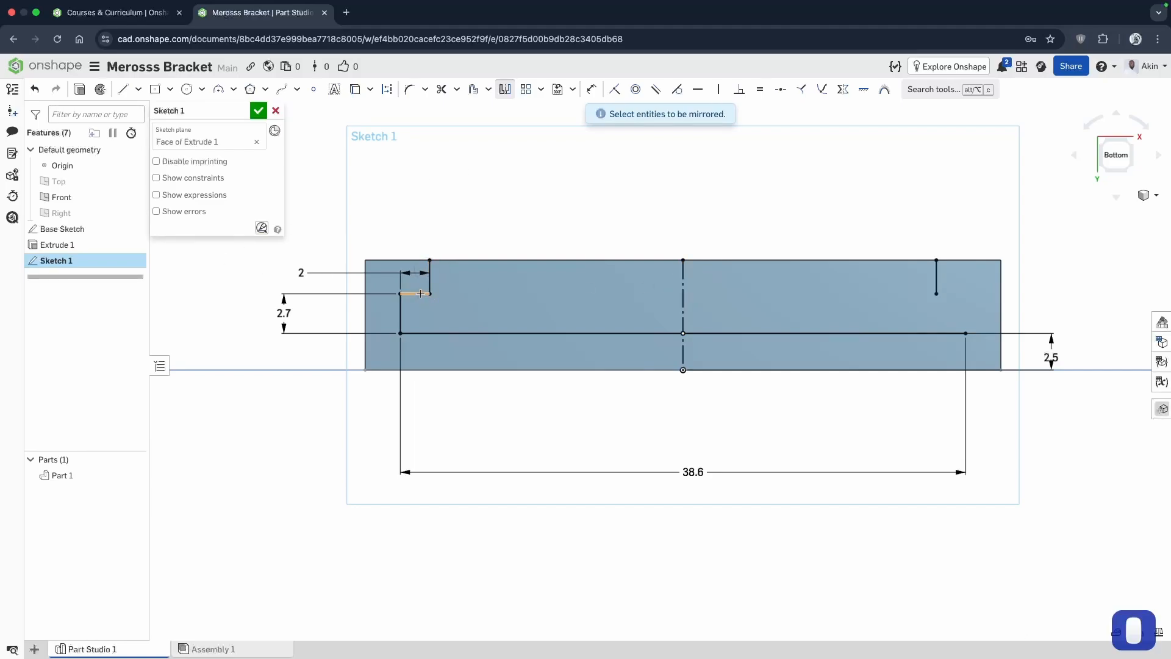
pyautogui.click(418, 293)
pyautogui.click(400, 322)
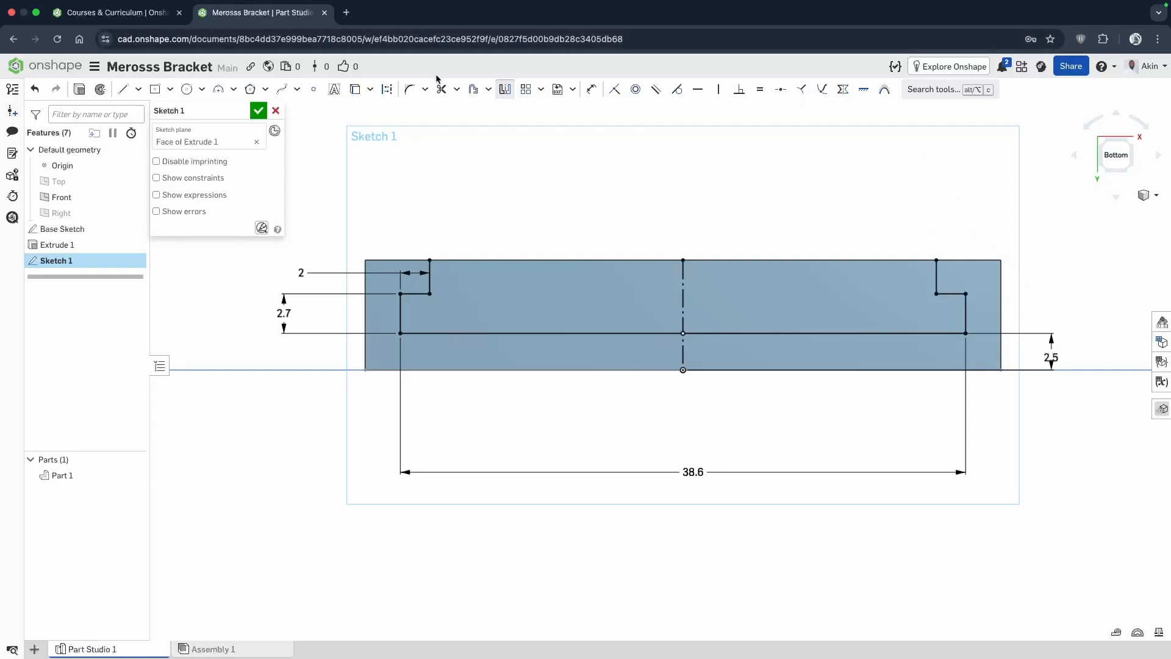
# Close the slot profile with a 34.6 mm horizontal line between the two upper endpoints and finish the sketch.
pyautogui.click(122, 90)
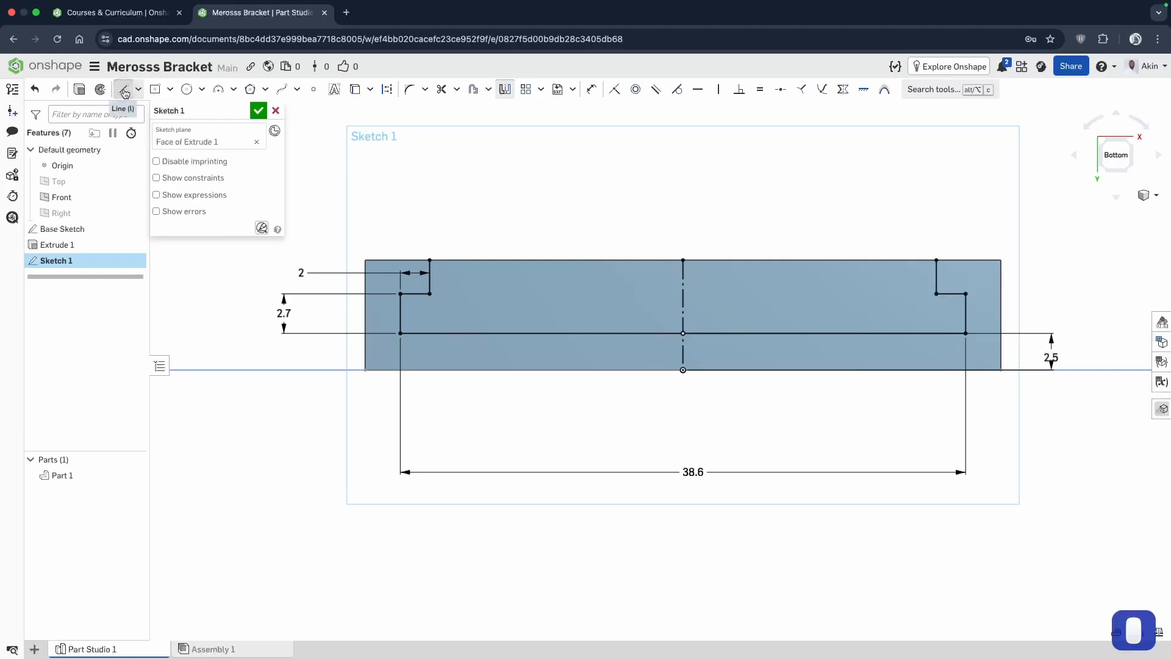
pyautogui.click(430, 259)
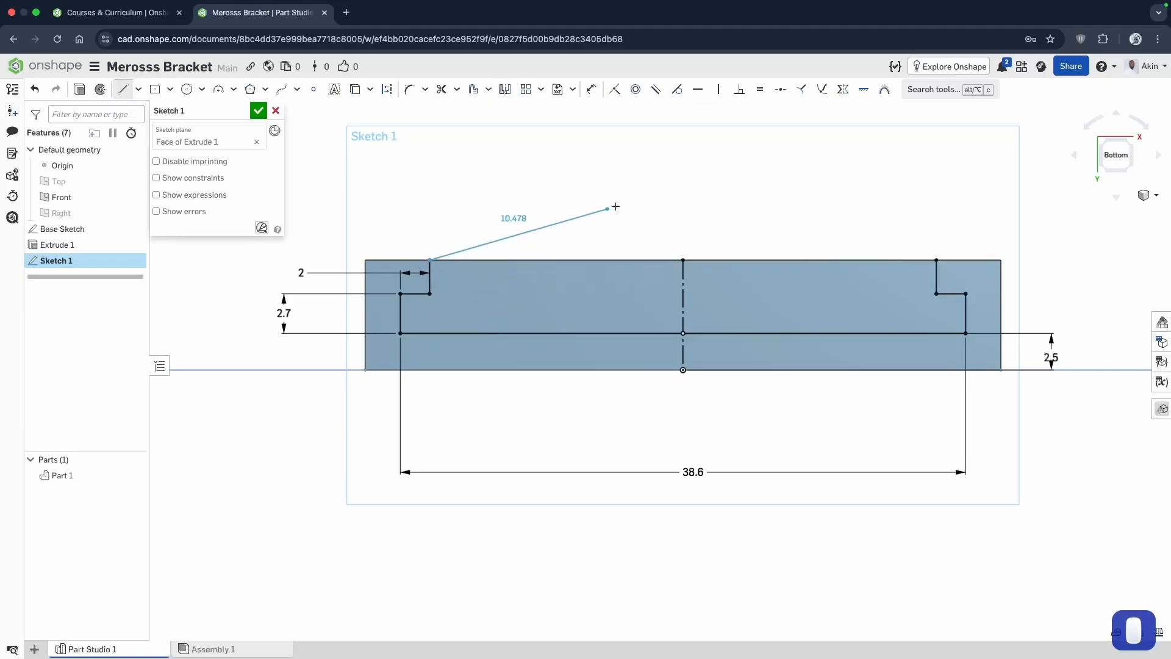
pyautogui.click(936, 260)
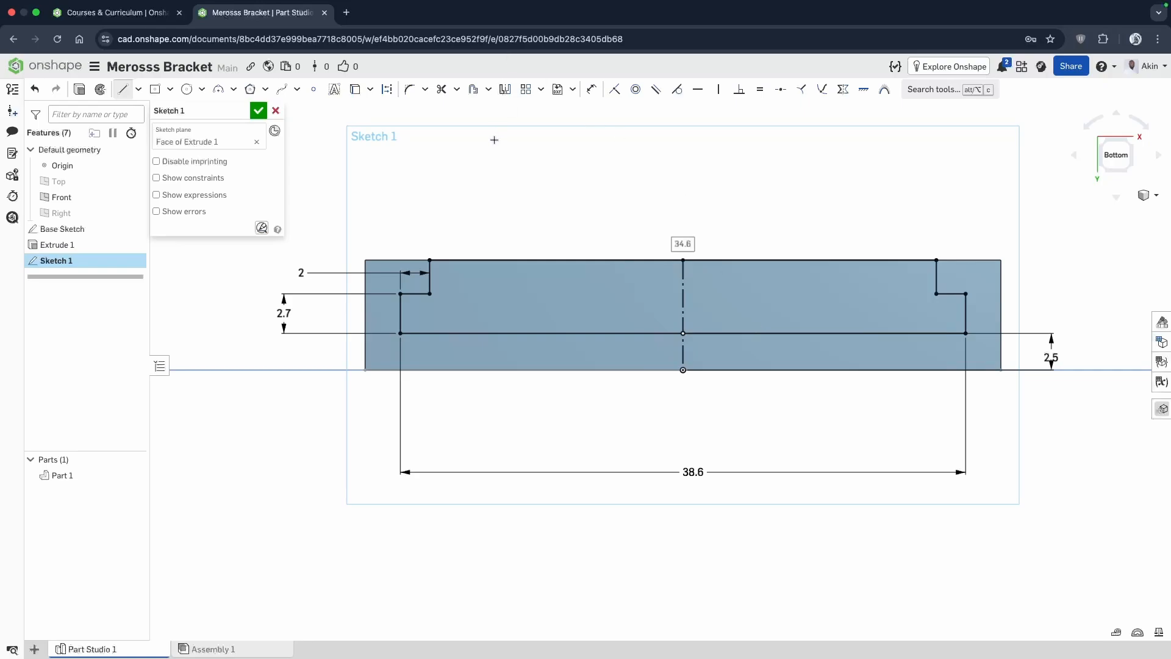
pyautogui.click(258, 111)
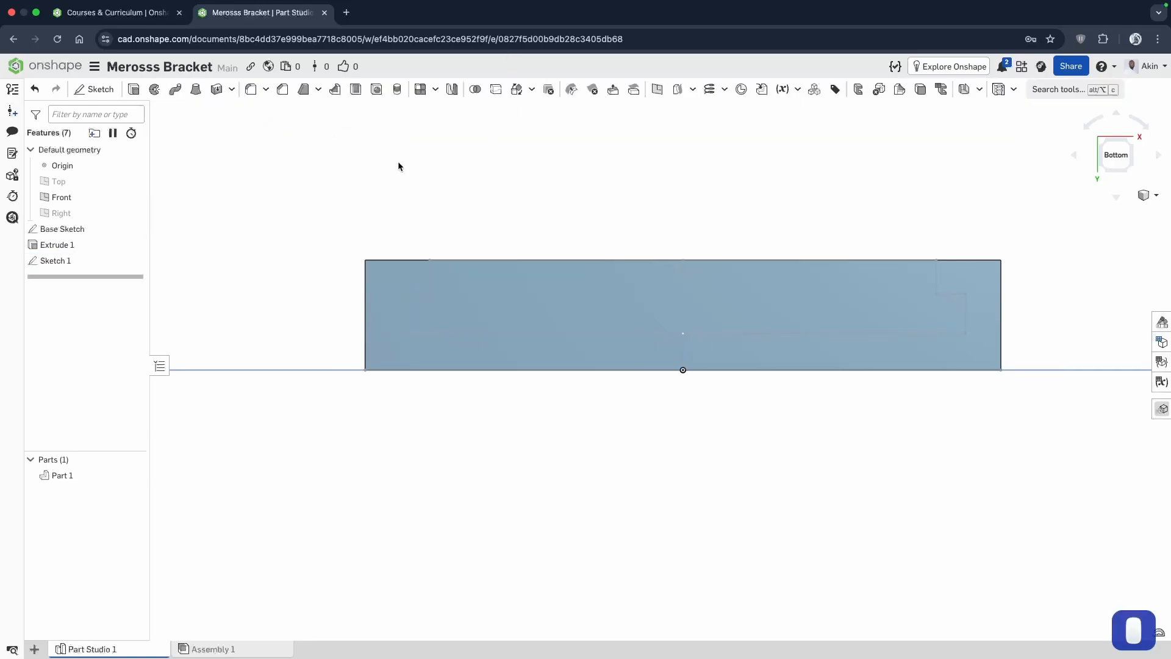
# Start a blind Extrude of the closed slot profile and reverse its direction so it runs into the block.
pyautogui.moveTo(719, 238); pyautogui.dragTo(704, 242, button='right')
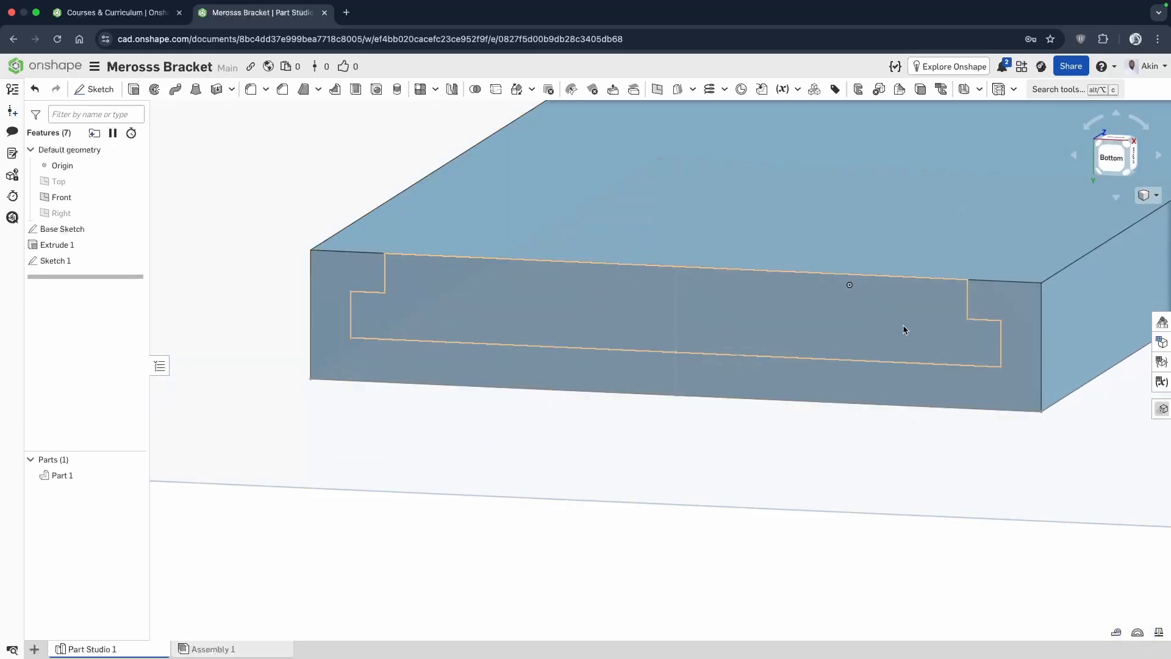
pyautogui.scroll(3, 901, 305)
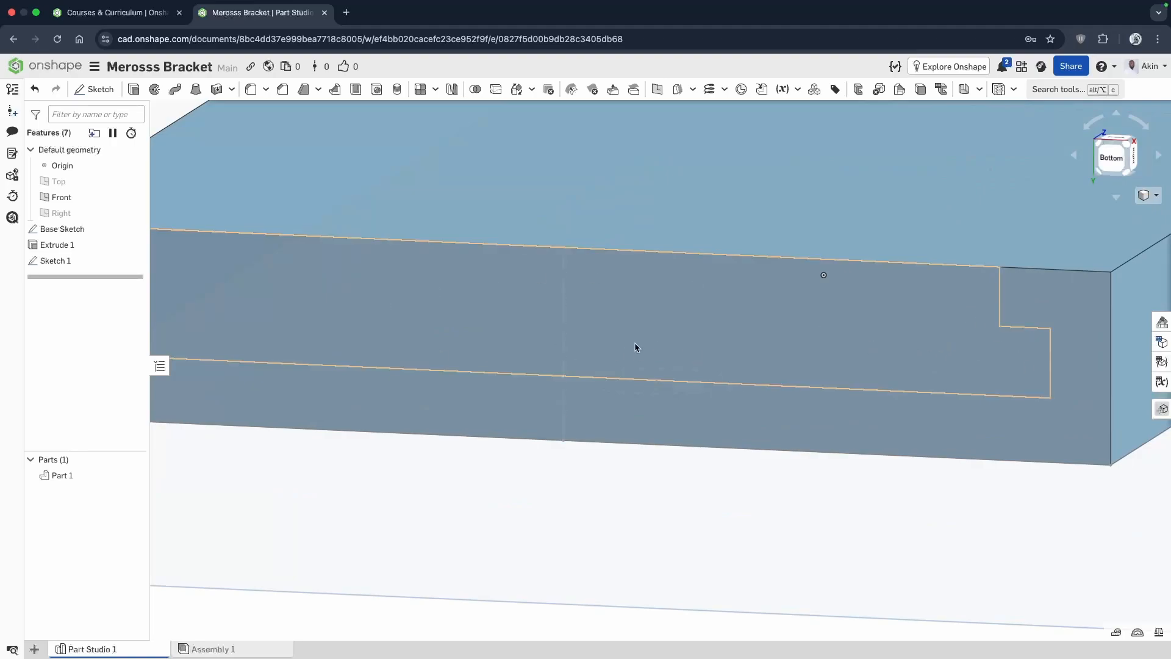
pyautogui.scroll(-2, 636, 334)
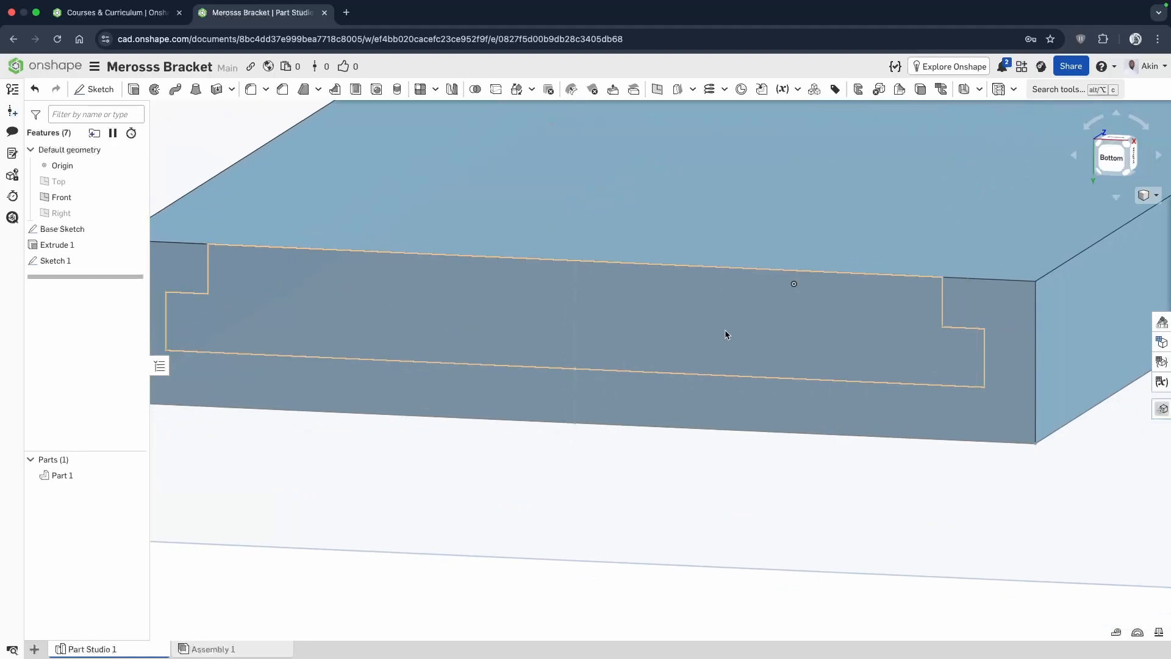
pyautogui.scroll(-5, 726, 334)
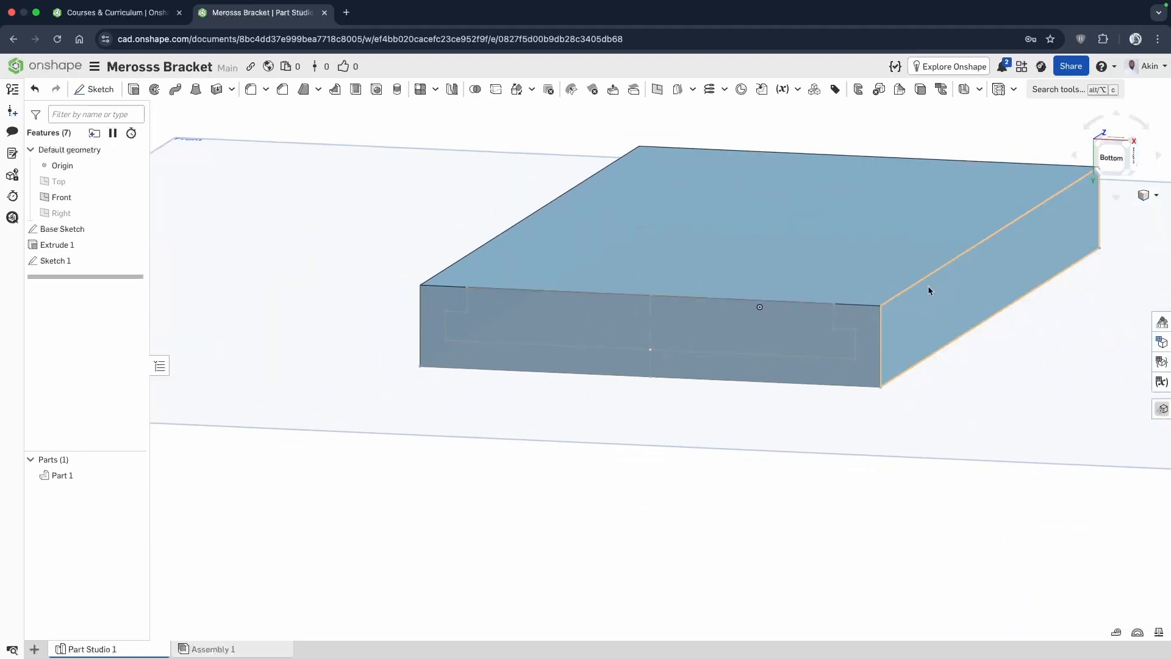
pyautogui.click(133, 90)
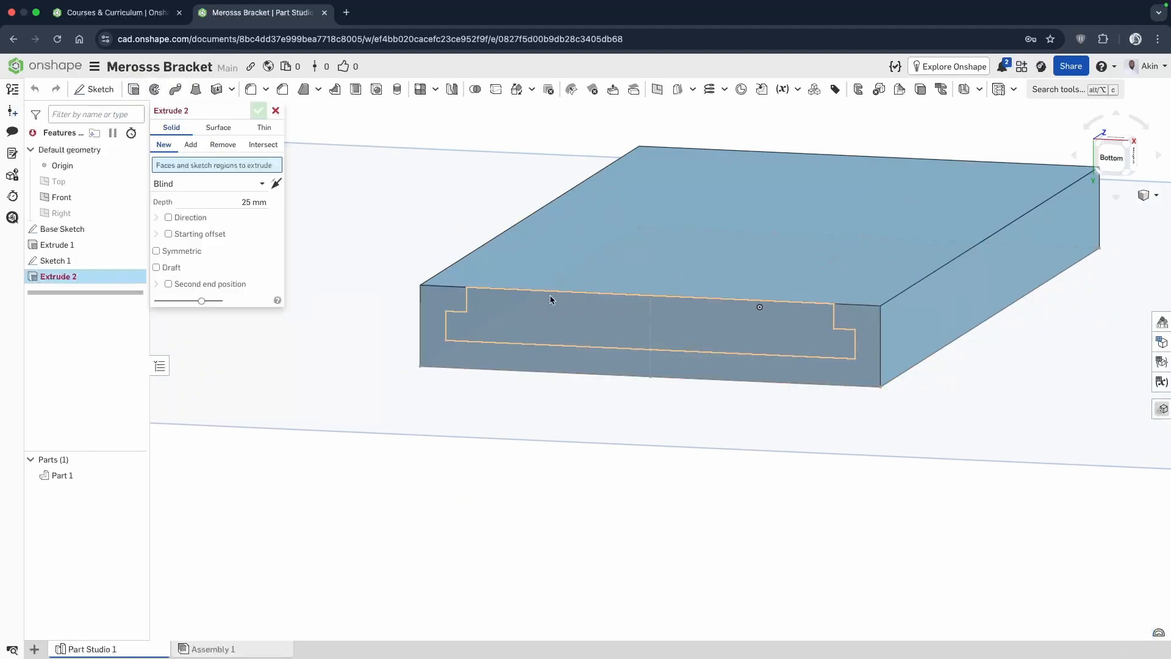
pyautogui.click(571, 303)
pyautogui.moveTo(705, 478)
pyautogui.mouseDown(button='right')
pyautogui.moveTo(678, 505)
pyautogui.moveTo(678, 470)
pyautogui.mouseUp(button='right')
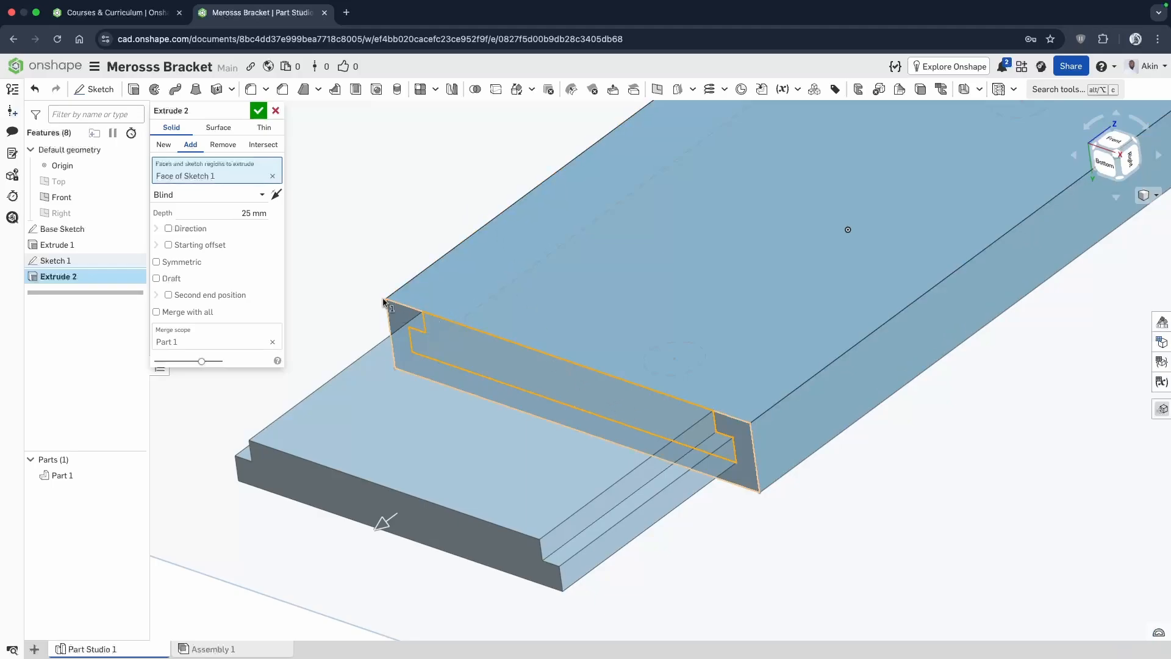
pyautogui.click(275, 194)
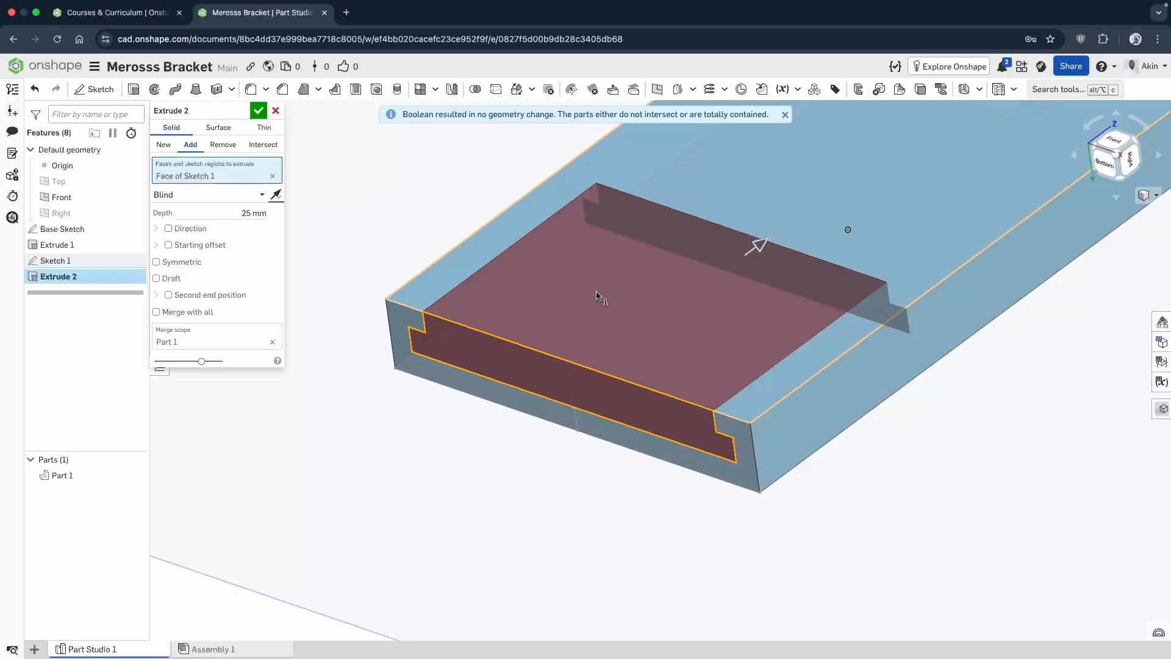
# Set the blind depth of the slot profile's extrusion to 75 mm.
pyautogui.scroll(-3, 529, 427)
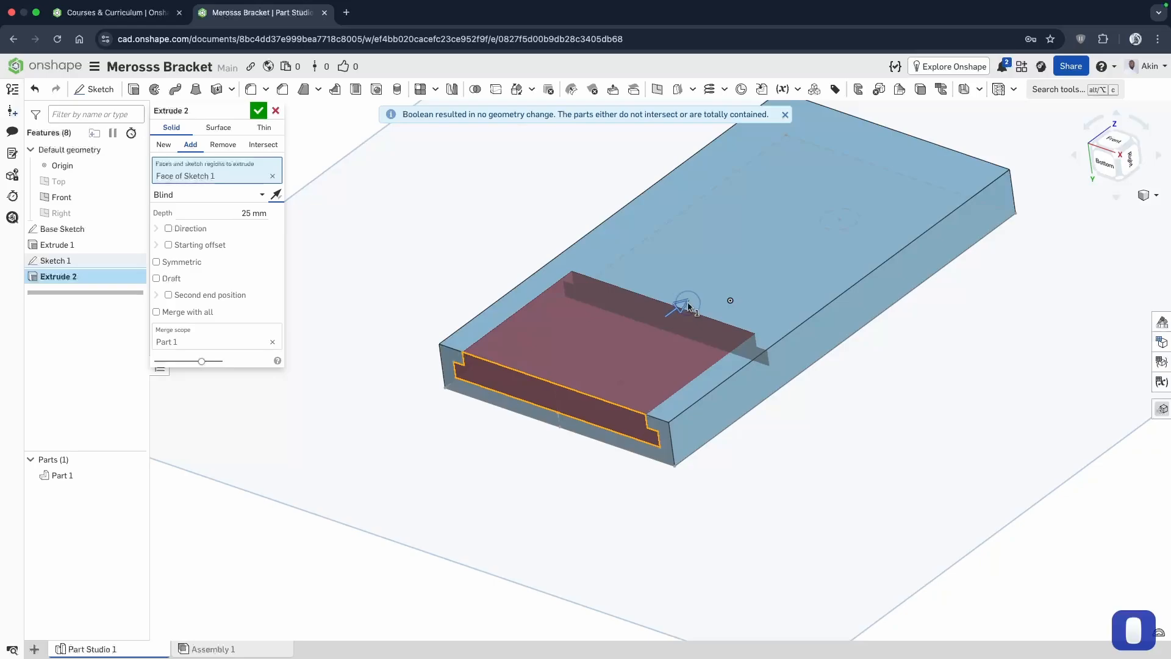
pyautogui.moveTo(684, 303); pyautogui.dragTo(813, 221)
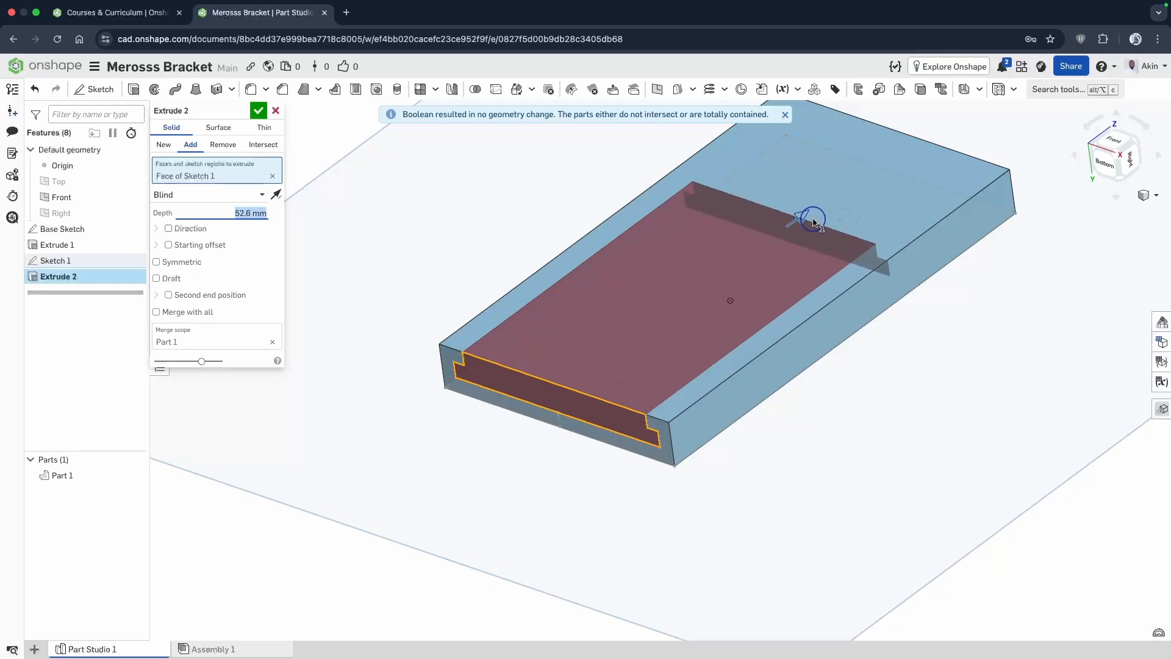
pyautogui.moveTo(813, 221); pyautogui.dragTo(894, 166)
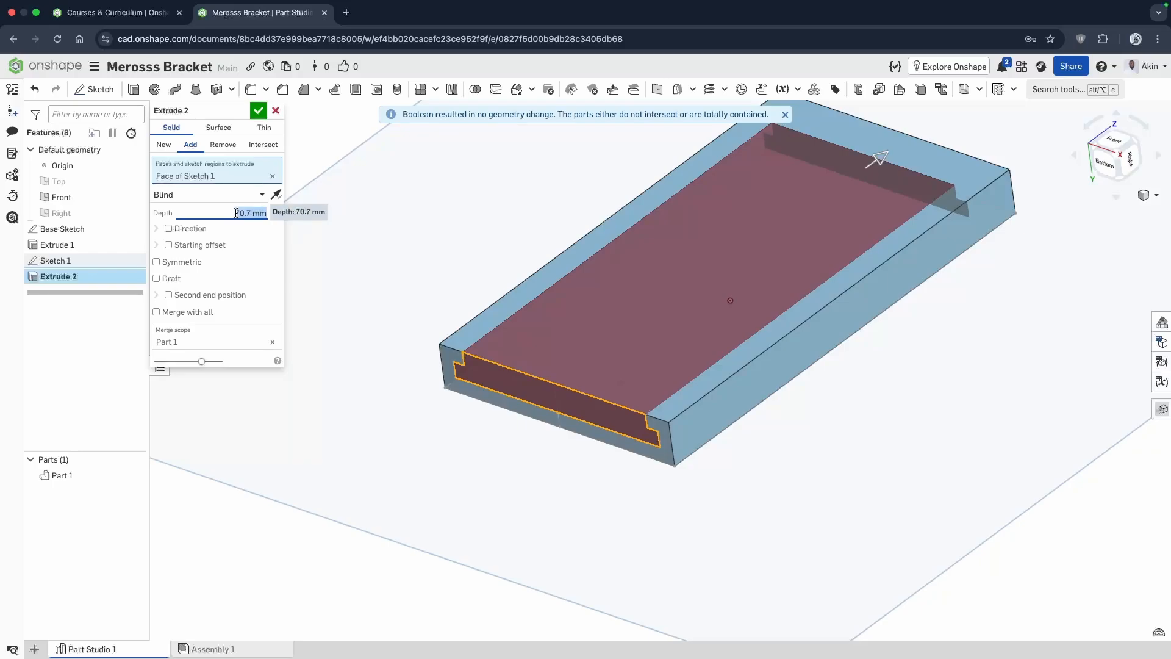
pyautogui.write('75')
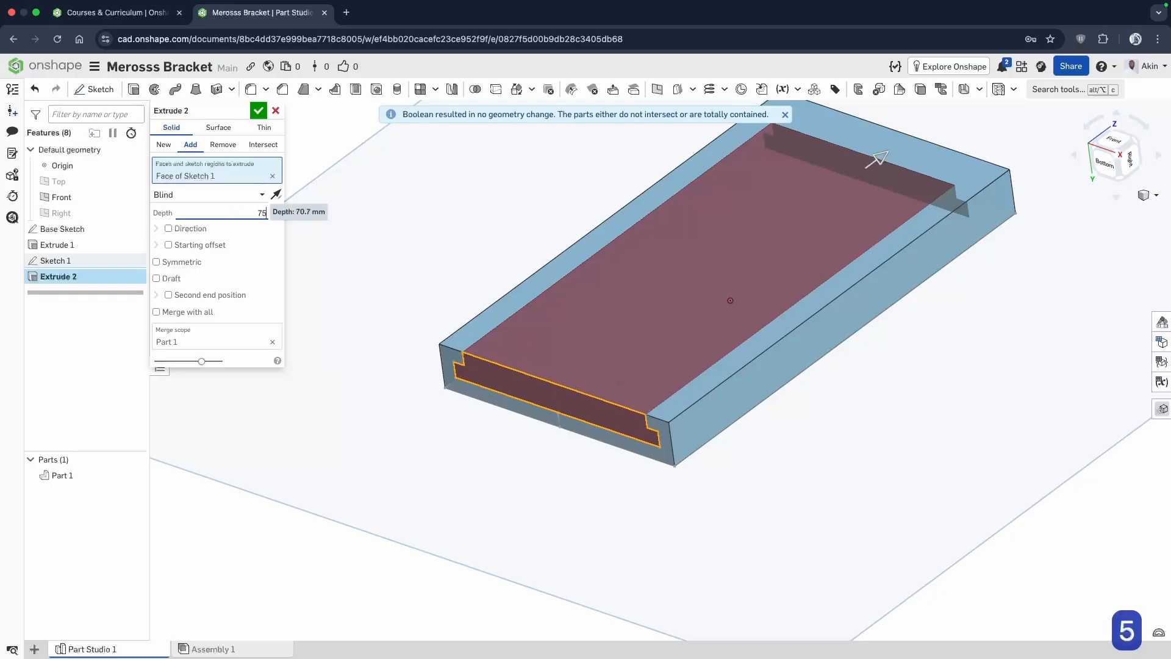
pyautogui.press('Return')
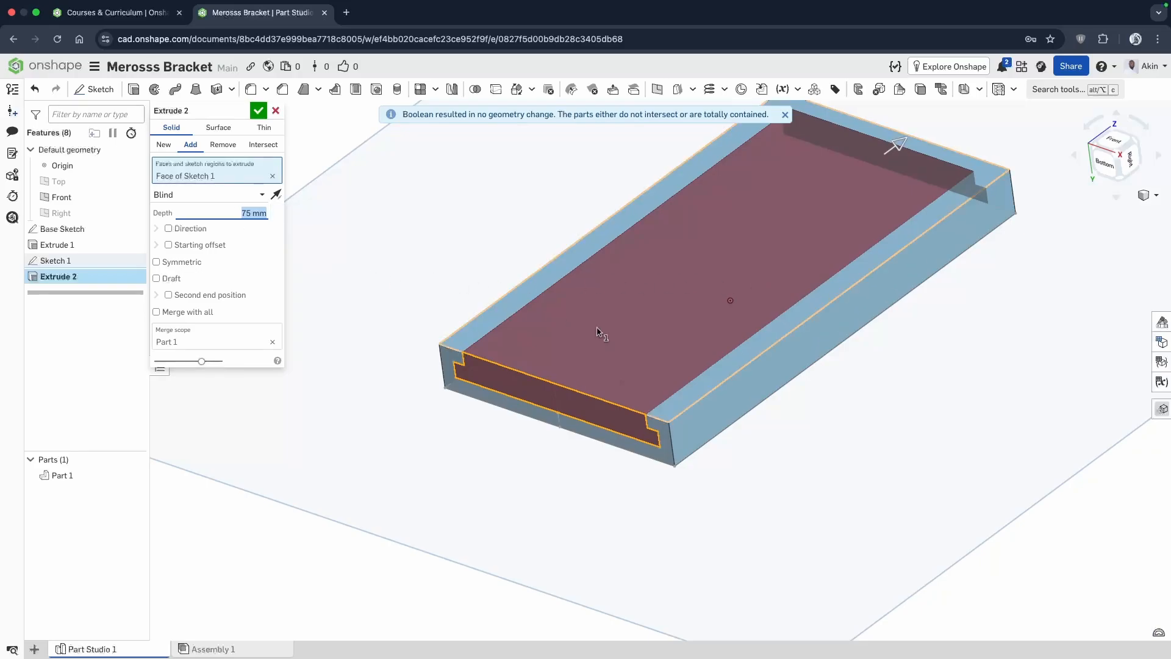
# Change the slot extrusion to Remove, adjust its depth to 75.9 mm and accept the cut.
pyautogui.moveTo(675, 354); pyautogui.dragTo(765, 356, button='right')
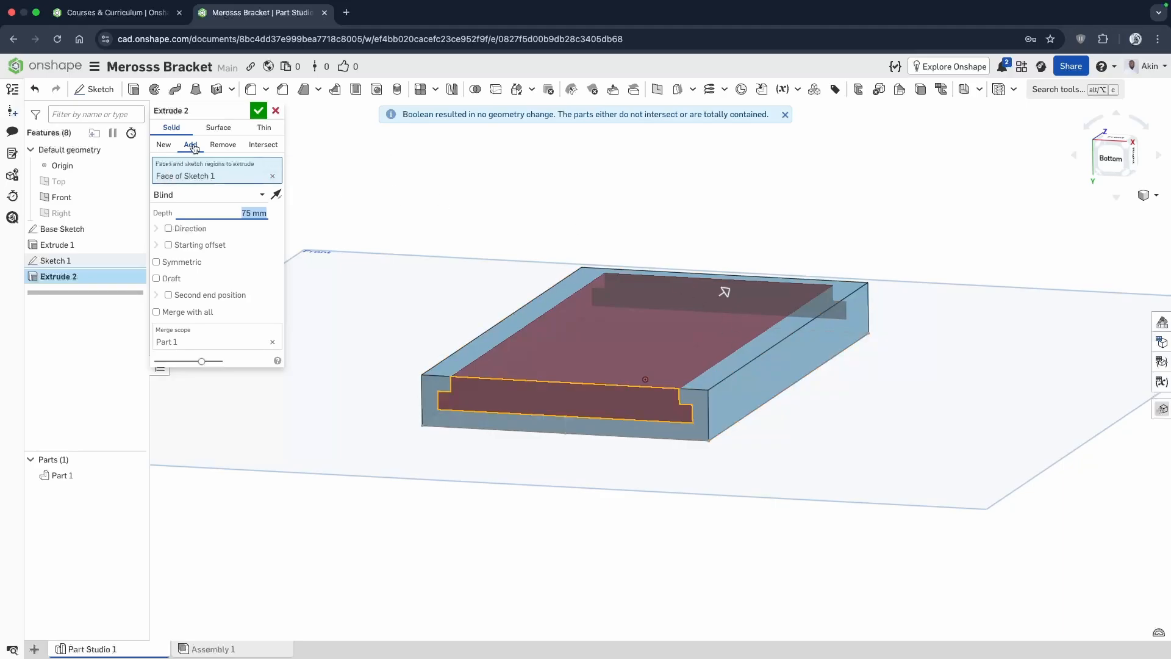
pyautogui.click(231, 146)
pyautogui.moveTo(613, 324)
pyautogui.mouseDown(button='right')
pyautogui.moveTo(630, 313)
pyautogui.moveTo(616, 334)
pyautogui.mouseUp(button='right')
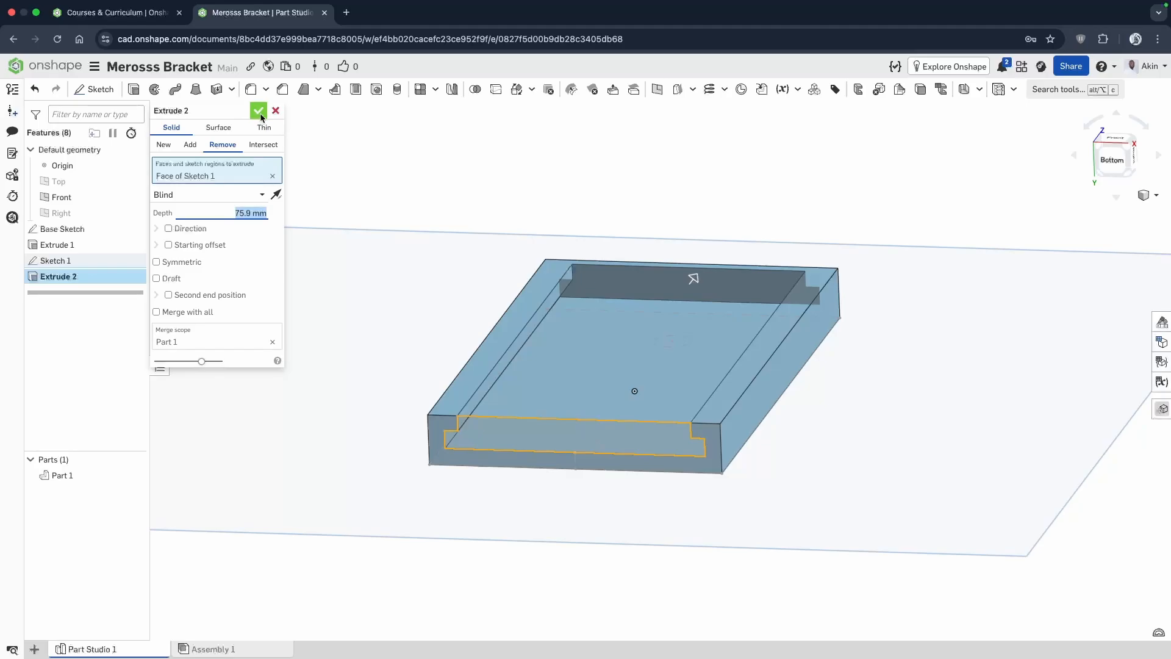
pyautogui.click(259, 111)
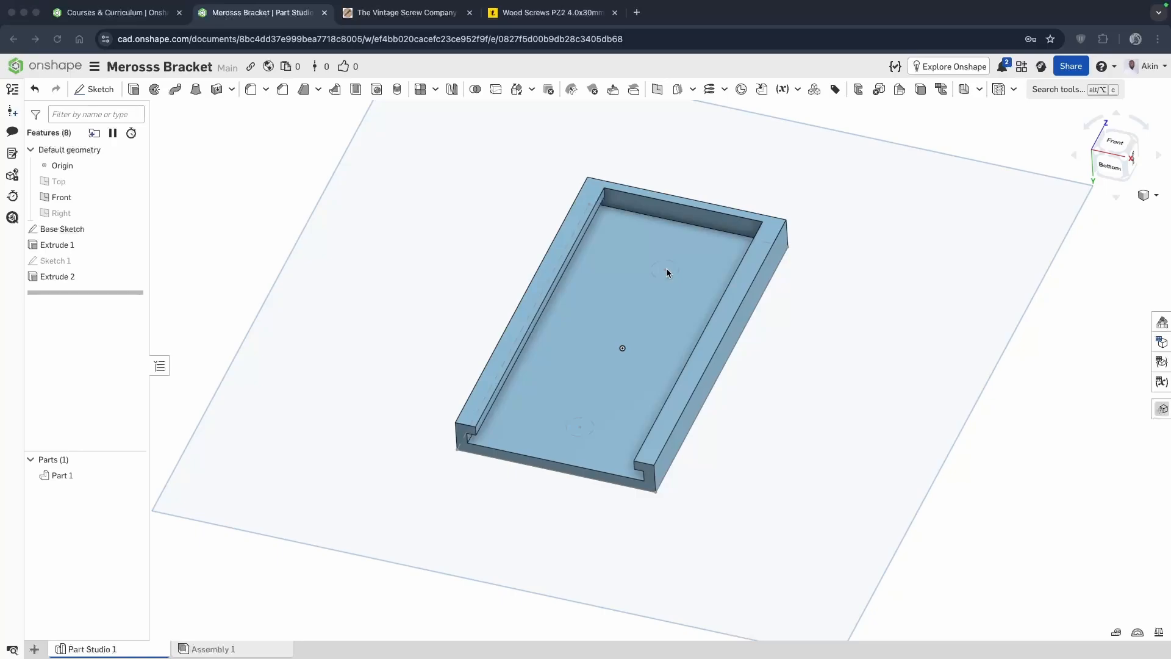
# Check the dimension drawing on the Wood Screws PZ2 4.0x30mm page, return to Onshape and start a sketch on the slot's floor, viewed straight on.
pyautogui.click(560, 18)
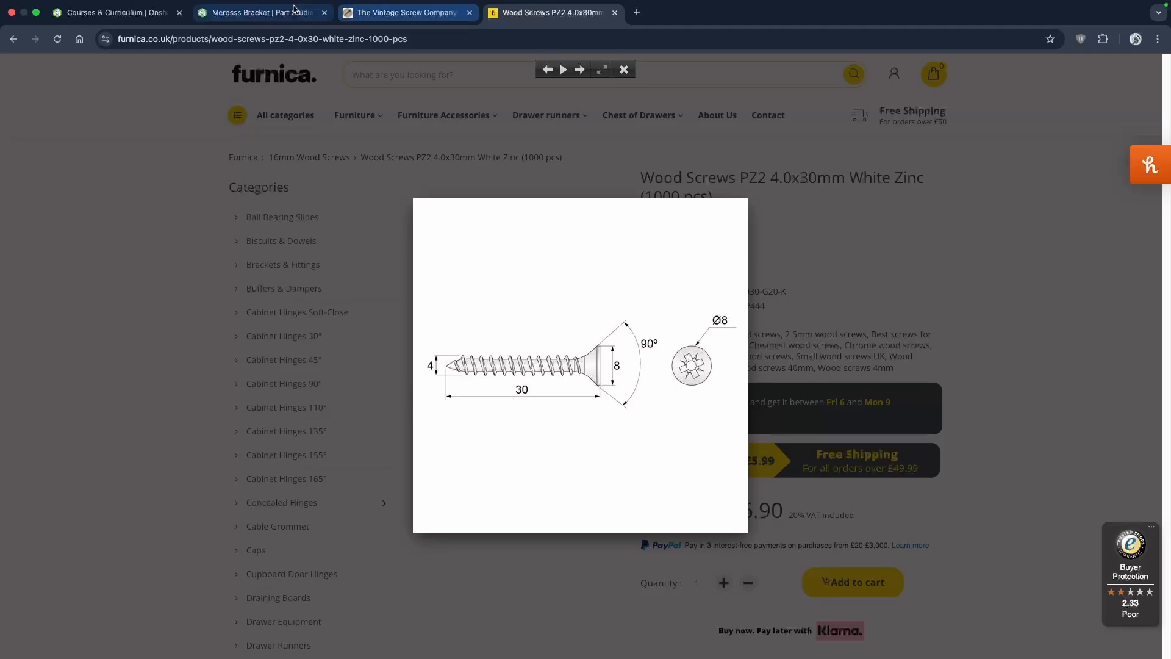
pyautogui.click(292, 11)
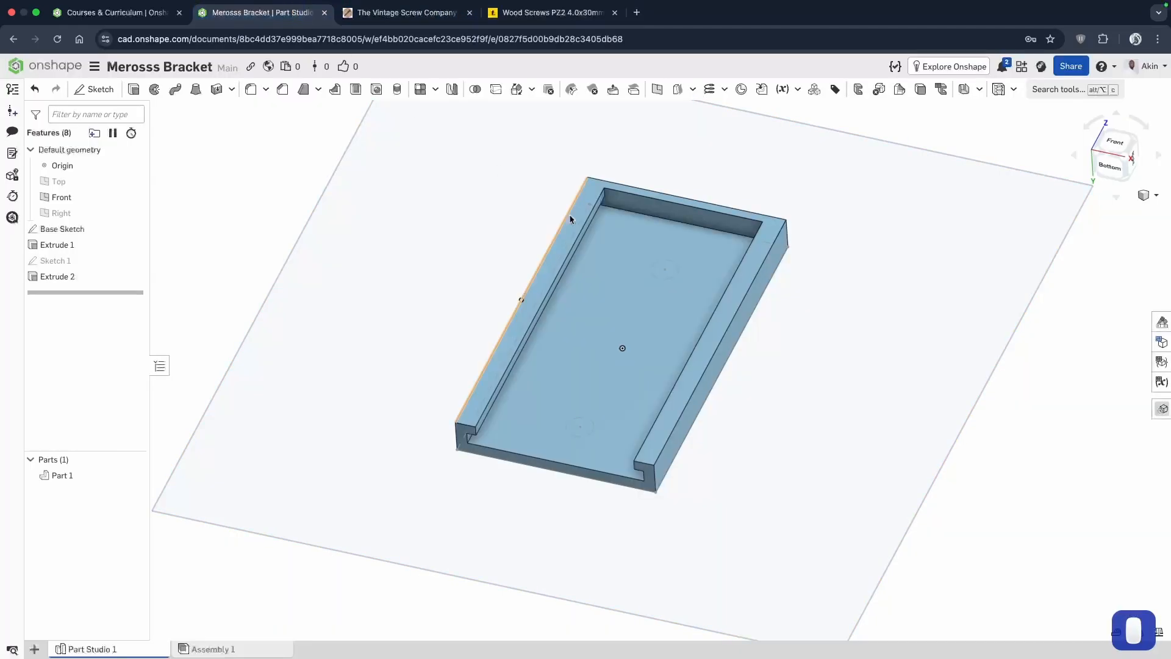
pyautogui.click(86, 91)
pyautogui.moveTo(582, 379); pyautogui.dragTo(607, 359, button='right')
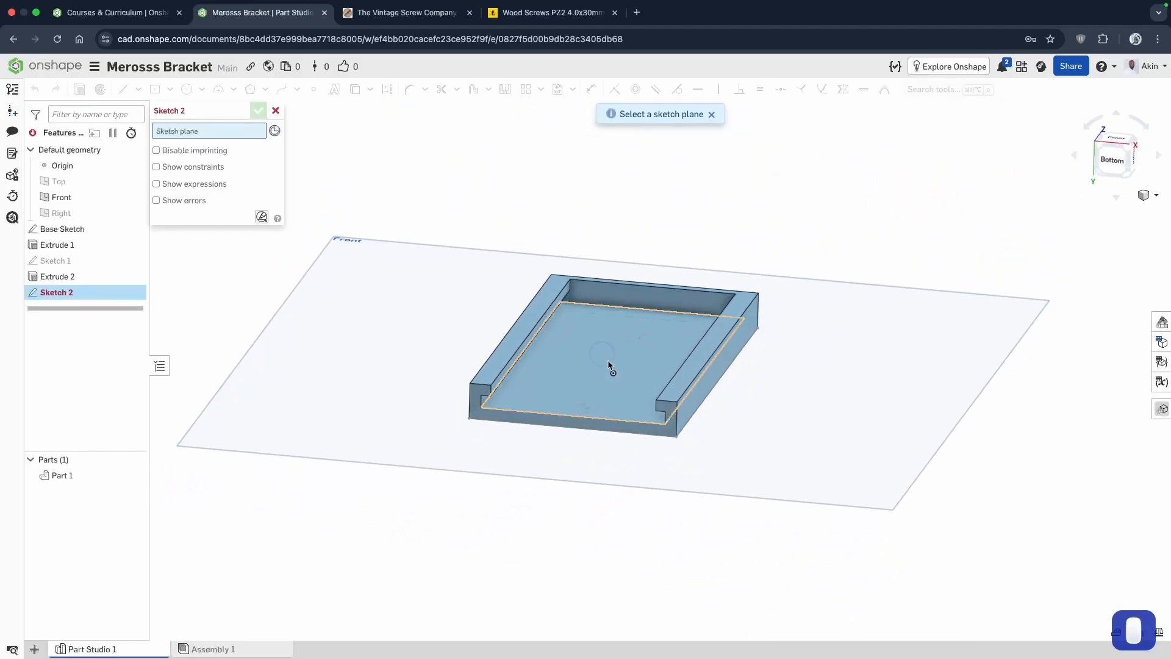
pyautogui.click(622, 390)
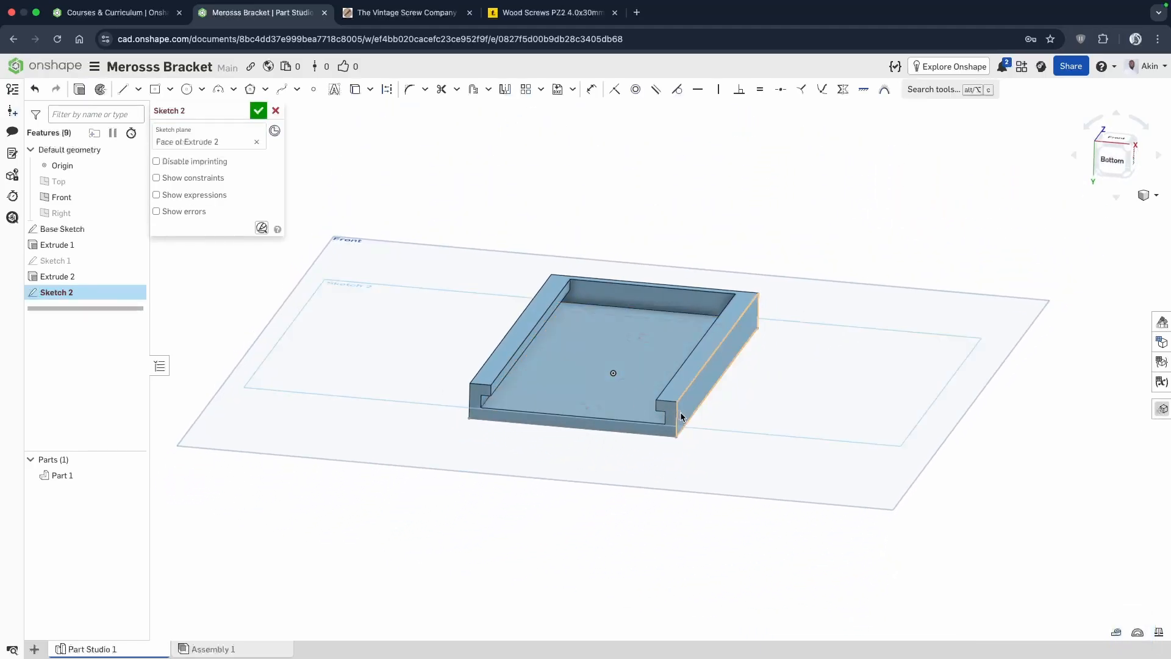
pyautogui.press('n')
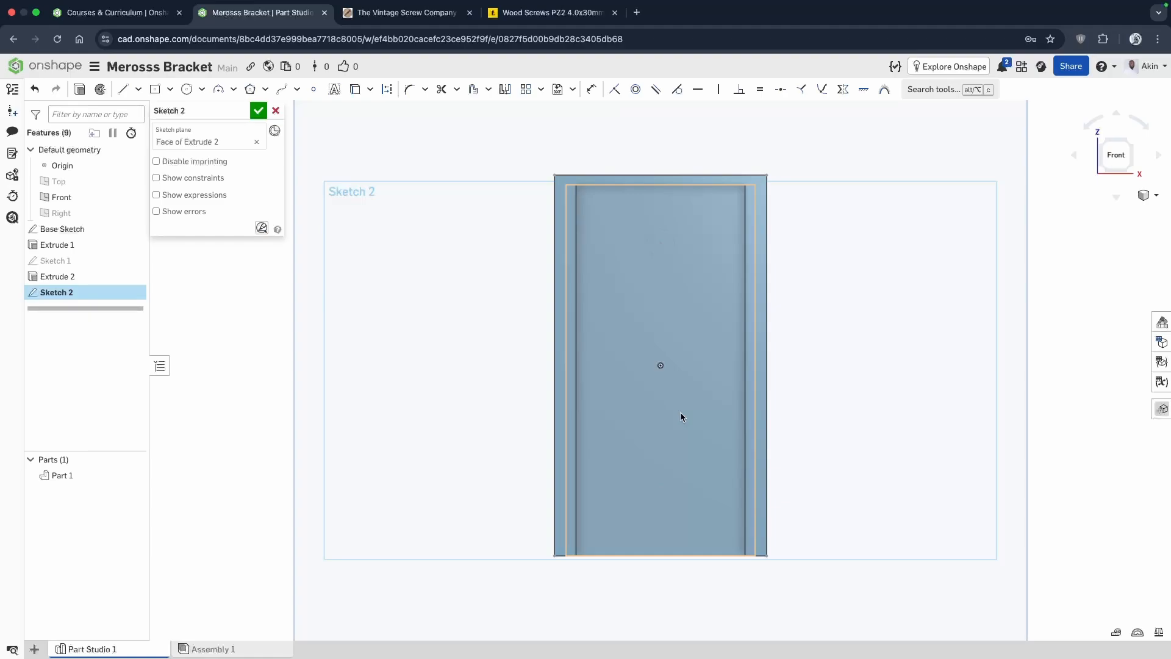
# Project the two base-sketch circles with their center points onto the slot floor sketch with Use and finish the sketch.
pyautogui.click(663, 241)
pyautogui.click(357, 91)
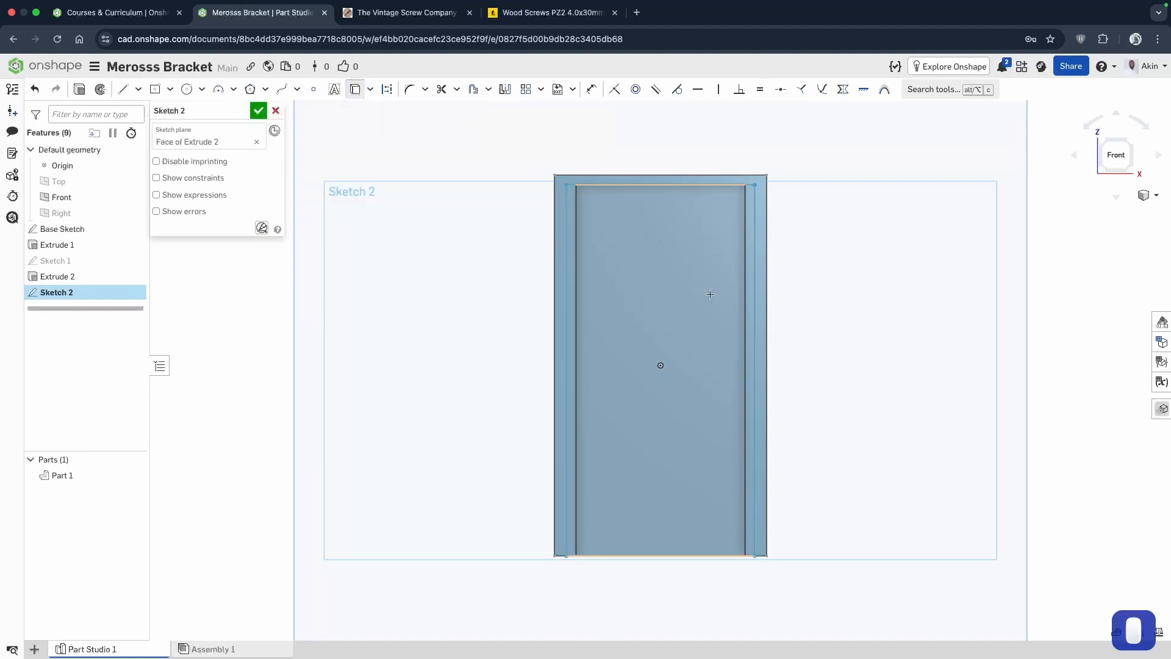
pyautogui.click(675, 251)
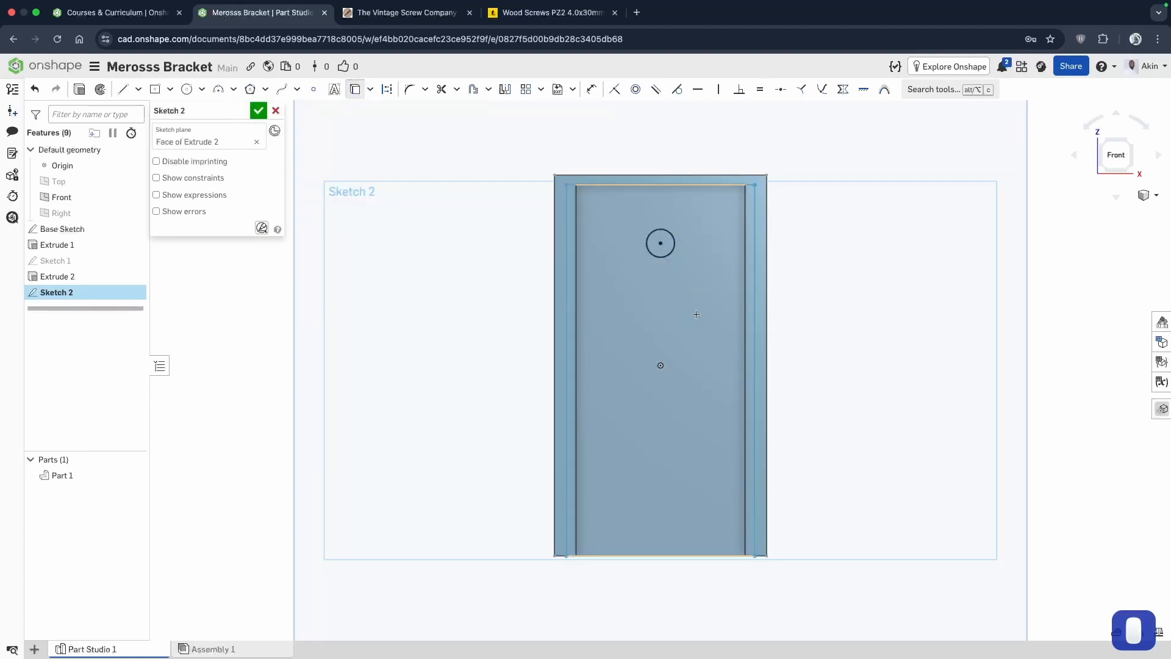
pyautogui.click(661, 487)
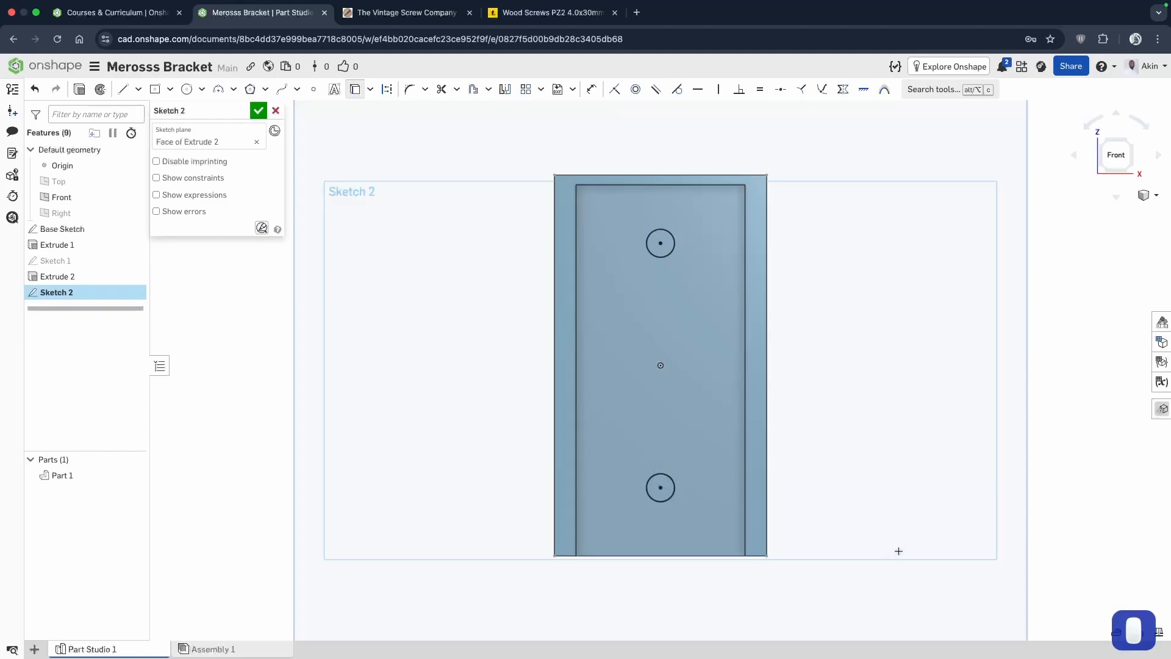
pyautogui.moveTo(909, 450); pyautogui.dragTo(853, 456, button='right')
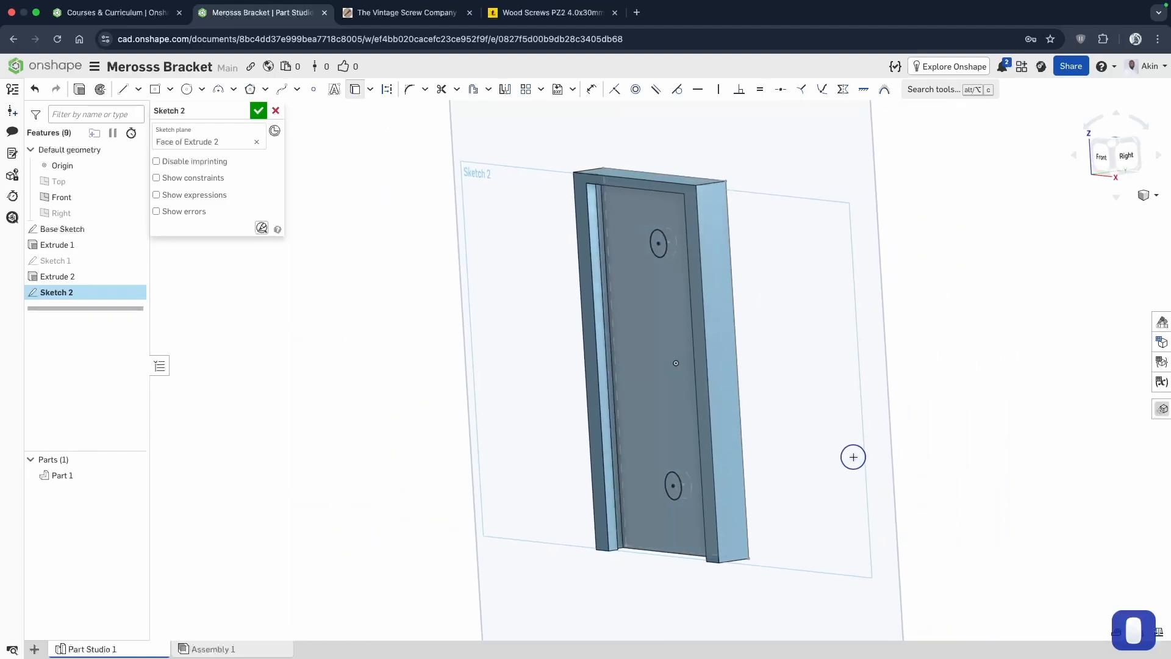
pyautogui.moveTo(799, 390); pyautogui.dragTo(702, 339, button='right')
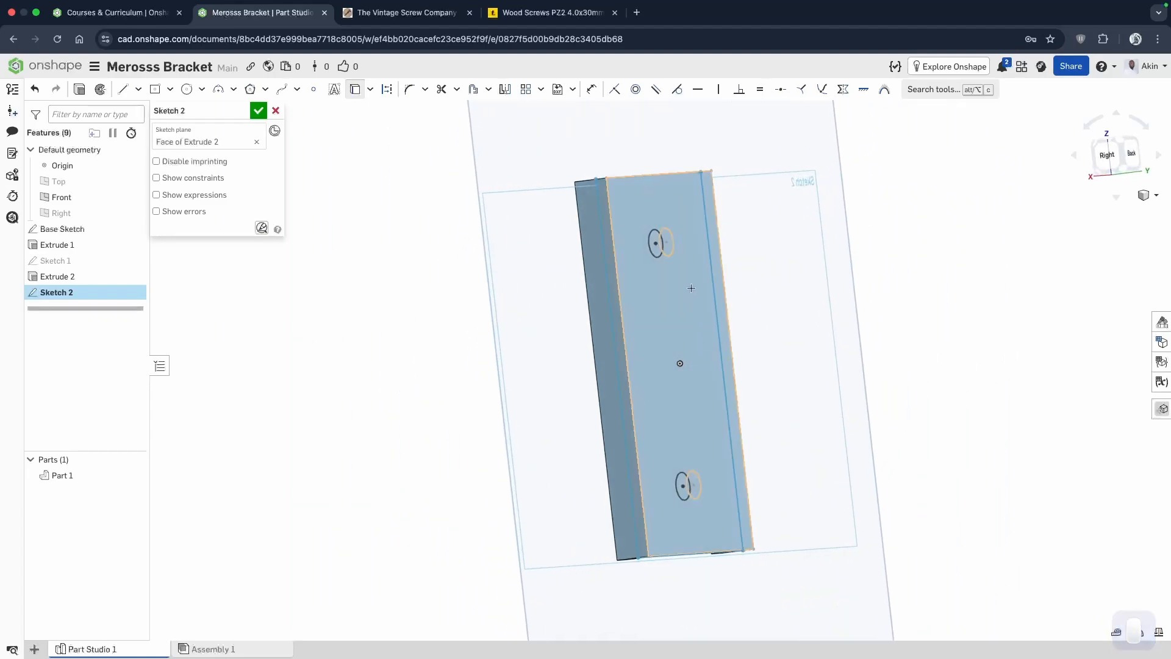
pyautogui.moveTo(691, 288); pyautogui.dragTo(986, 287, button='right')
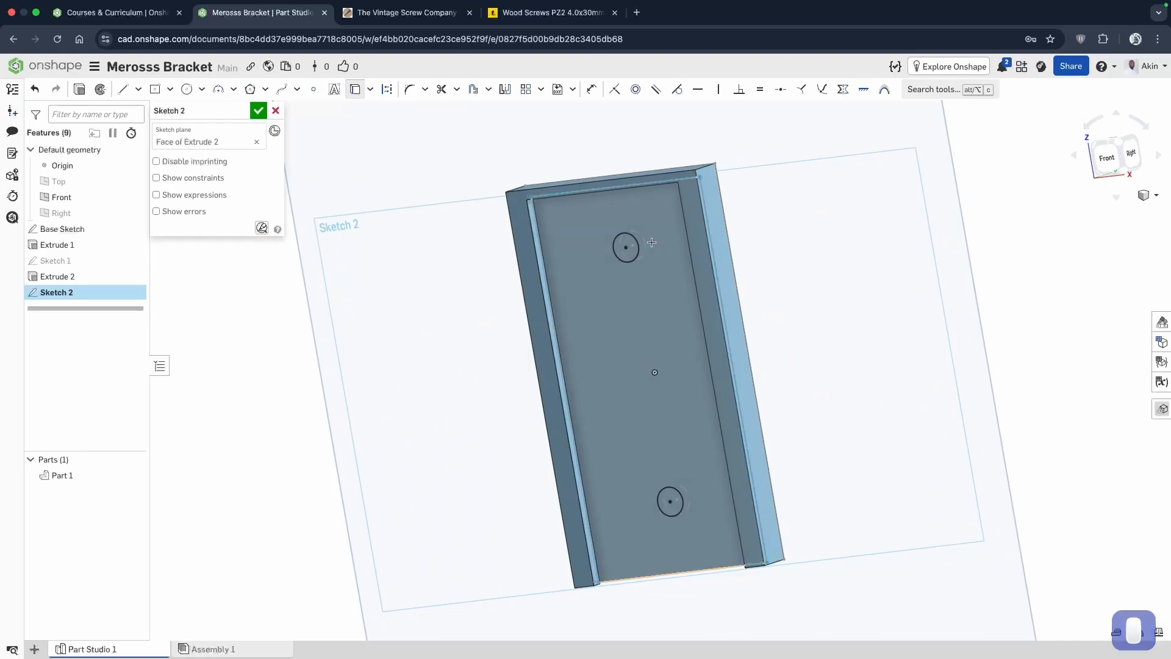
pyautogui.click(259, 110)
# Start a metric Countersink Hole feature with Through all termination and check the wood screw's dimension drawing.
pyautogui.moveTo(904, 488)
pyautogui.mouseDown(button='right')
pyautogui.moveTo(906, 431)
pyautogui.moveTo(906, 452)
pyautogui.mouseUp(button='right')
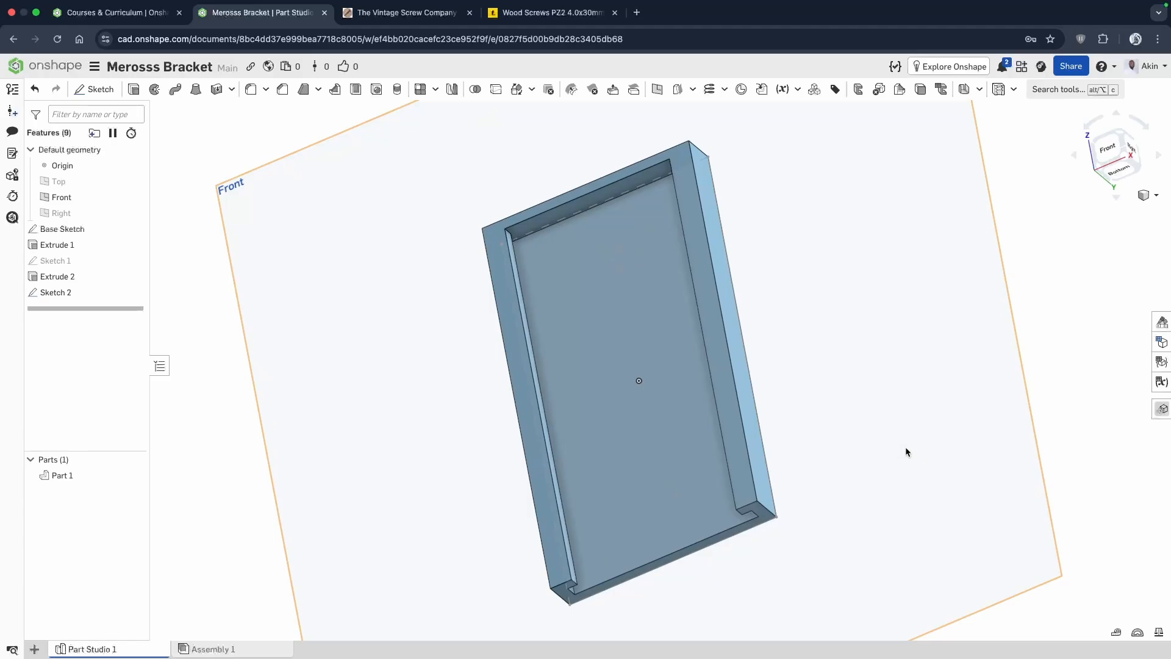
pyautogui.click(377, 91)
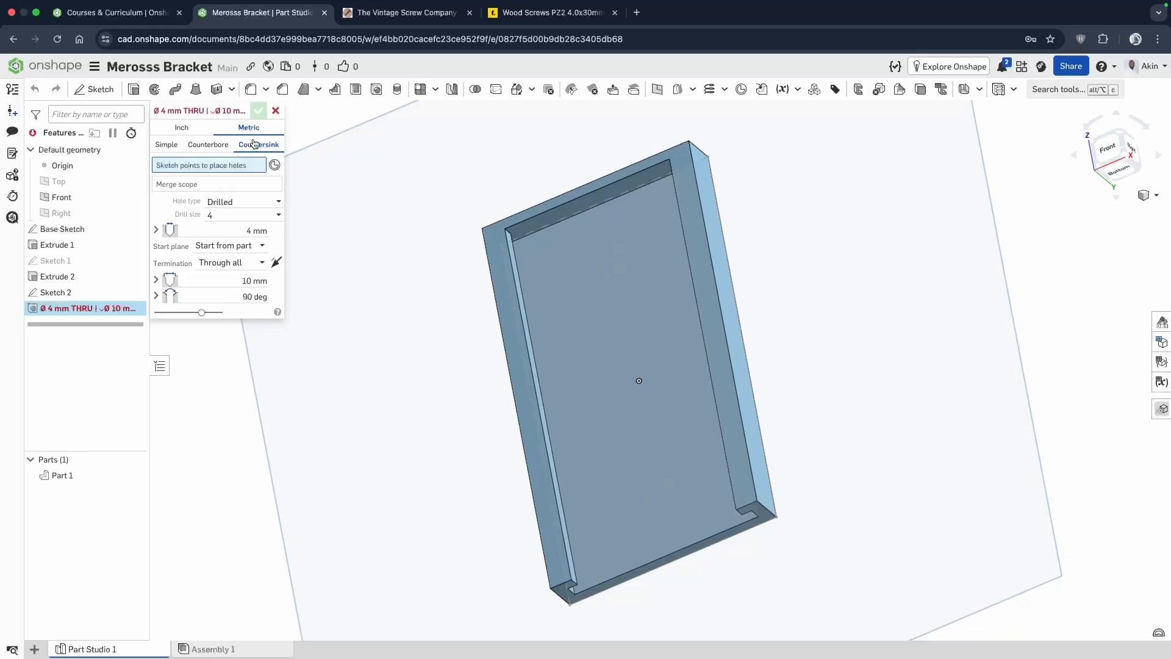
pyautogui.click(552, 22)
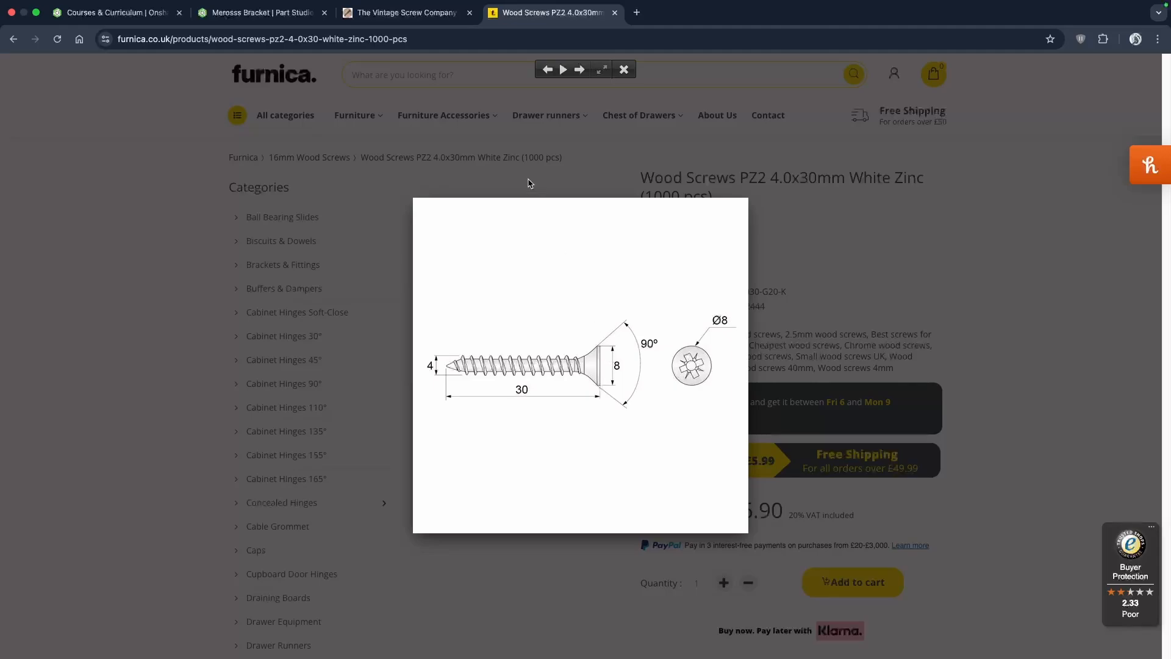
pyautogui.click(299, 14)
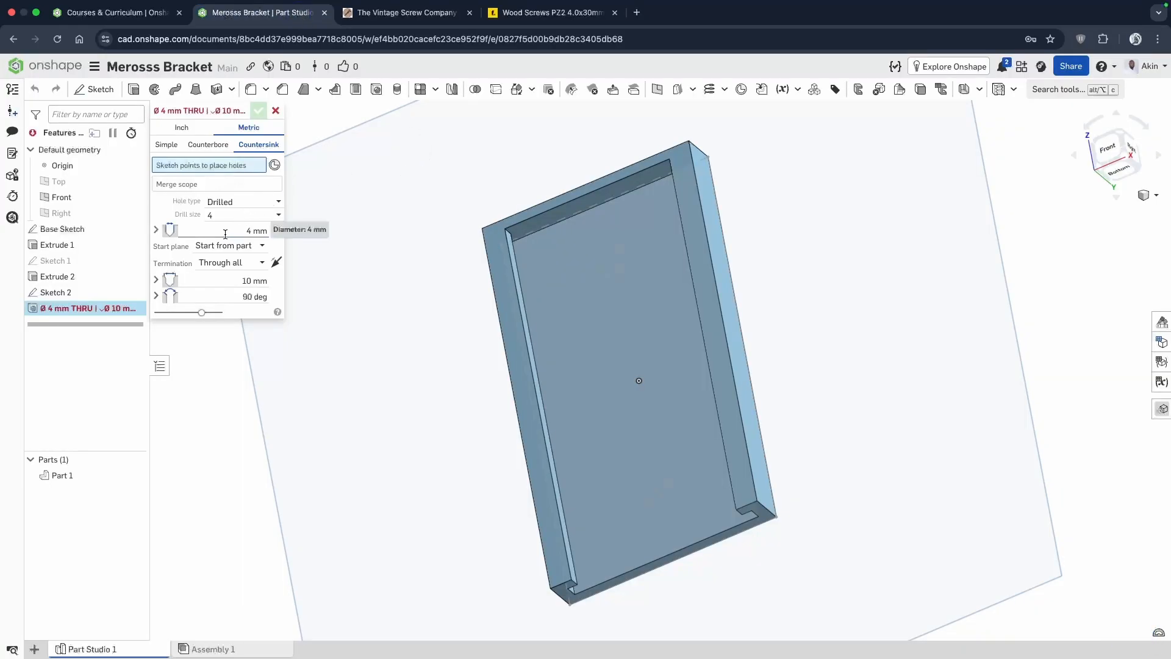
# Recheck the screw's shank size in the drawing and set the hole diameter to 4.5 mm.
pyautogui.click(254, 231)
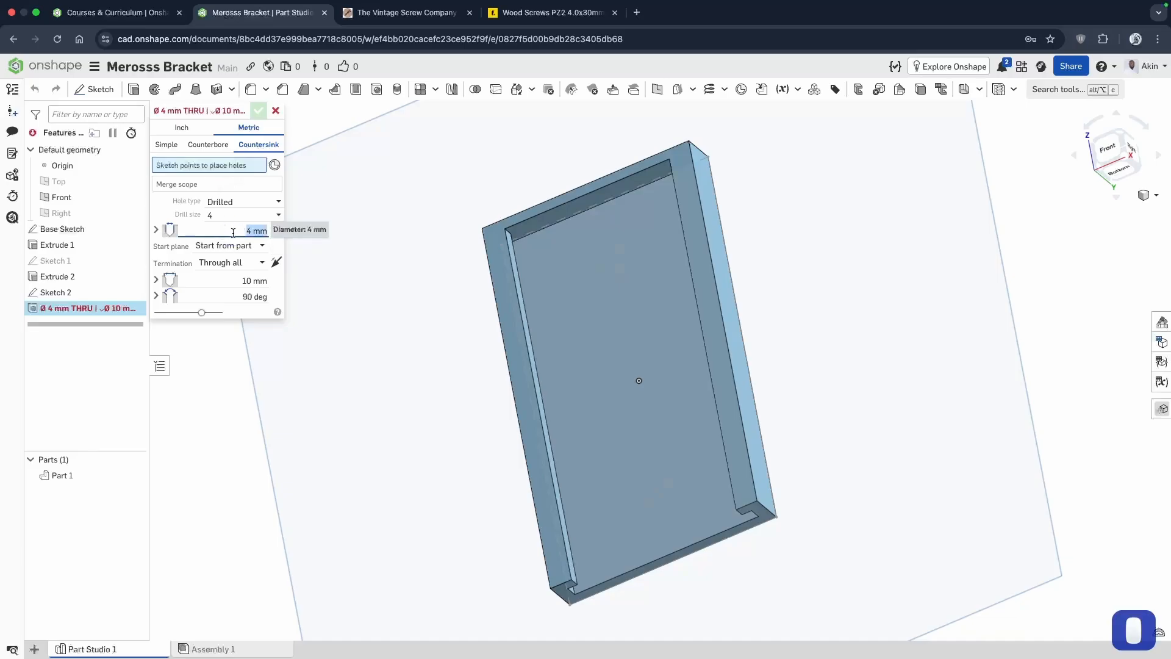
pyautogui.click(536, 13)
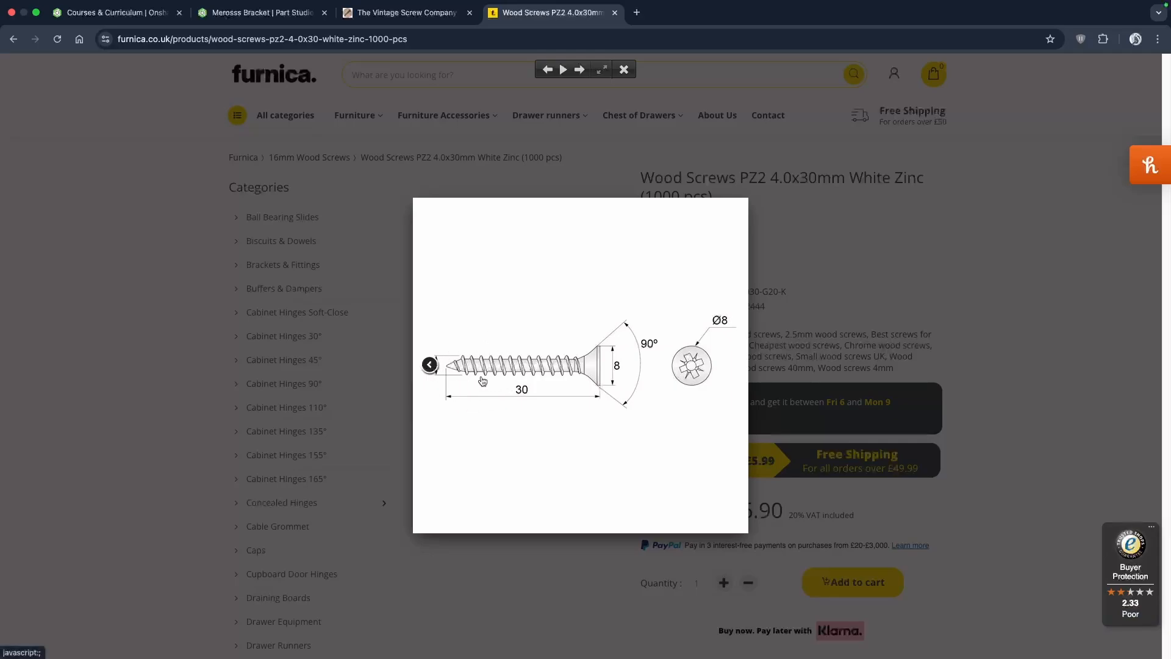
pyautogui.click(274, 15)
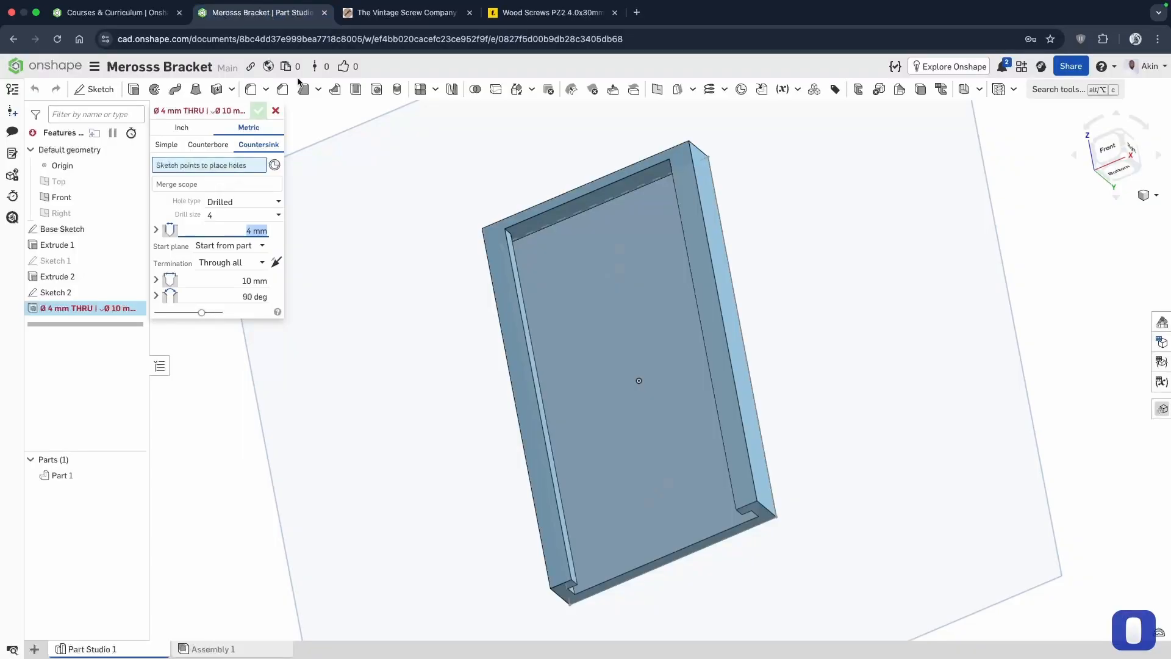
pyautogui.click(229, 228)
pyautogui.press('Right')
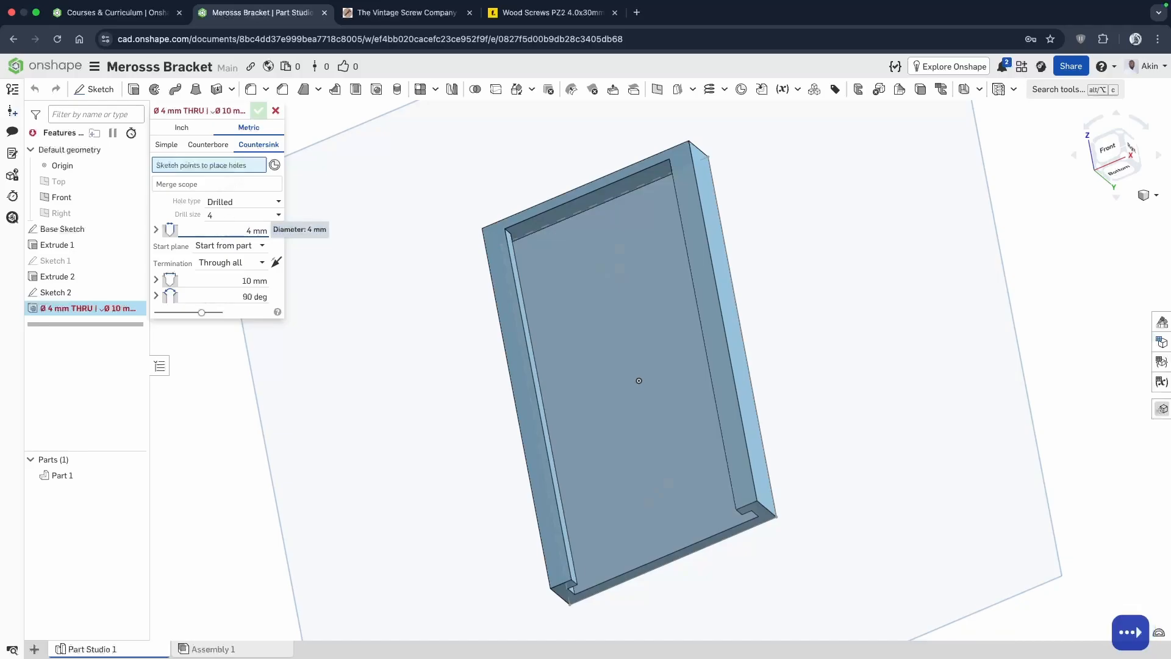
pyautogui.press('BackSpace')
pyautogui.write('4.5')
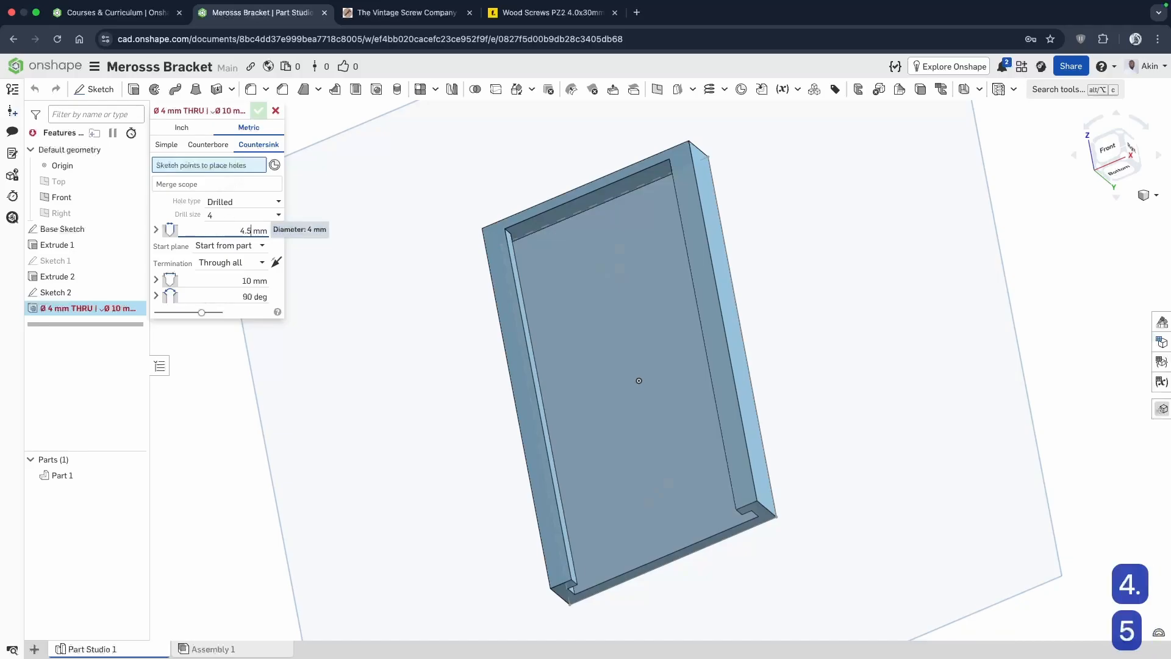
pyautogui.press('Return')
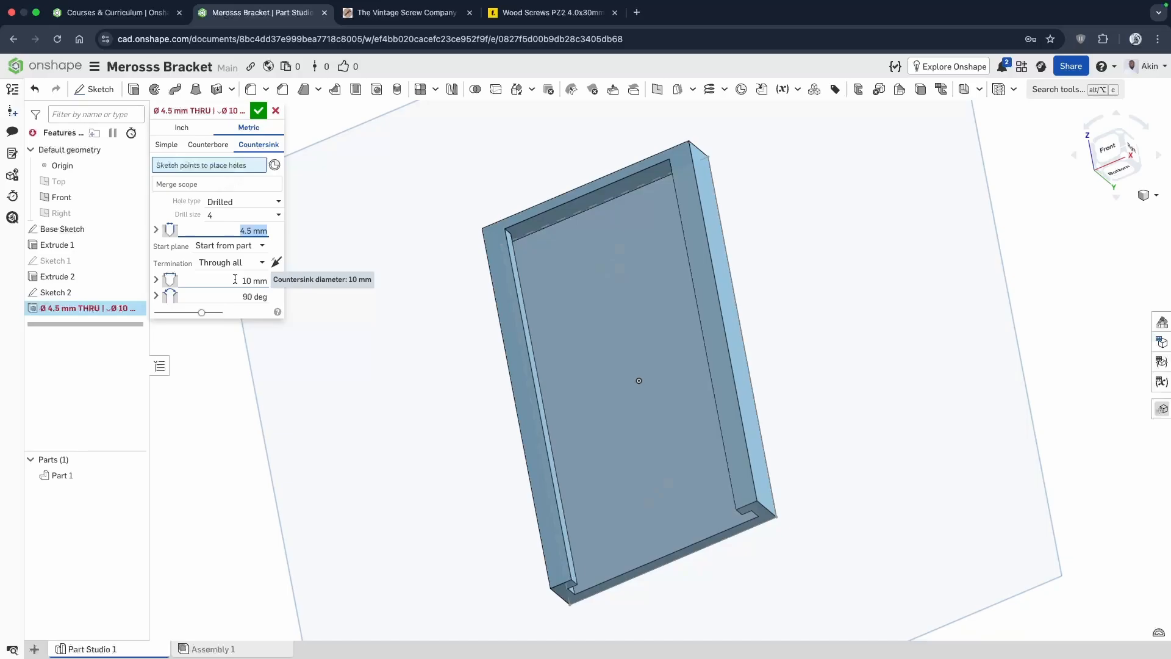
# Check the screw's head diameter in the drawing and set the countersink diameter to 10 mm.
pyautogui.click(552, 12)
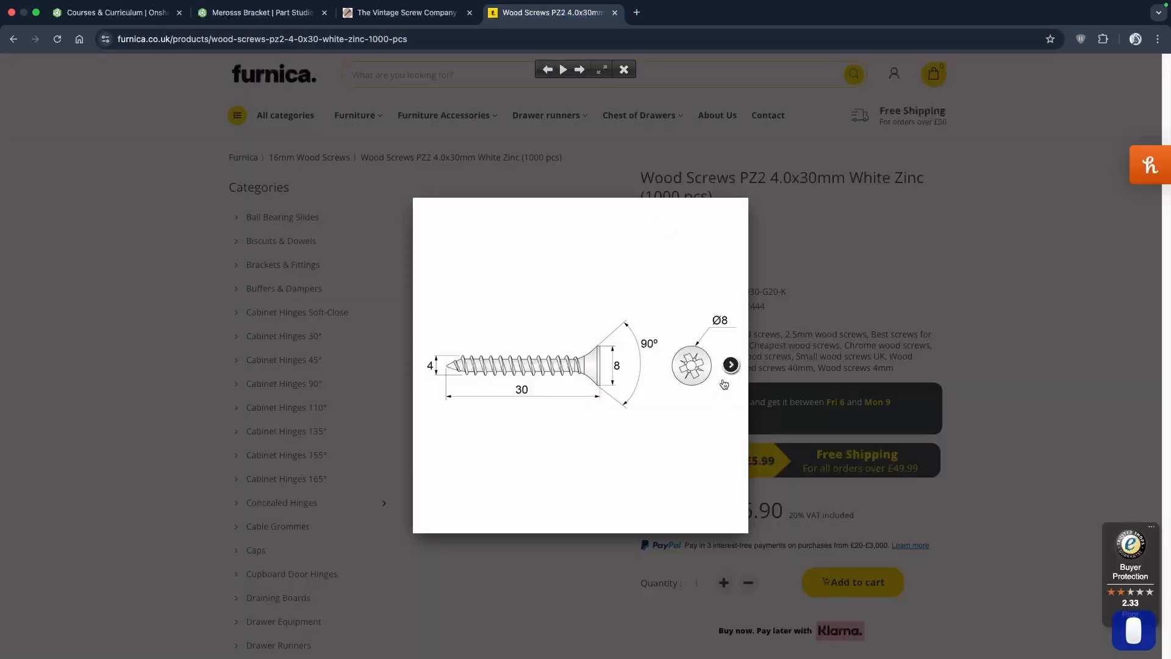
pyautogui.click(286, 17)
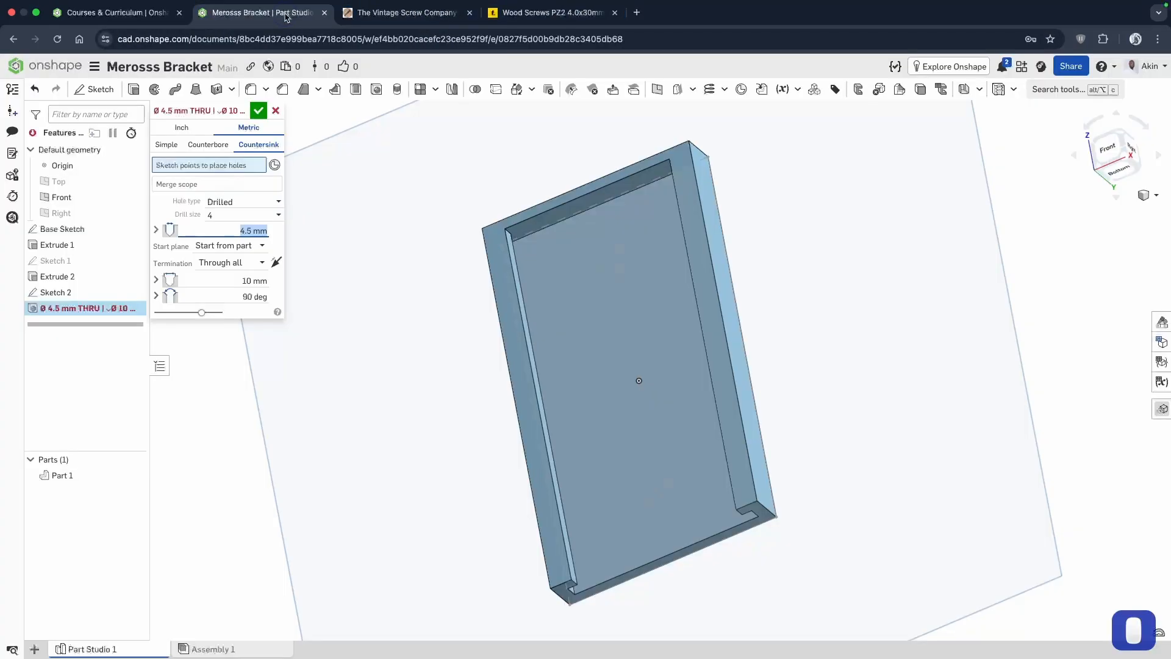
pyautogui.click(220, 281)
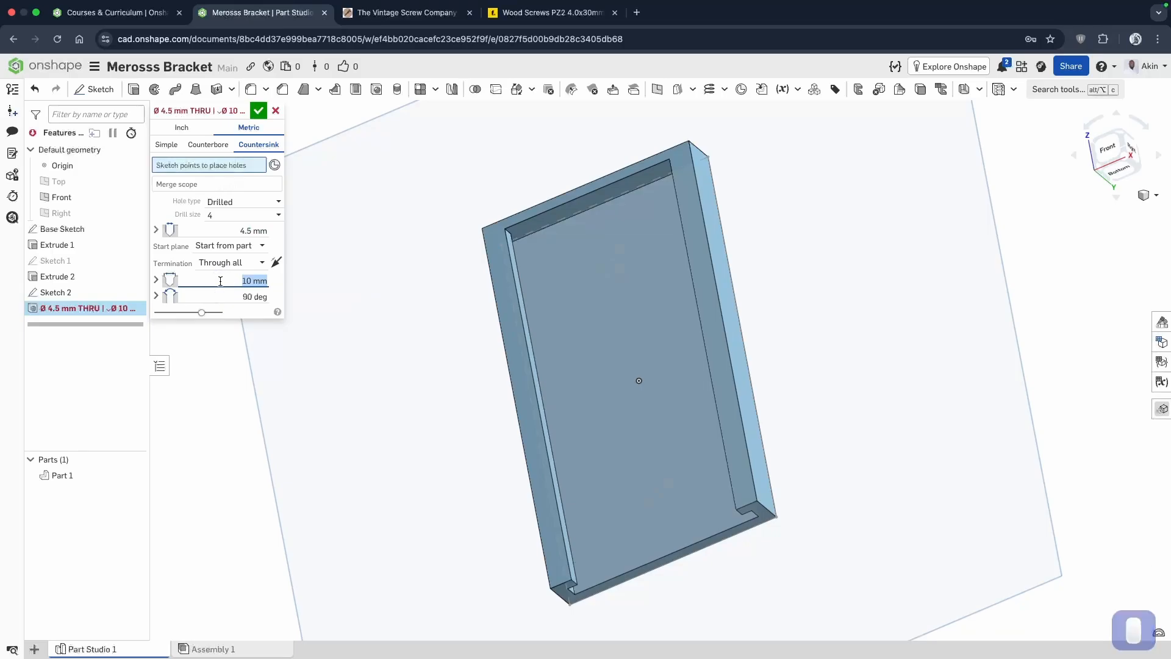
pyautogui.write('10')
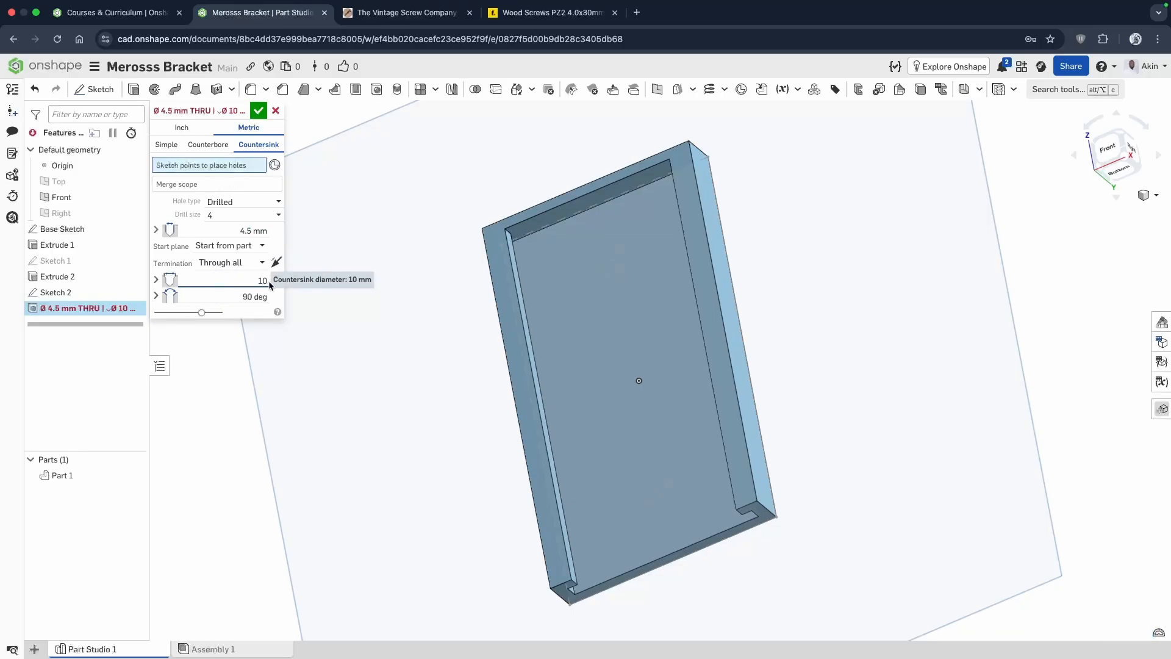
pyautogui.press('Return')
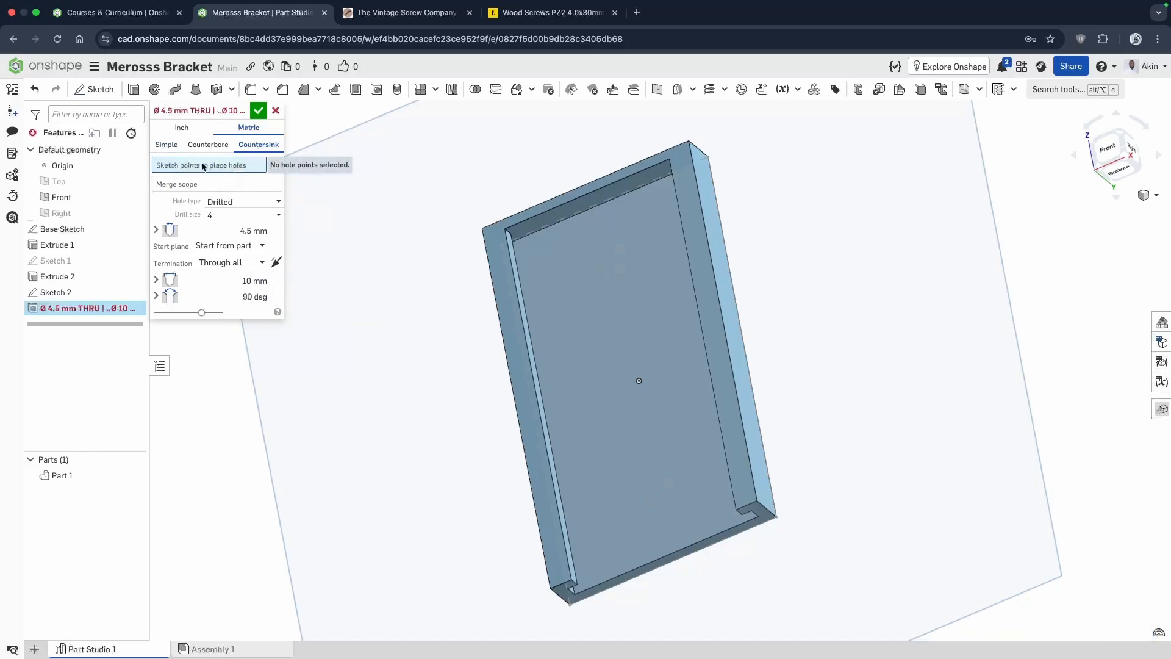
# Place the countersunk through holes on the two sketch points in the slot floor and accept the Hole feature.
pyautogui.moveTo(692, 393)
pyautogui.mouseDown(button='right')
pyautogui.moveTo(683, 368)
pyautogui.moveTo(688, 400)
pyautogui.mouseUp(button='right')
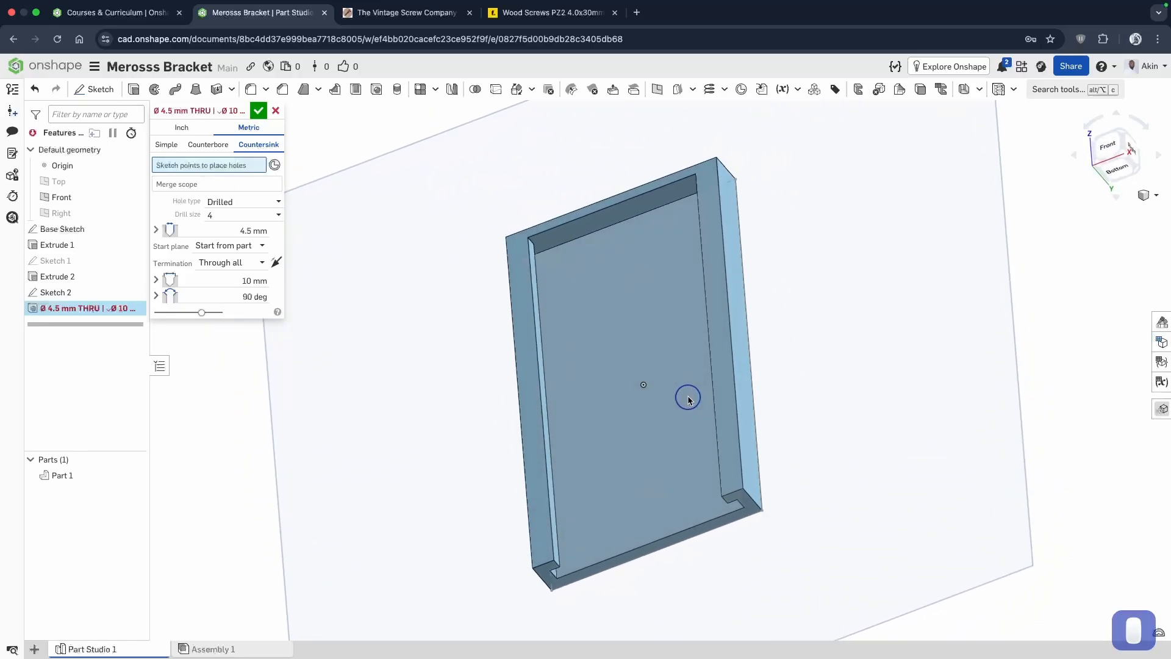
pyautogui.click(627, 272)
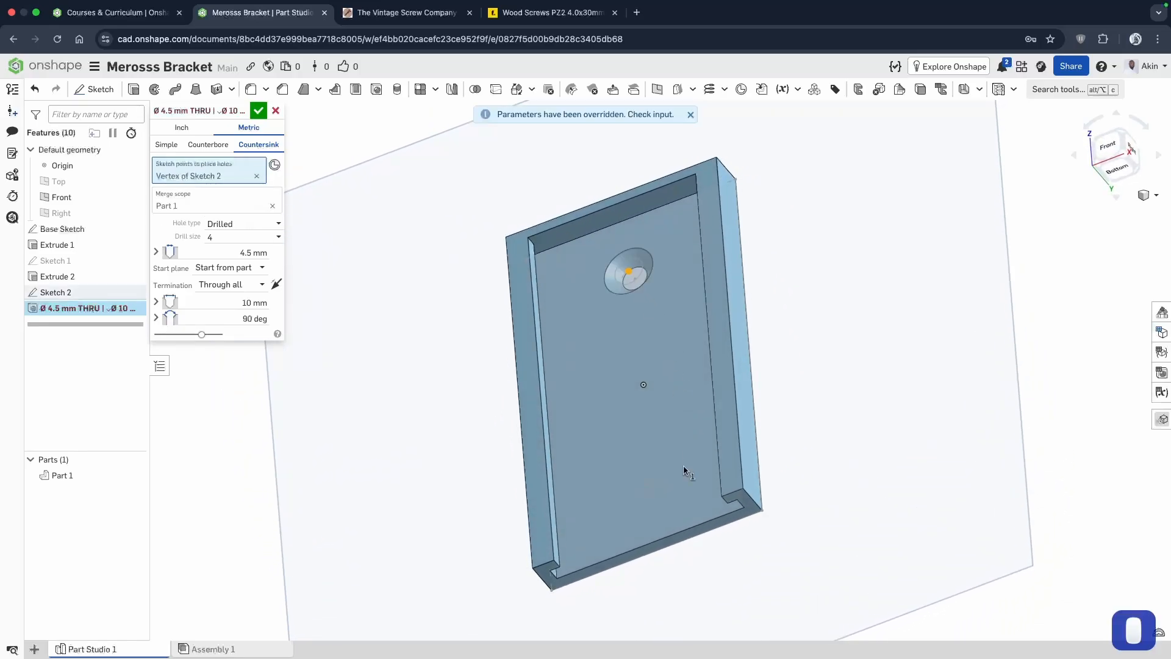
pyautogui.click(645, 484)
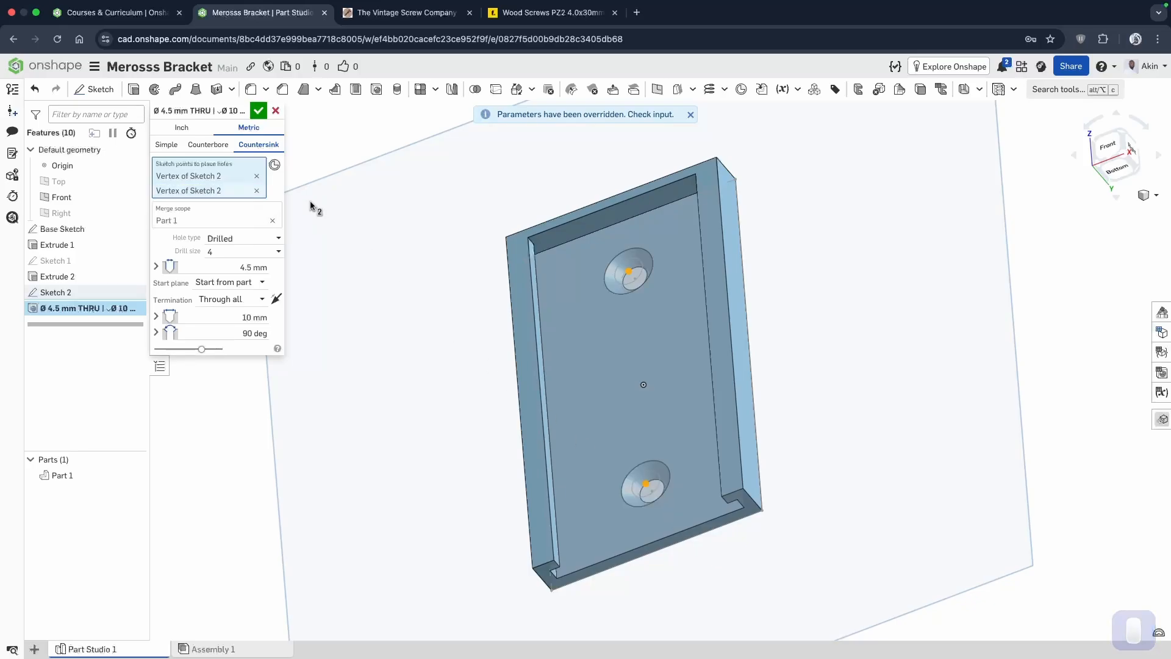
pyautogui.moveTo(696, 332); pyautogui.dragTo(706, 403, button='right')
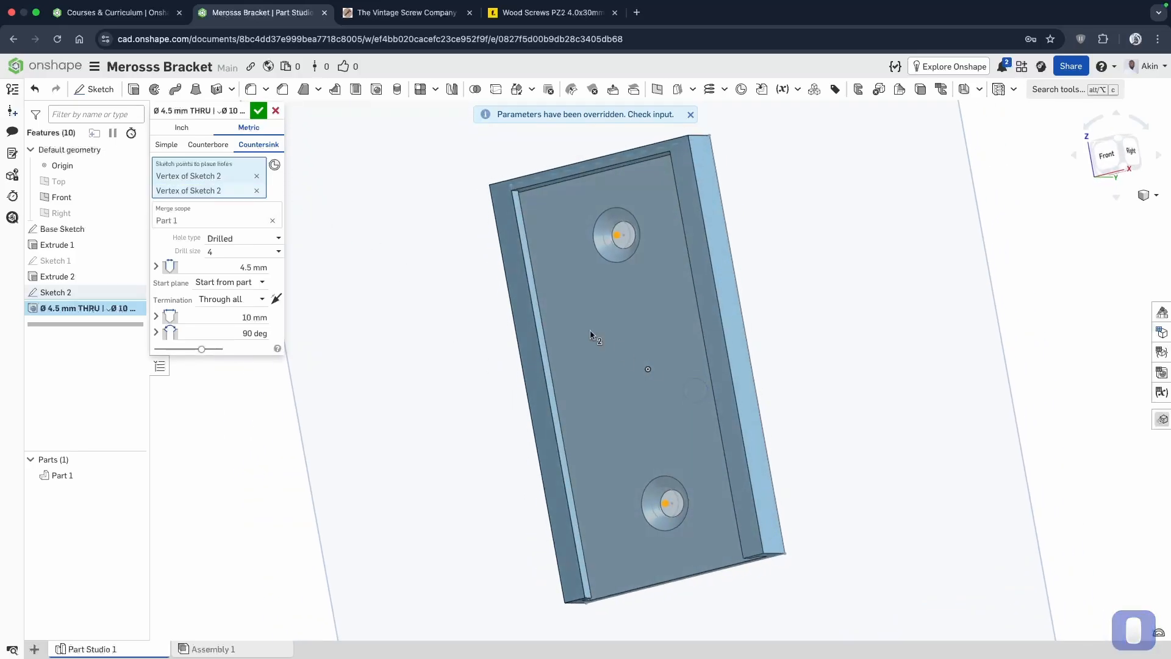
pyautogui.click(259, 111)
# Start an edge Fillet and select three outer faces plus all edges of the bracket.
pyautogui.moveTo(818, 492)
pyautogui.mouseDown(button='right')
pyautogui.moveTo(810, 442)
pyautogui.moveTo(771, 358)
pyautogui.moveTo(778, 439)
pyautogui.moveTo(817, 482)
pyautogui.mouseUp(button='right')
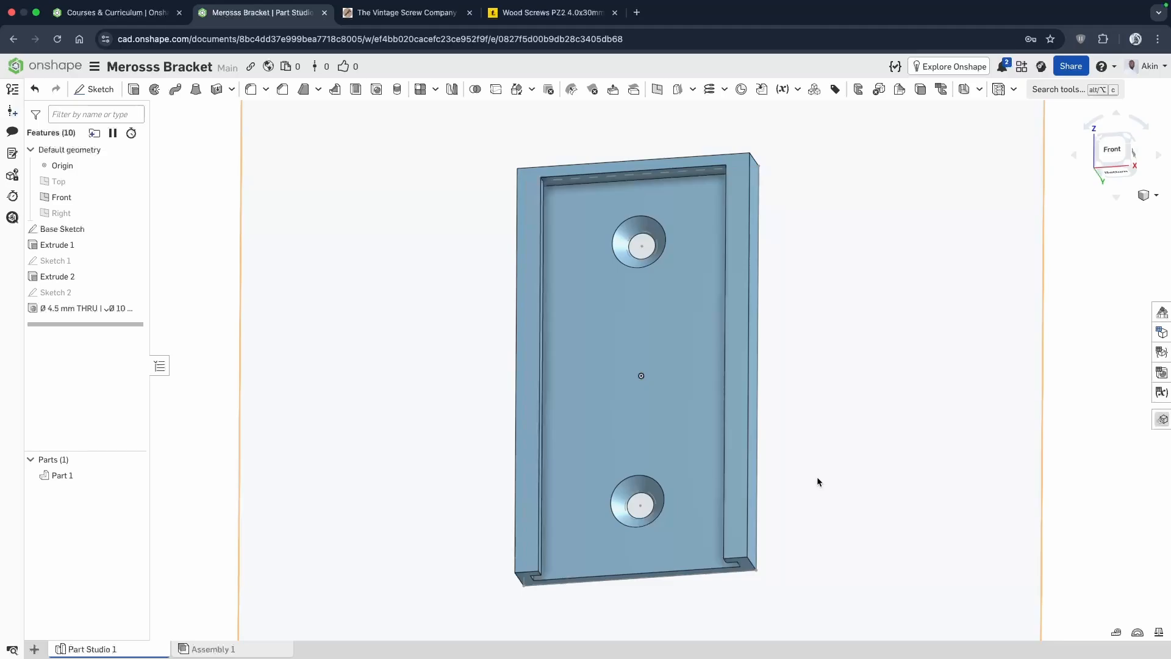
pyautogui.moveTo(818, 479); pyautogui.dragTo(772, 475, button='right')
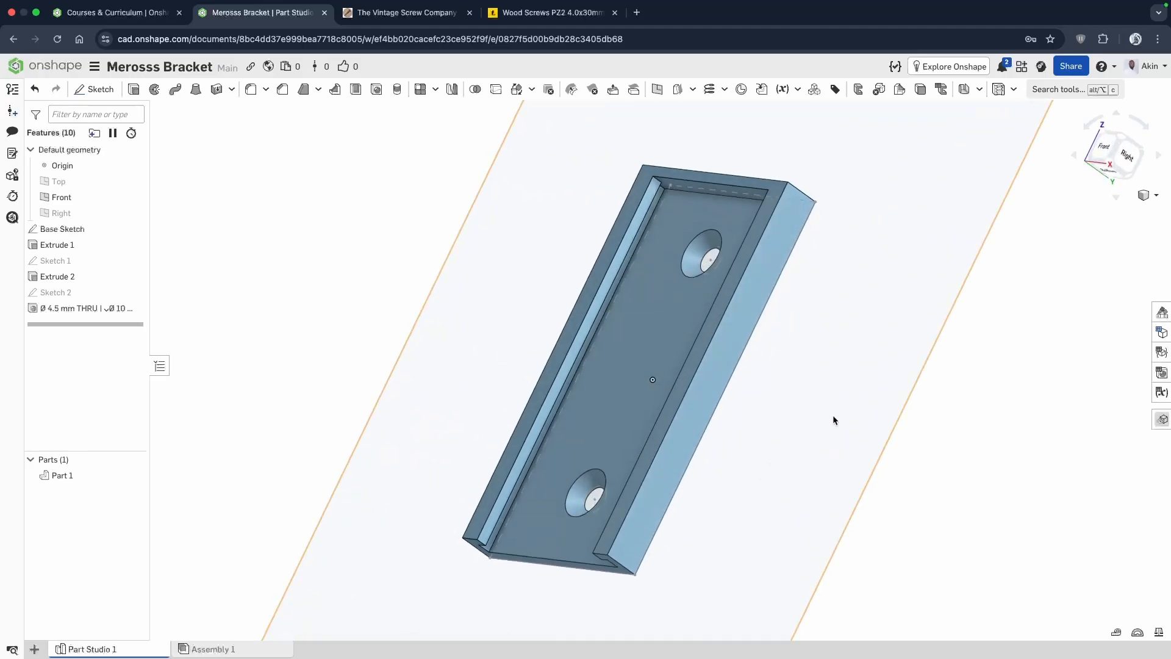
pyautogui.moveTo(833, 419)
pyautogui.mouseDown(button='right')
pyautogui.moveTo(866, 441)
pyautogui.moveTo(851, 427)
pyautogui.mouseUp(button='right')
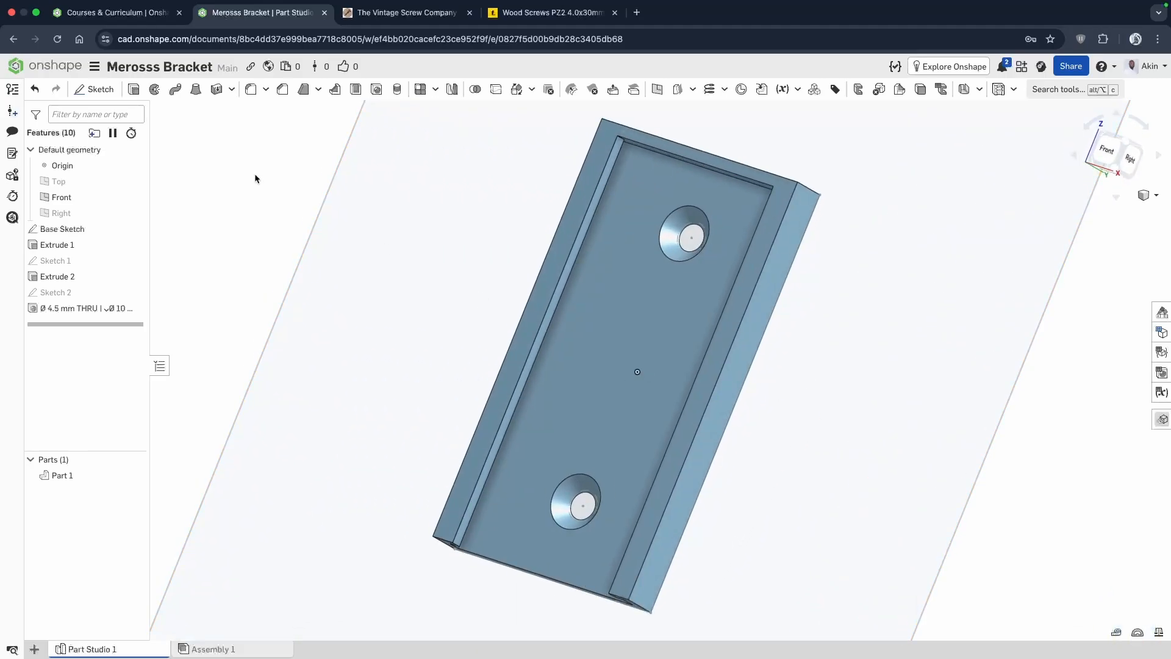
pyautogui.click(250, 90)
pyautogui.moveTo(800, 401); pyautogui.dragTo(811, 369, button='right')
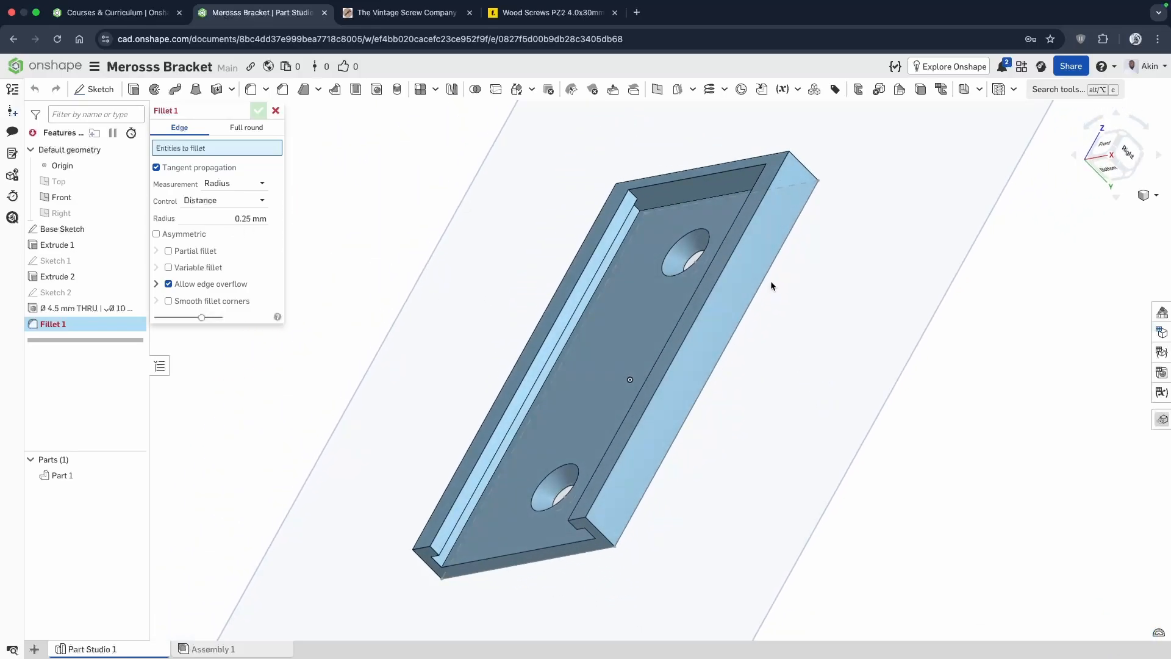
pyautogui.moveTo(792, 320); pyautogui.dragTo(641, 333, button='right')
pyautogui.click(641, 333)
pyautogui.moveTo(785, 439); pyautogui.dragTo(817, 501, button='right')
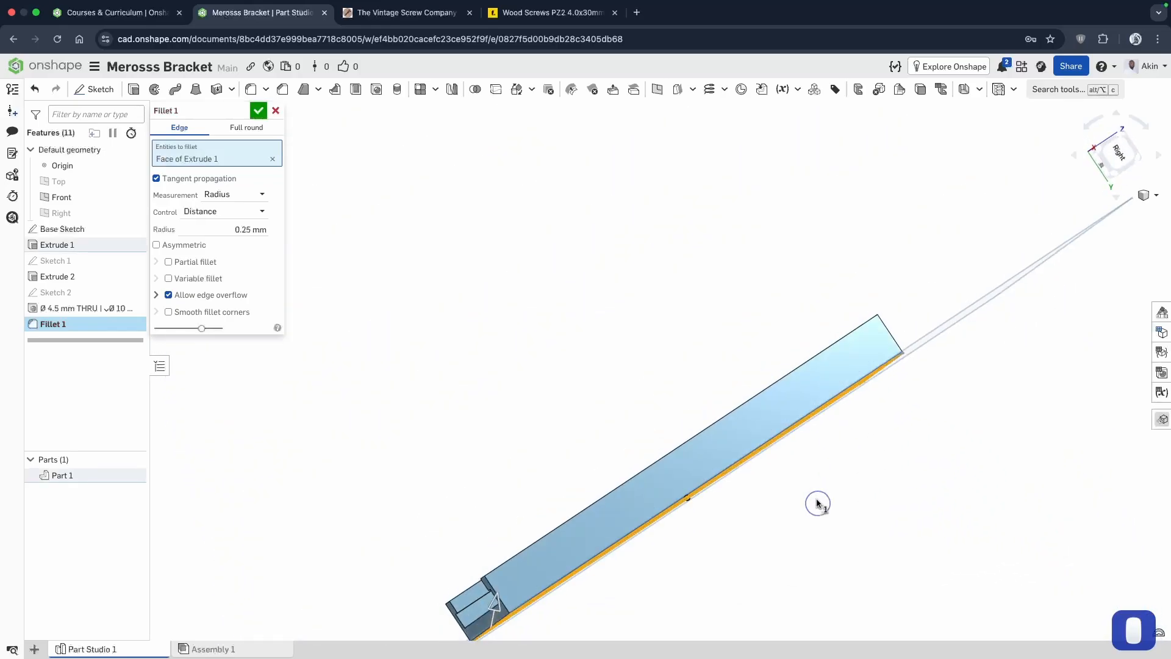
pyautogui.click(823, 397)
pyautogui.moveTo(823, 398); pyautogui.dragTo(791, 458, button='right')
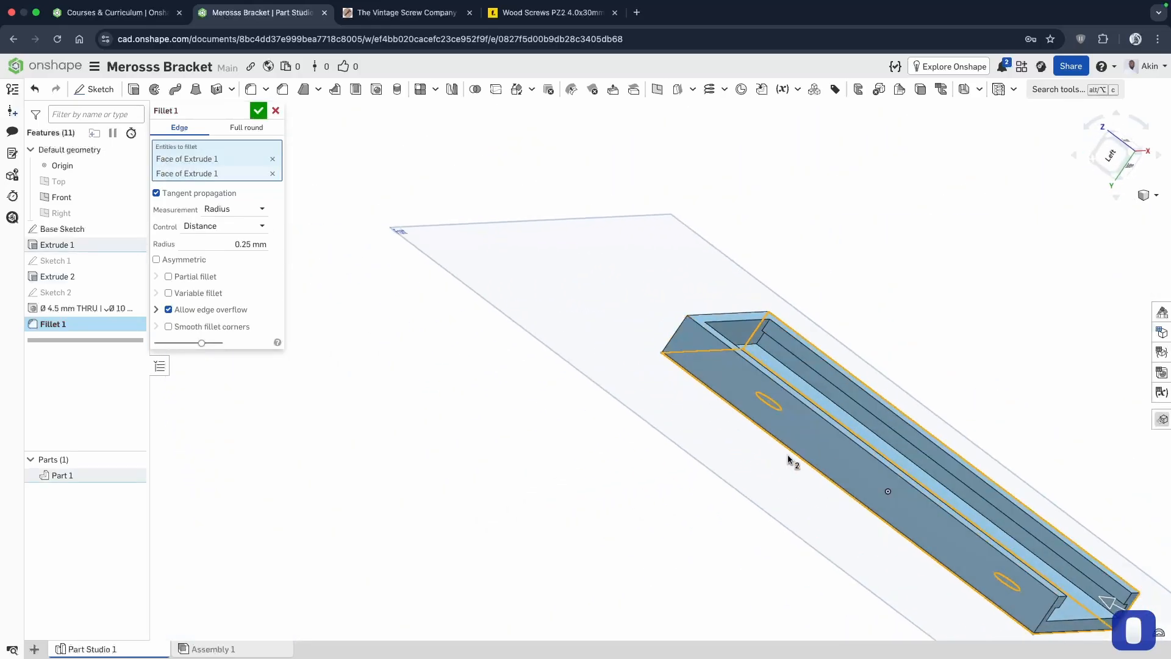
pyautogui.click(829, 444)
pyautogui.scroll(-4, 534, 182)
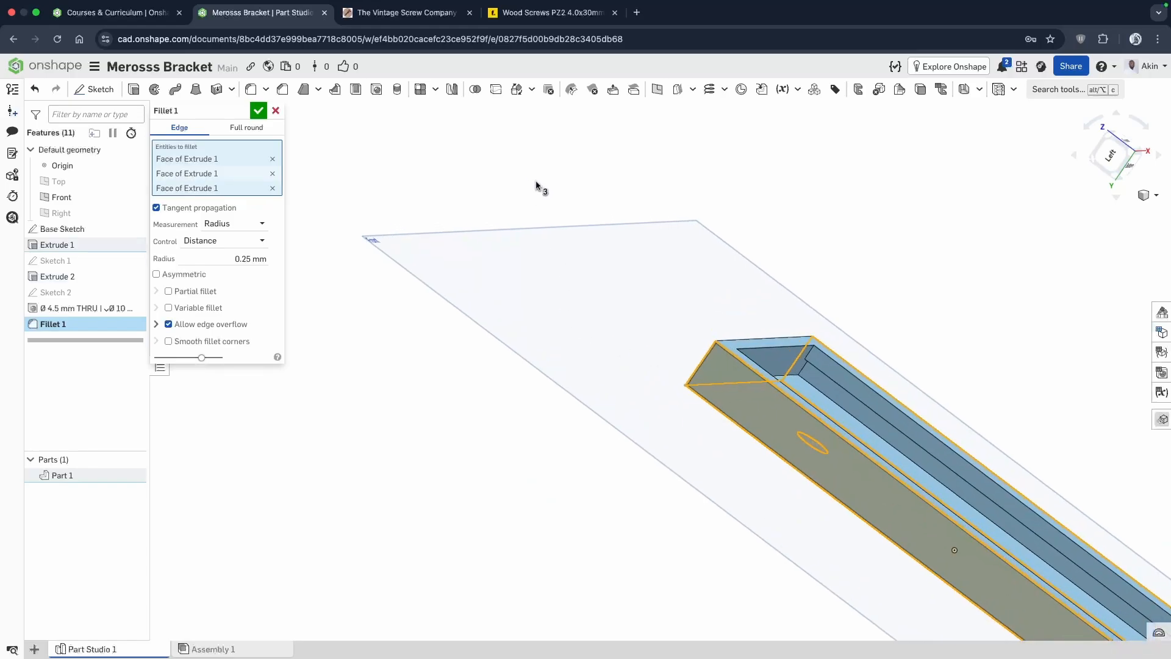
pyautogui.moveTo(703, 208); pyautogui.dragTo(1070, 572)
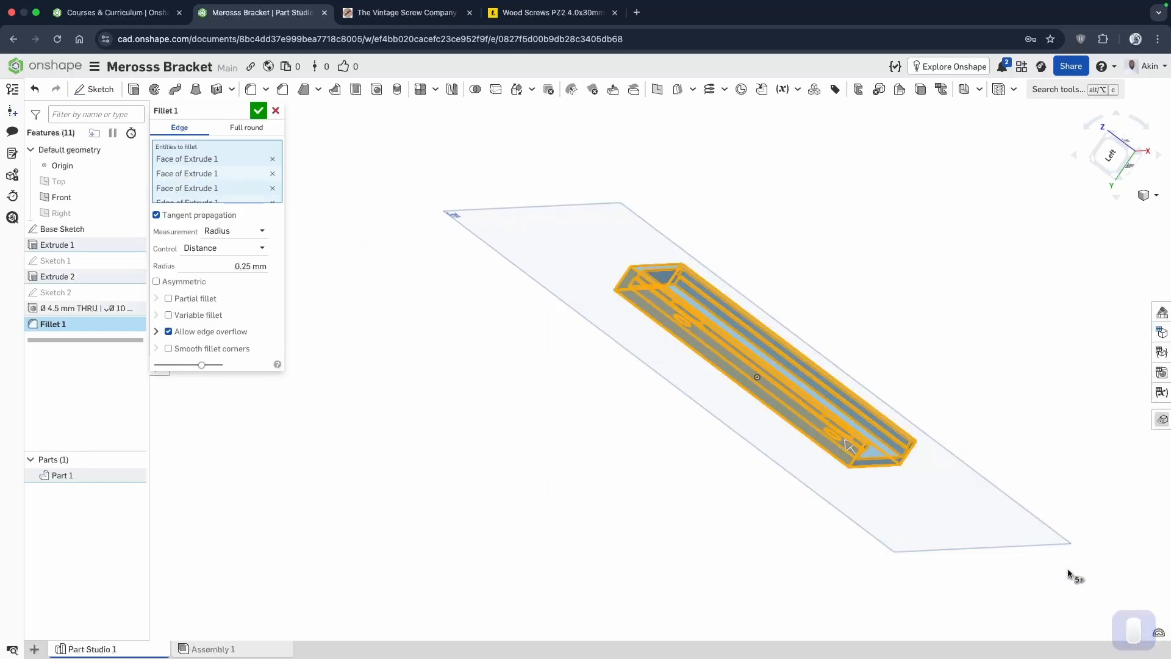
# Set the fillet radius to 0.3 mm and apply it to the selected bracket edges.
pyautogui.moveTo(1061, 478); pyautogui.dragTo(970, 436, button='right')
pyautogui.click(223, 561)
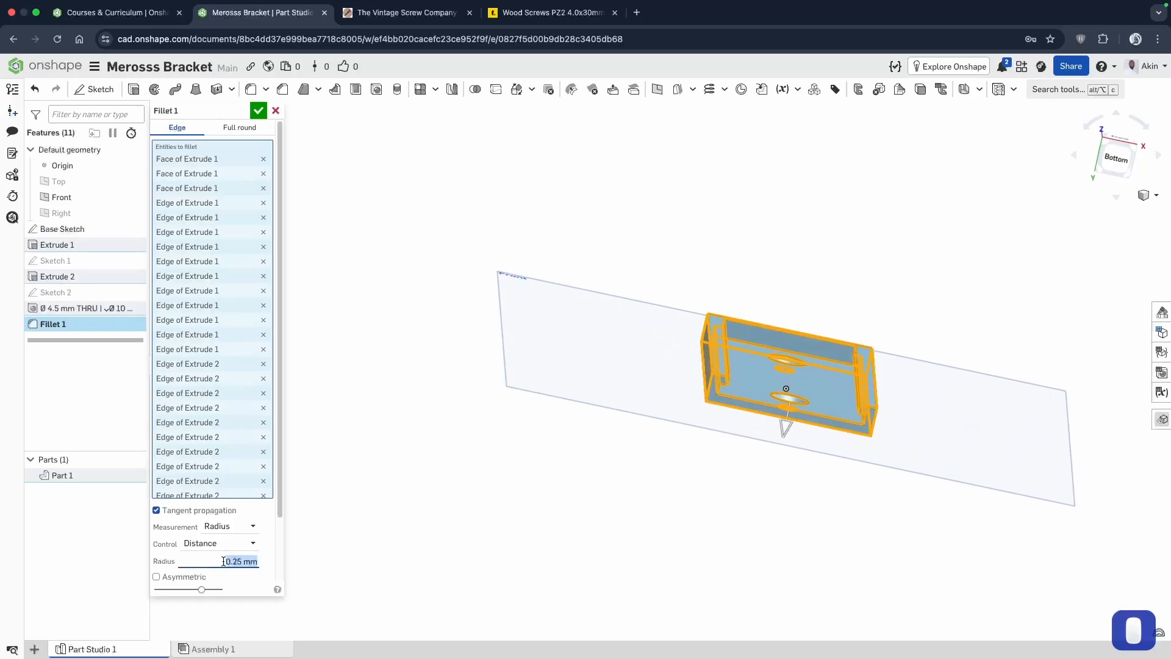
pyautogui.write('0.3')
pyautogui.press('Return')
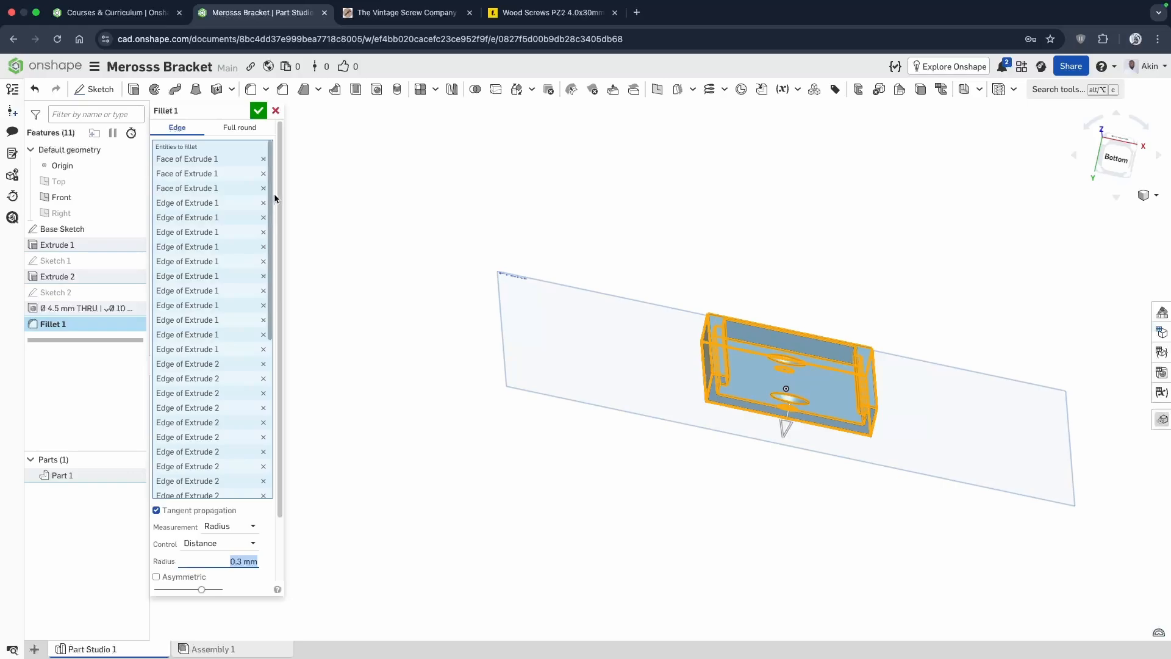
pyautogui.click(271, 109)
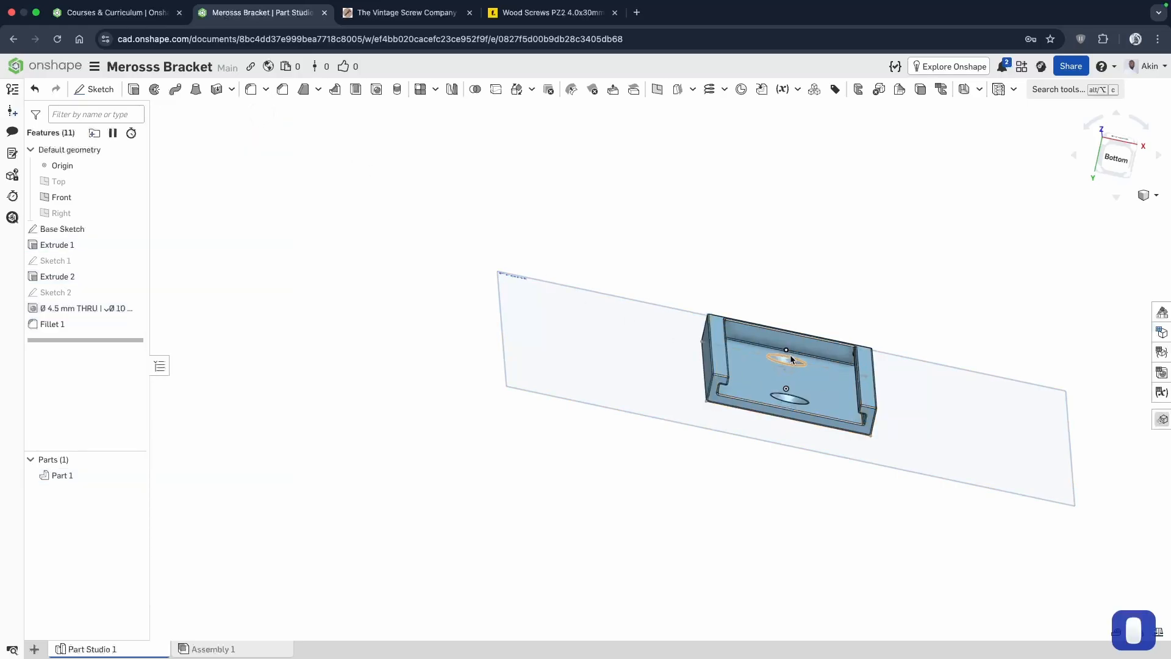
# Examine the rounded edges around the bracket's slot, lips and countersunk holes up close.
pyautogui.scroll(-3, 738, 372)
pyautogui.scroll(5, 738, 371)
pyautogui.moveTo(738, 367); pyautogui.dragTo(772, 385, button='right')
pyautogui.scroll(3, 564, 352)
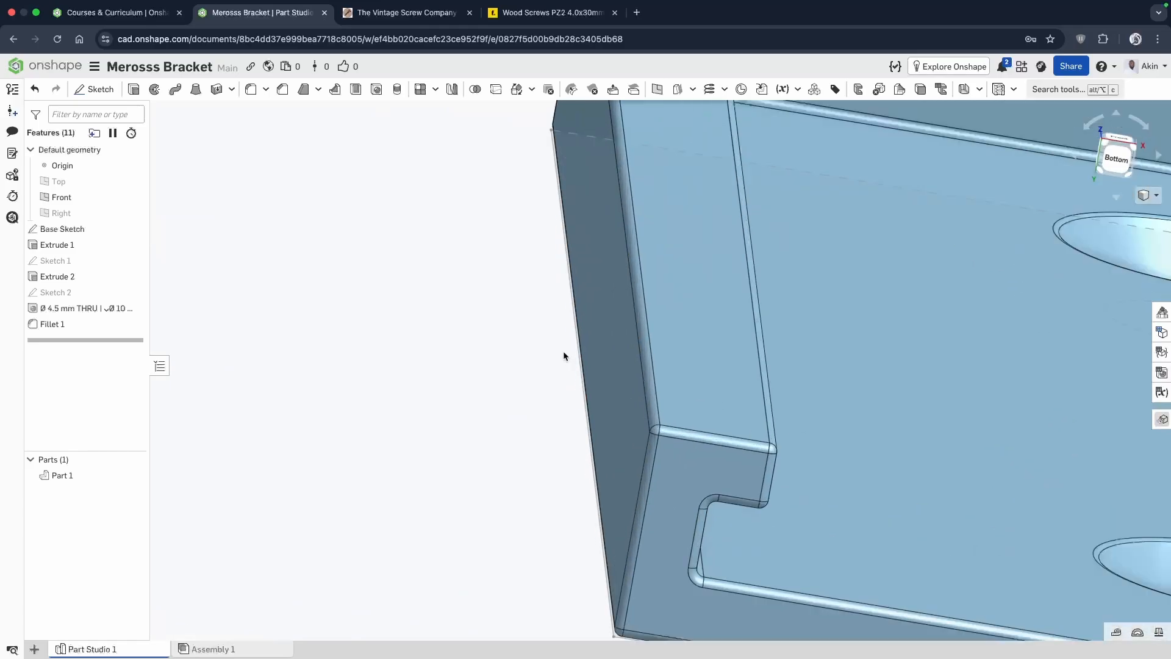
pyautogui.scroll(-3, 563, 353)
pyautogui.scroll(-5, 563, 356)
pyautogui.moveTo(902, 393); pyautogui.dragTo(899, 378, button='right')
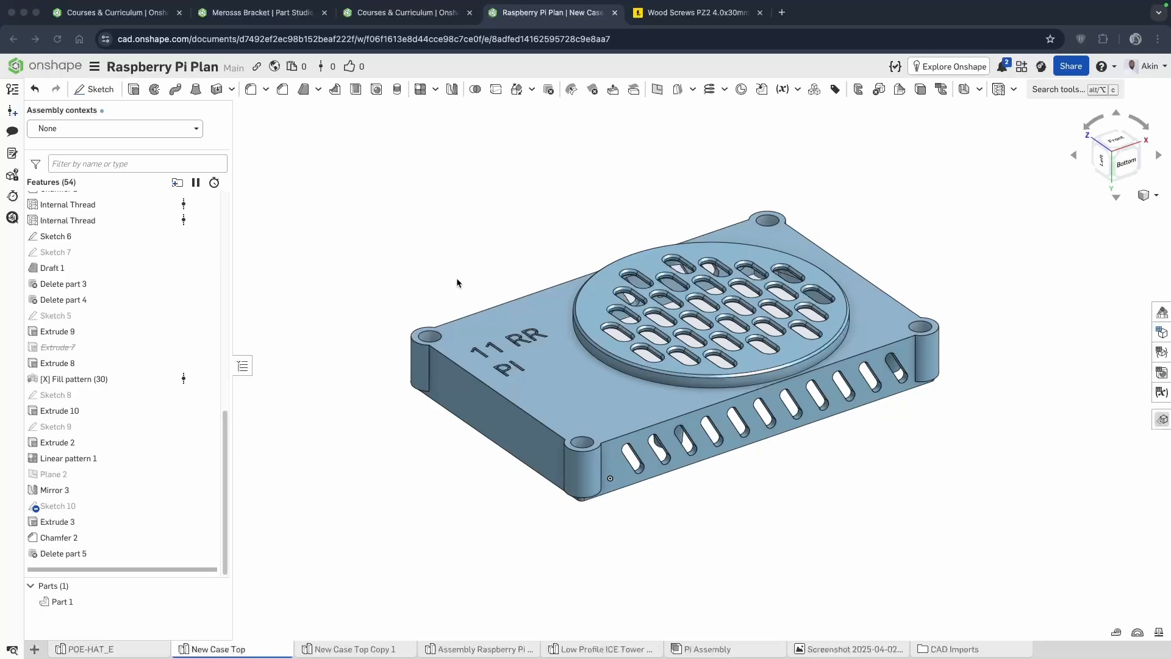
# Compare the Merosss Bracket with the New Case Top model in the Raspberry Pi Plan document and review that model's feature list.
pyautogui.moveTo(665, 263)
pyautogui.mouseDown(button='right')
pyautogui.moveTo(664, 317)
pyautogui.moveTo(659, 251)
pyautogui.mouseUp(button='right')
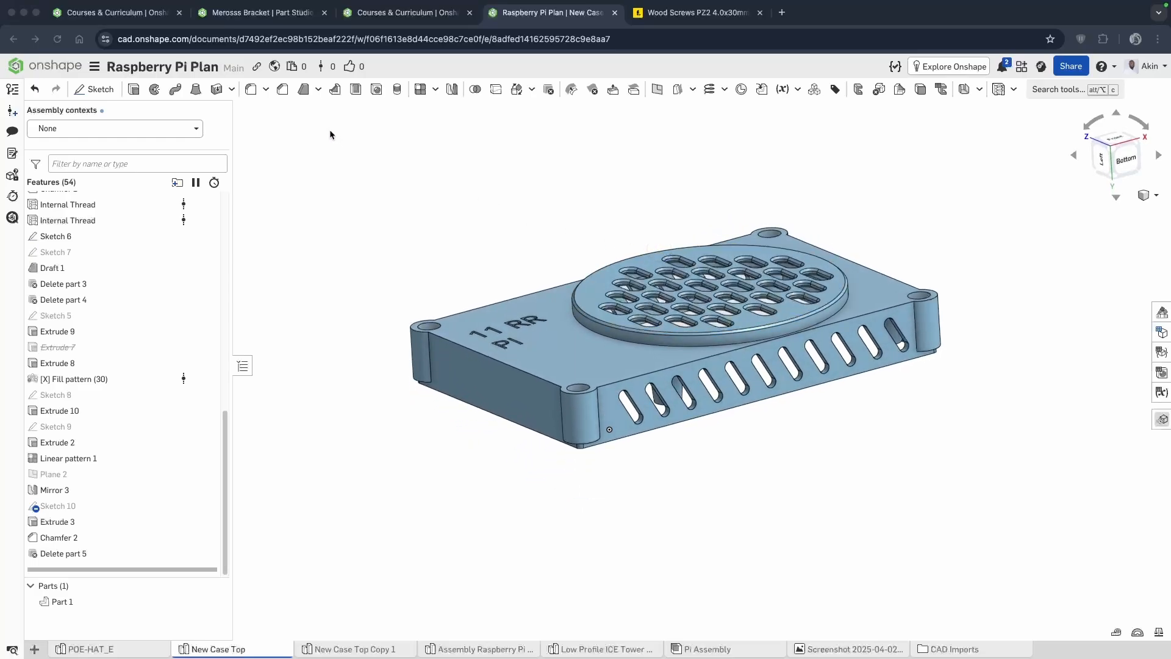
pyautogui.click(239, 13)
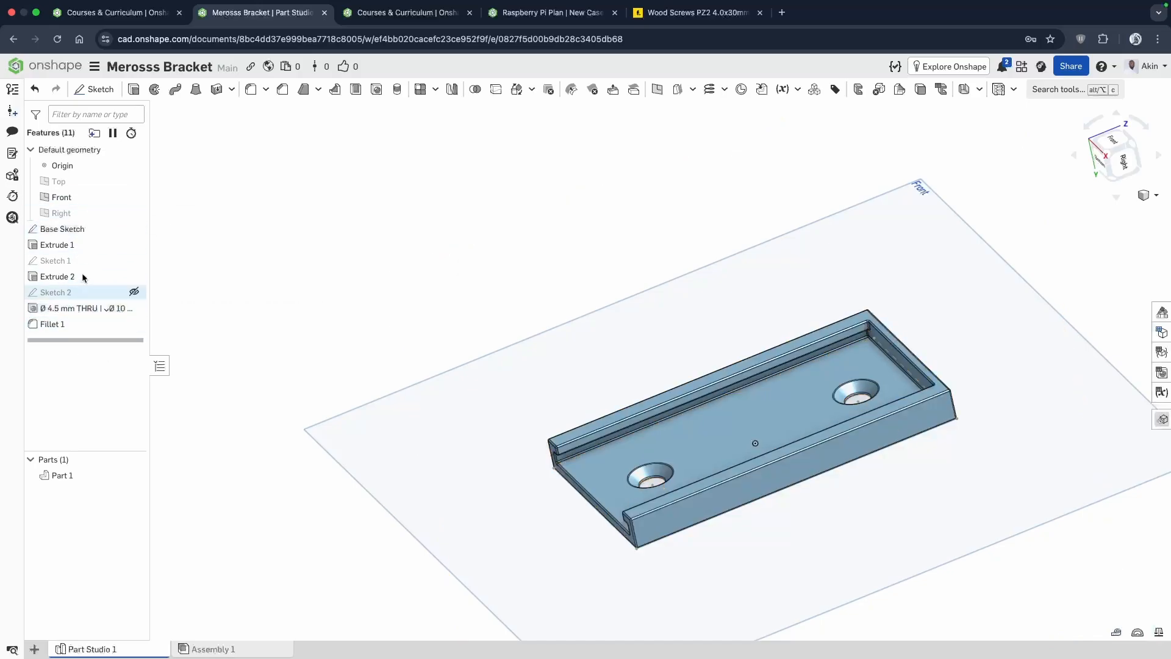
pyautogui.click(524, 18)
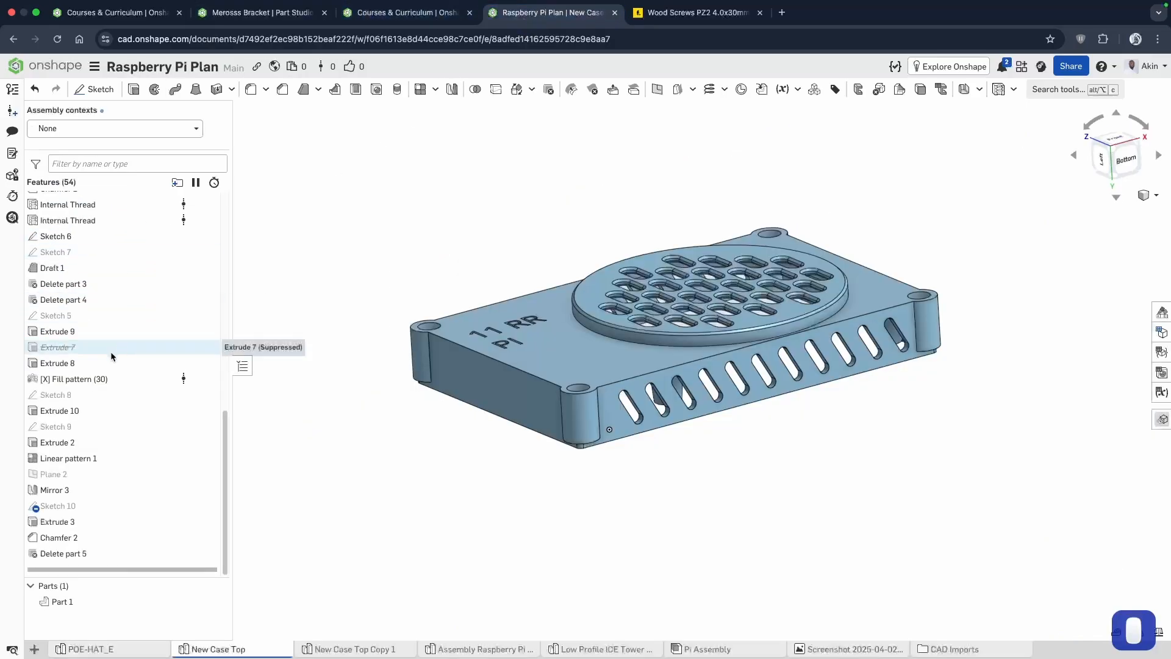
pyautogui.scroll(10, 110, 354)
pyautogui.scroll(-6, 110, 357)
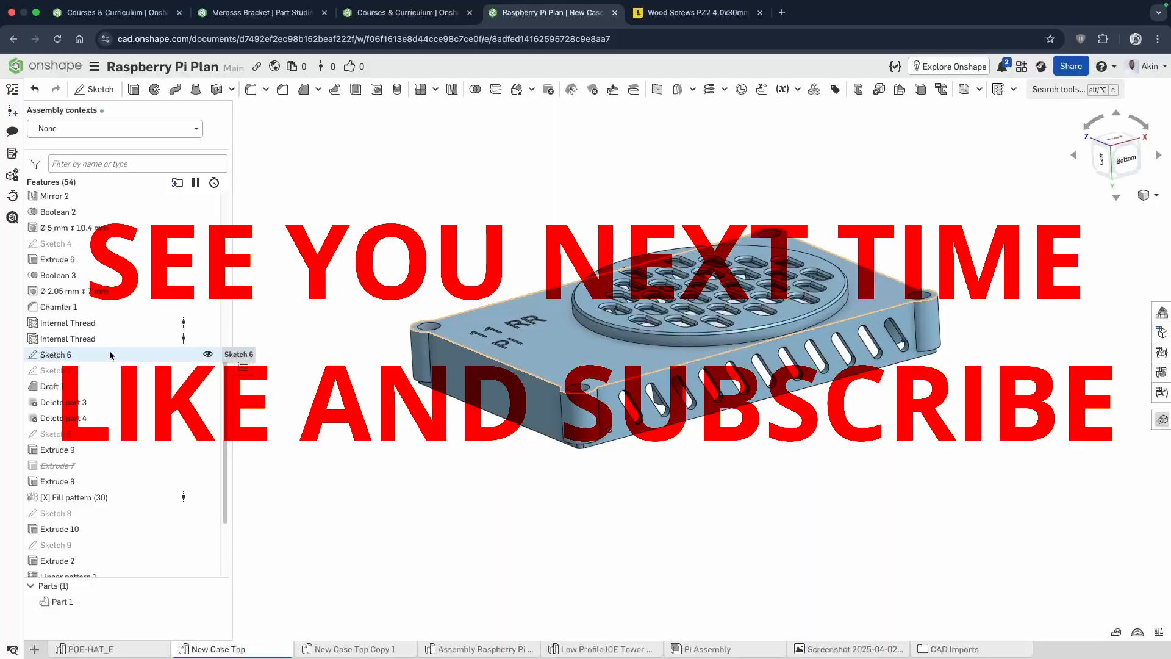
pyautogui.scroll(-3, 114, 380)
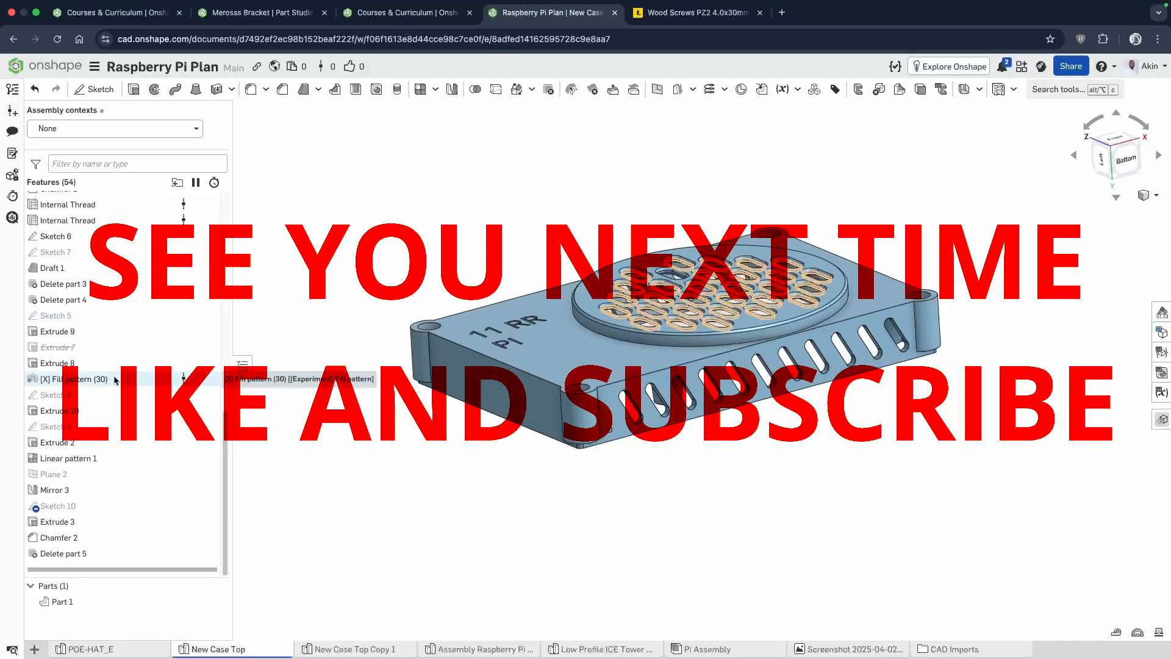